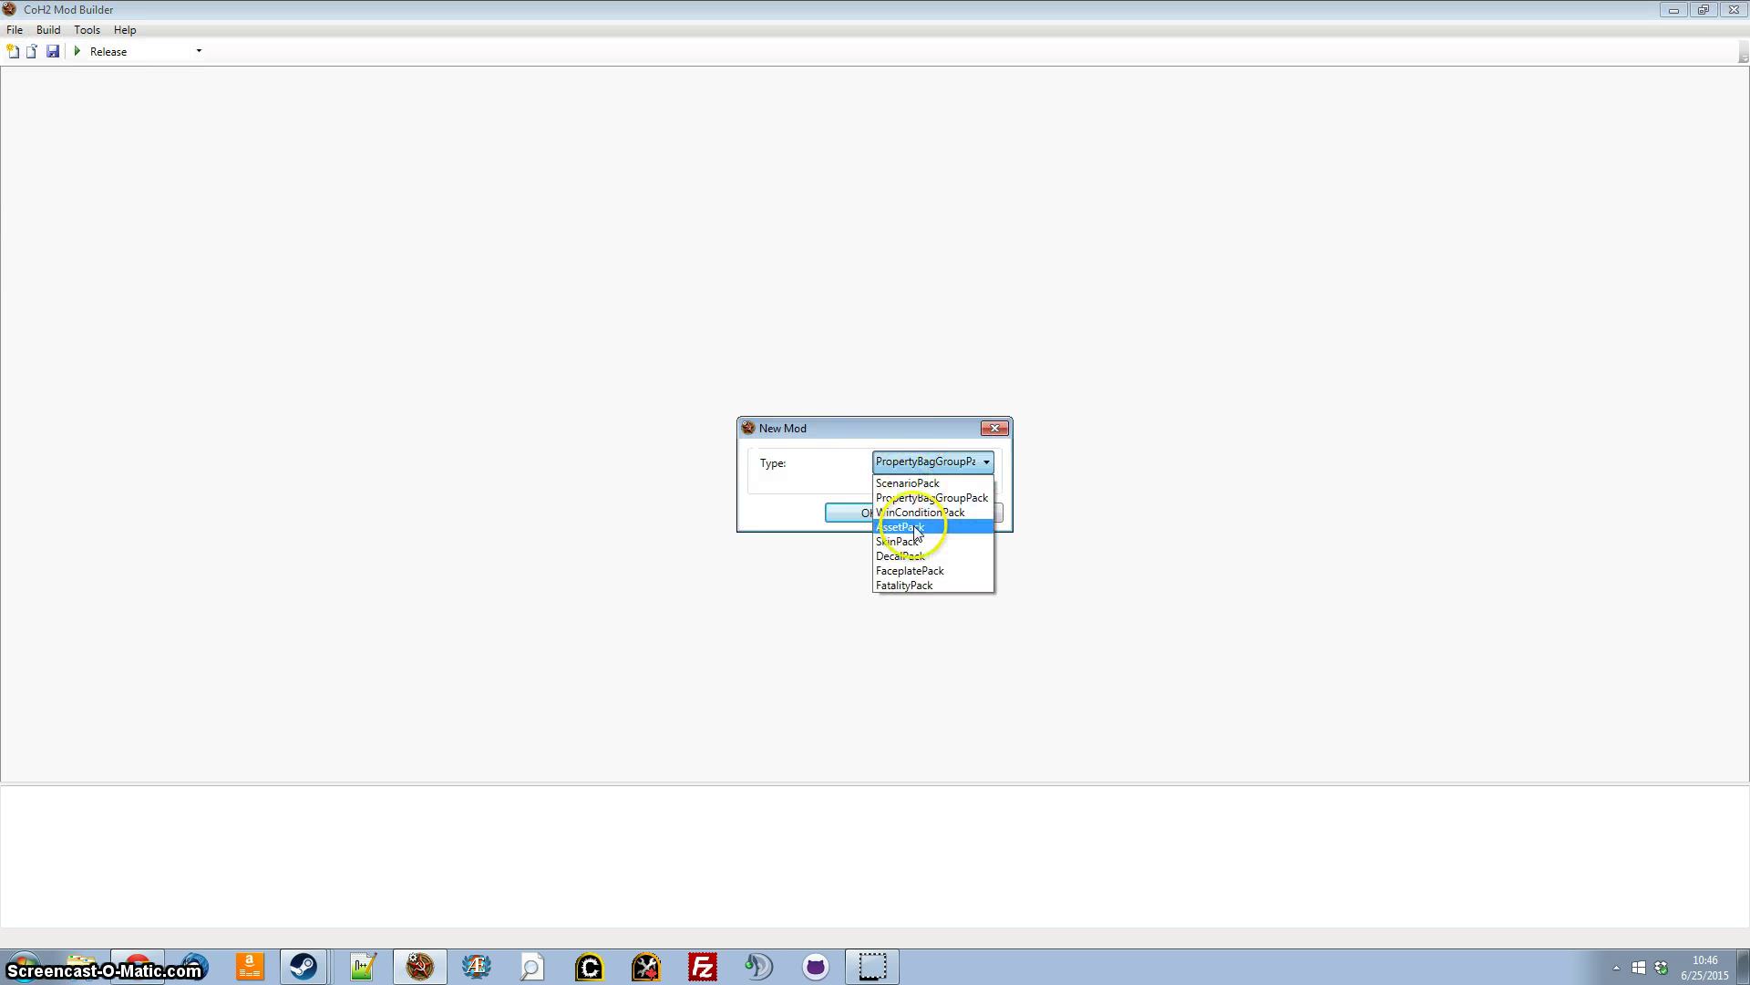
Start a new DecalPack mod and set its mod file to MyFirstDecalPack in the GitHub\MyFirstDecalPack folder
left_click(912, 553)
left_click(889, 516)
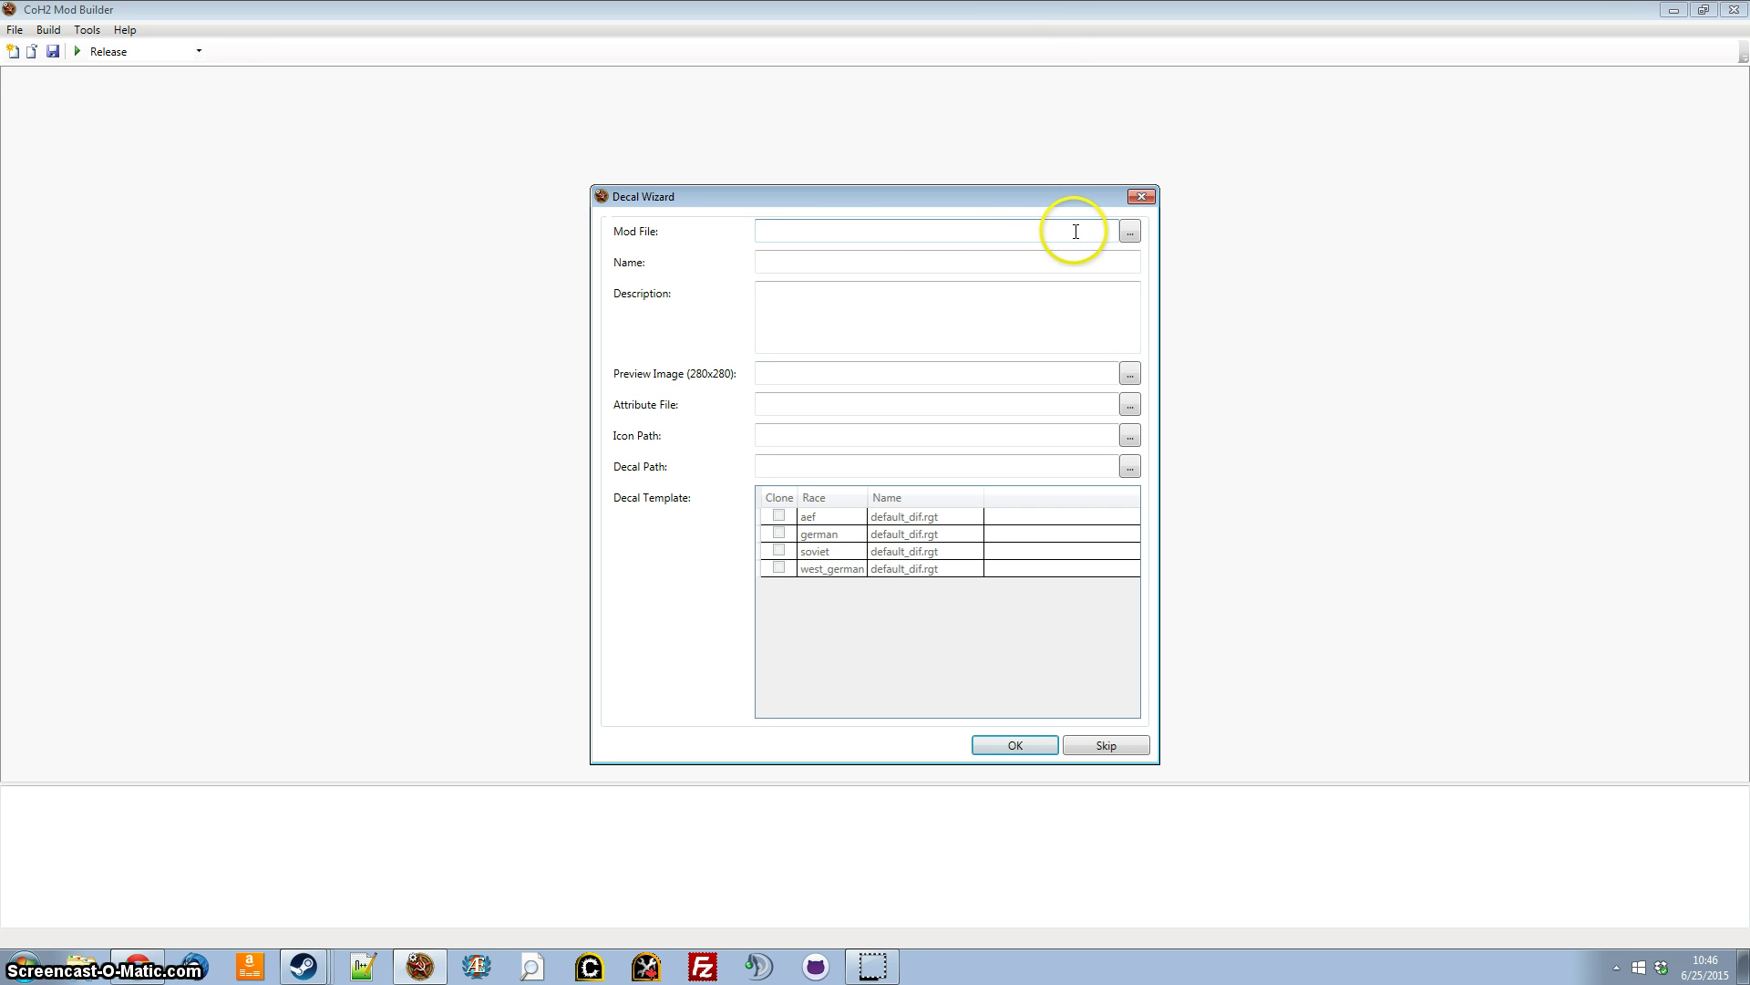
left_click(1128, 232)
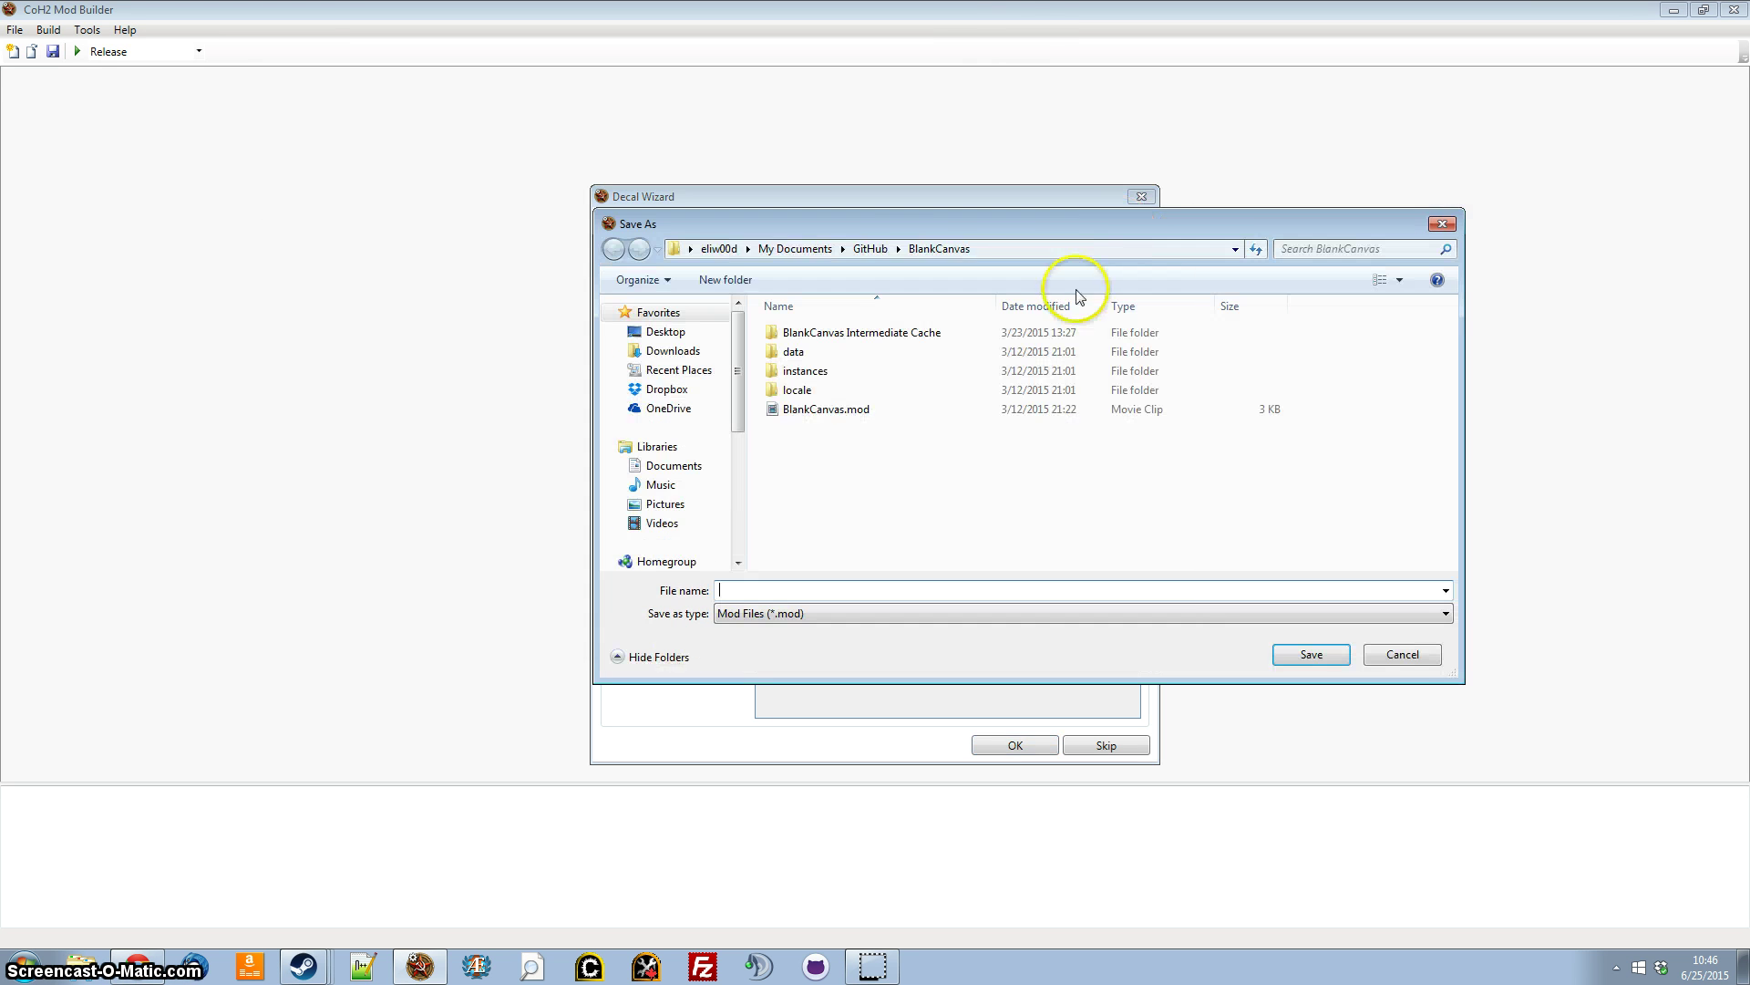
left_click(877, 249)
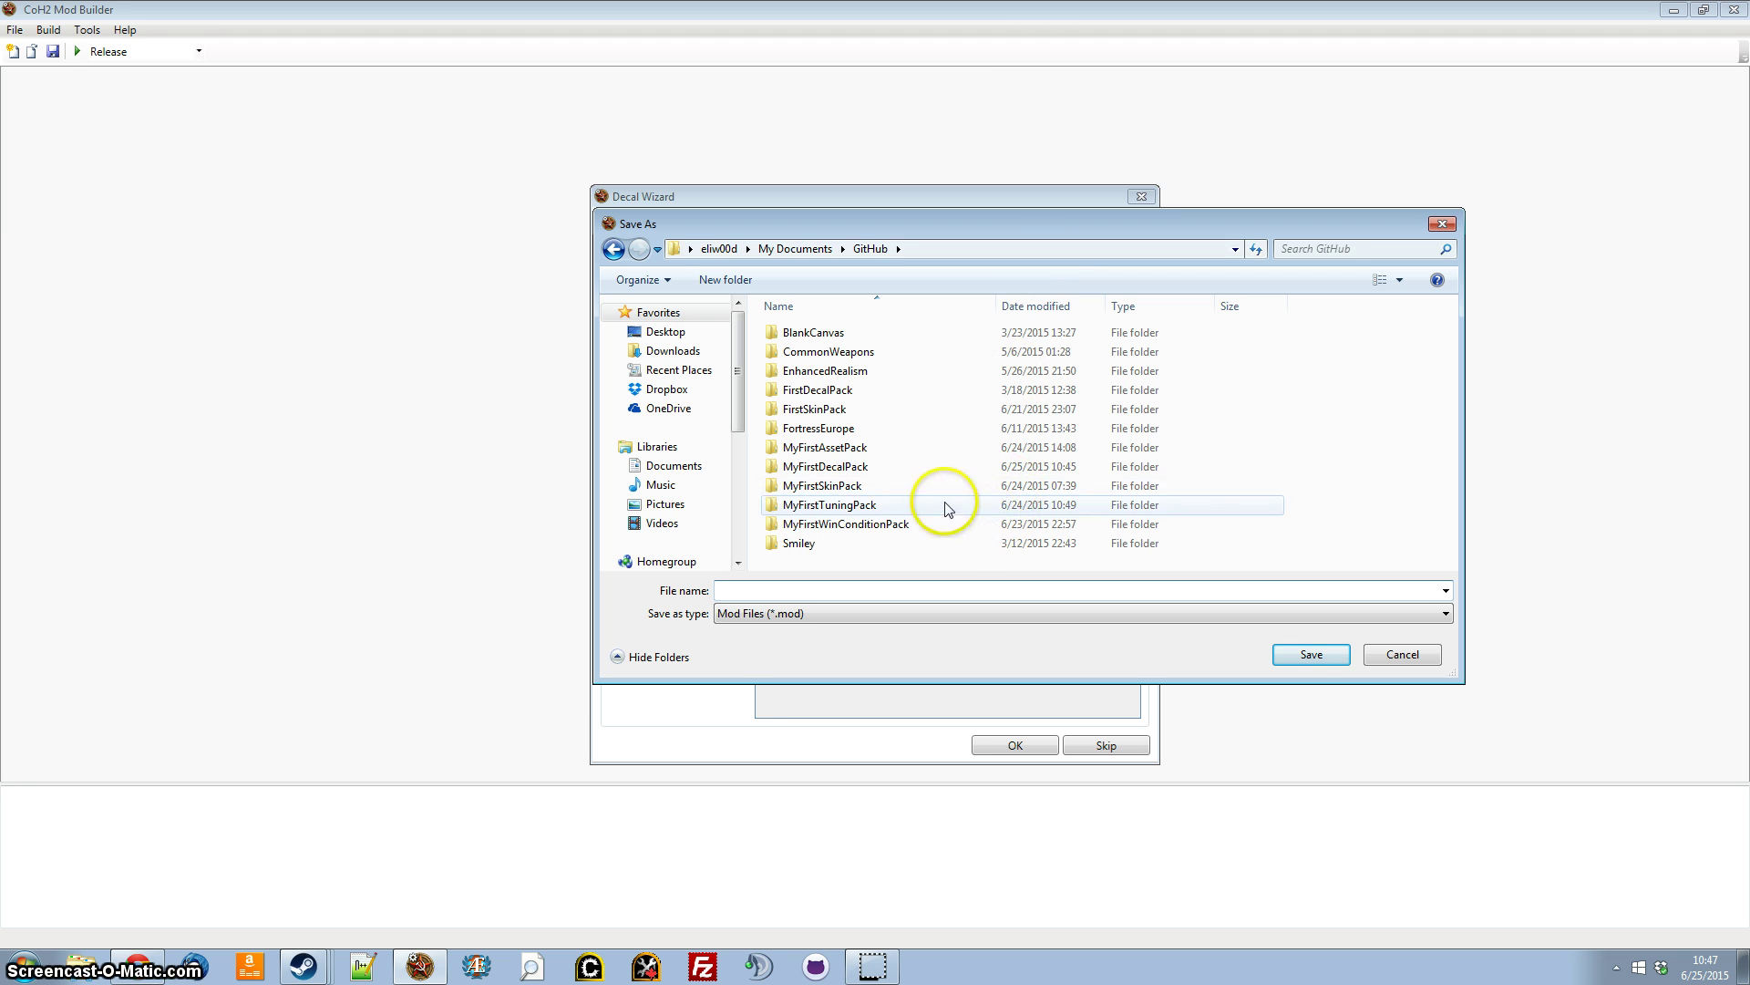
double_click(857, 467)
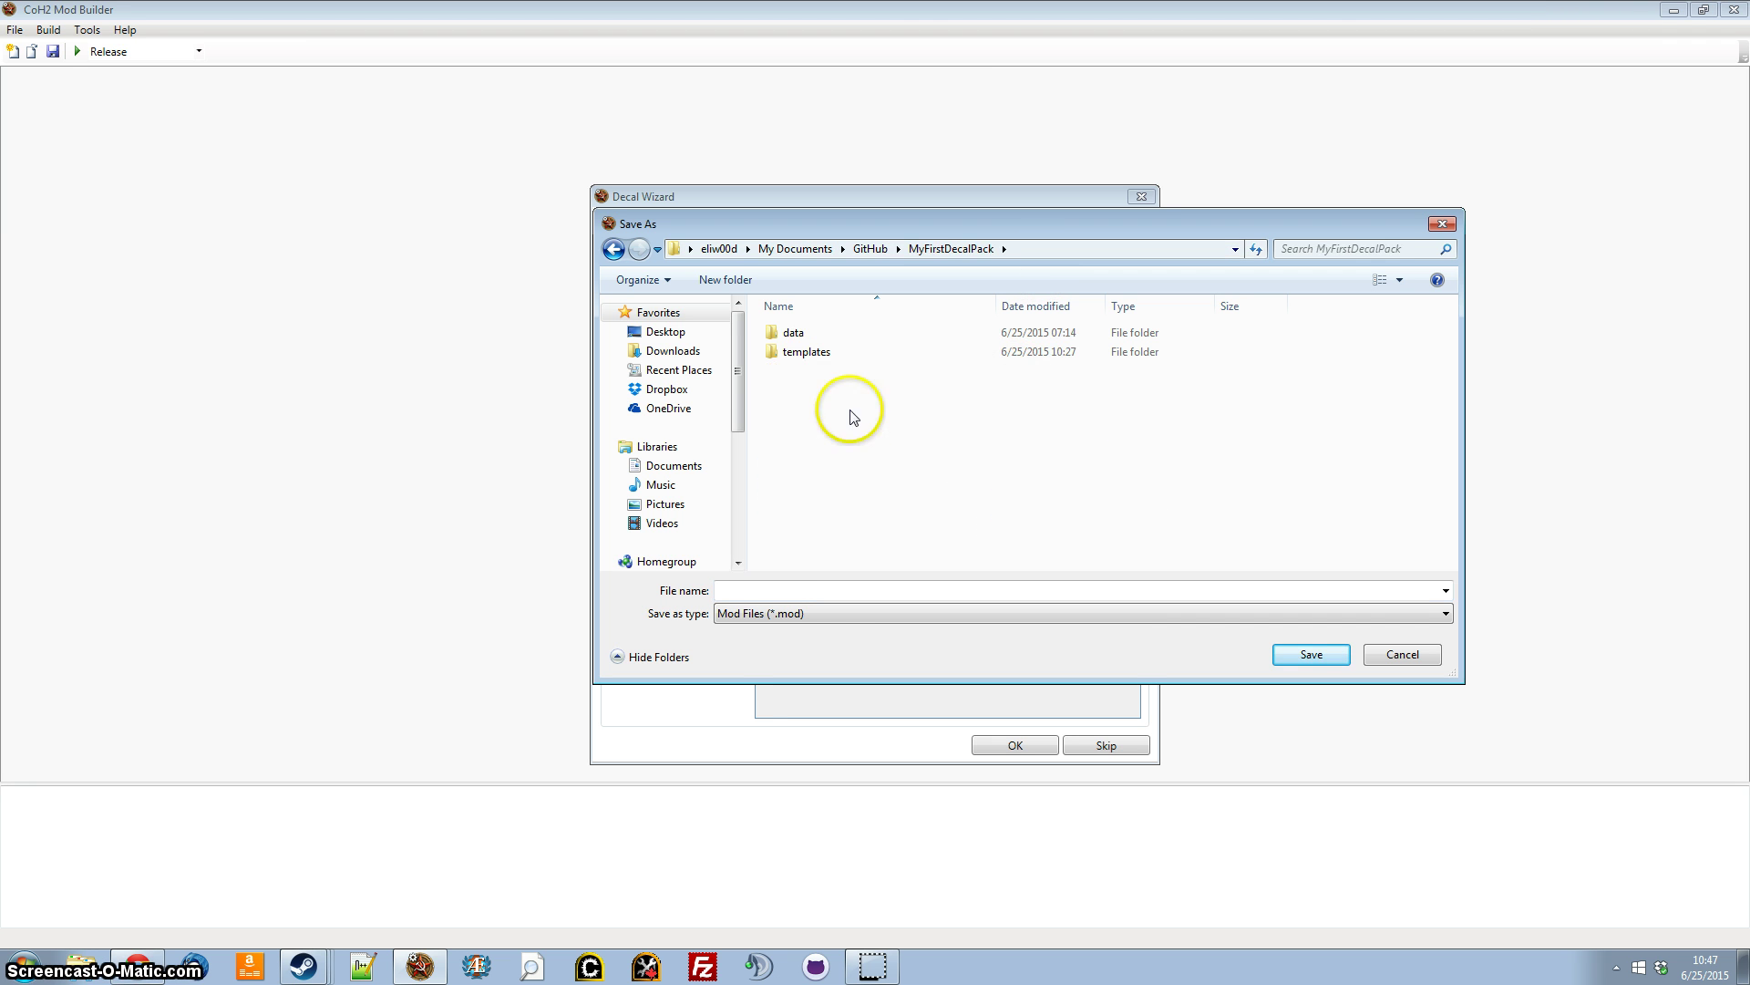
left_click(809, 588)
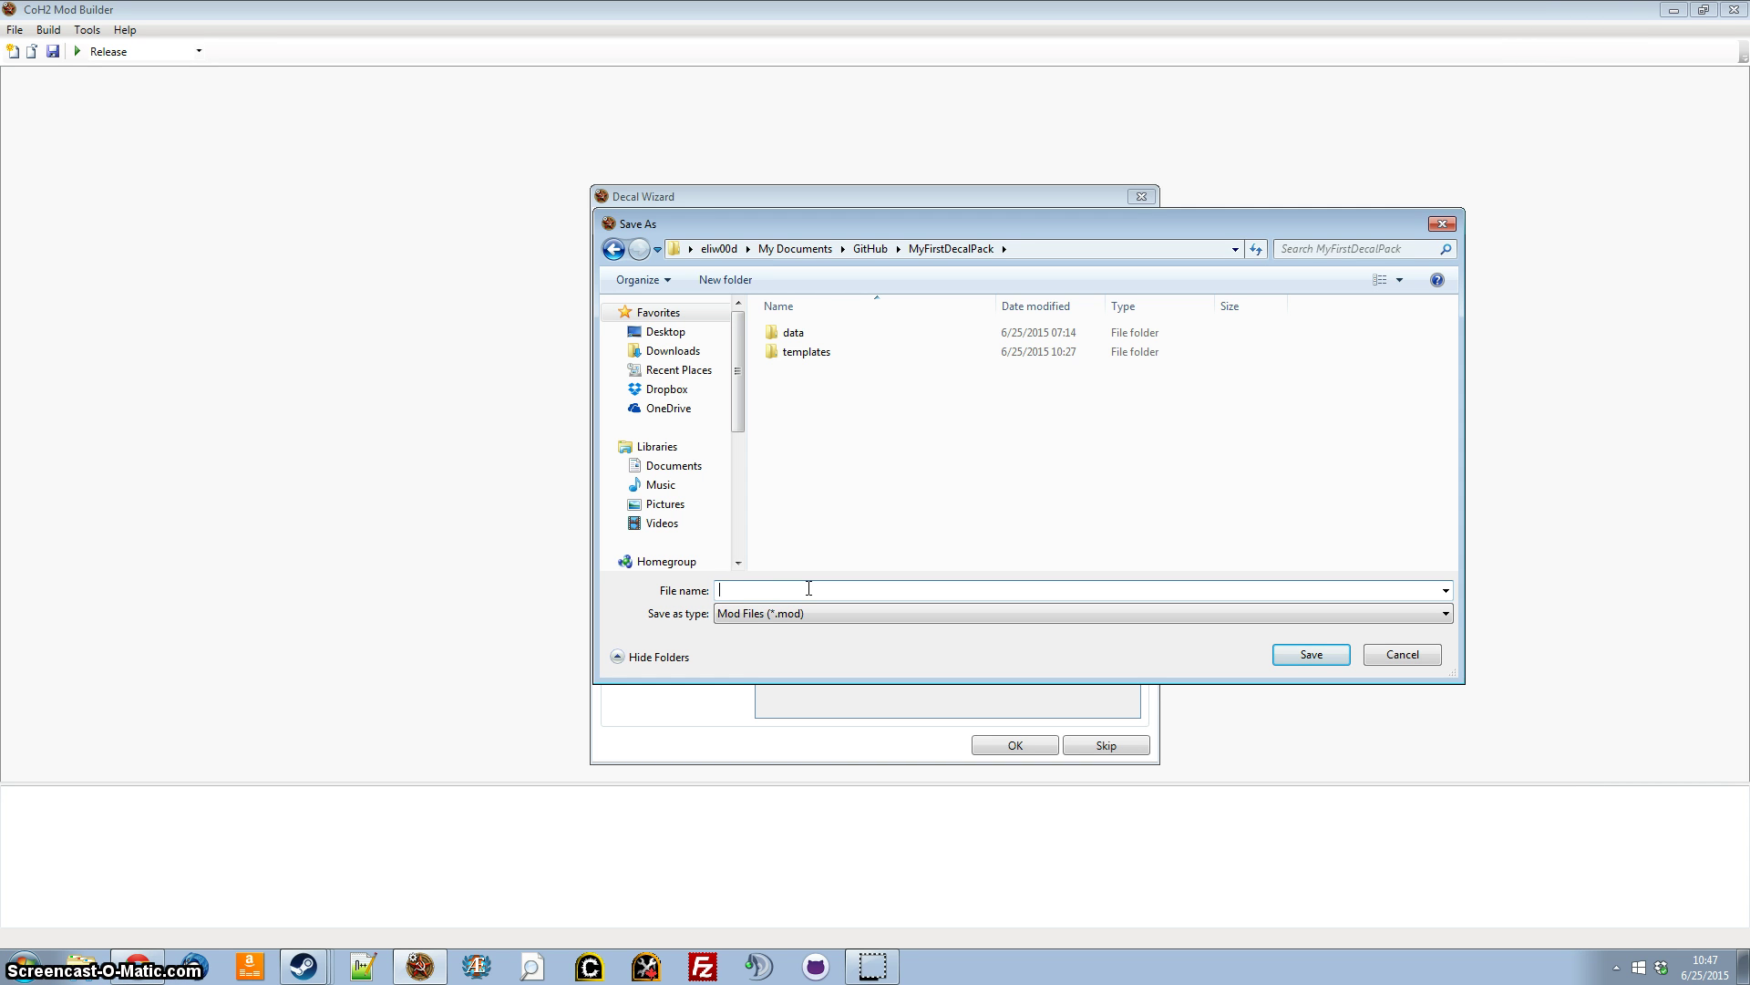
type("MyFirstDecalPack")
key("Return")
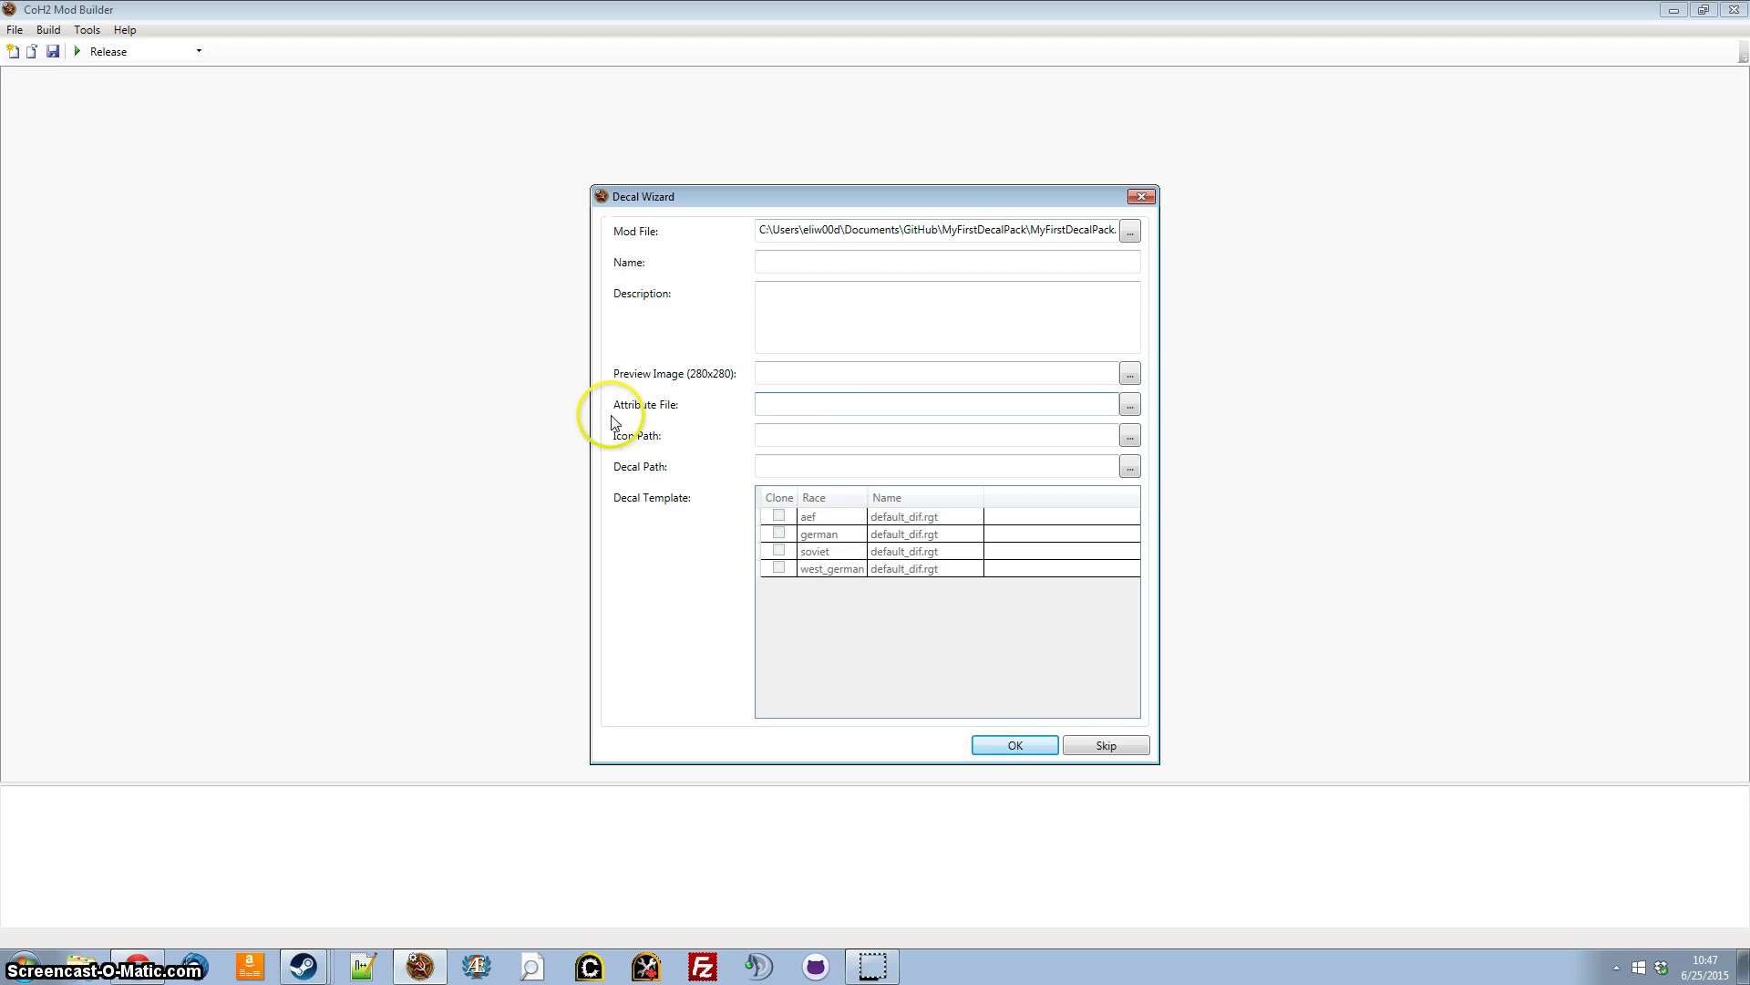
Set the decal pack's attribute file to MyFirstDecalPack in the MyFirstDecalPack folder
left_click(1130, 405)
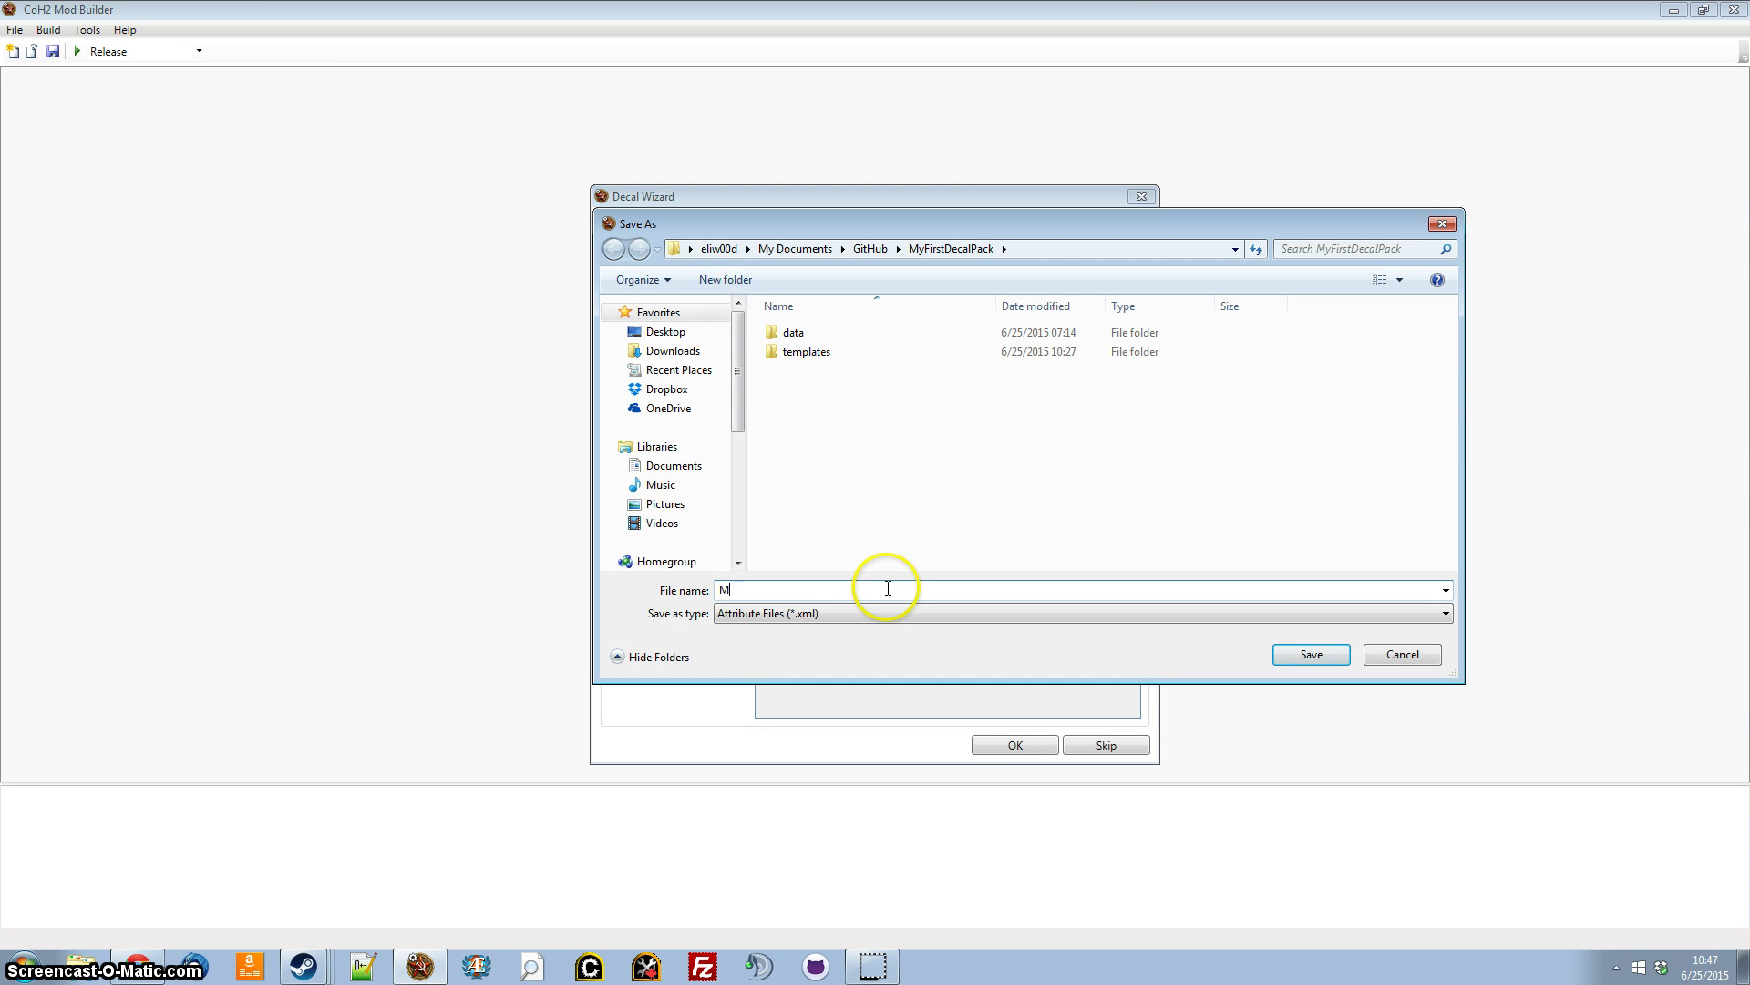
type("MyFirstDecalPack")
key("Return")
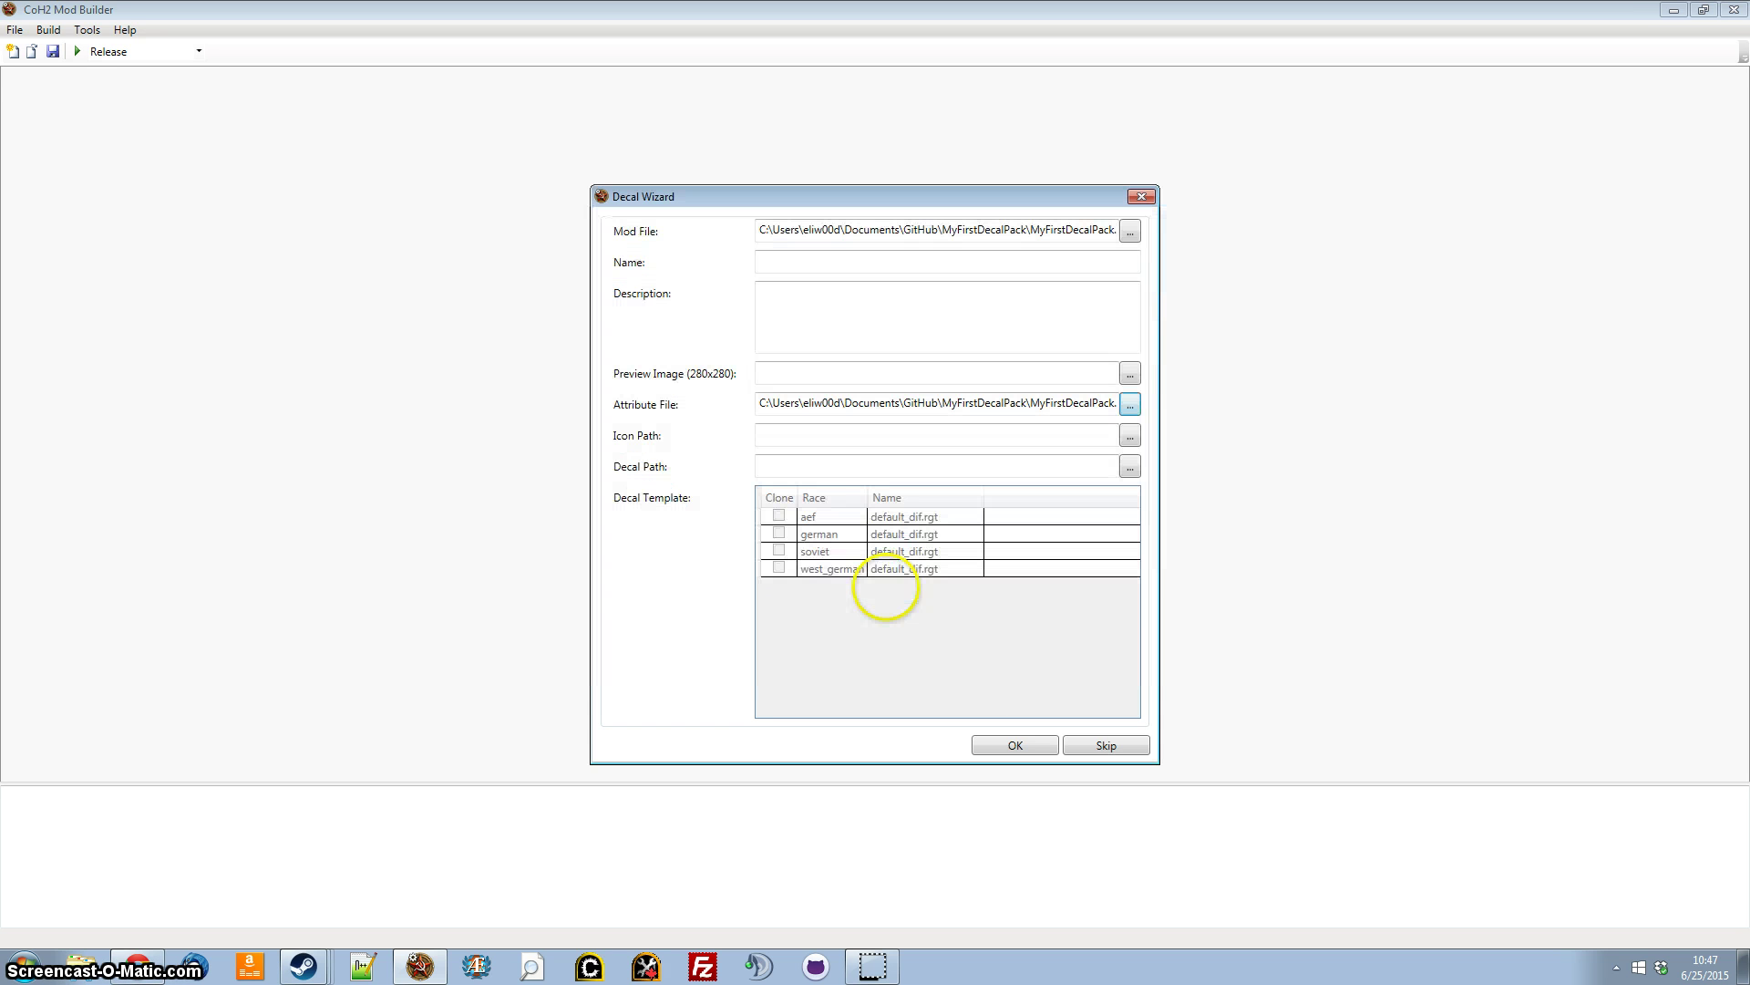
Enter "My First Decal Pack" as both name and description, leave the icon and decal paths empty, and create the mod
left_click(838, 265)
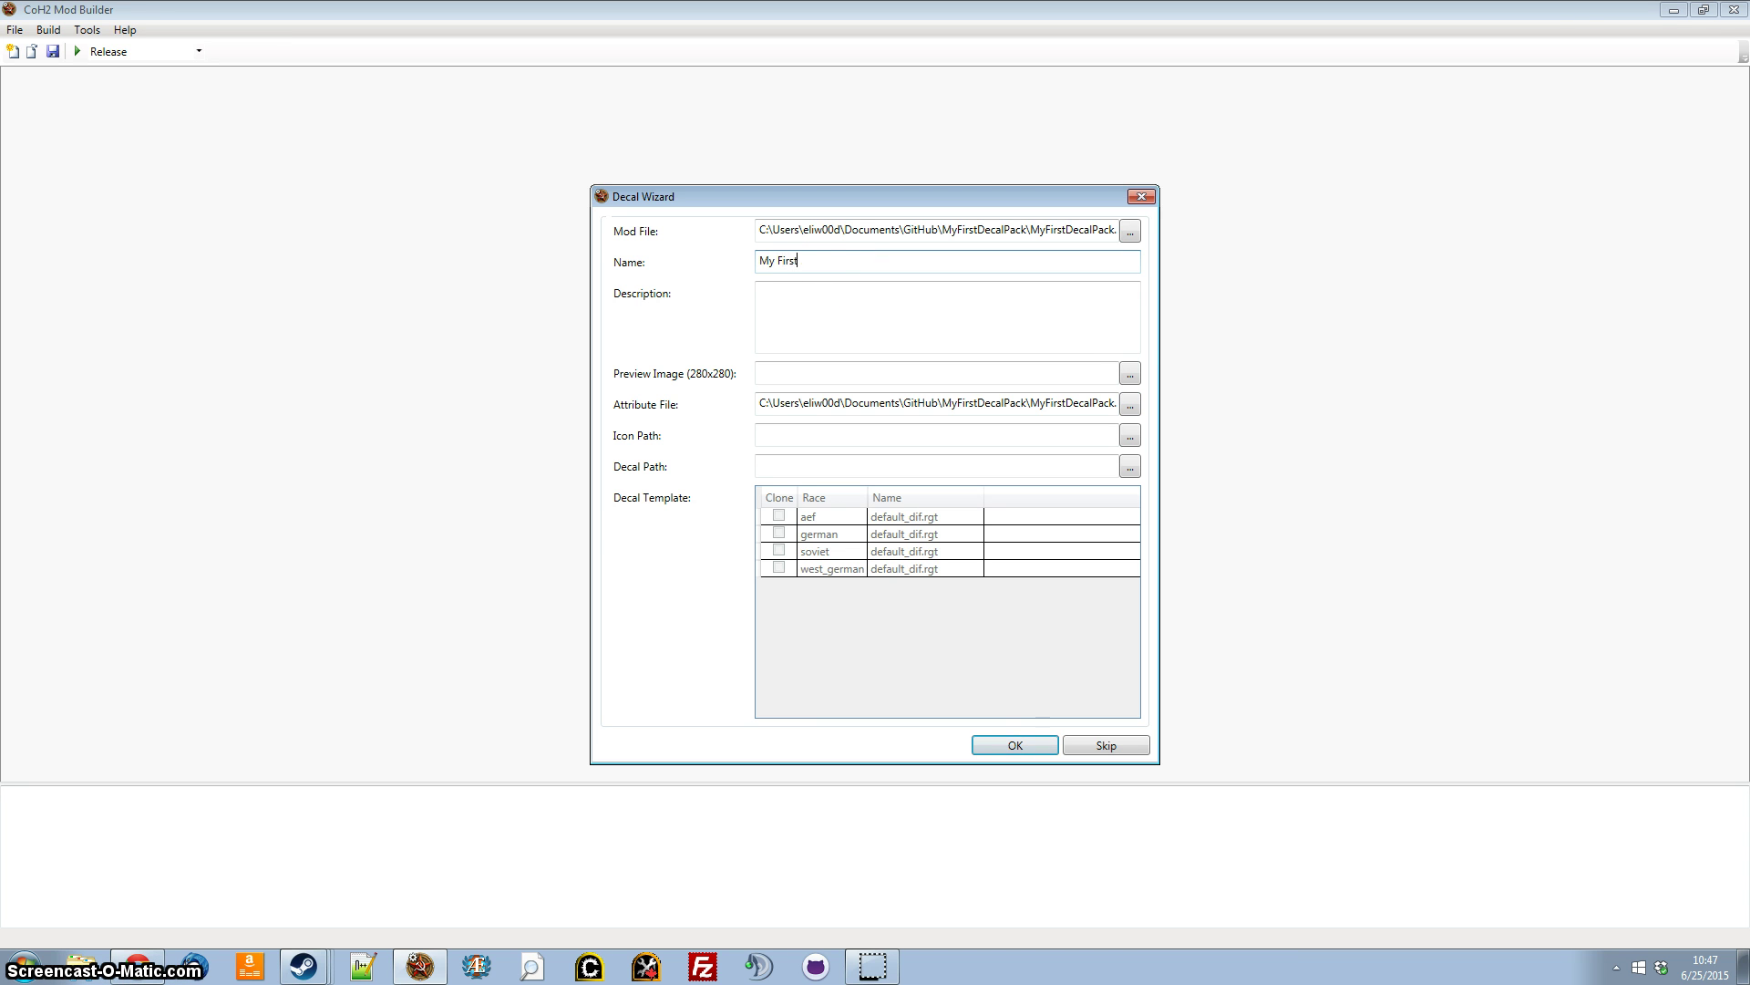
type("My First Decal Pack")
key("Tab")
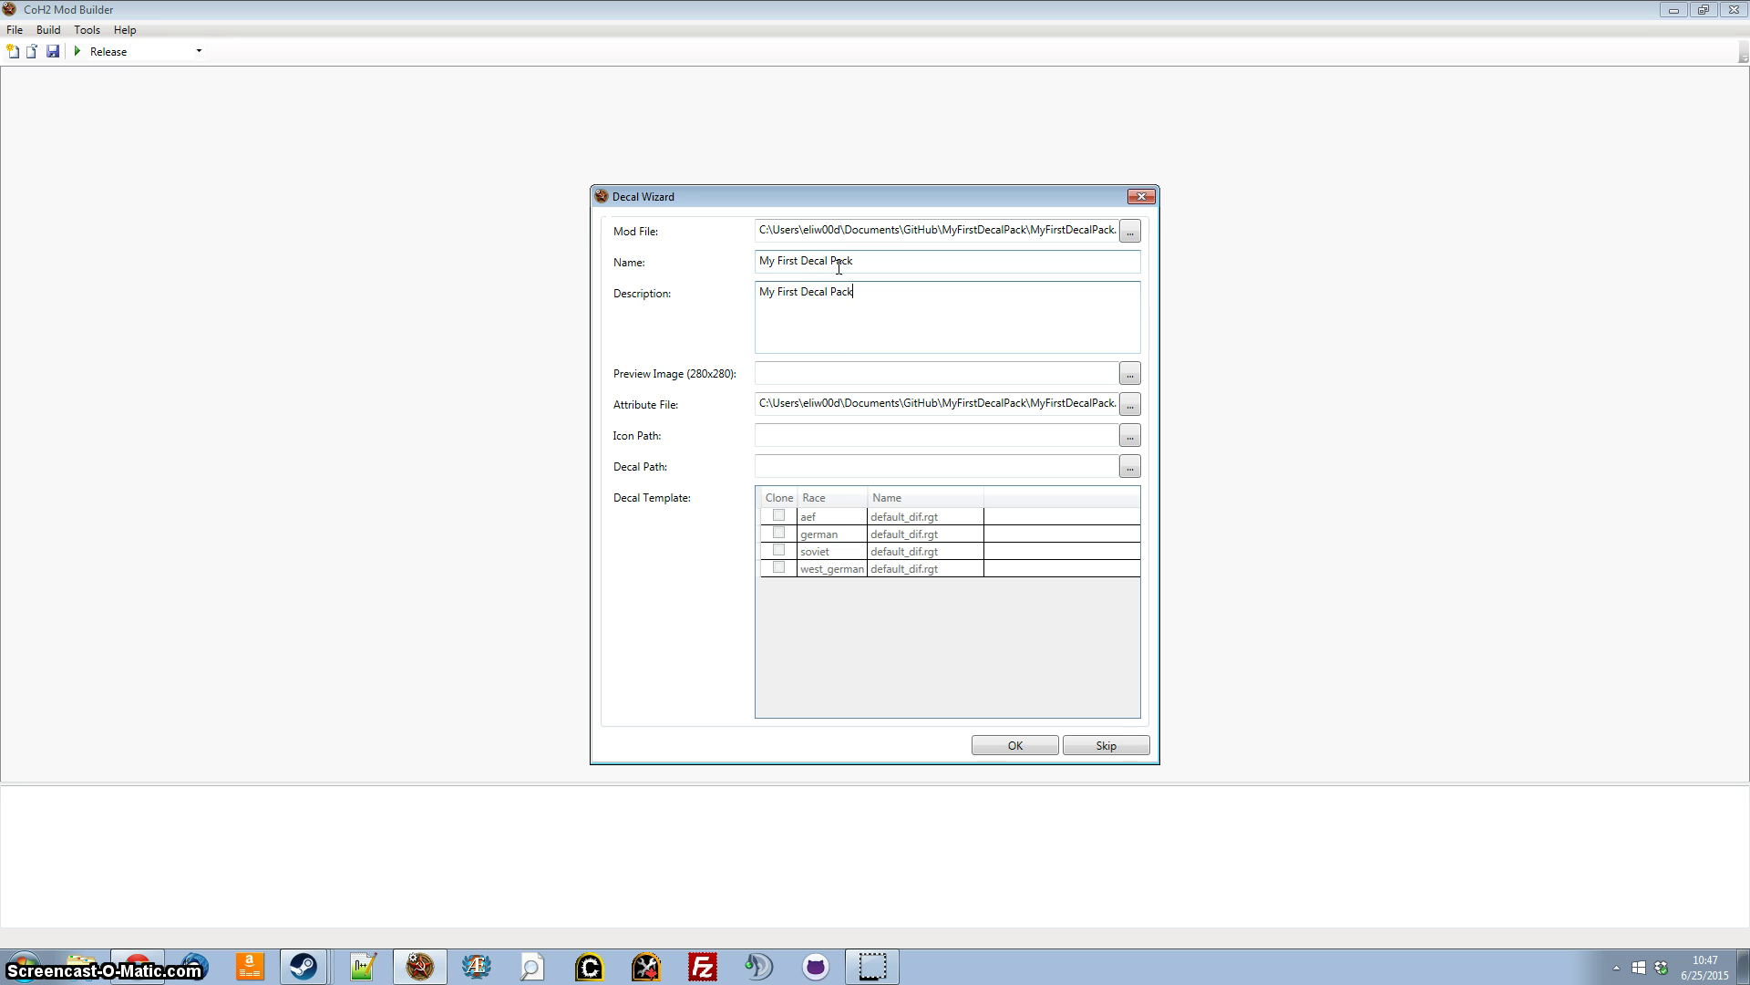
left_click(830, 340)
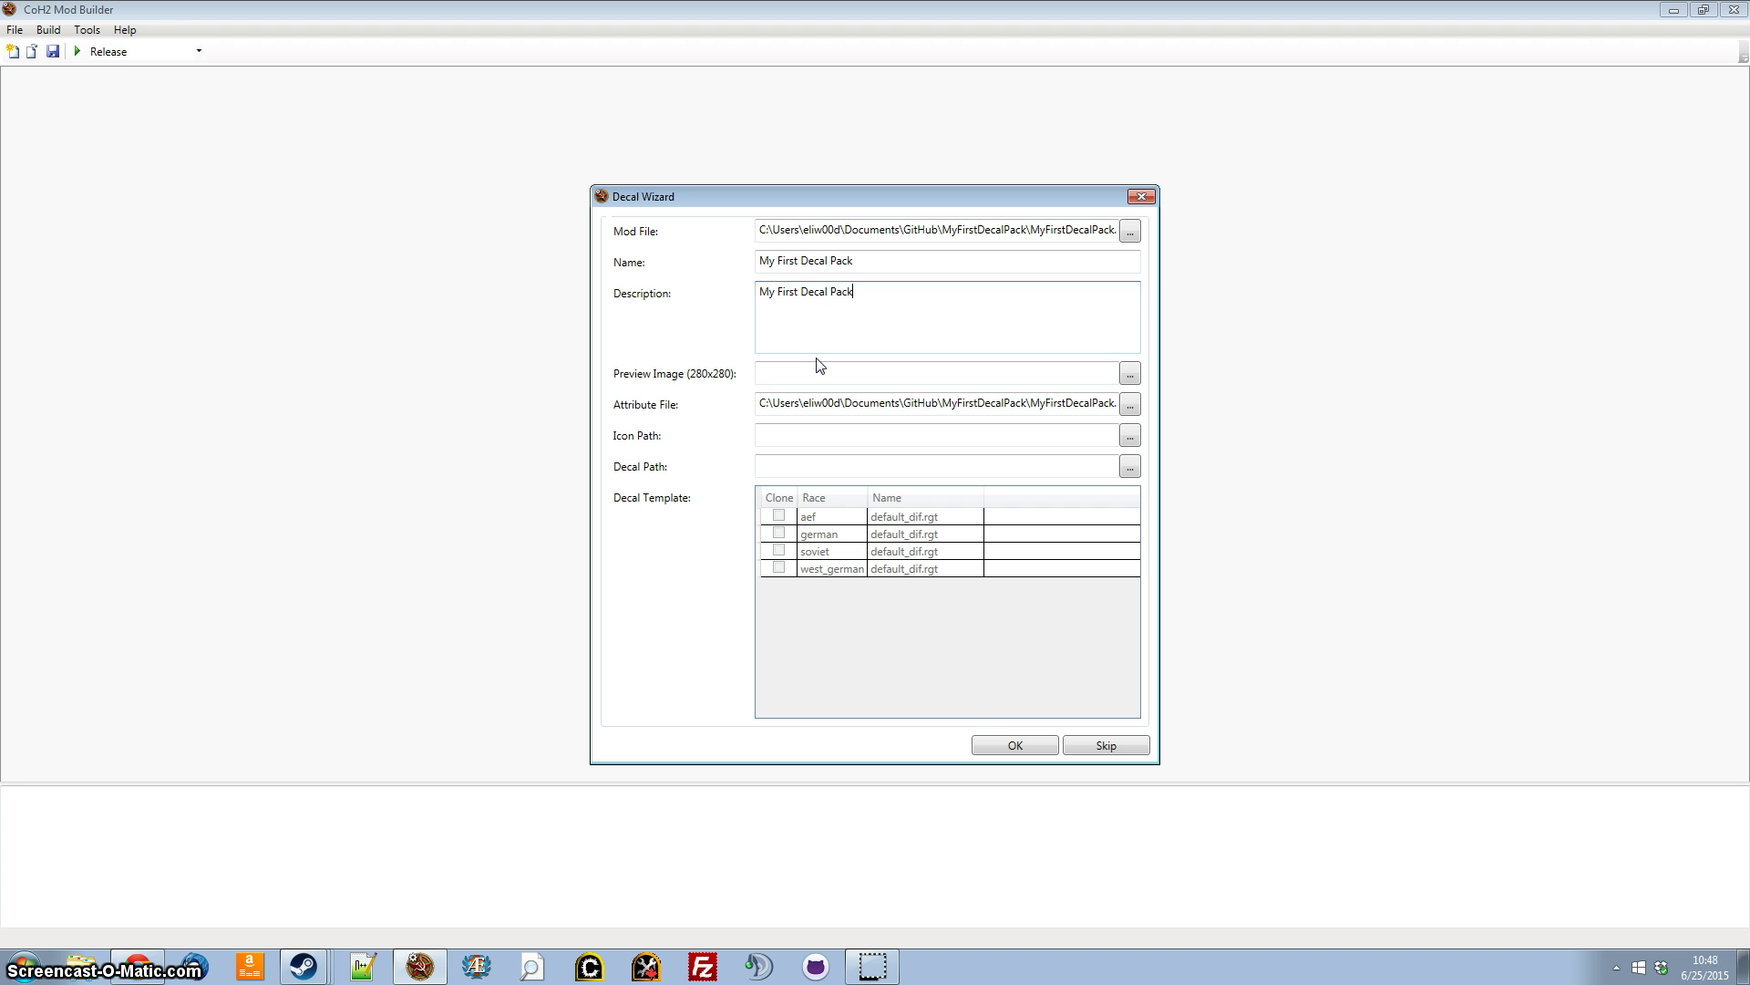
left_click(832, 434)
left_click(849, 465)
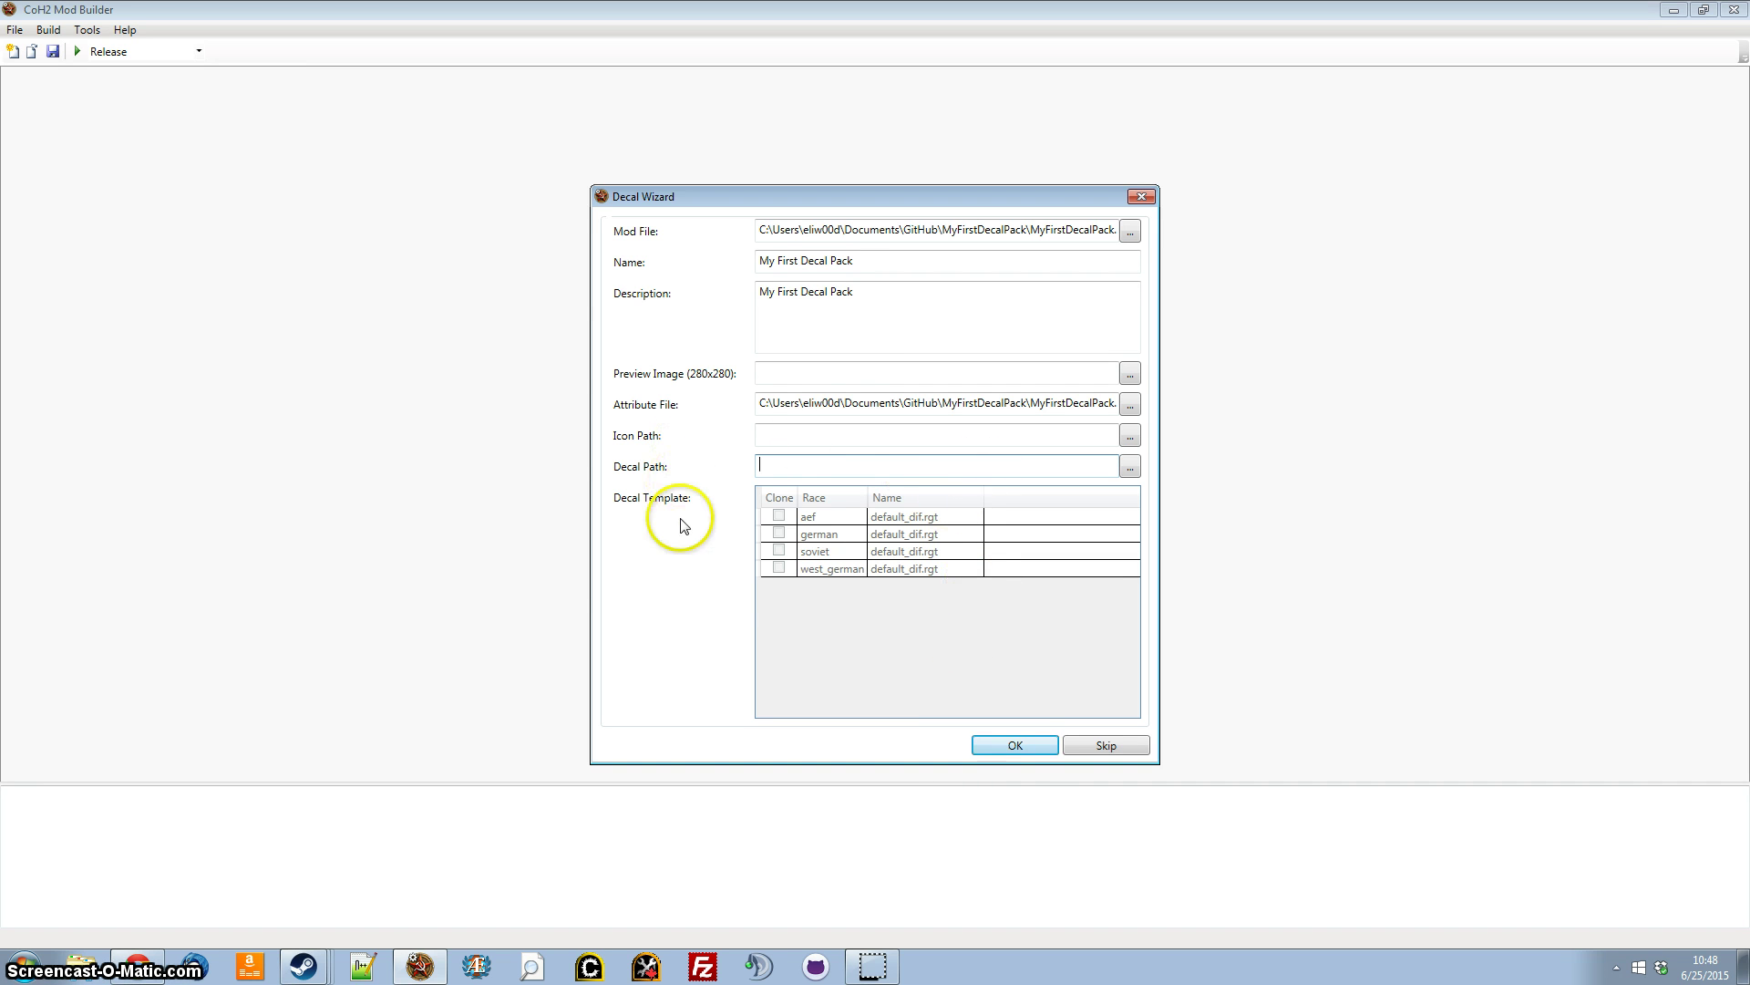
left_click(1021, 746)
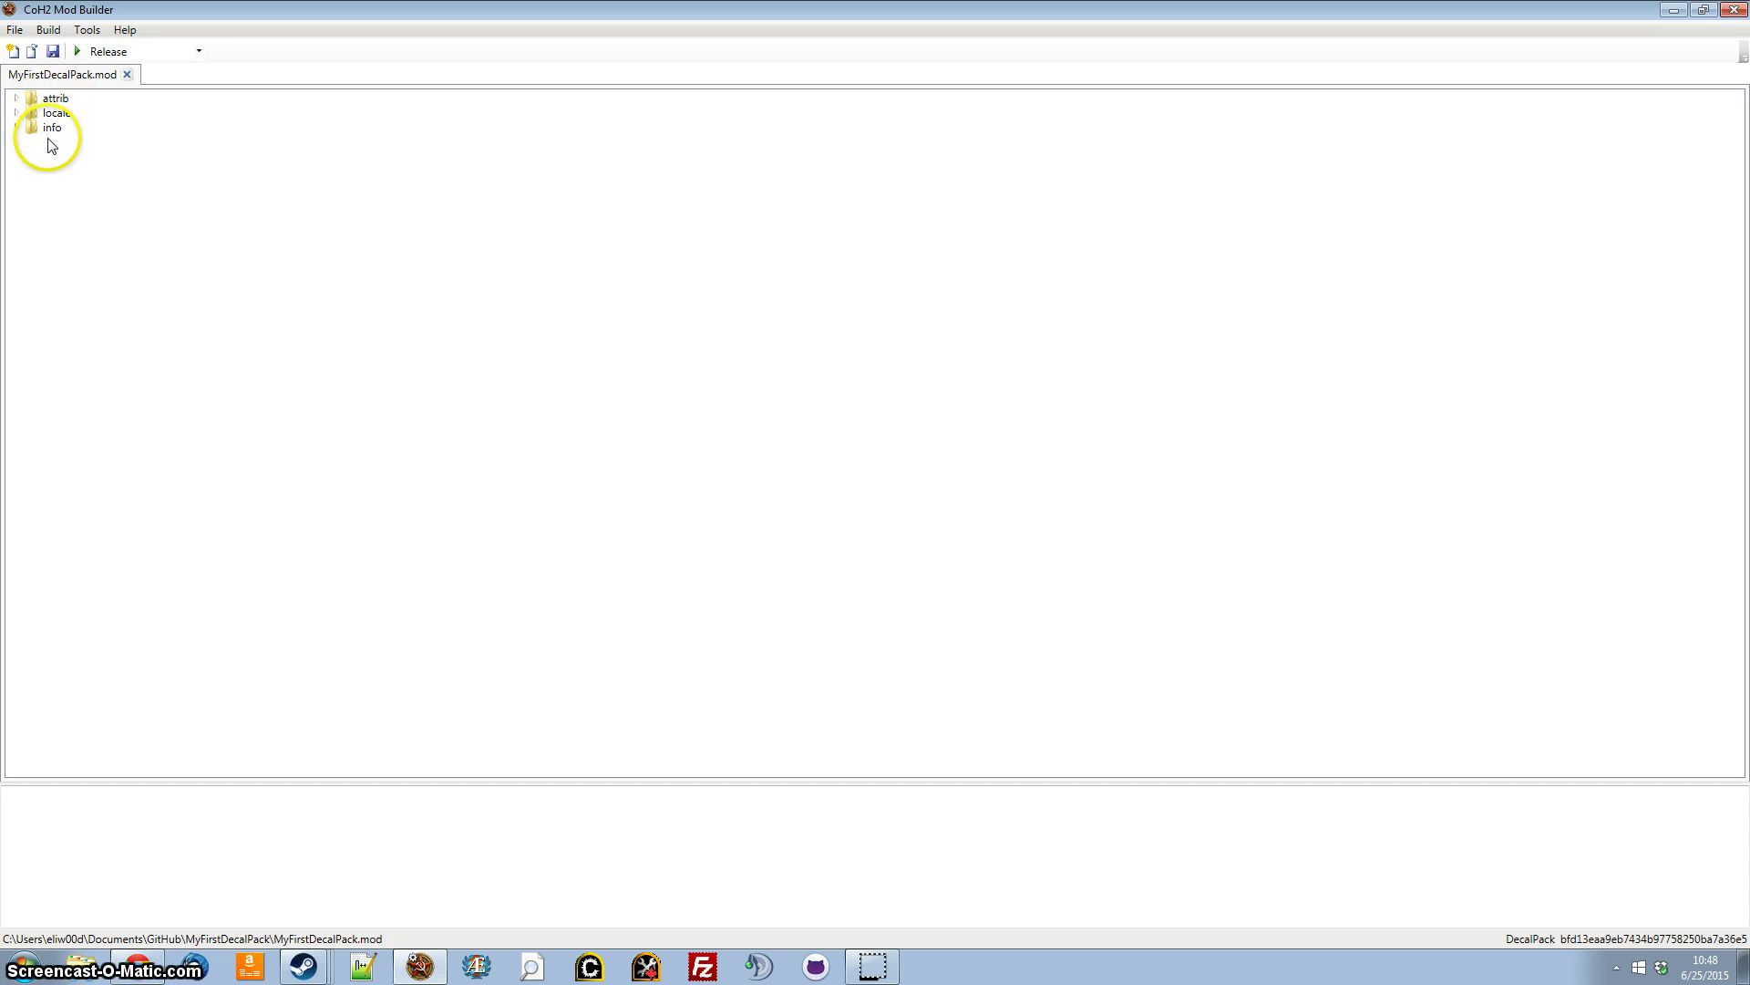
Add a new table of contents with the alias Data to the mod
right_click(52, 100)
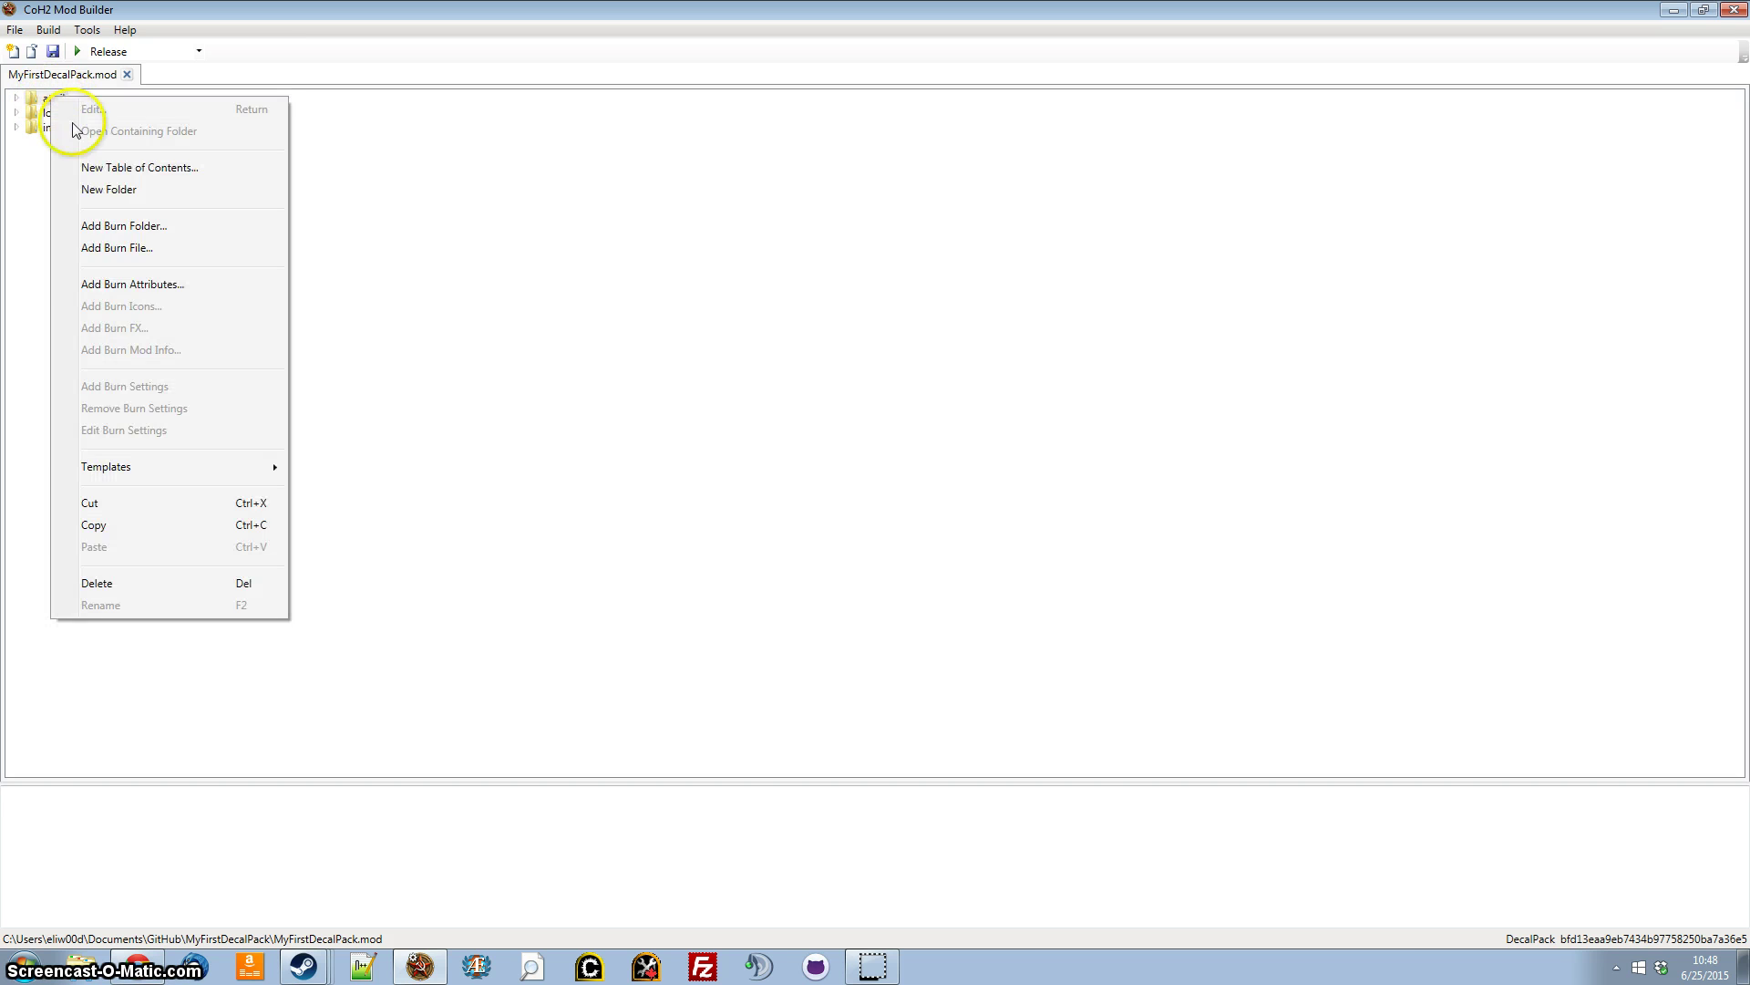
left_click(117, 165)
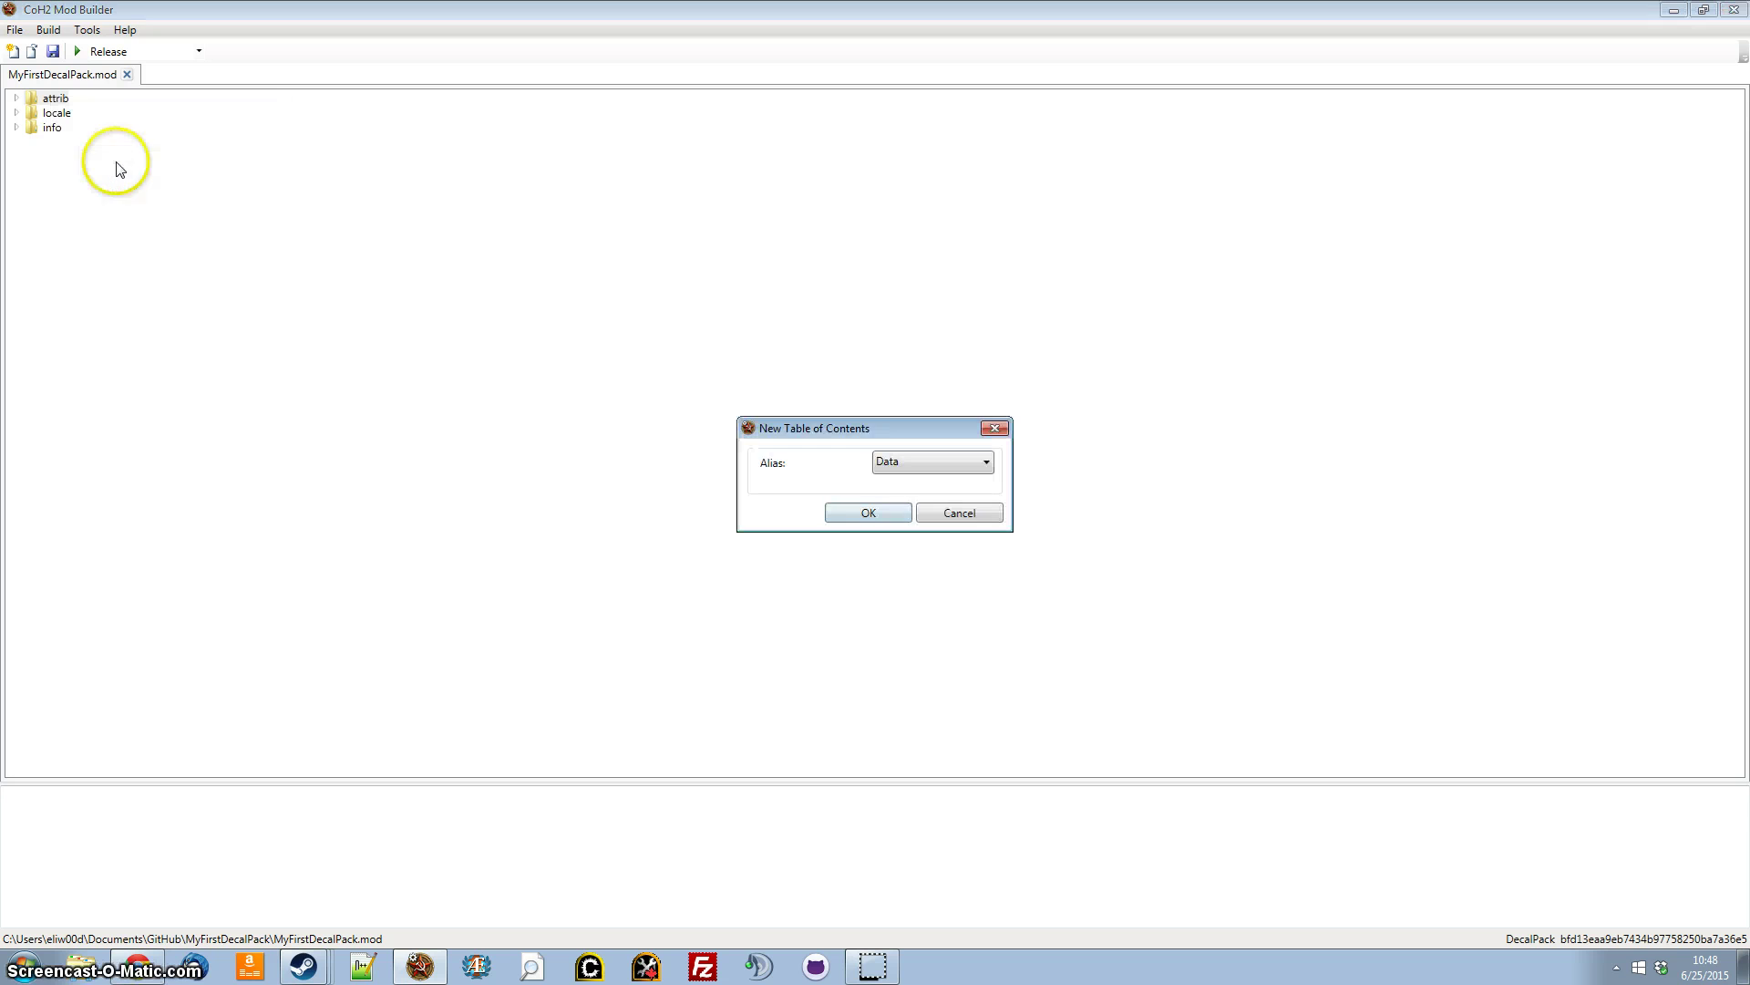
left_click(889, 513)
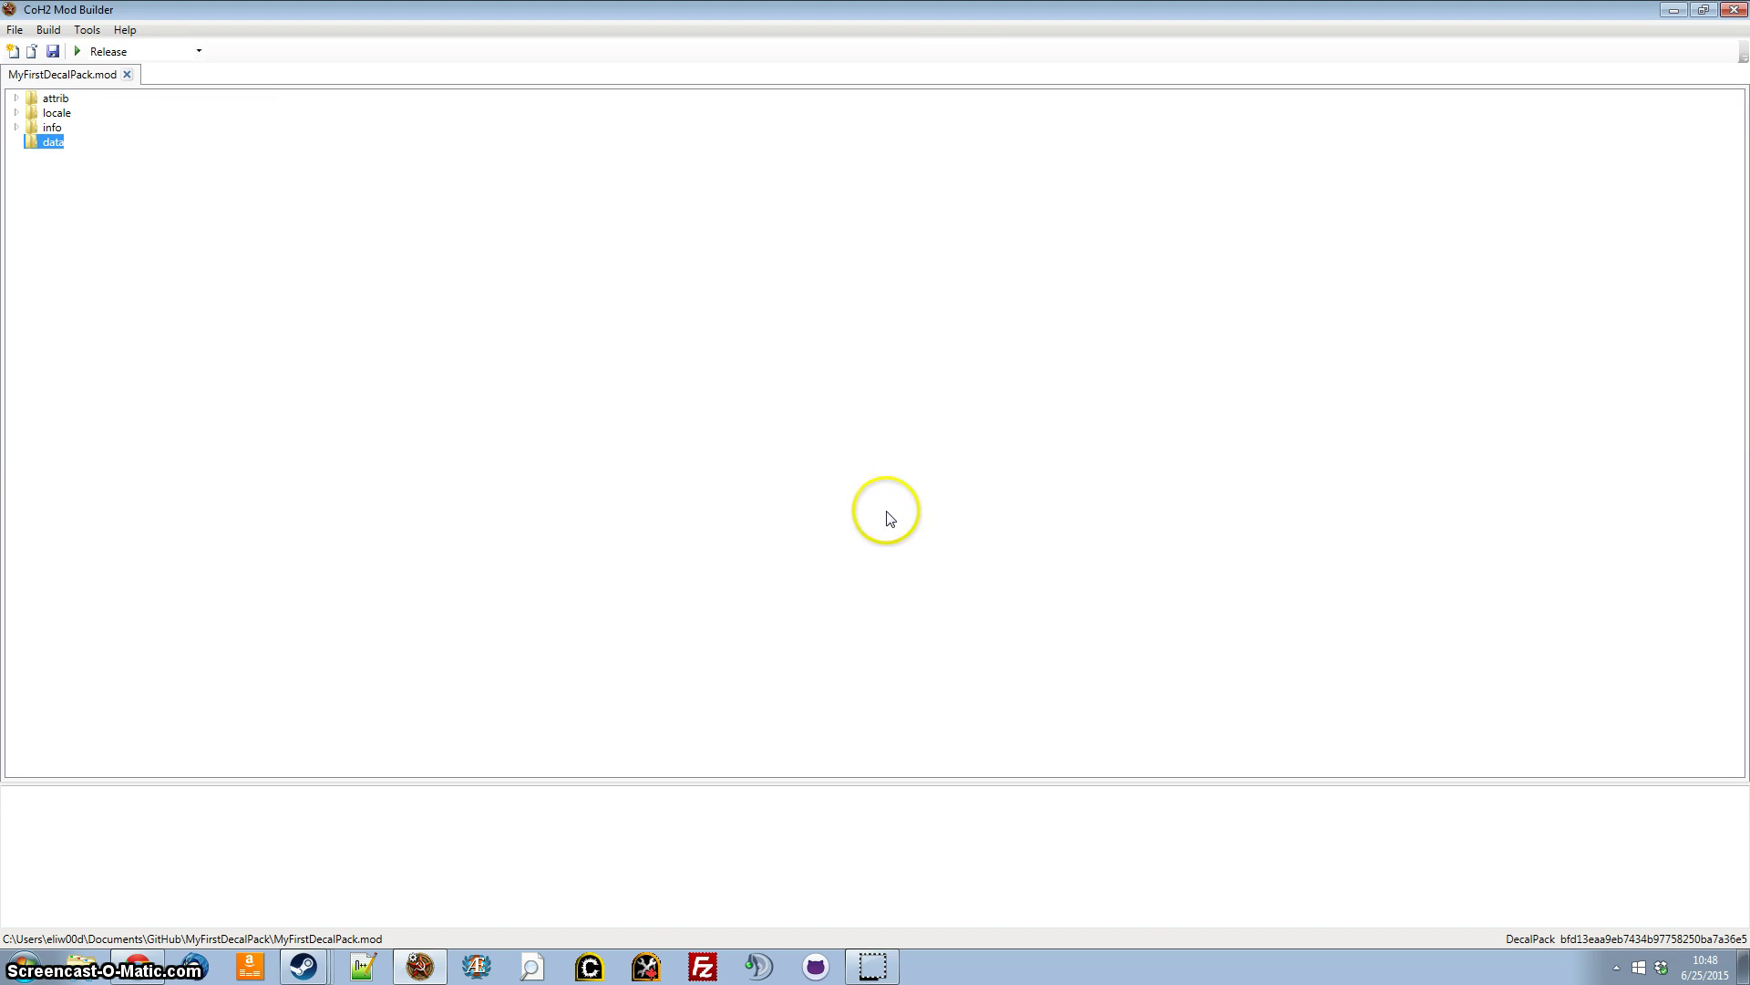
Create two folders named art and ui inside the data table of contents
right_click(58, 146)
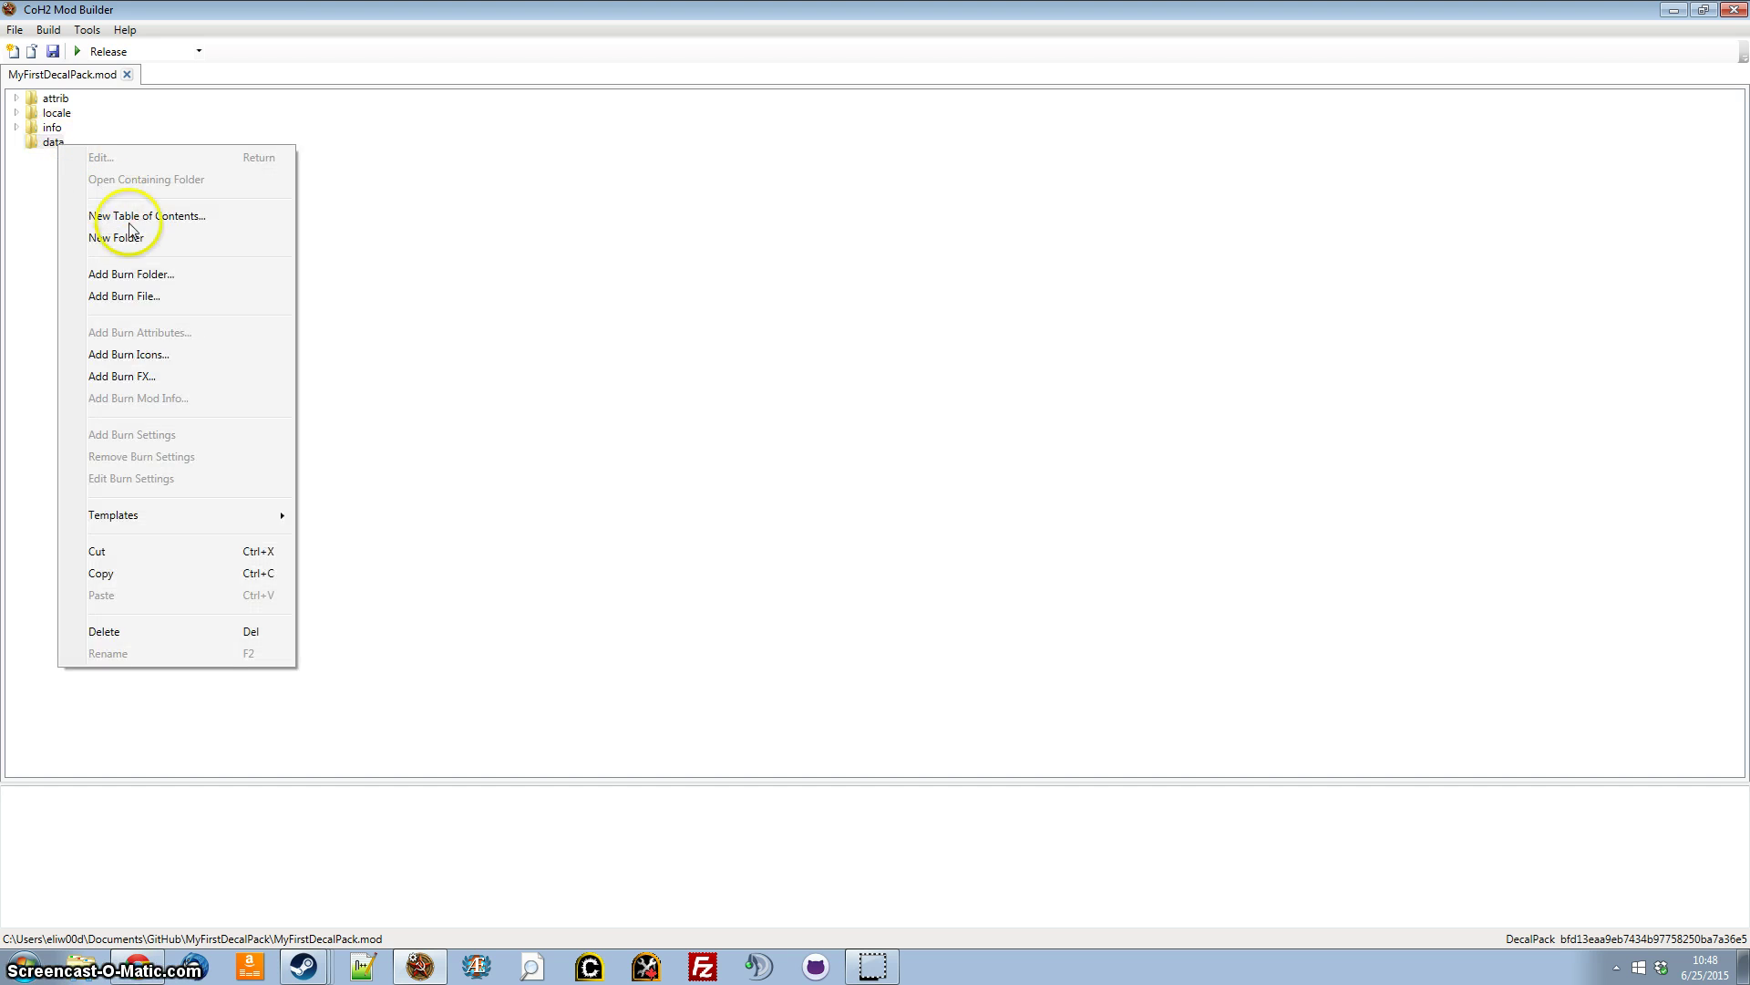
left_click(125, 220)
left_click(93, 159)
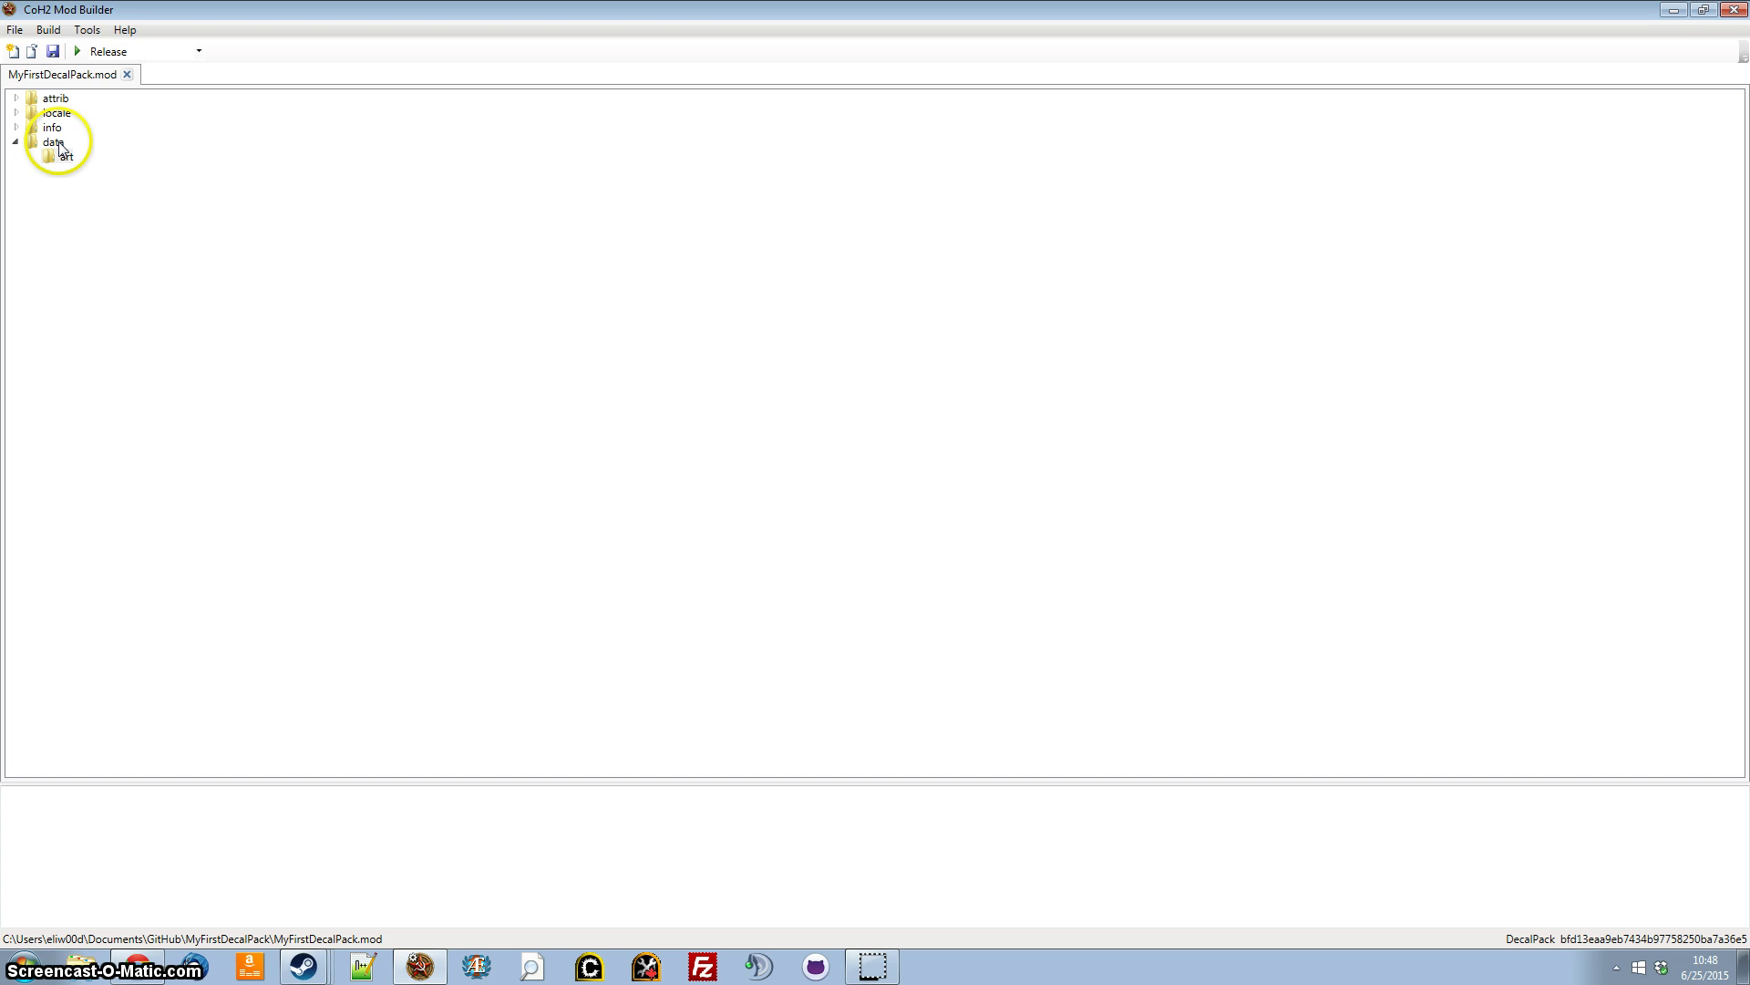
right_click(55, 142)
left_click(109, 234)
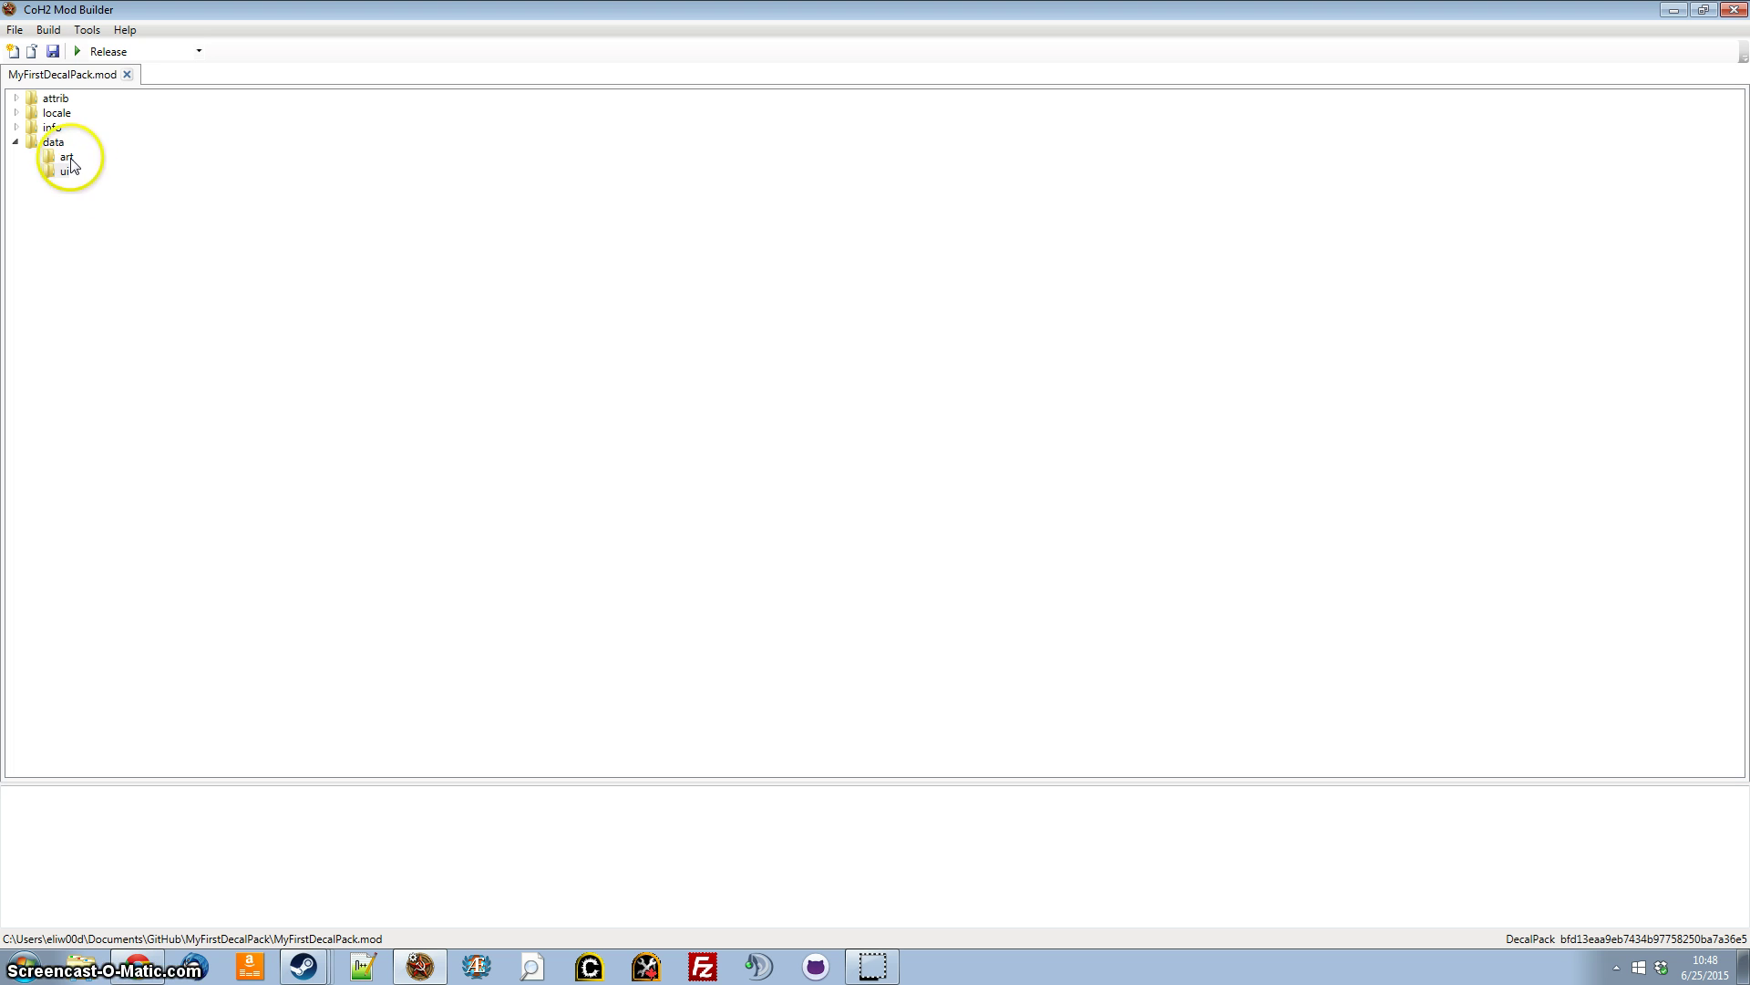
left_click(65, 157)
left_click(62, 171)
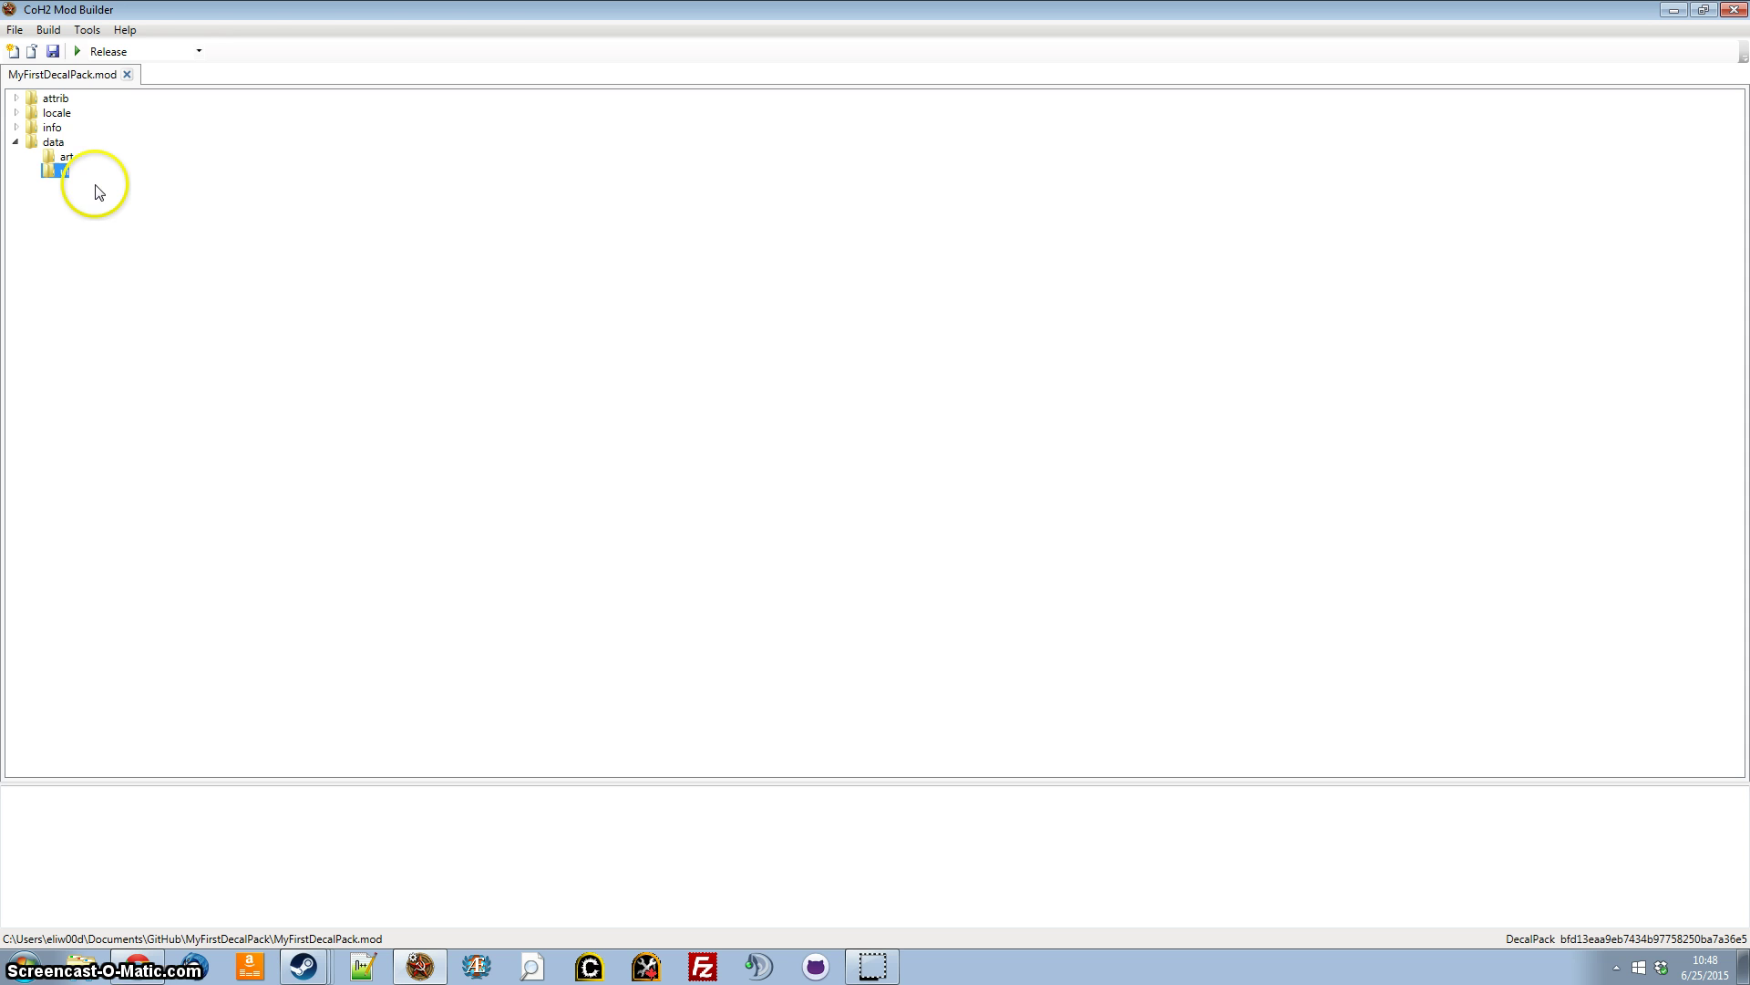
Add burn icons to the ui folder, using MyFirstDecalPack\data\ui as the source folder
right_click(68, 176)
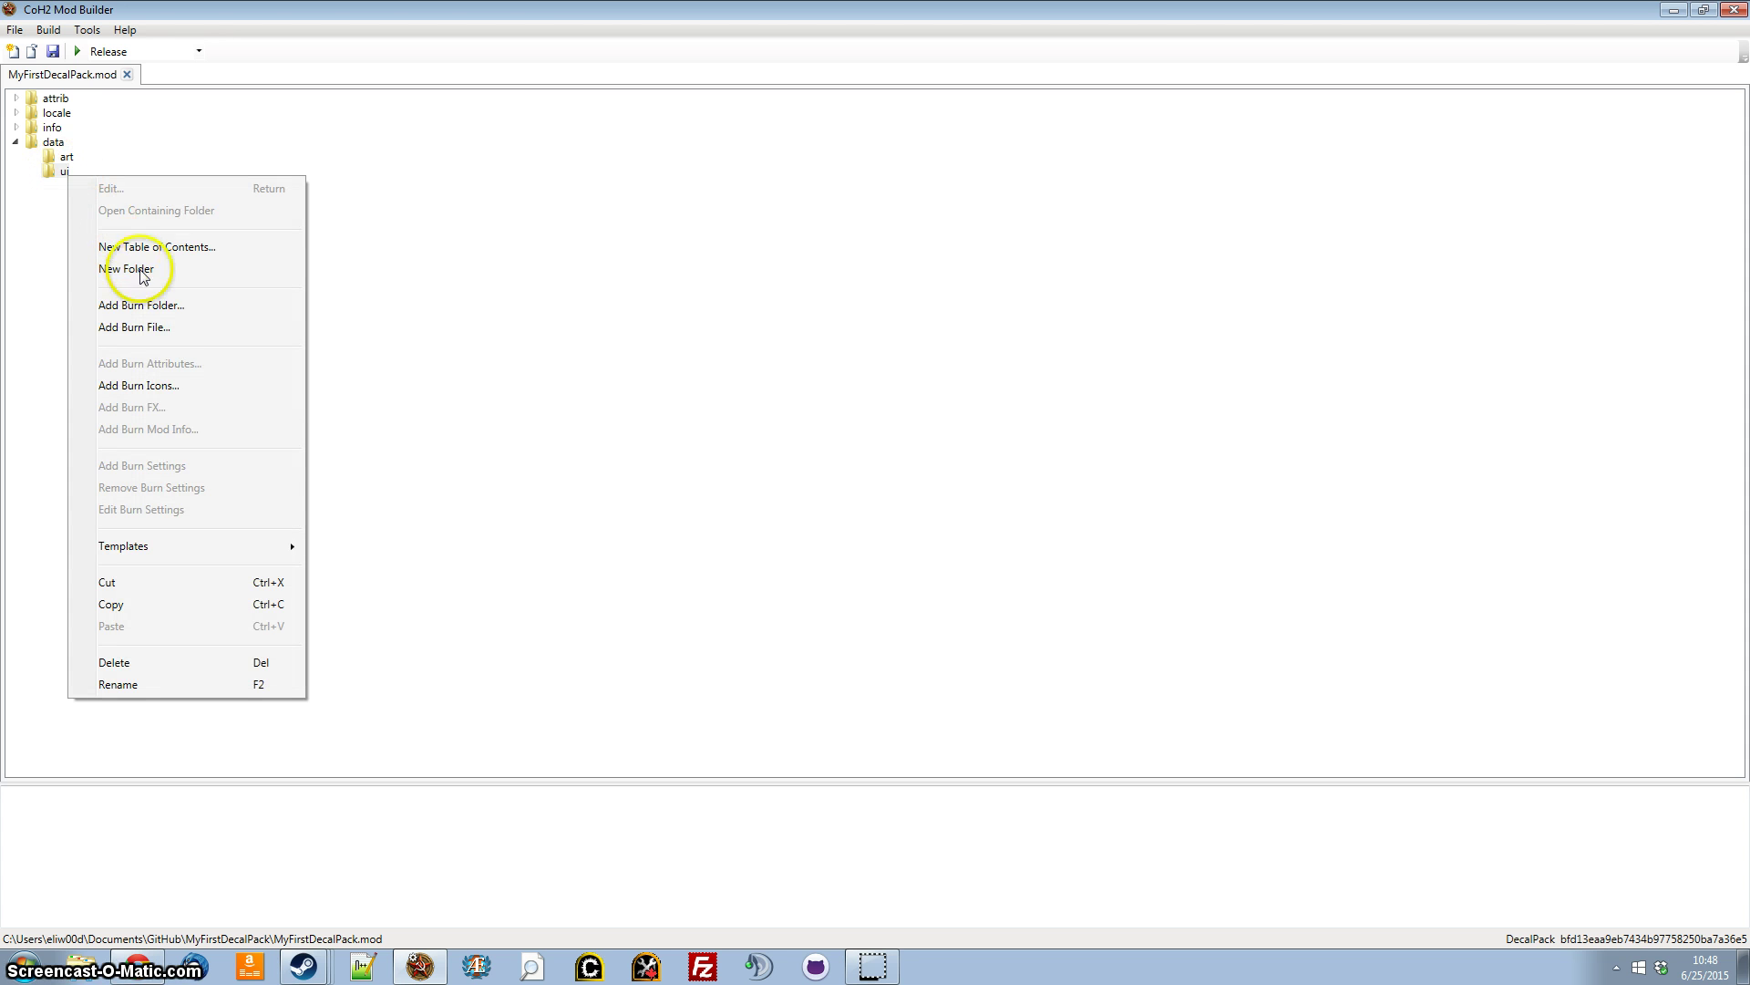
left_click(155, 394)
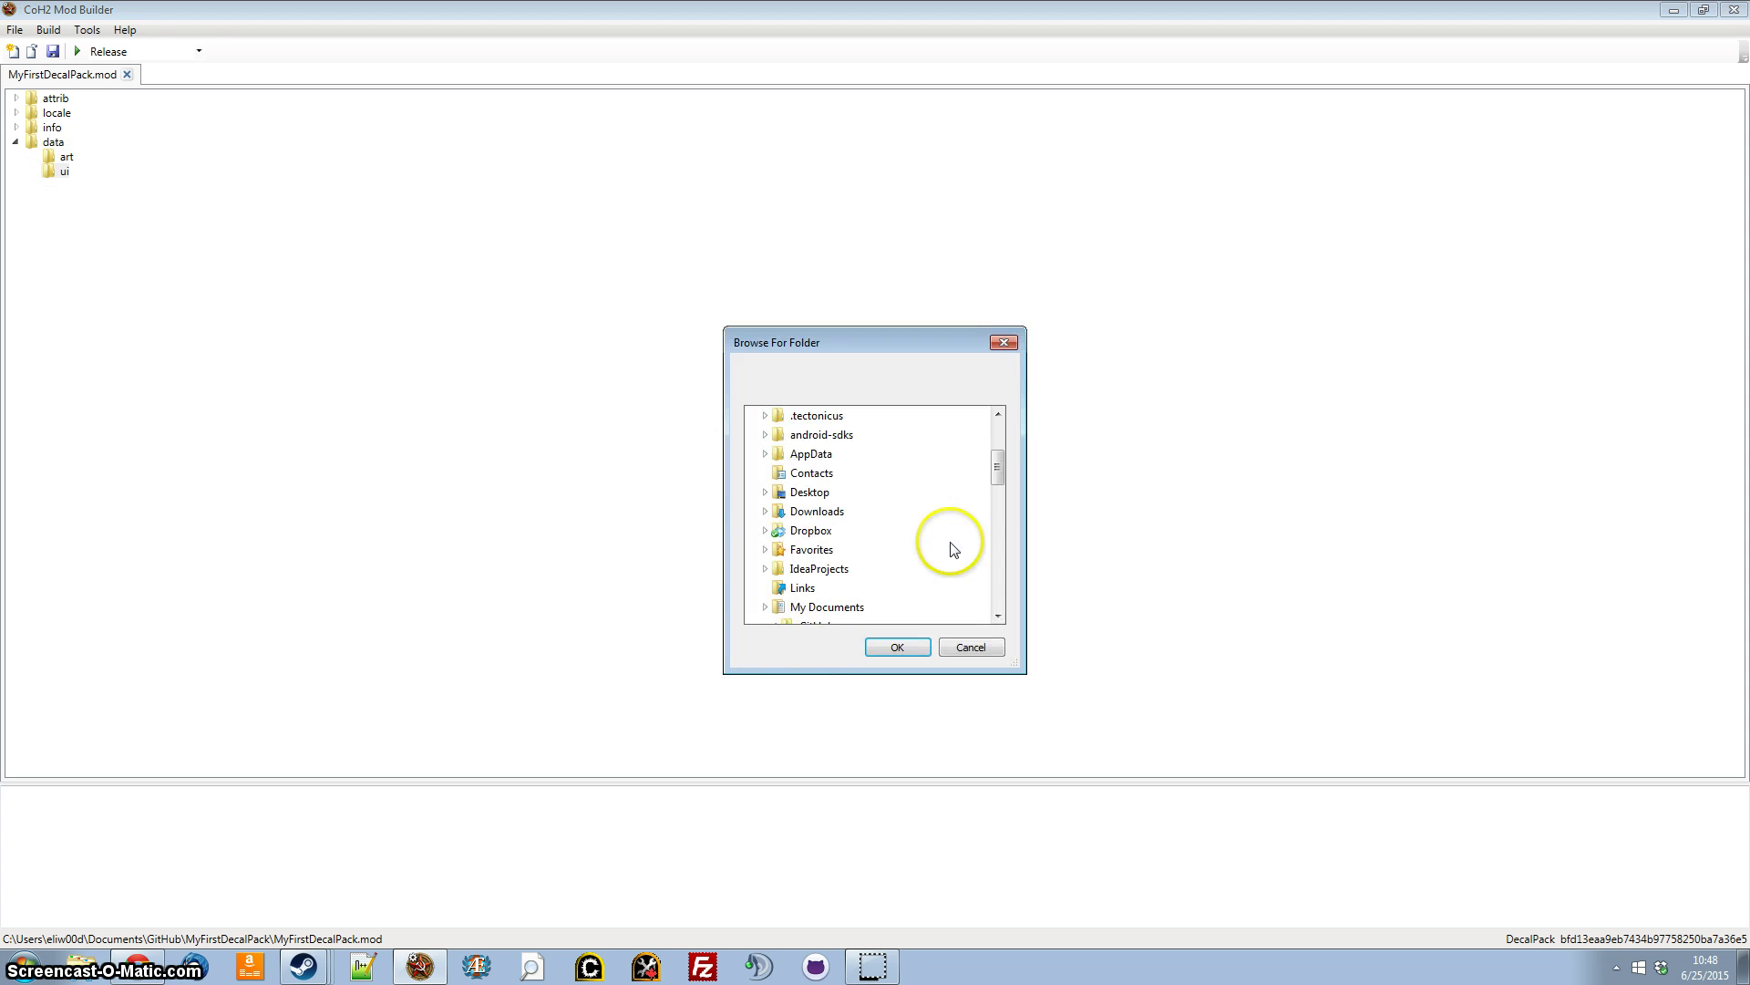
left_click_drag(1001, 465, 999, 526)
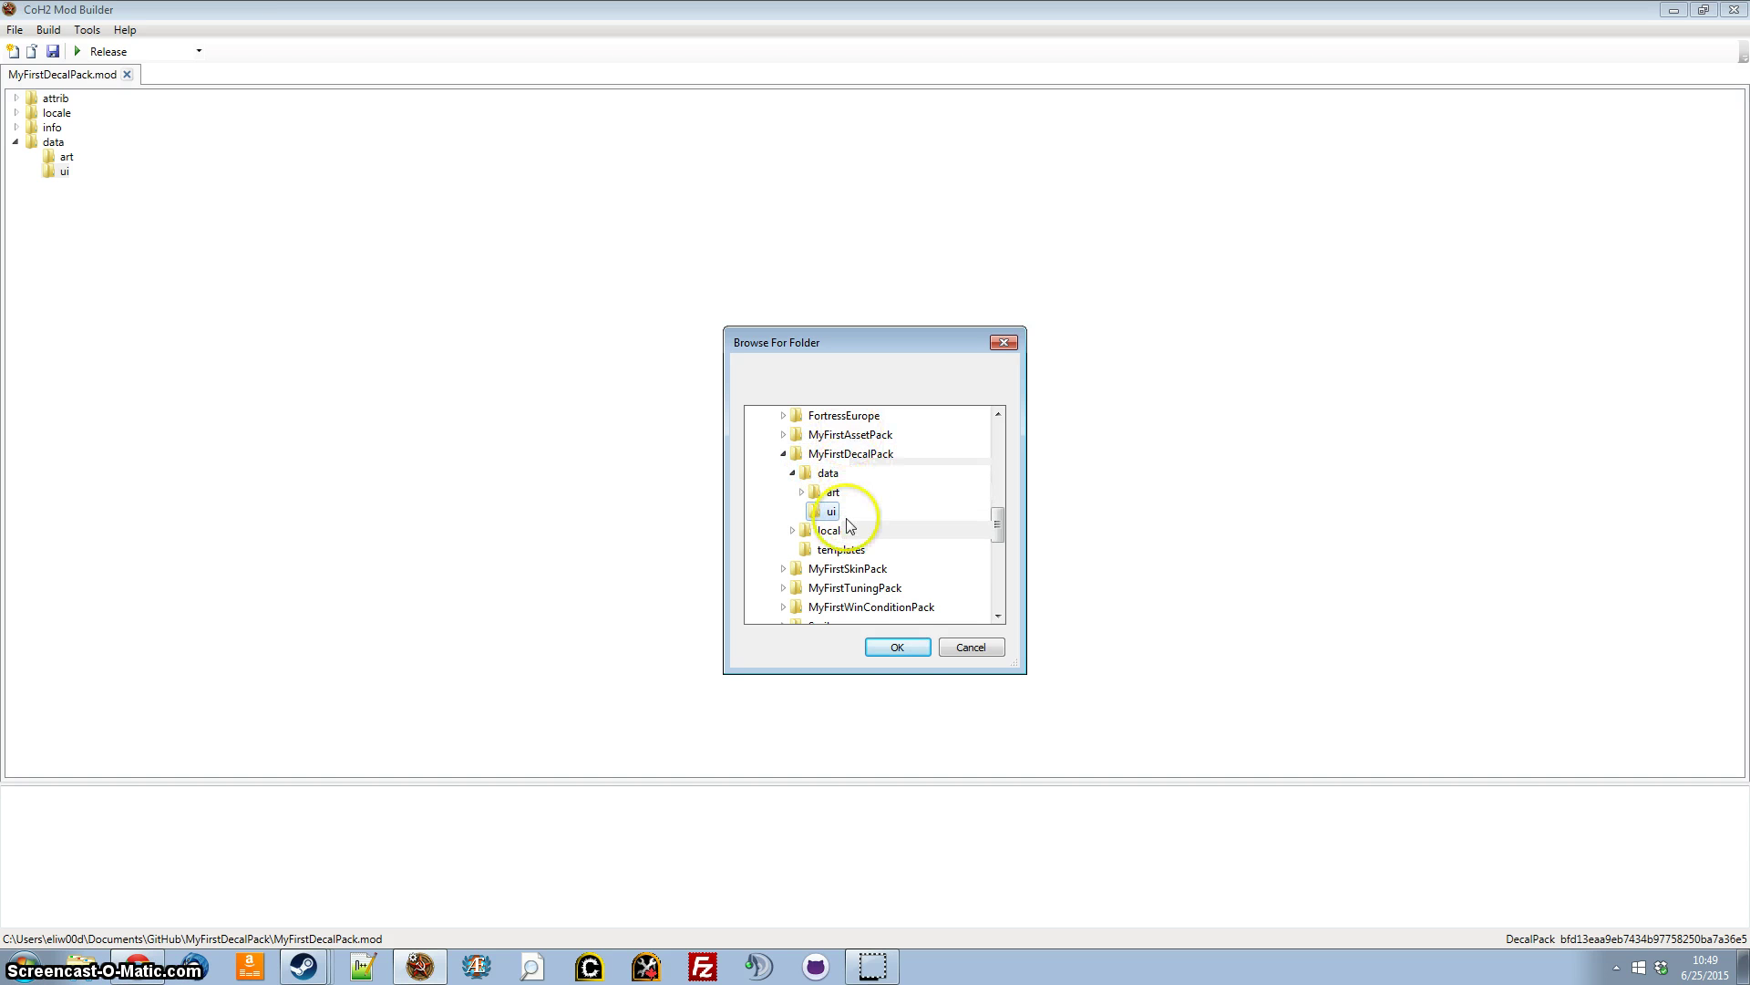
left_click(897, 646)
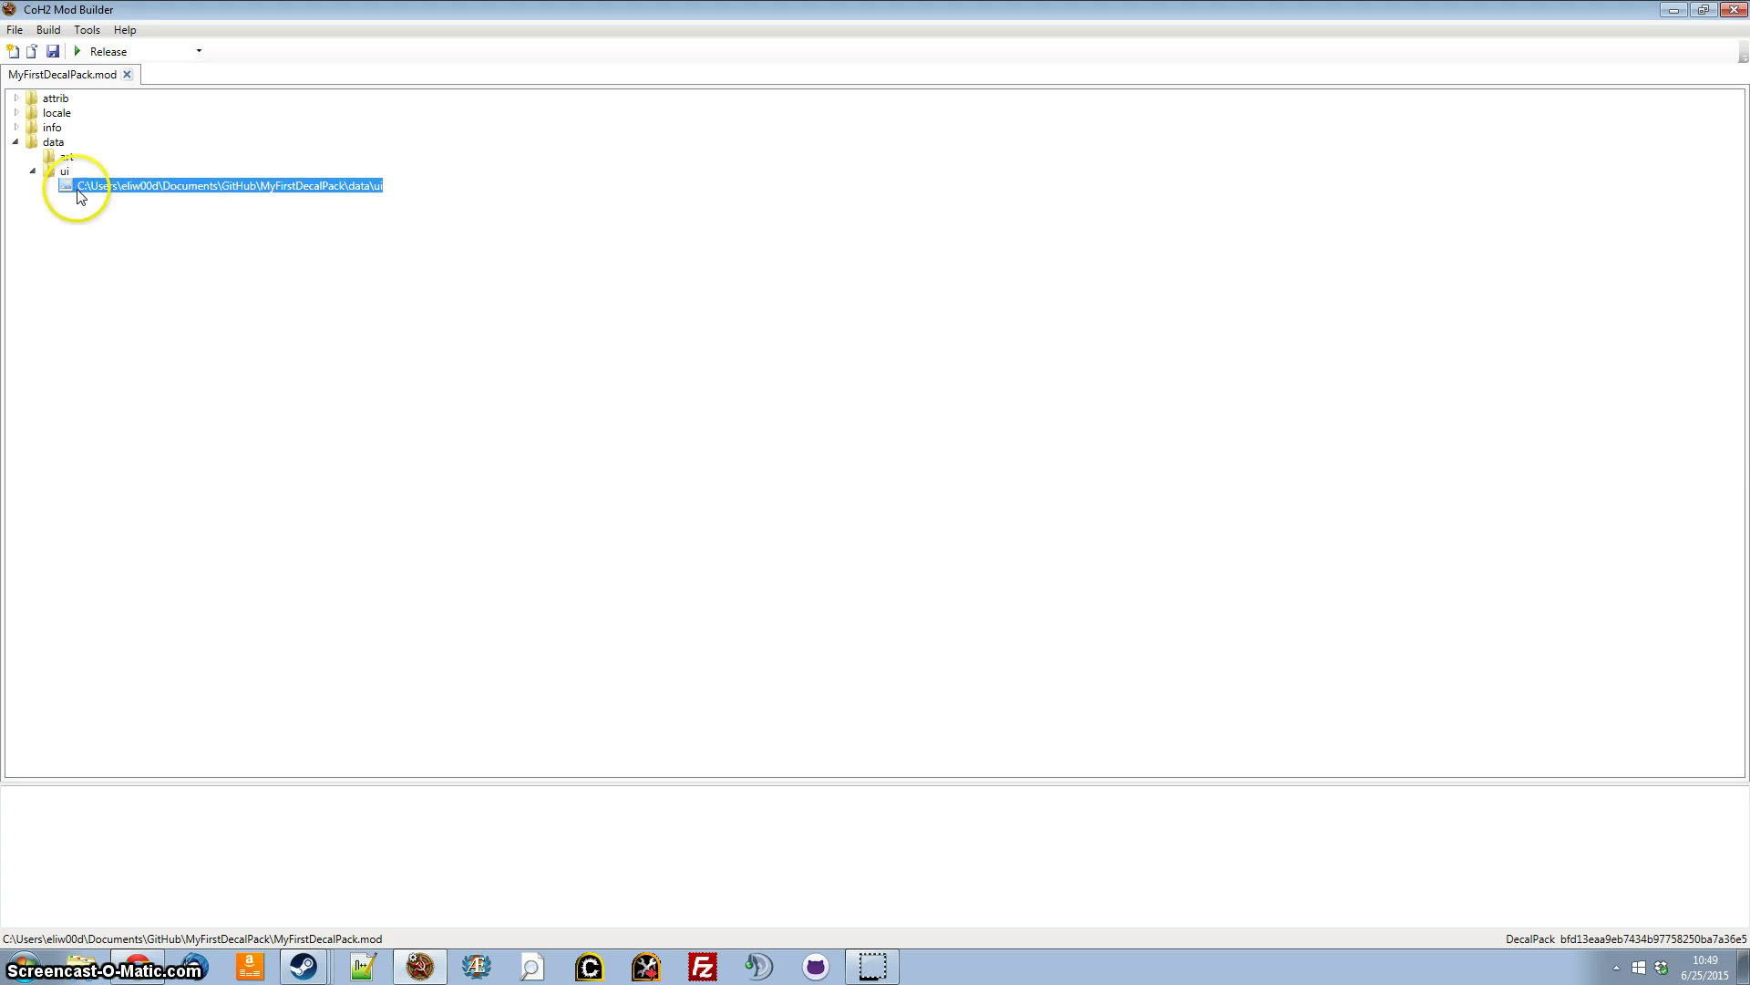
Add a burn folder to the art folder, using MyFirstDecalPack\data\art as the source
right_click(71, 155)
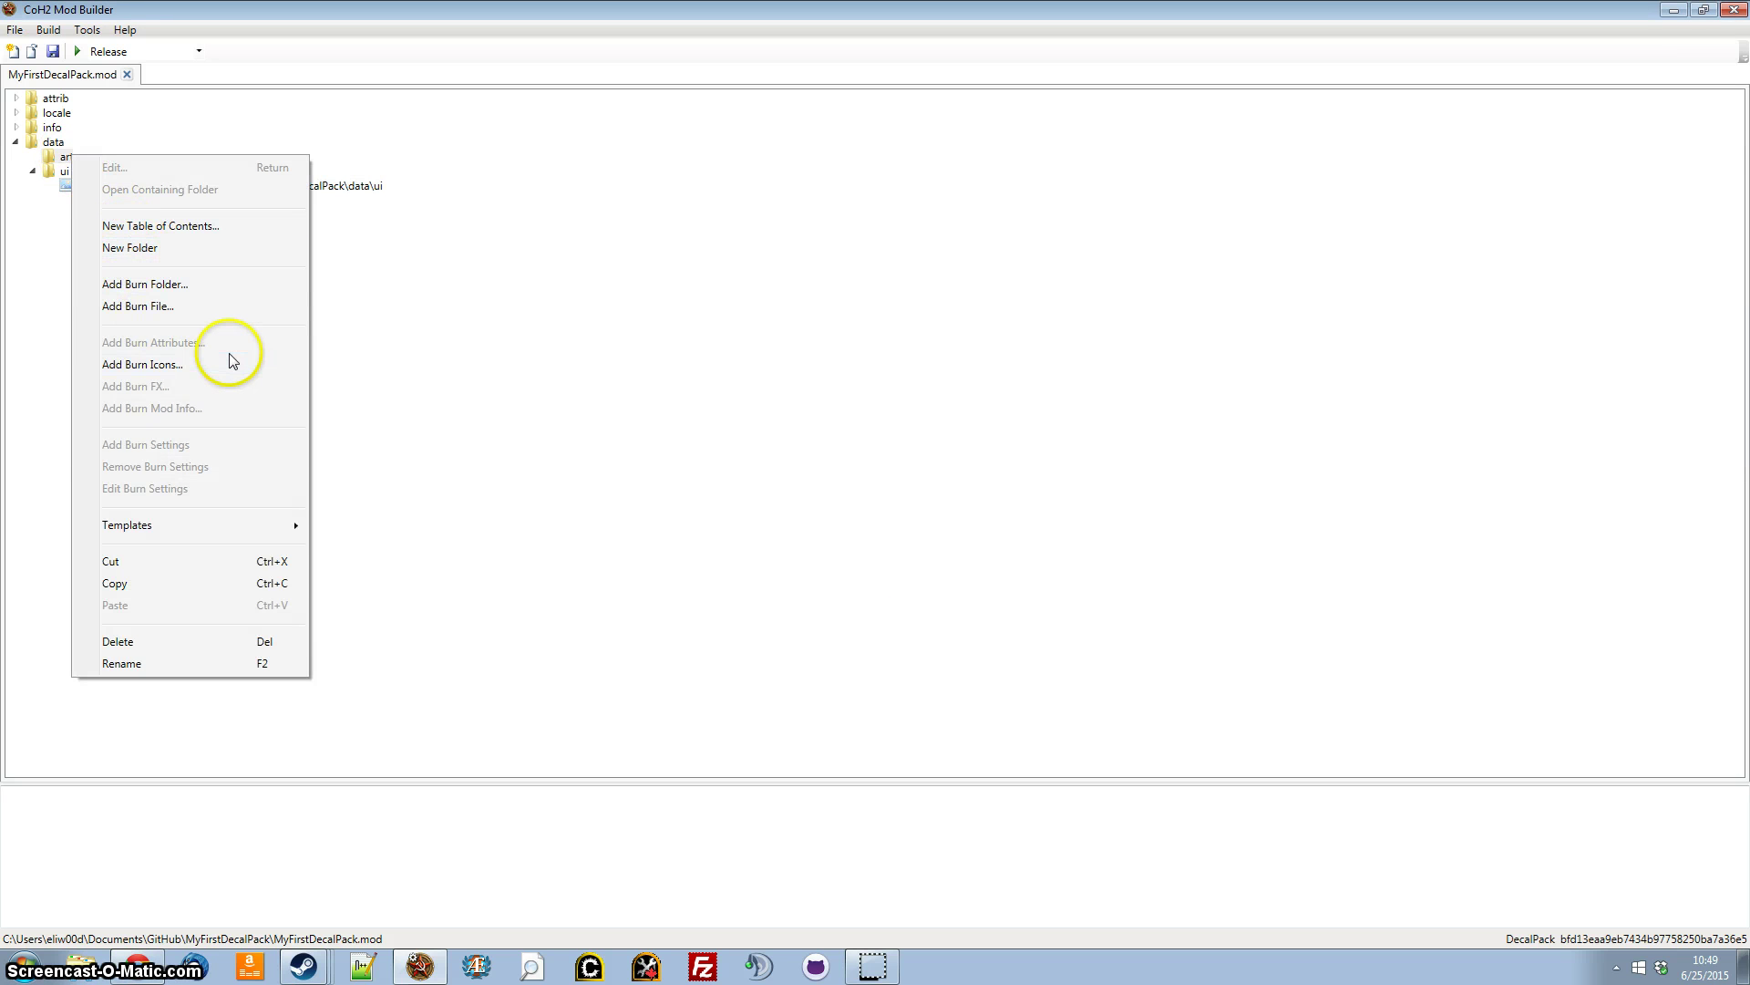
left_click(215, 288)
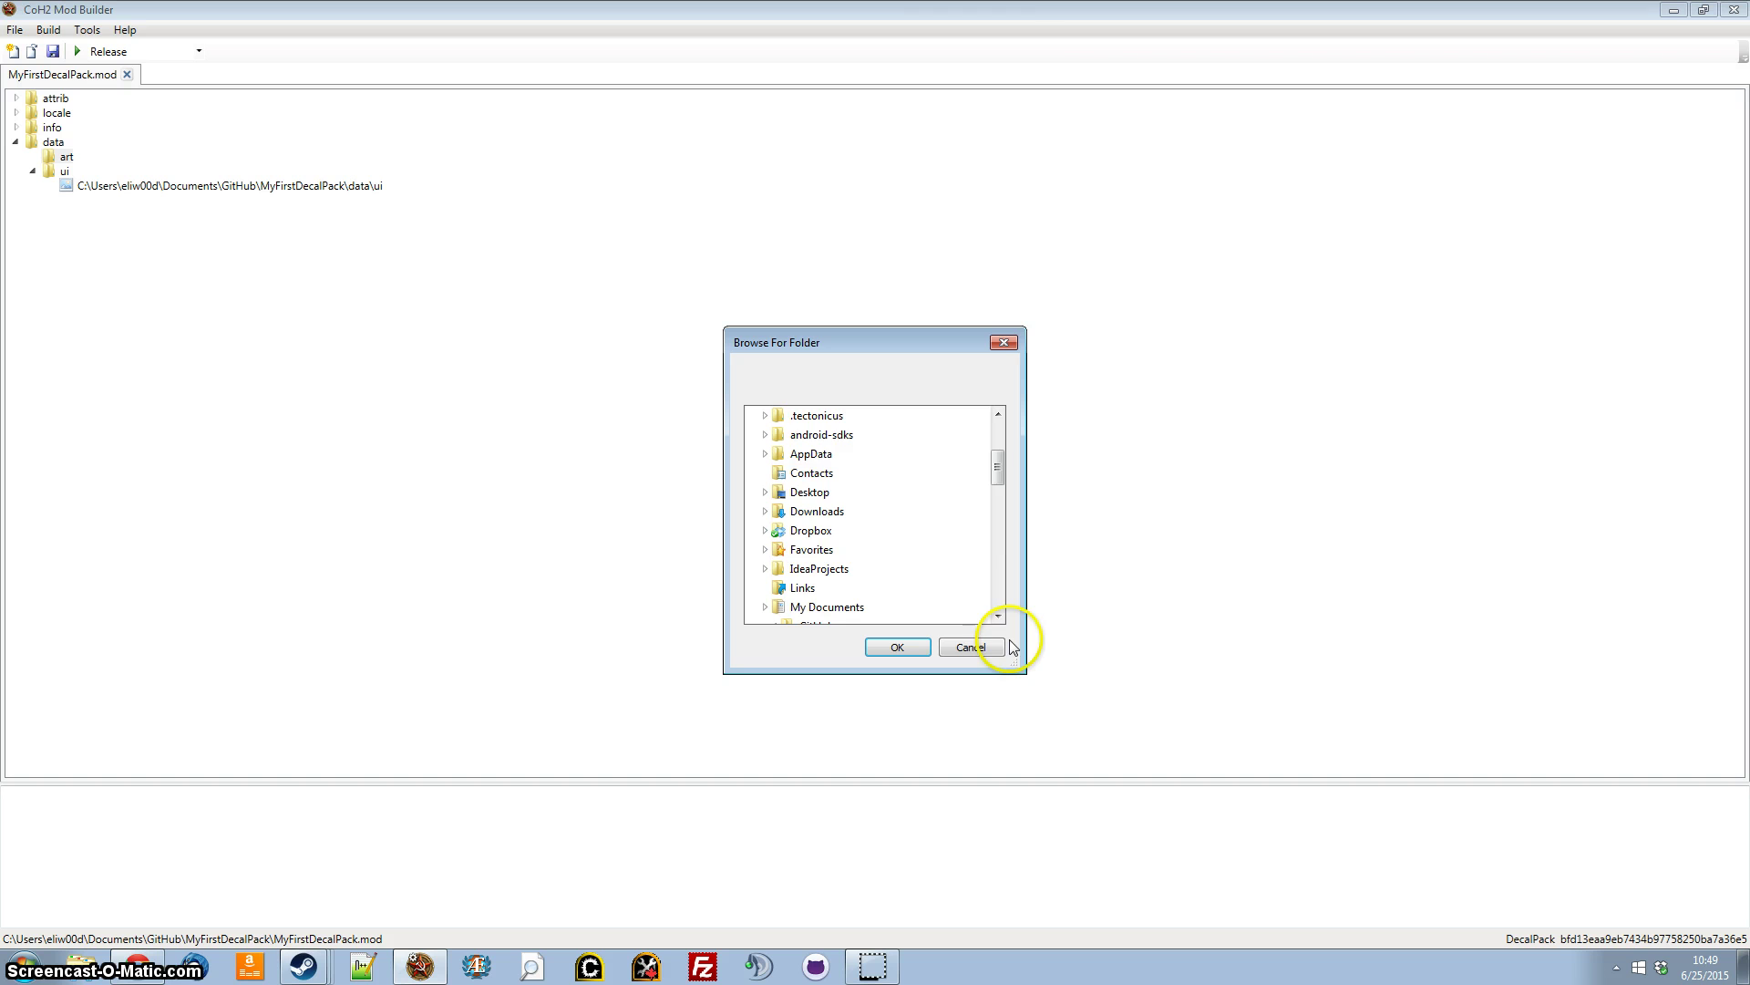
left_click_drag(1002, 472, 999, 520)
left_click(833, 493)
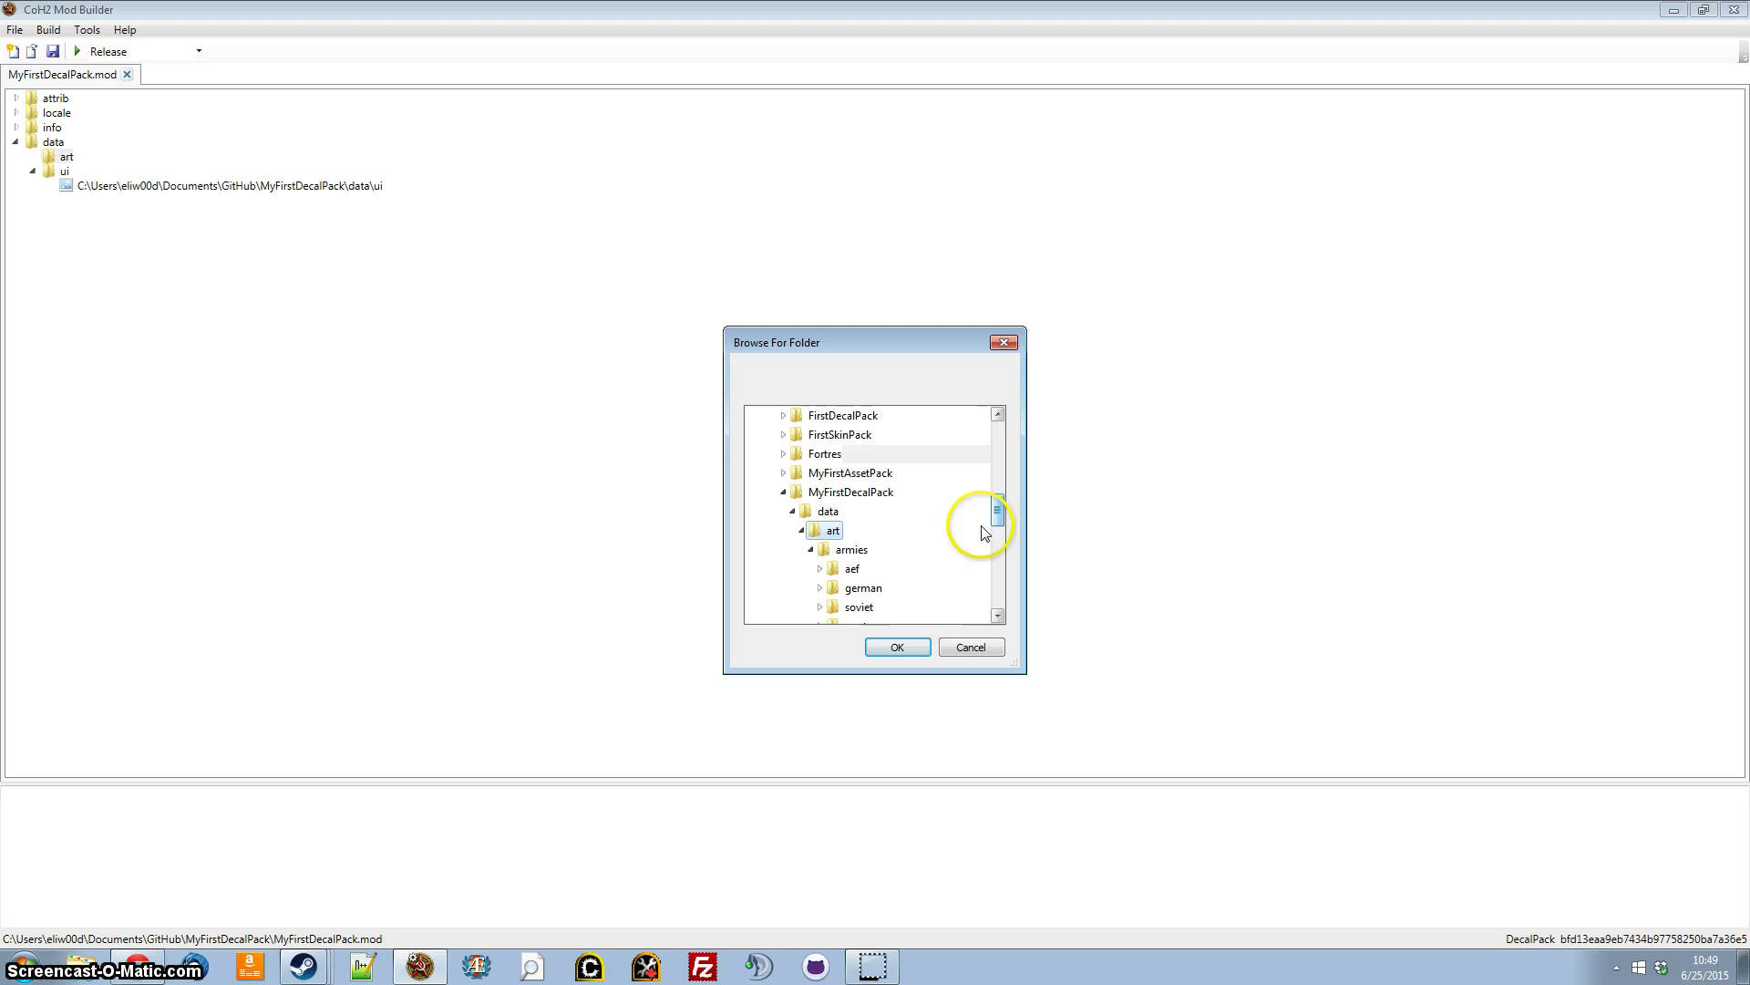
left_click(889, 648)
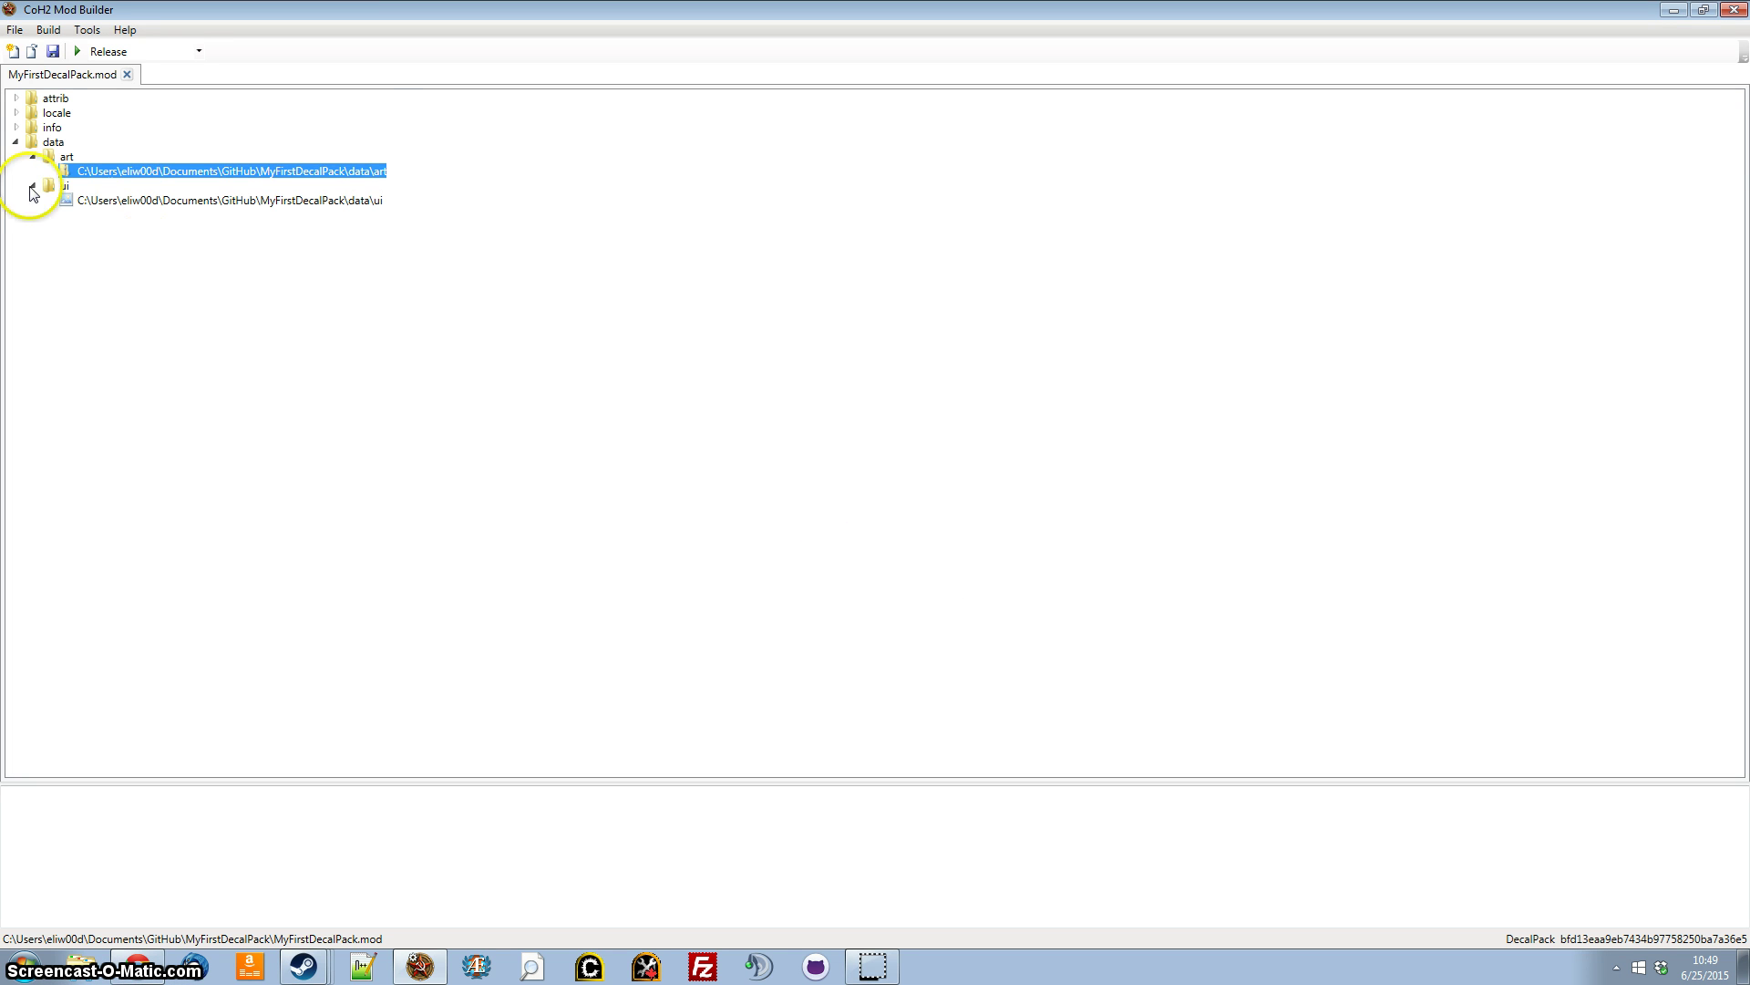
Add generic-image to data-rgt burn settings to the data\art burn folder with FlipImage enabled
right_click(278, 174)
mouse_move(441, 461)
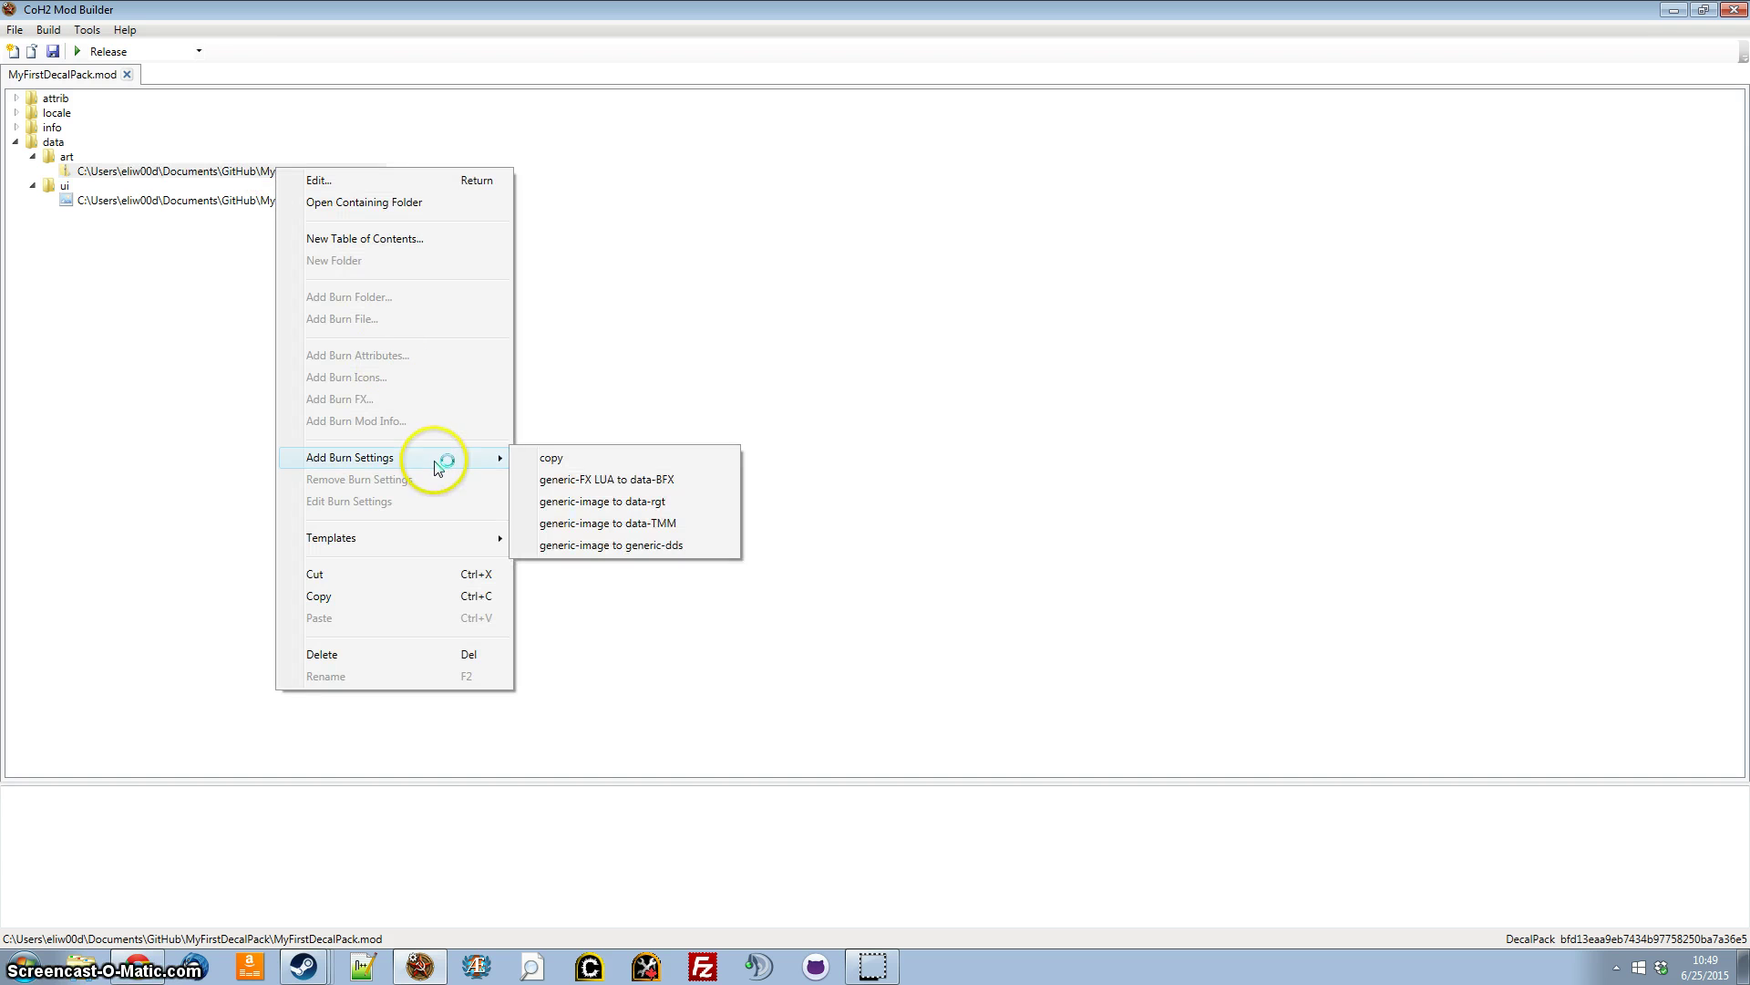
left_click(660, 503)
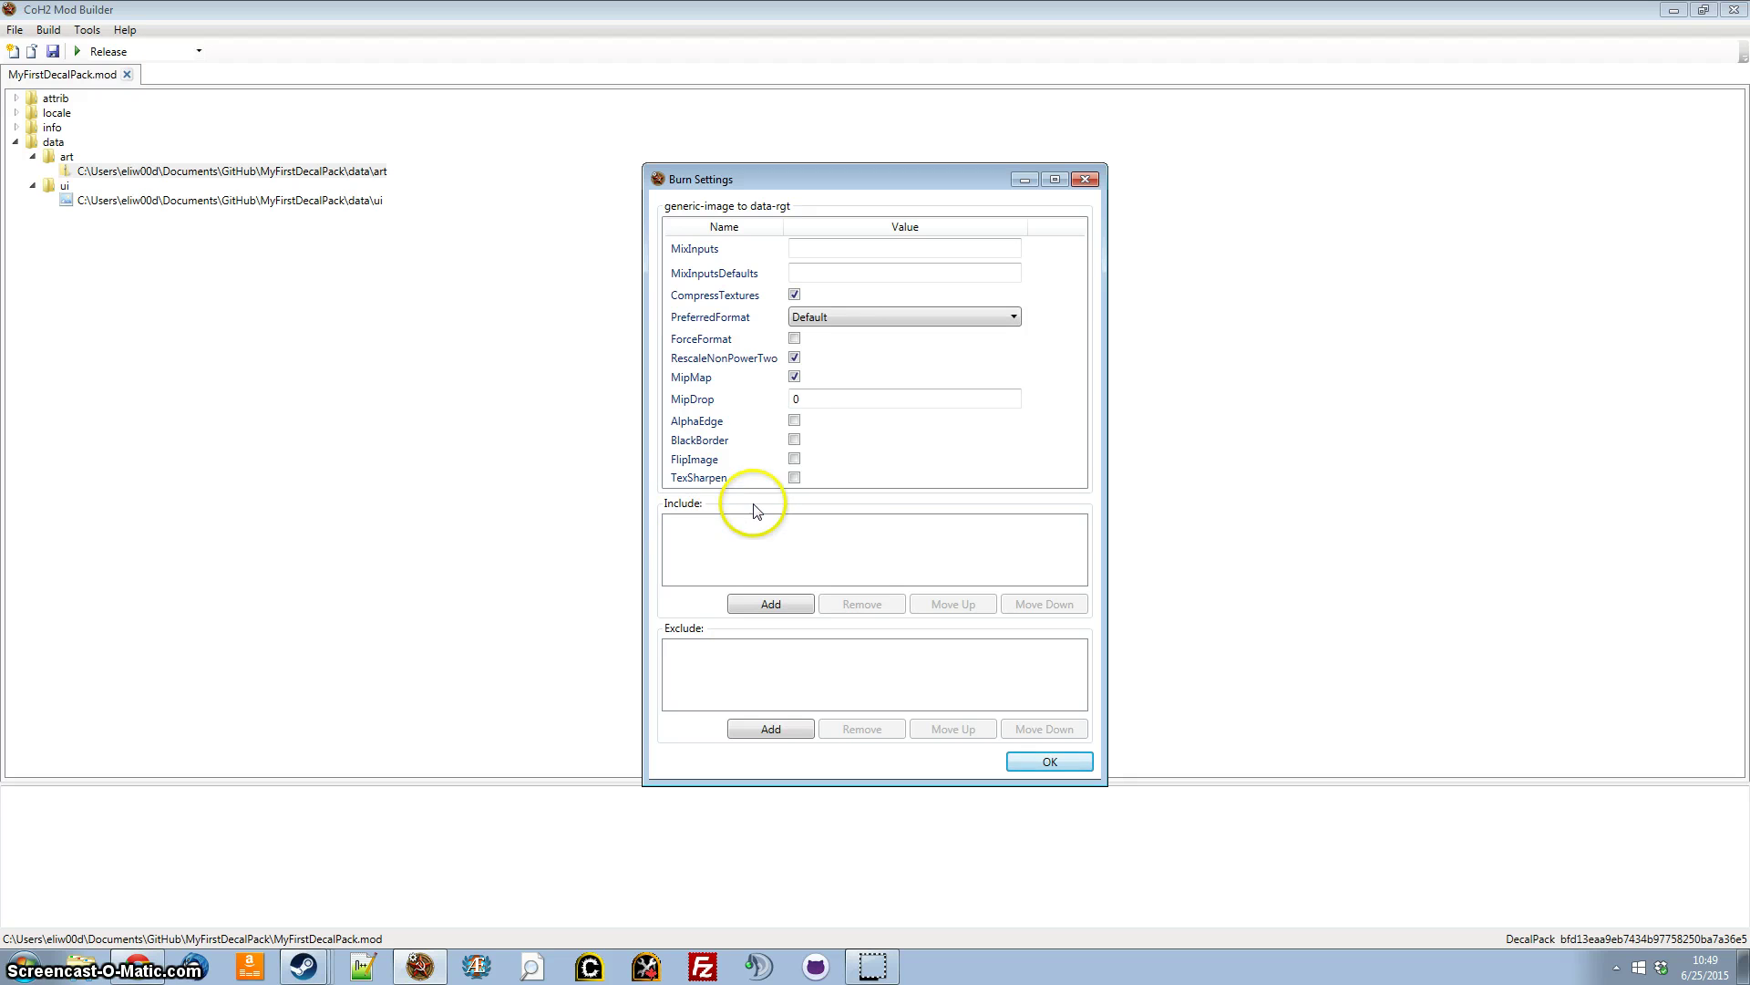
mouse_move(807, 179)
left_mouse_down()
mouse_move(586, 145)
mouse_move(602, 133)
left_mouse_up()
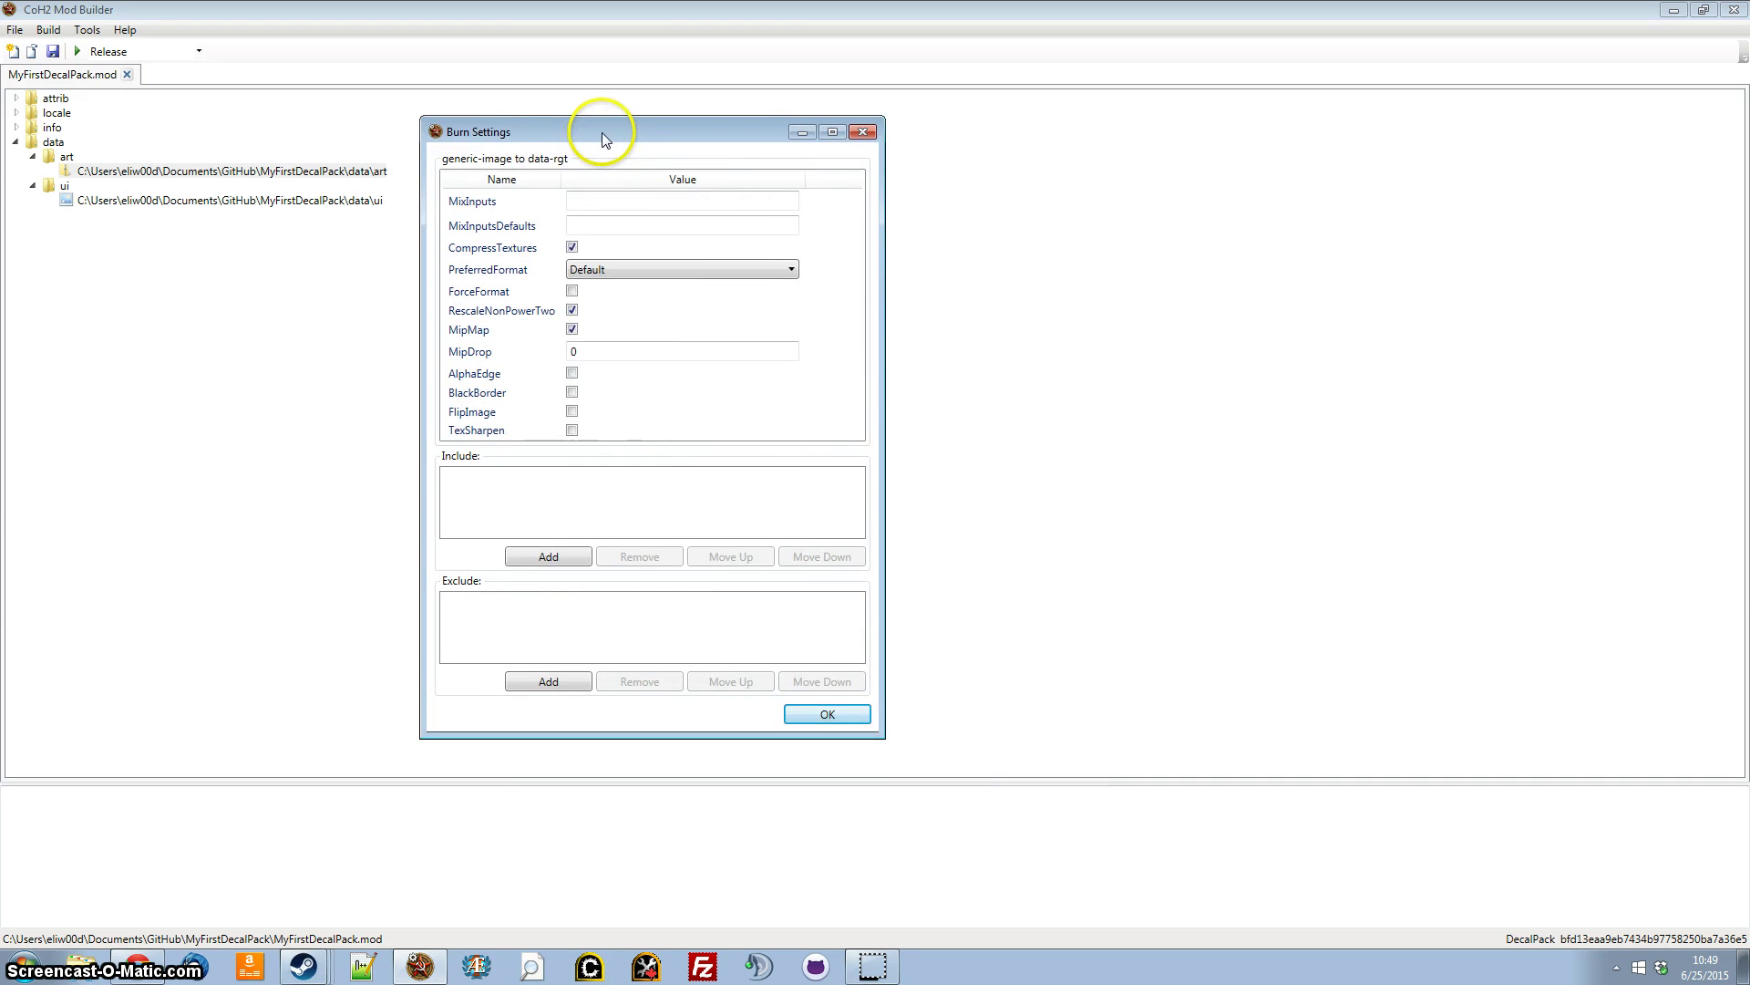
left_click(575, 412)
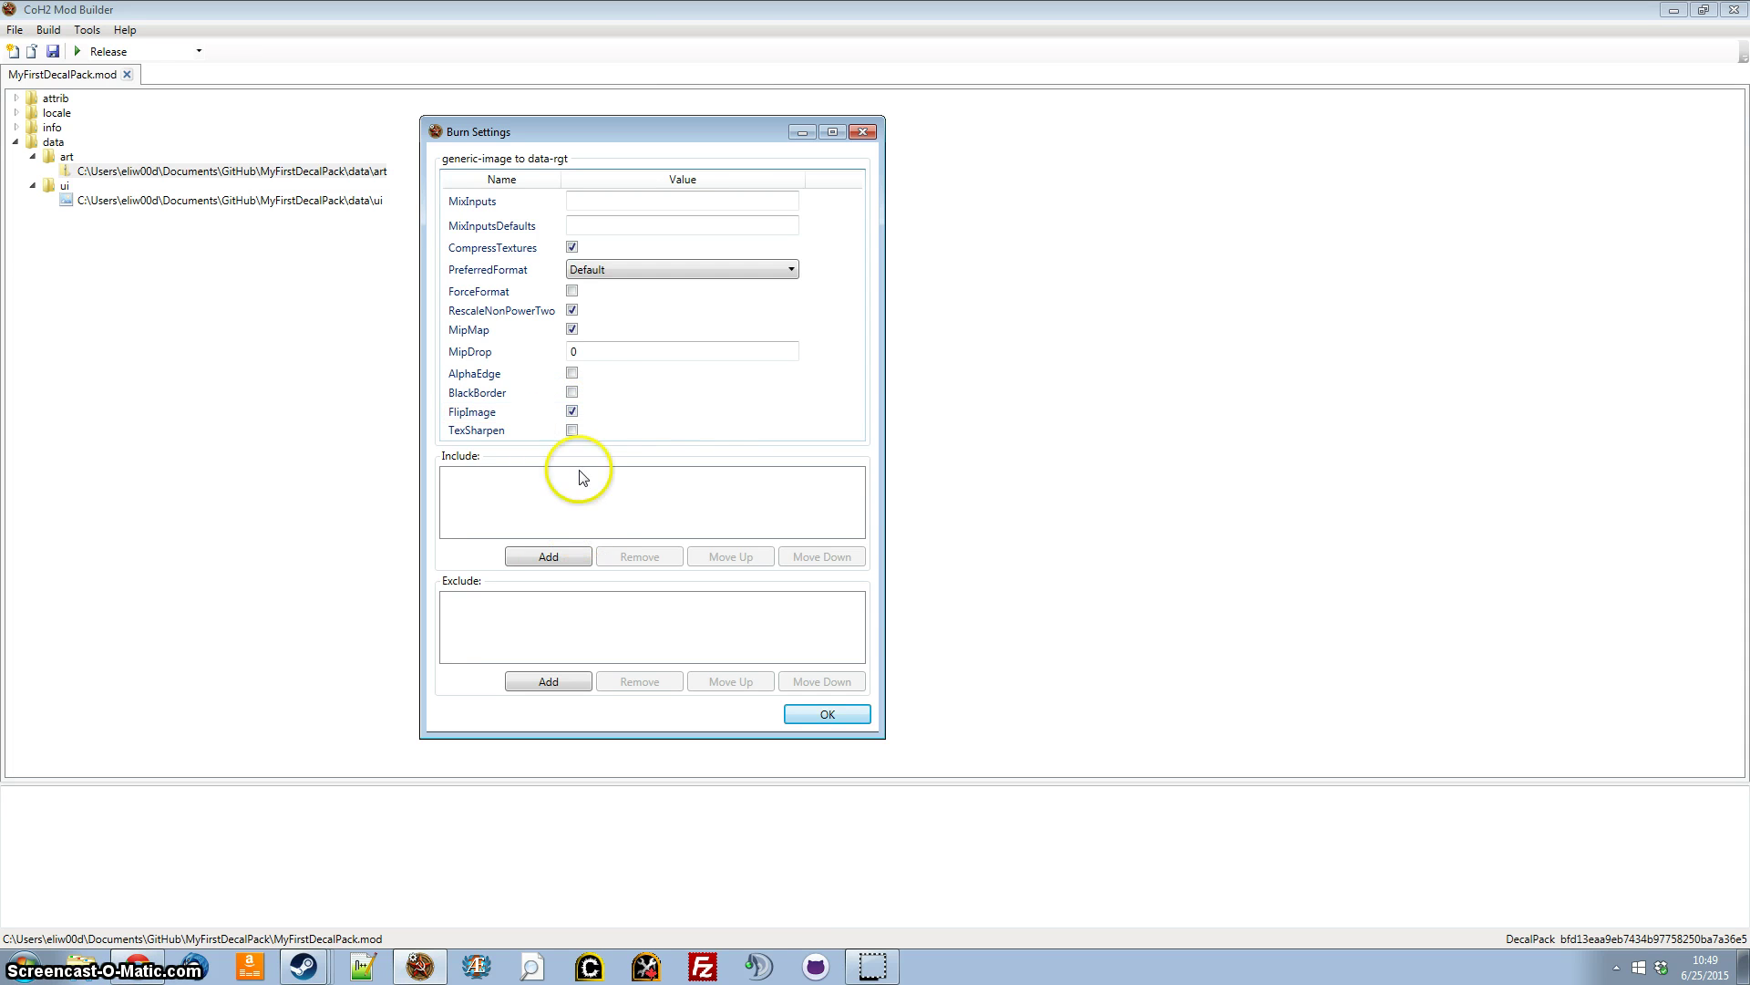
left_click(827, 714)
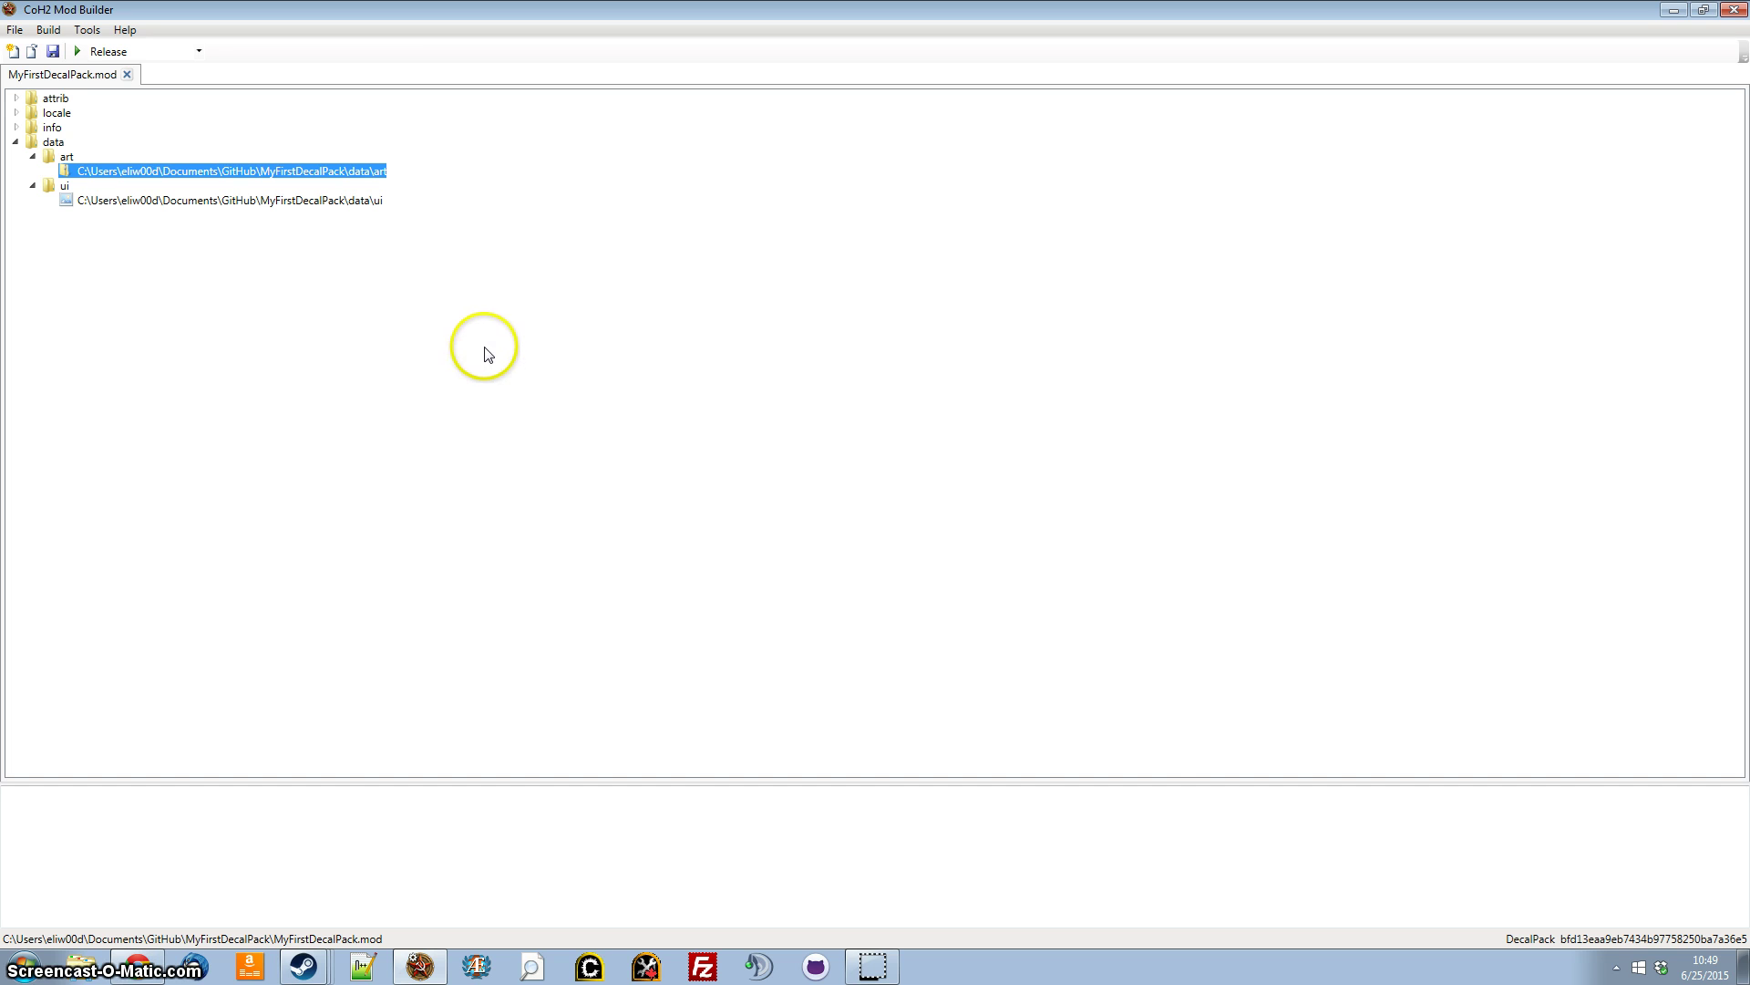
Open the folder on disk that contains the art burn folder, keeping the mod tree in view
right_click(258, 170)
left_click(294, 202)
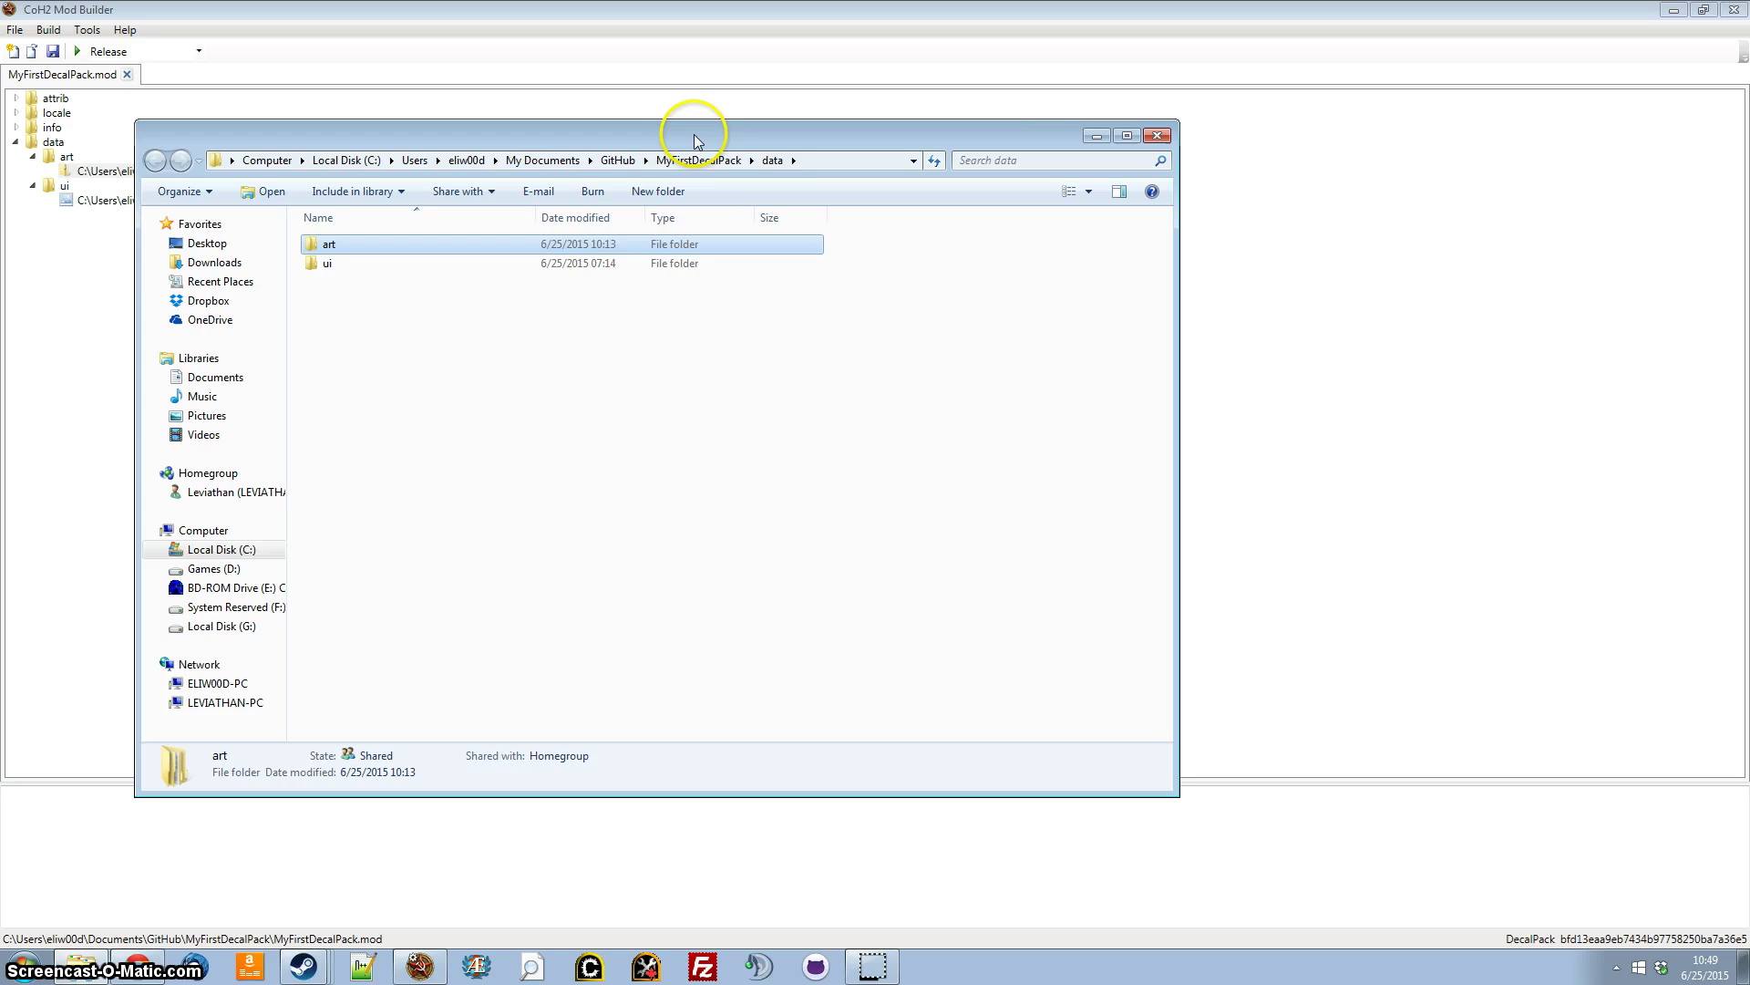
left_click_drag(688, 129, 792, 238)
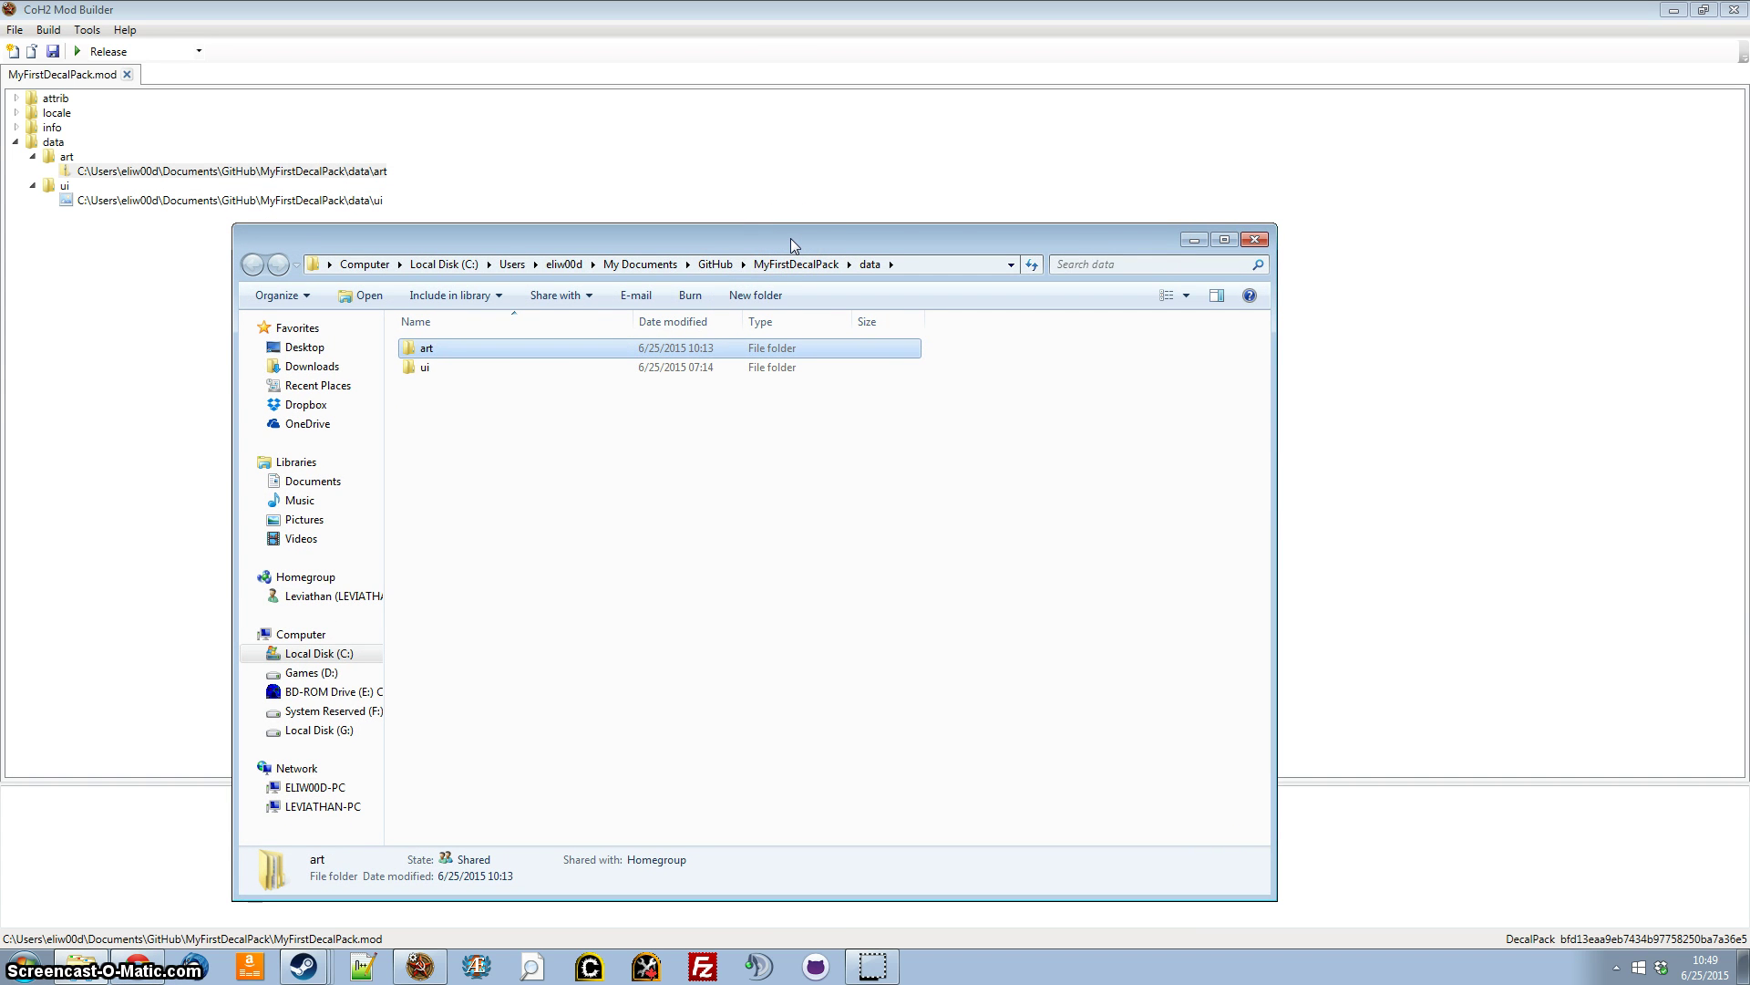
Open the aef badges folder inside data\art\armies of the decal pack
double_click(526, 349)
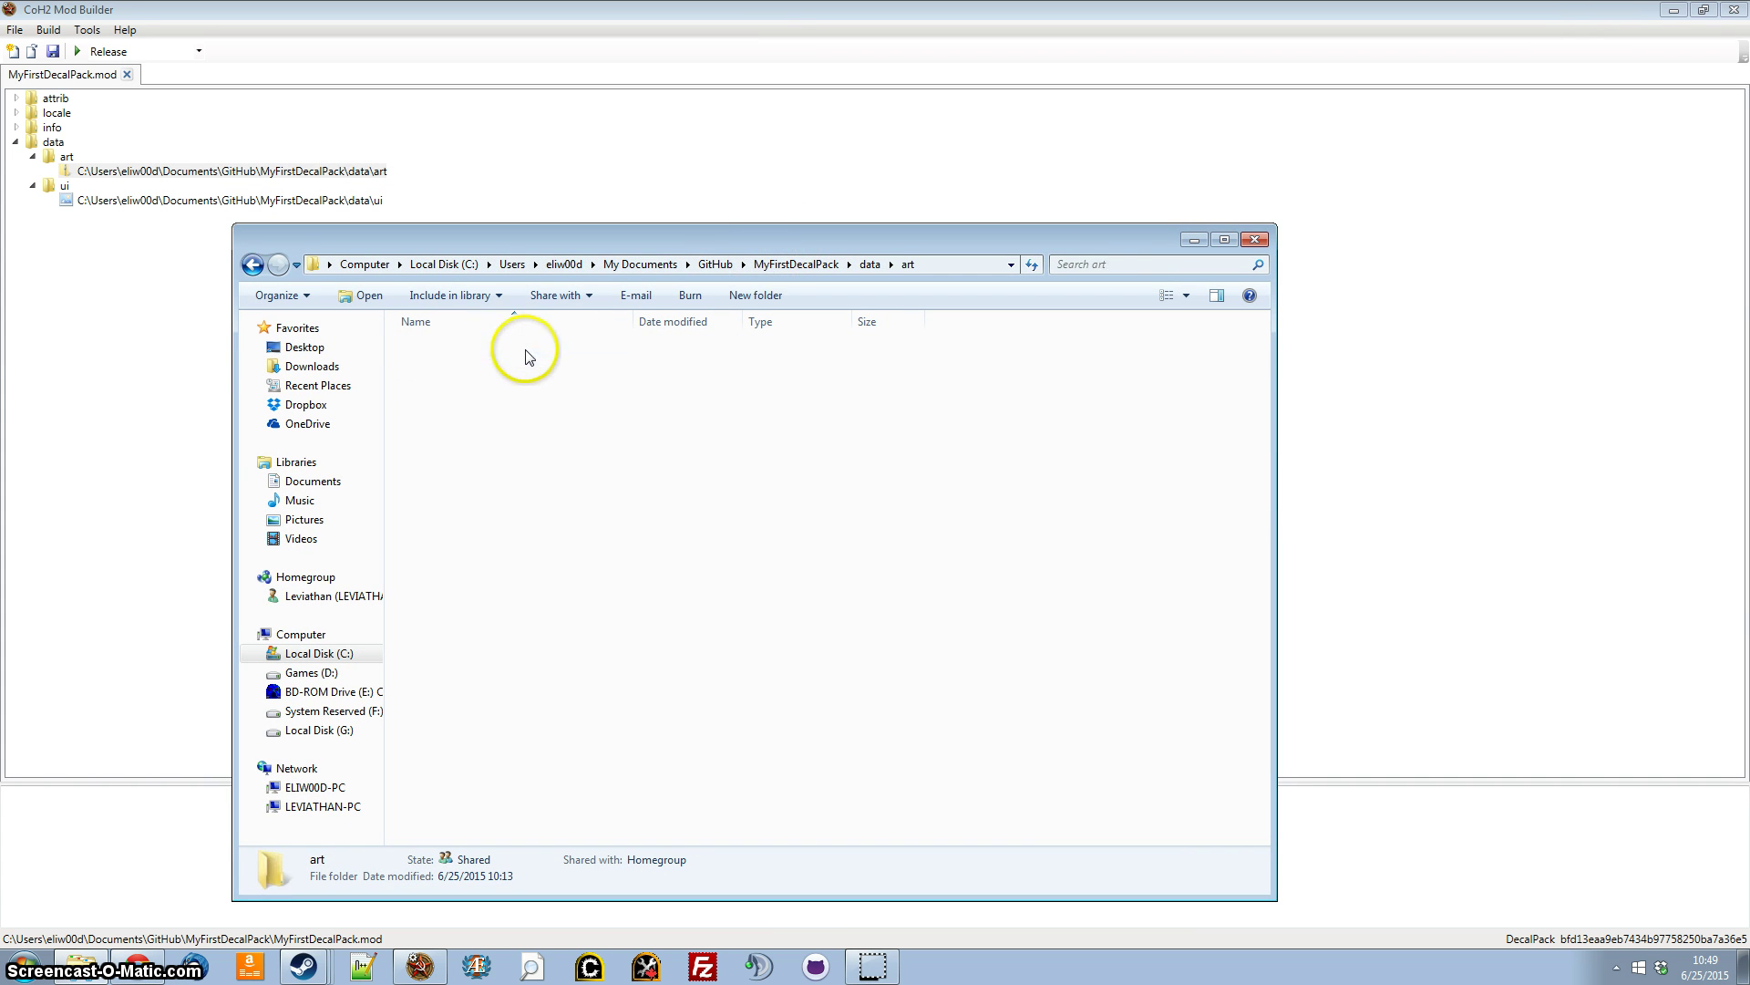
double_click(525, 349)
double_click(461, 347)
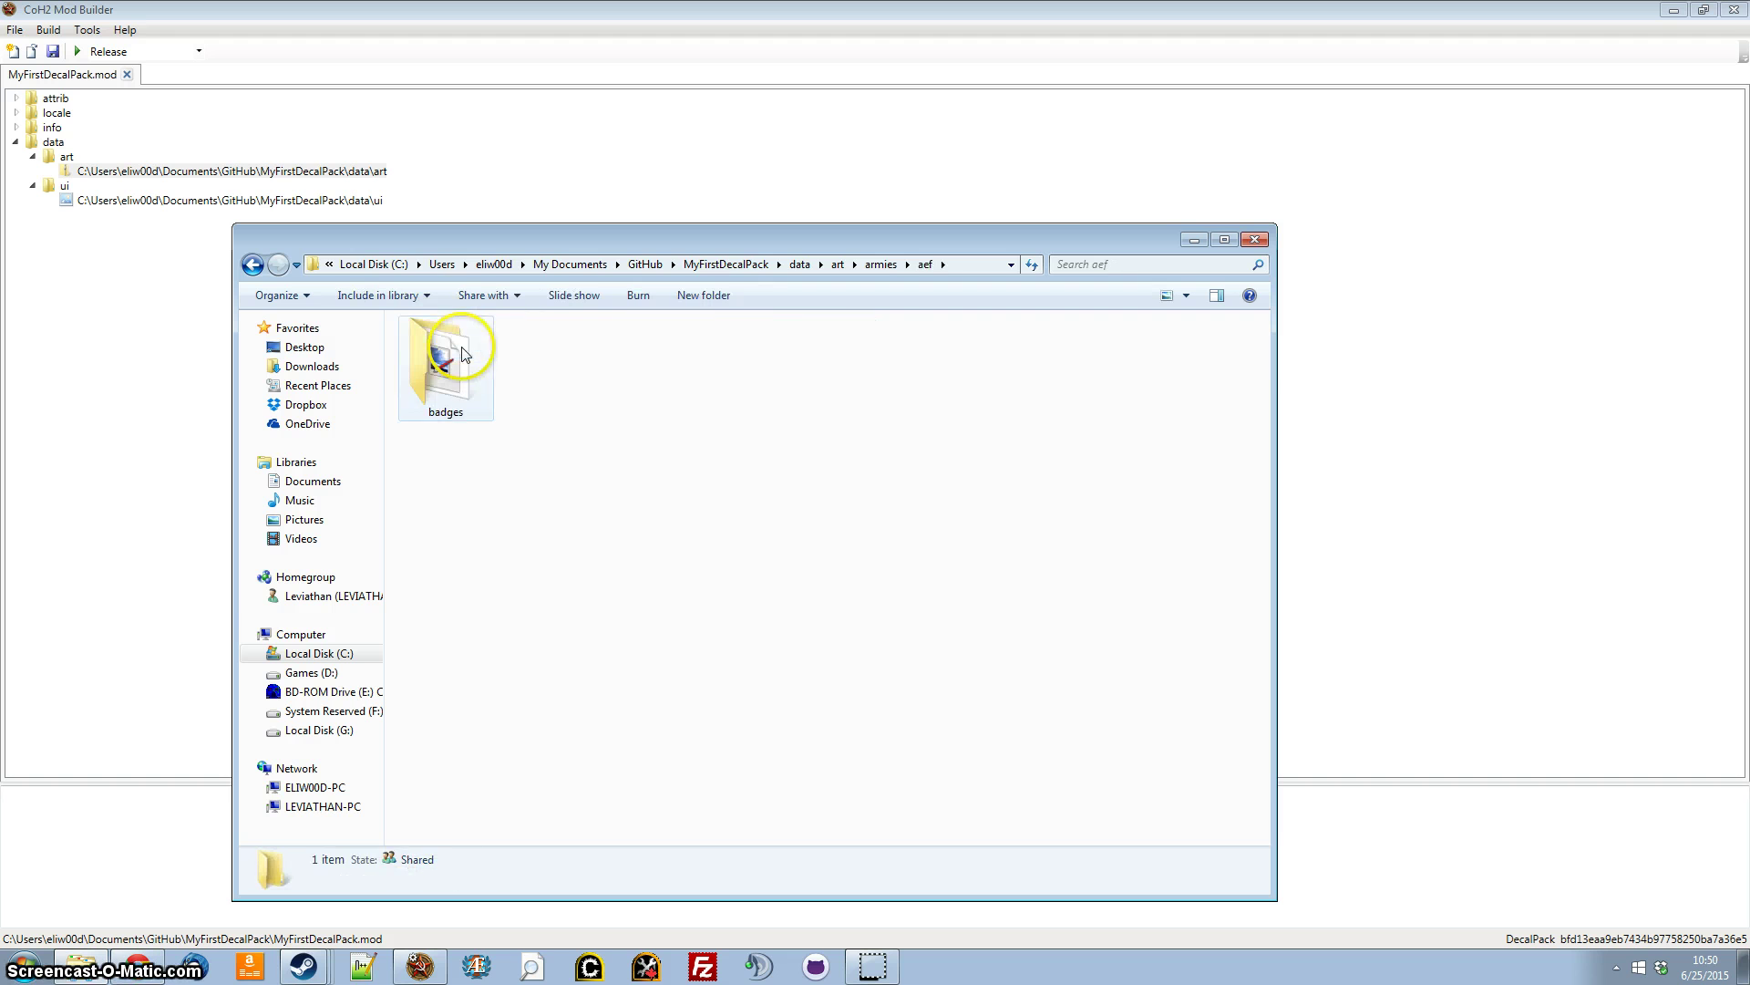
left_click(427, 388)
double_click(427, 388)
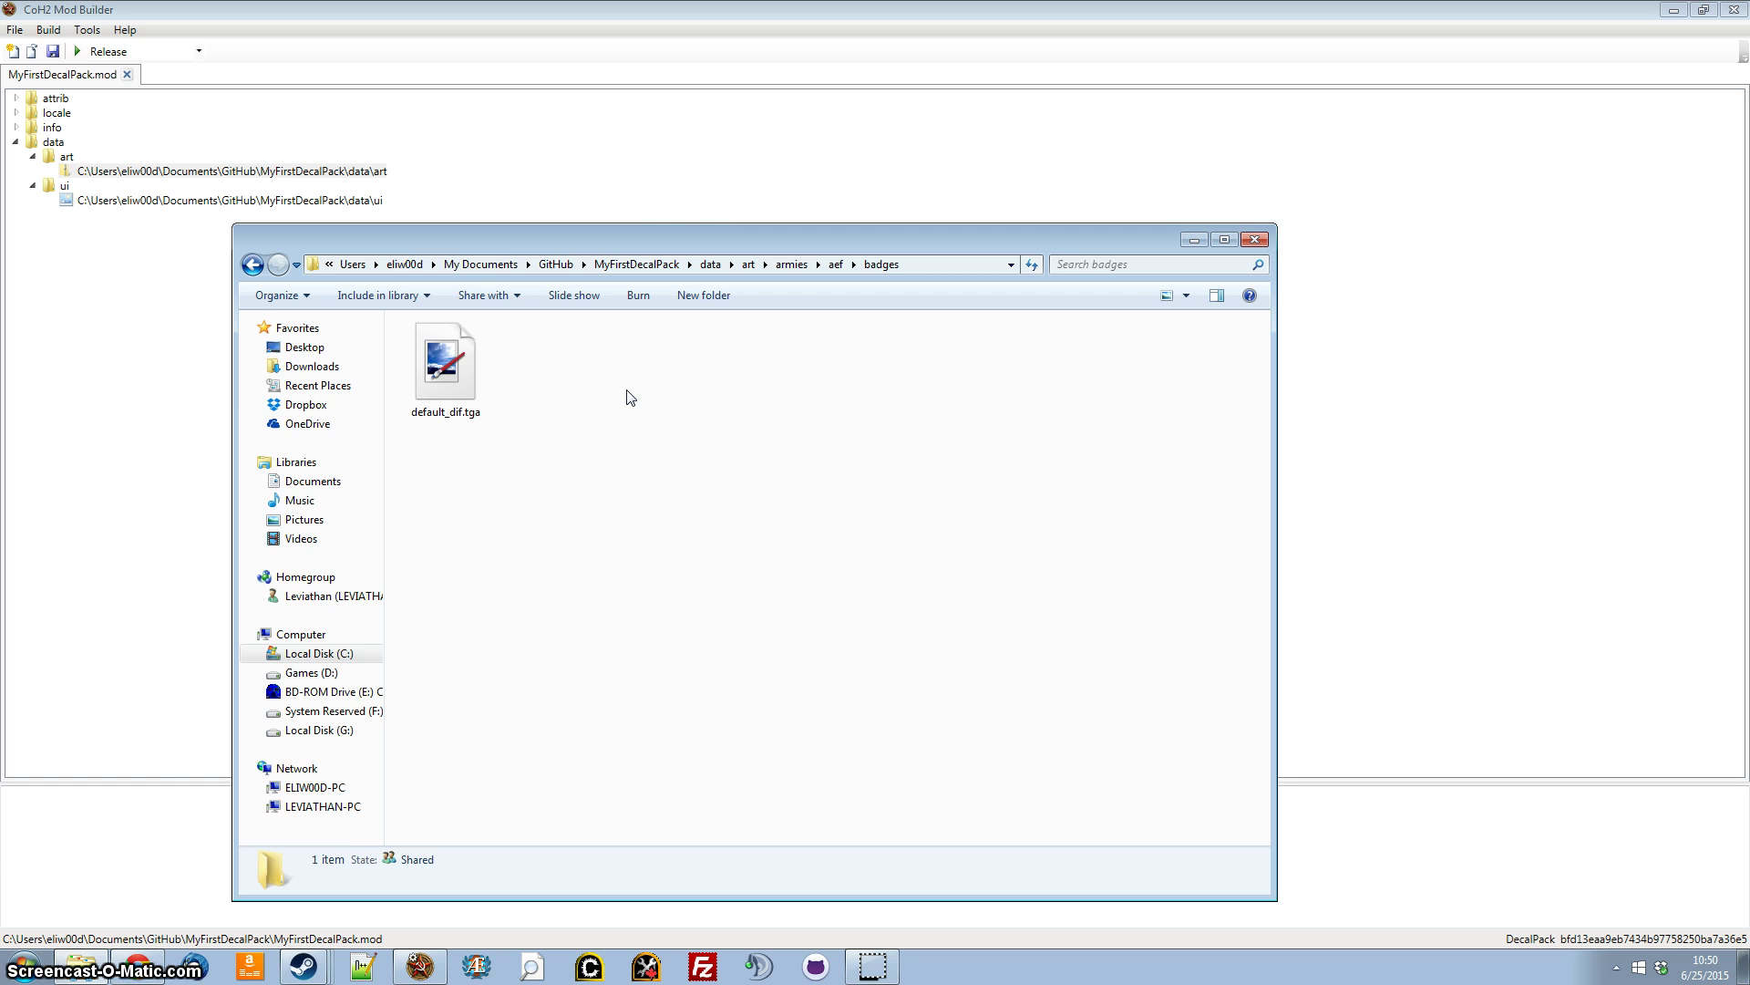
left_click_drag(658, 248, 833, 150)
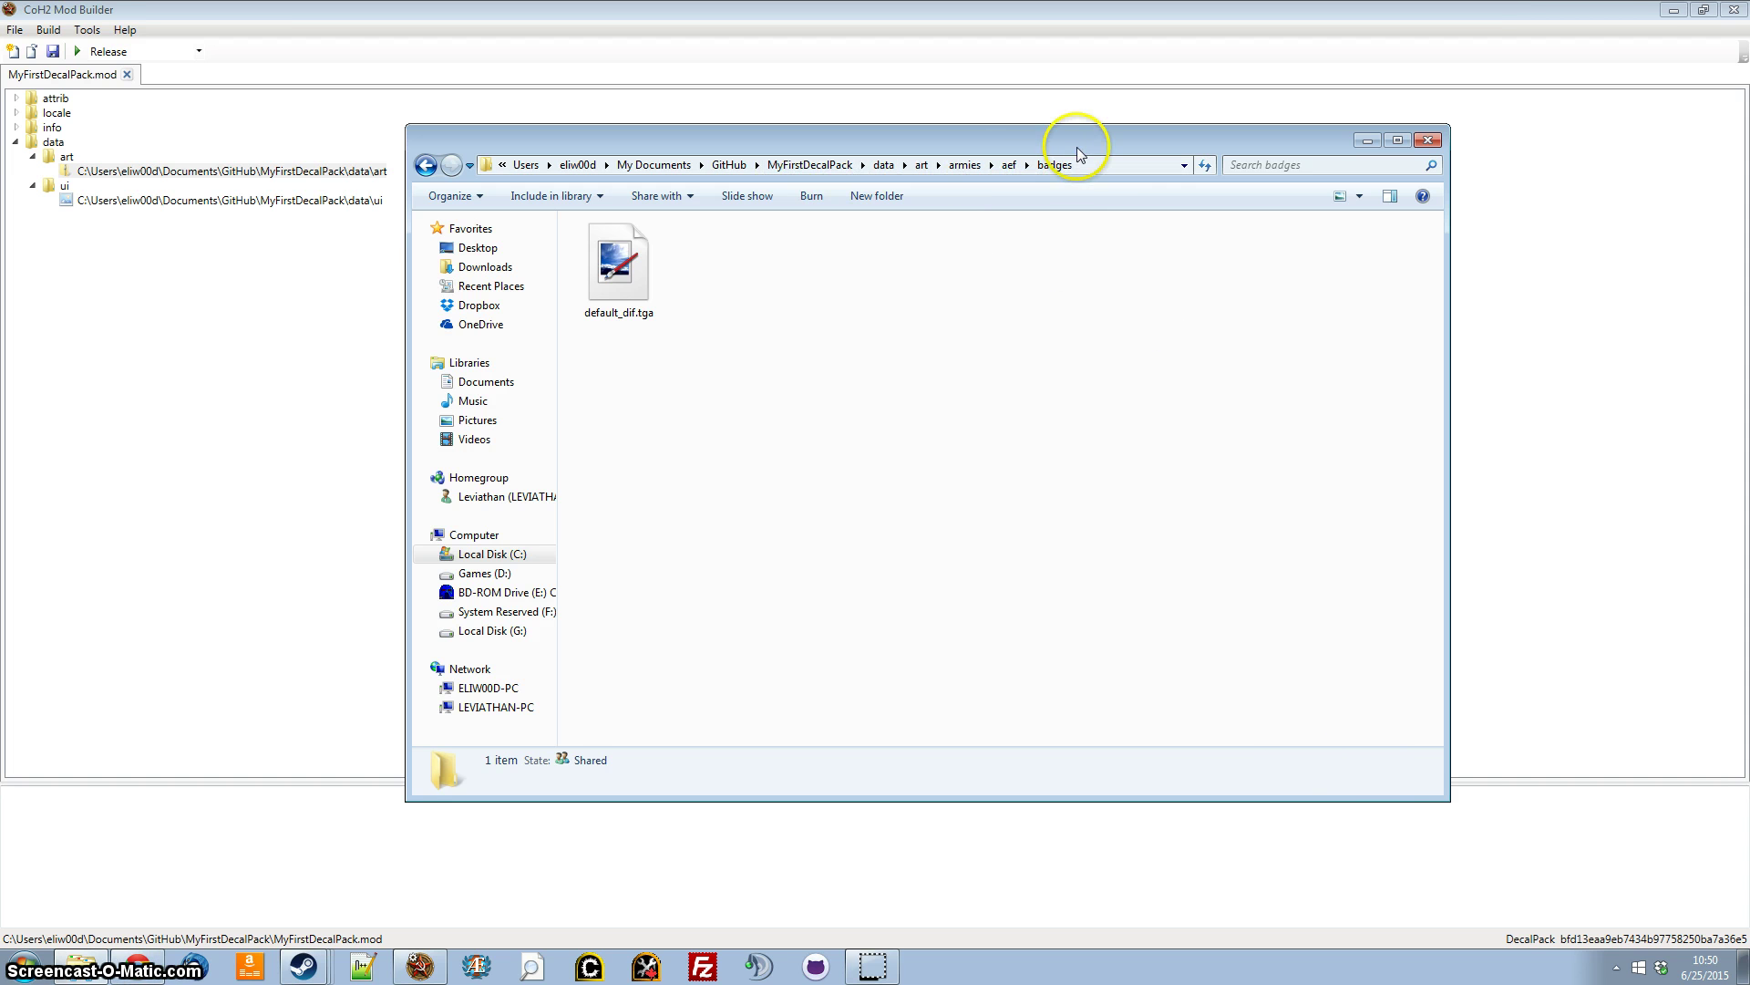
Copy the decal pack's mod ID in CoH2 Mod Builder
left_click(1566, 903)
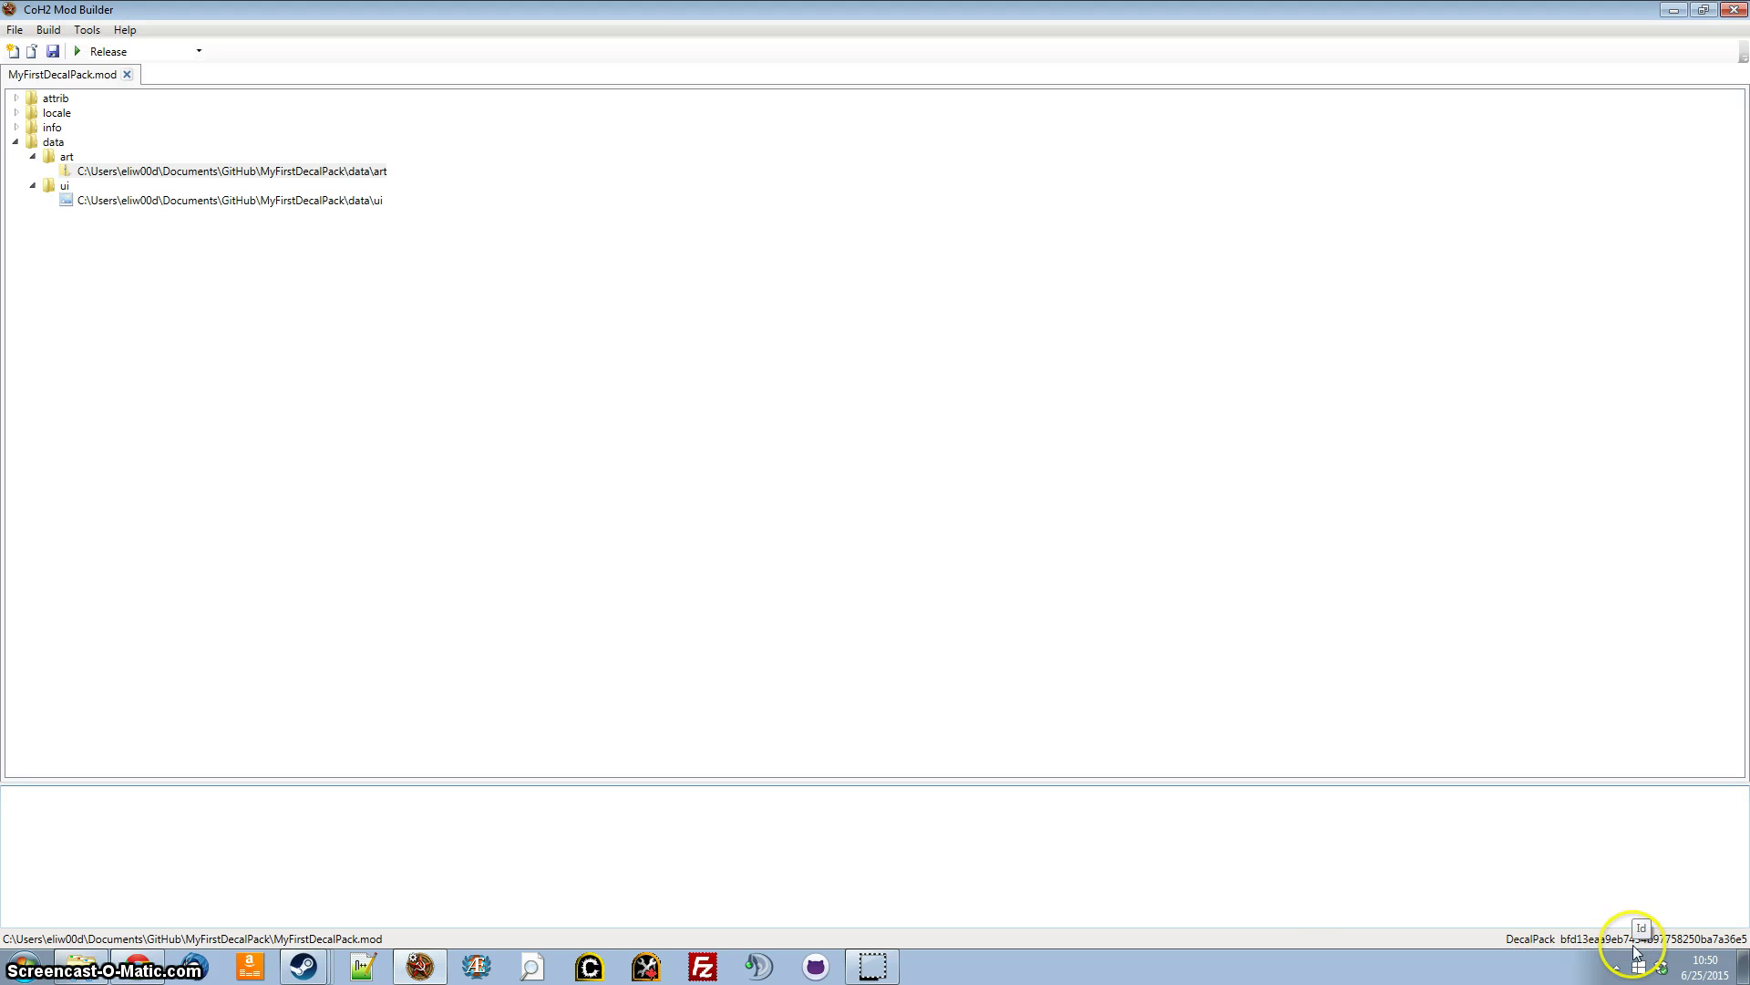
right_click(1601, 942)
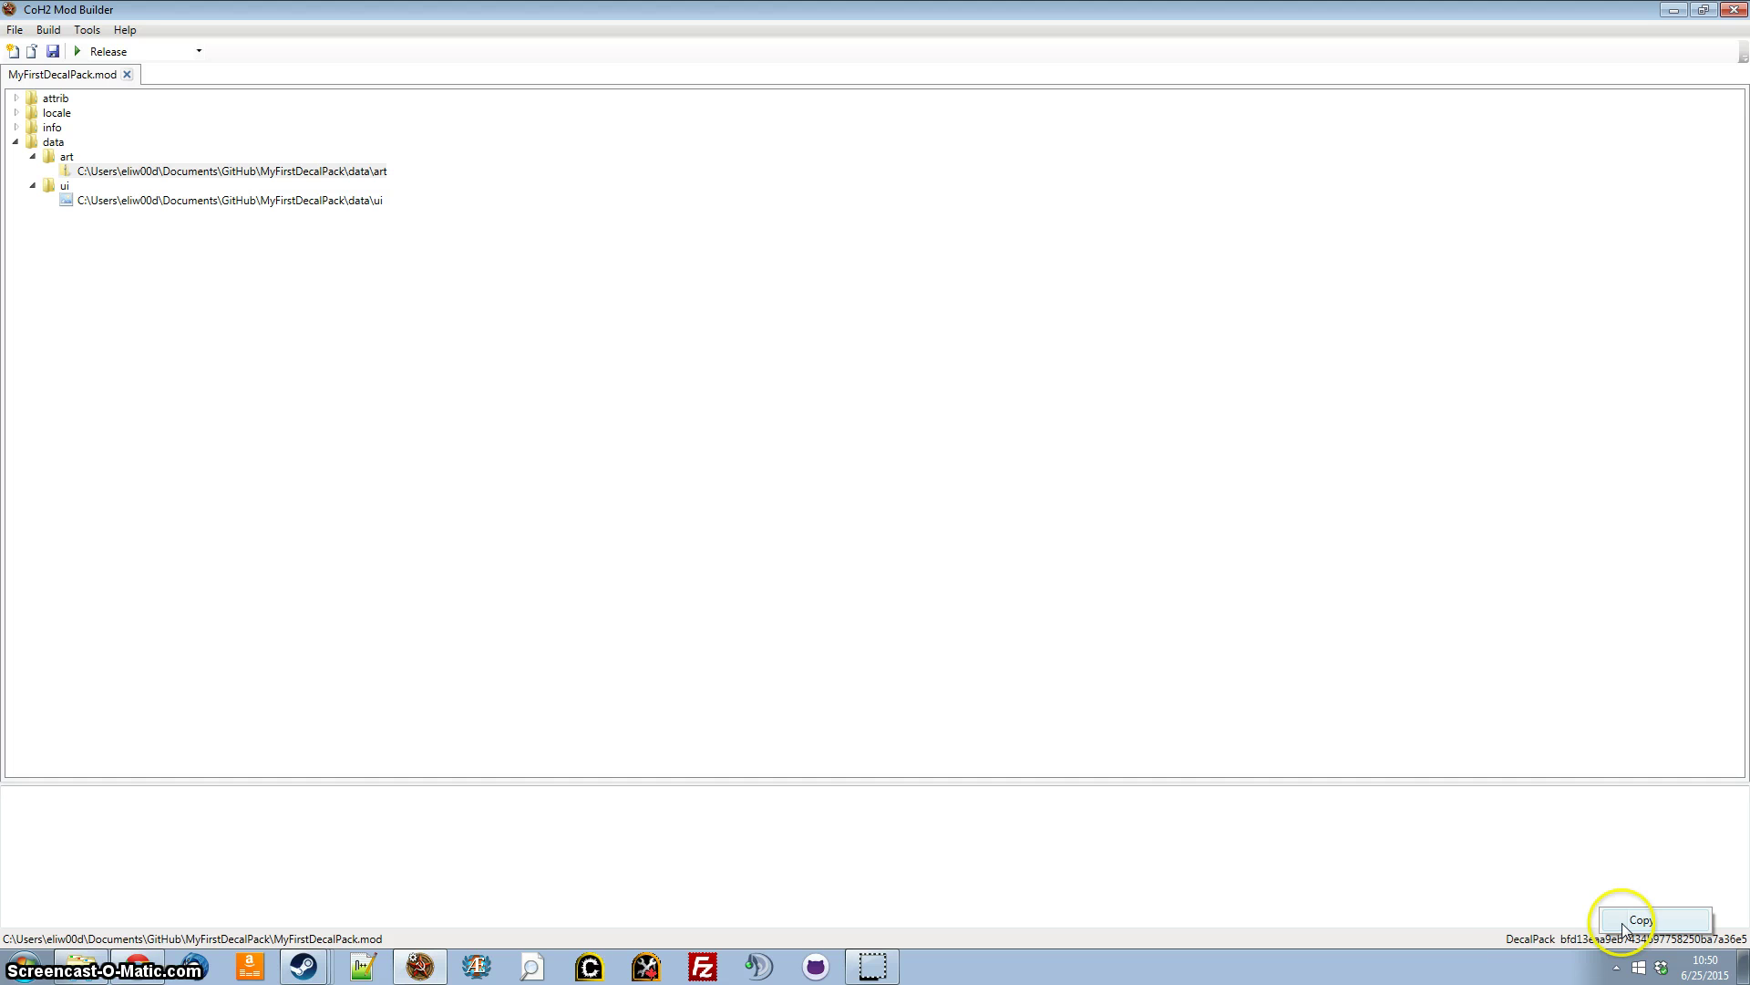
left_click(1632, 921)
In the aef badges folder, create a subfolder named bfd13eaa9eb7434b97758250ba7a36e5 and move default_dif.tga into it
left_click(80, 966)
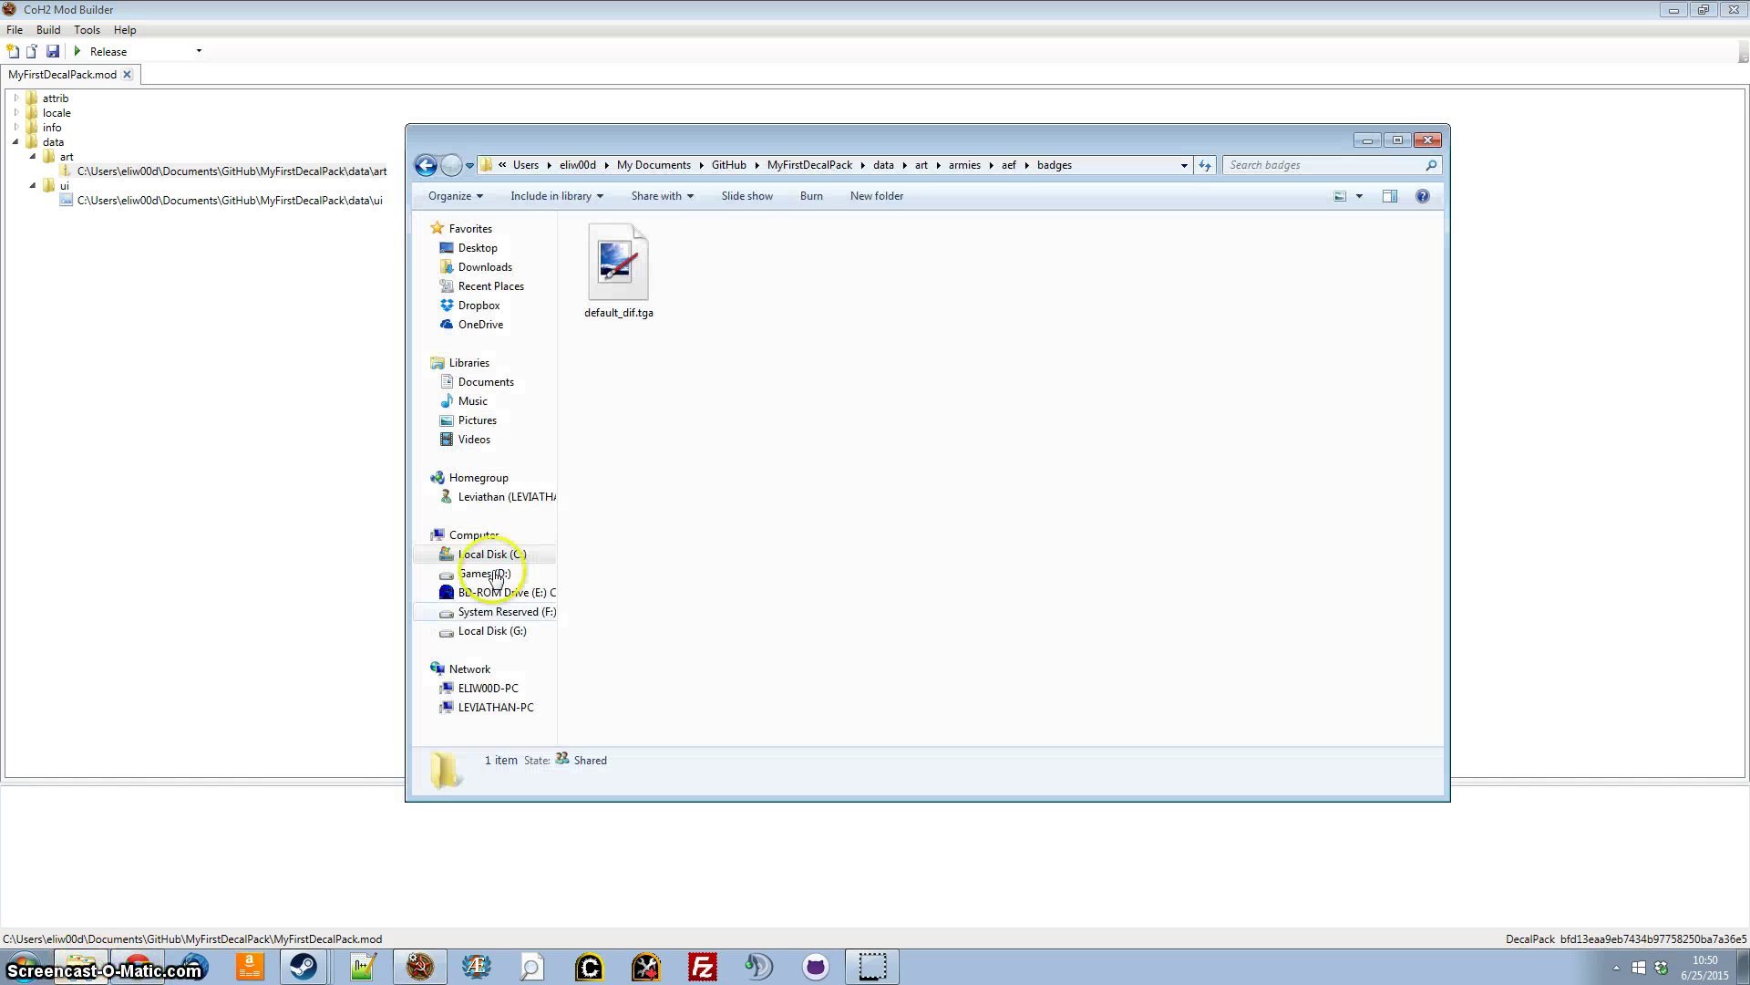
right_click(731, 429)
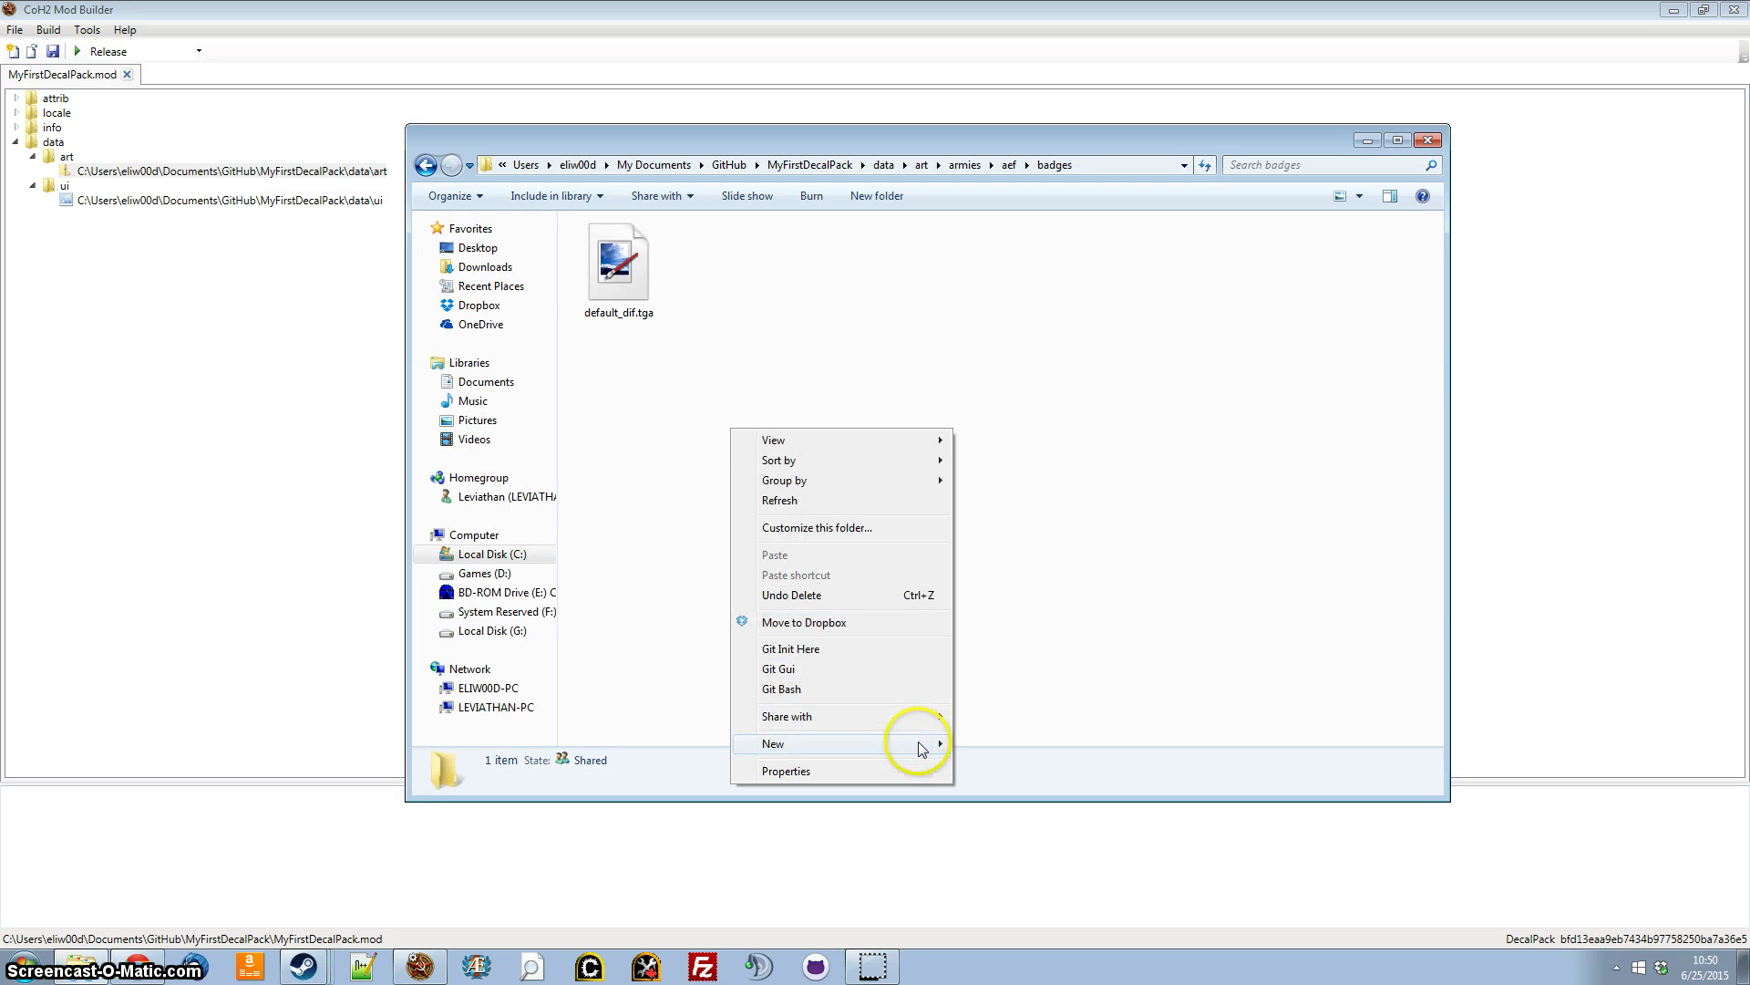
mouse_move(922, 746)
left_click(993, 470)
key("ctrl+v")
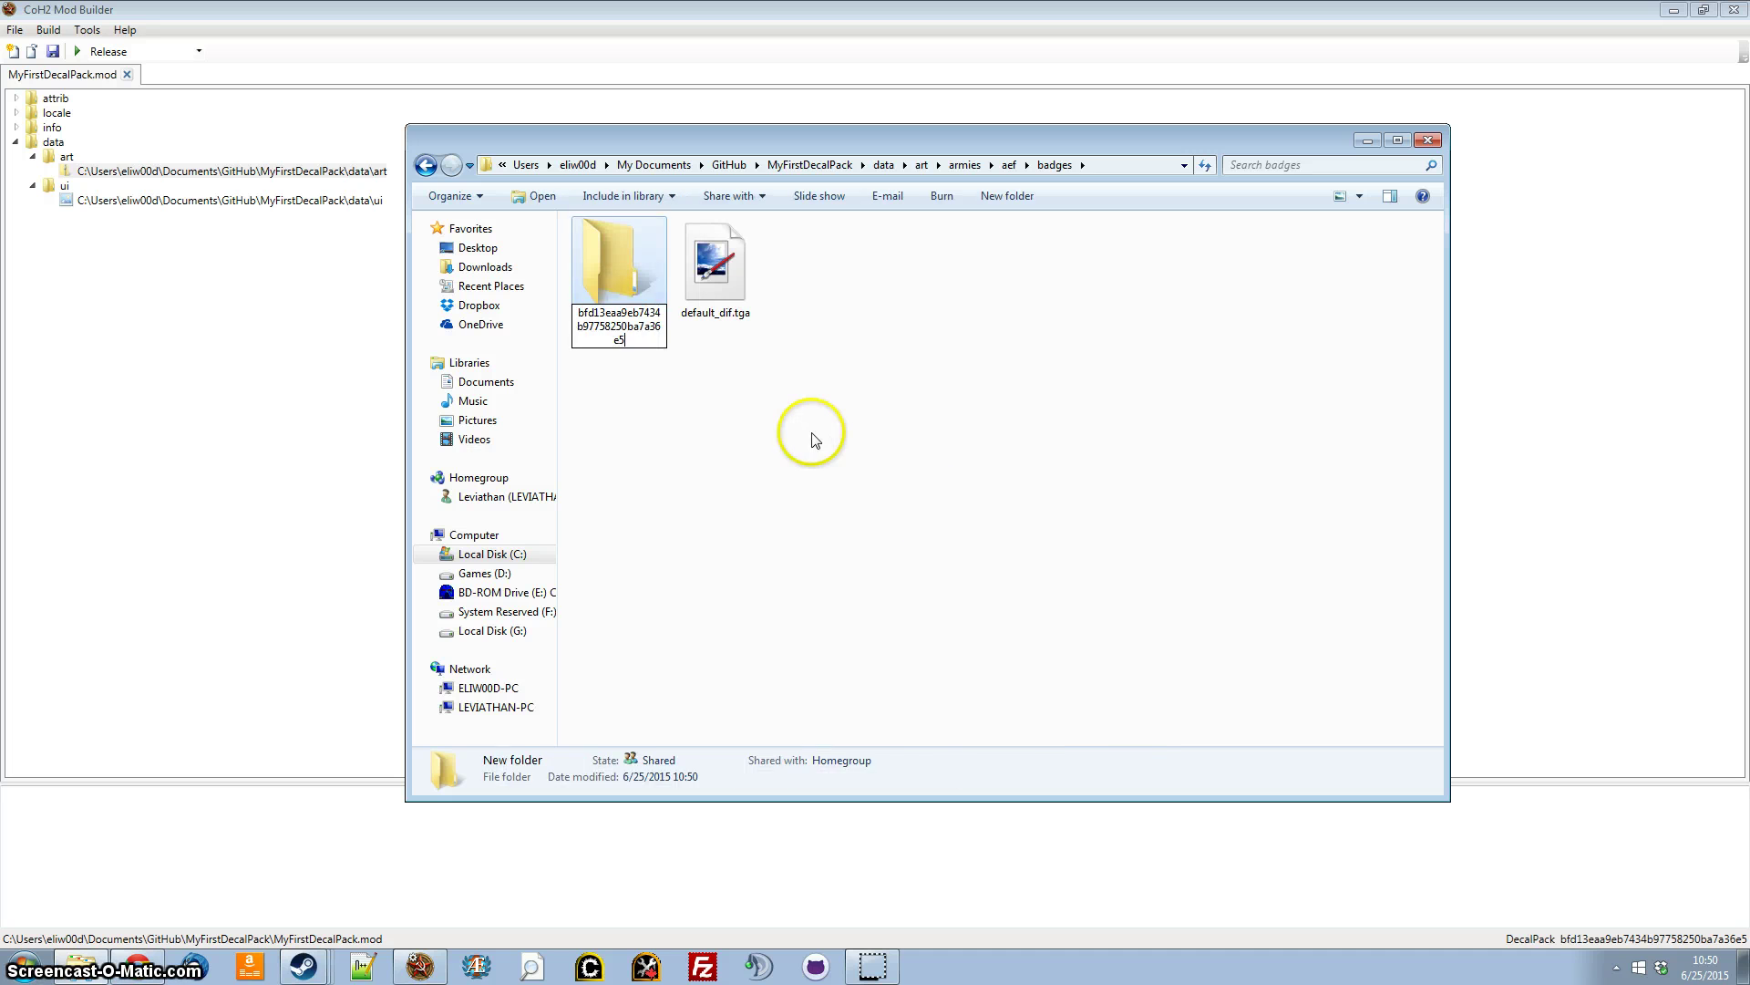
left_click(814, 439)
left_click_drag(727, 265, 622, 282)
double_click(629, 283)
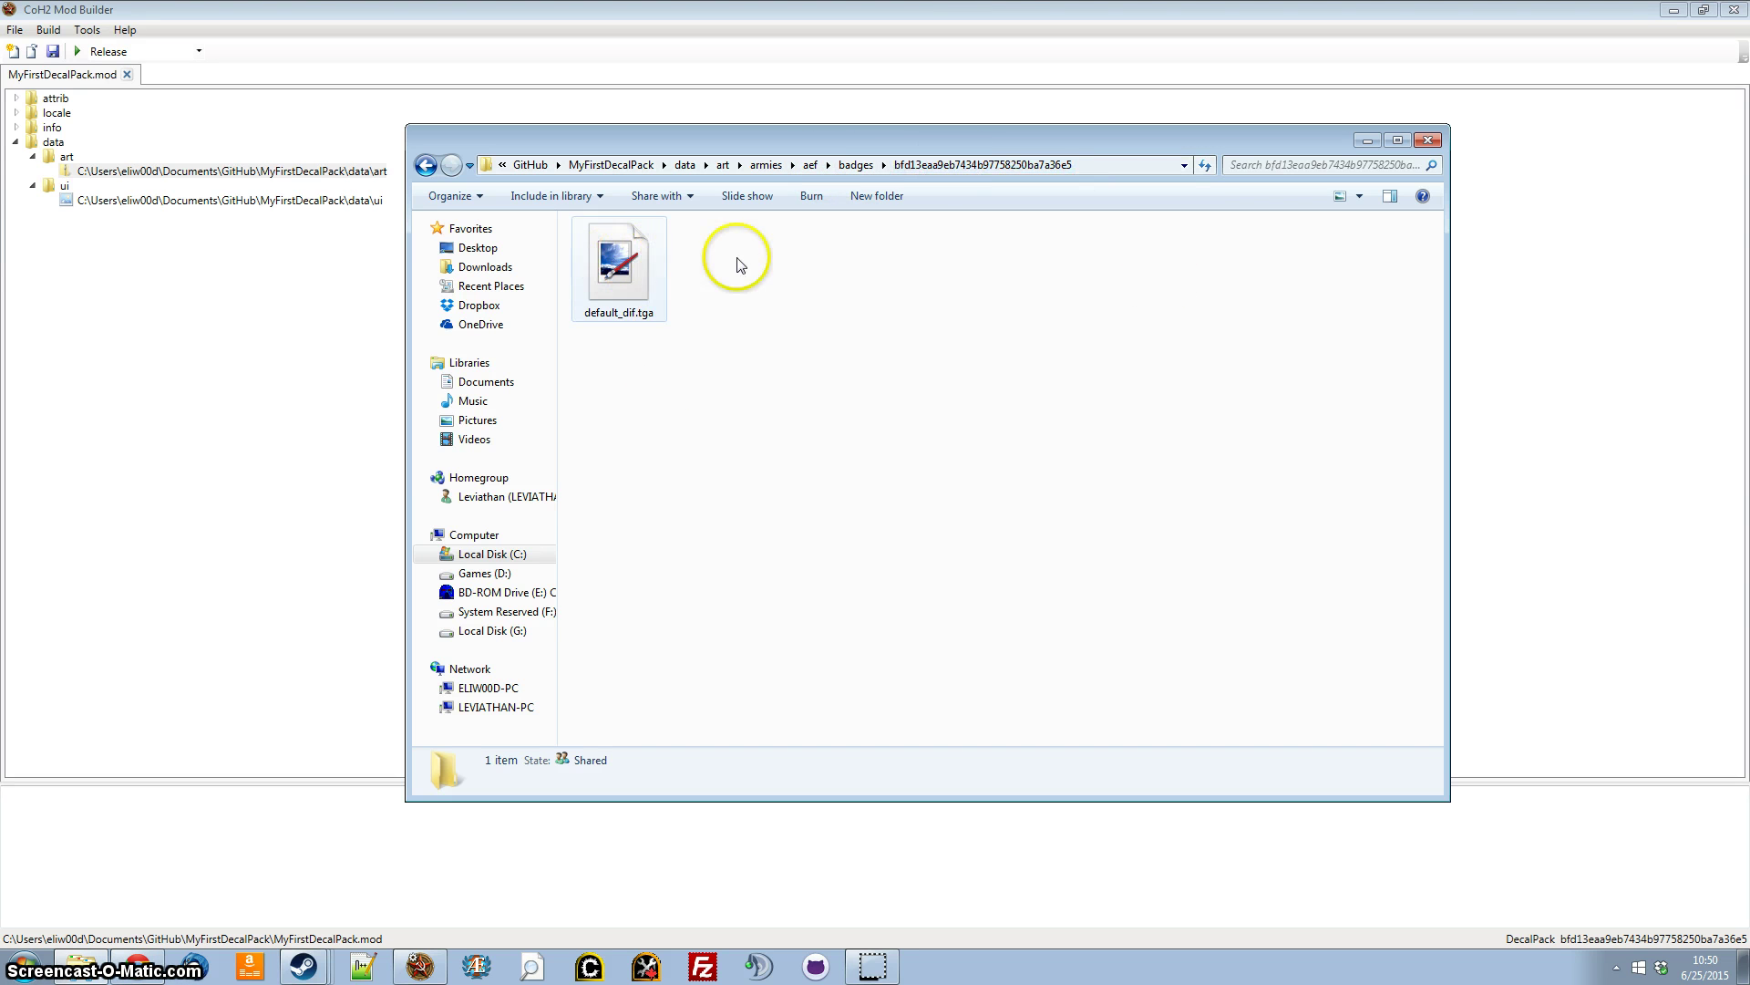
In the german army's badges folder, create a subfolder named with the mod ID and move default_dif.tga into it
left_click(764, 165)
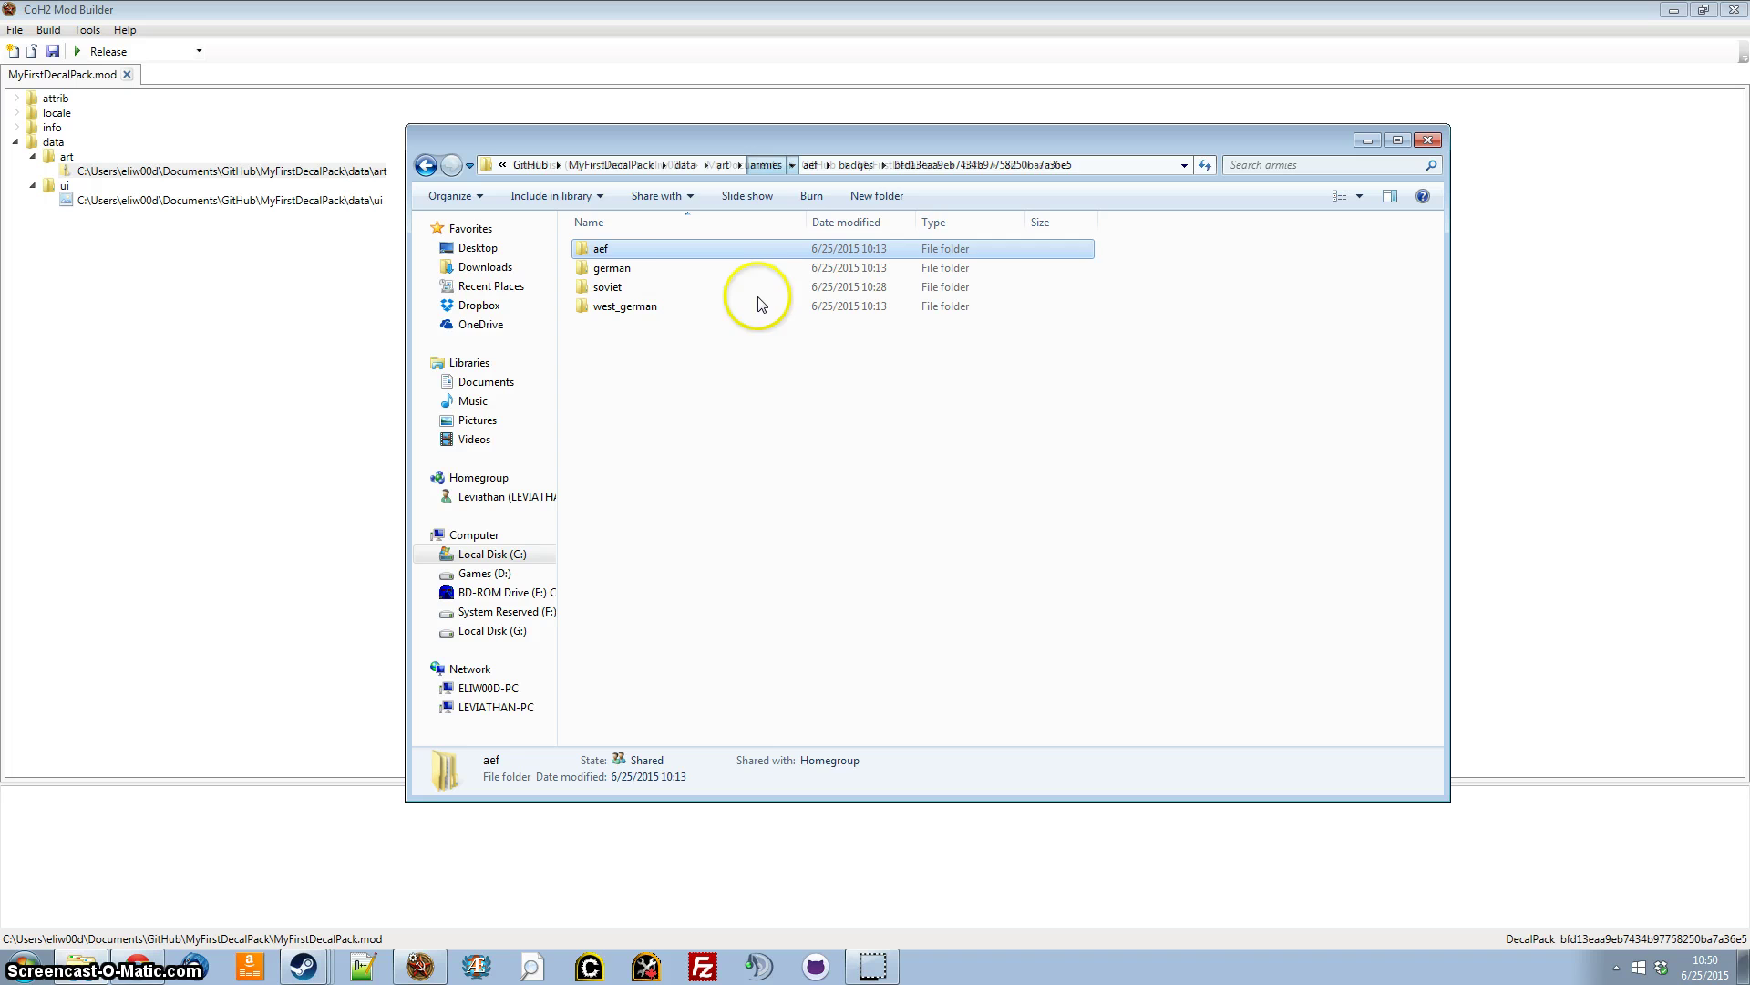
double_click(631, 266)
double_click(620, 270)
double_click(633, 267)
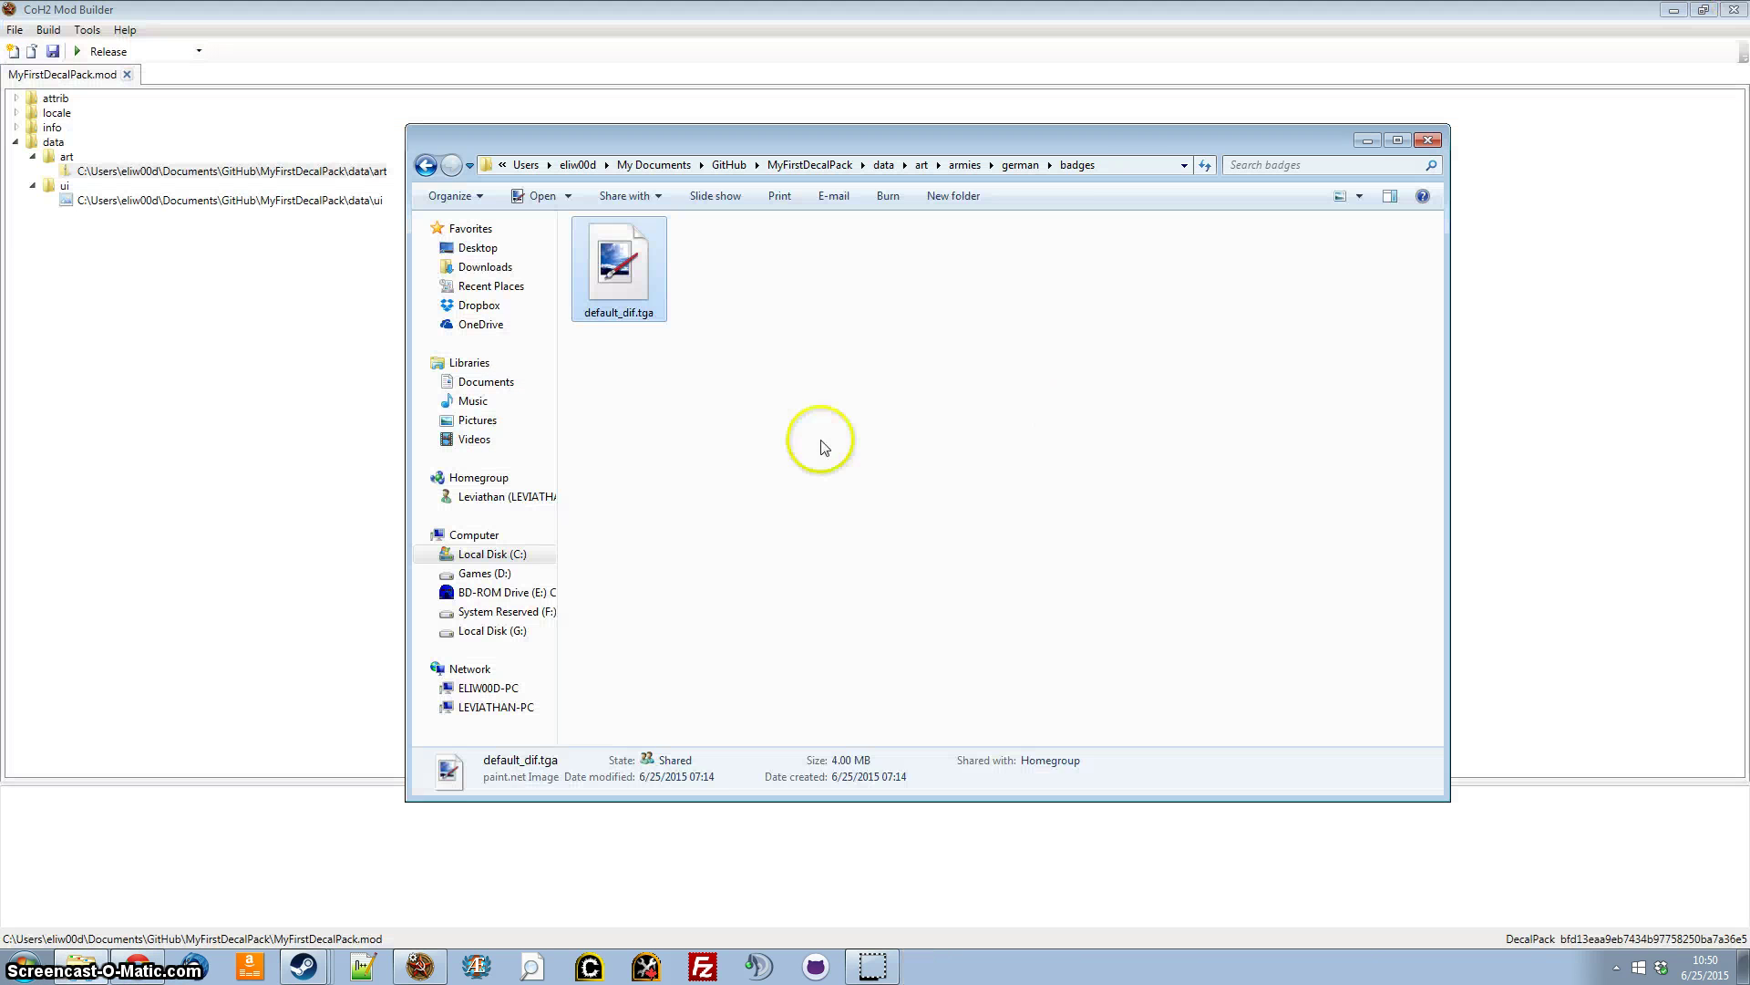
right_click(728, 430)
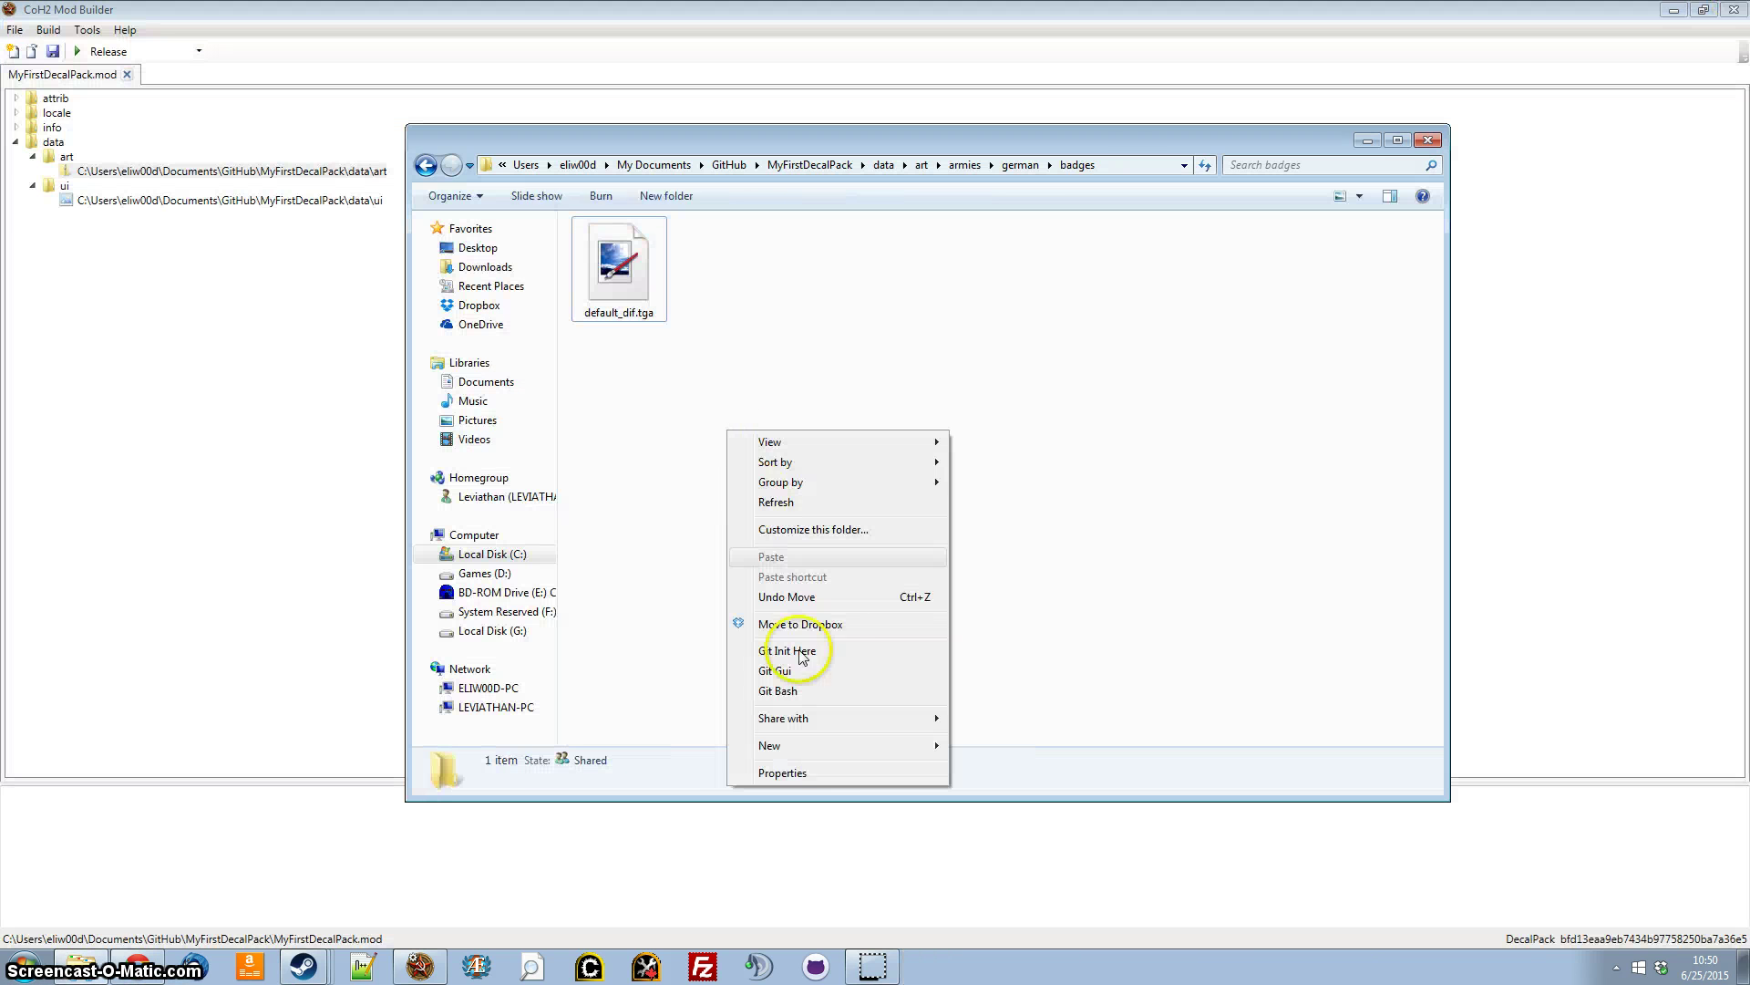
mouse_move(862, 745)
left_click(1037, 479)
type("bfd13eaa9eb7434b97758250ba7a36e5")
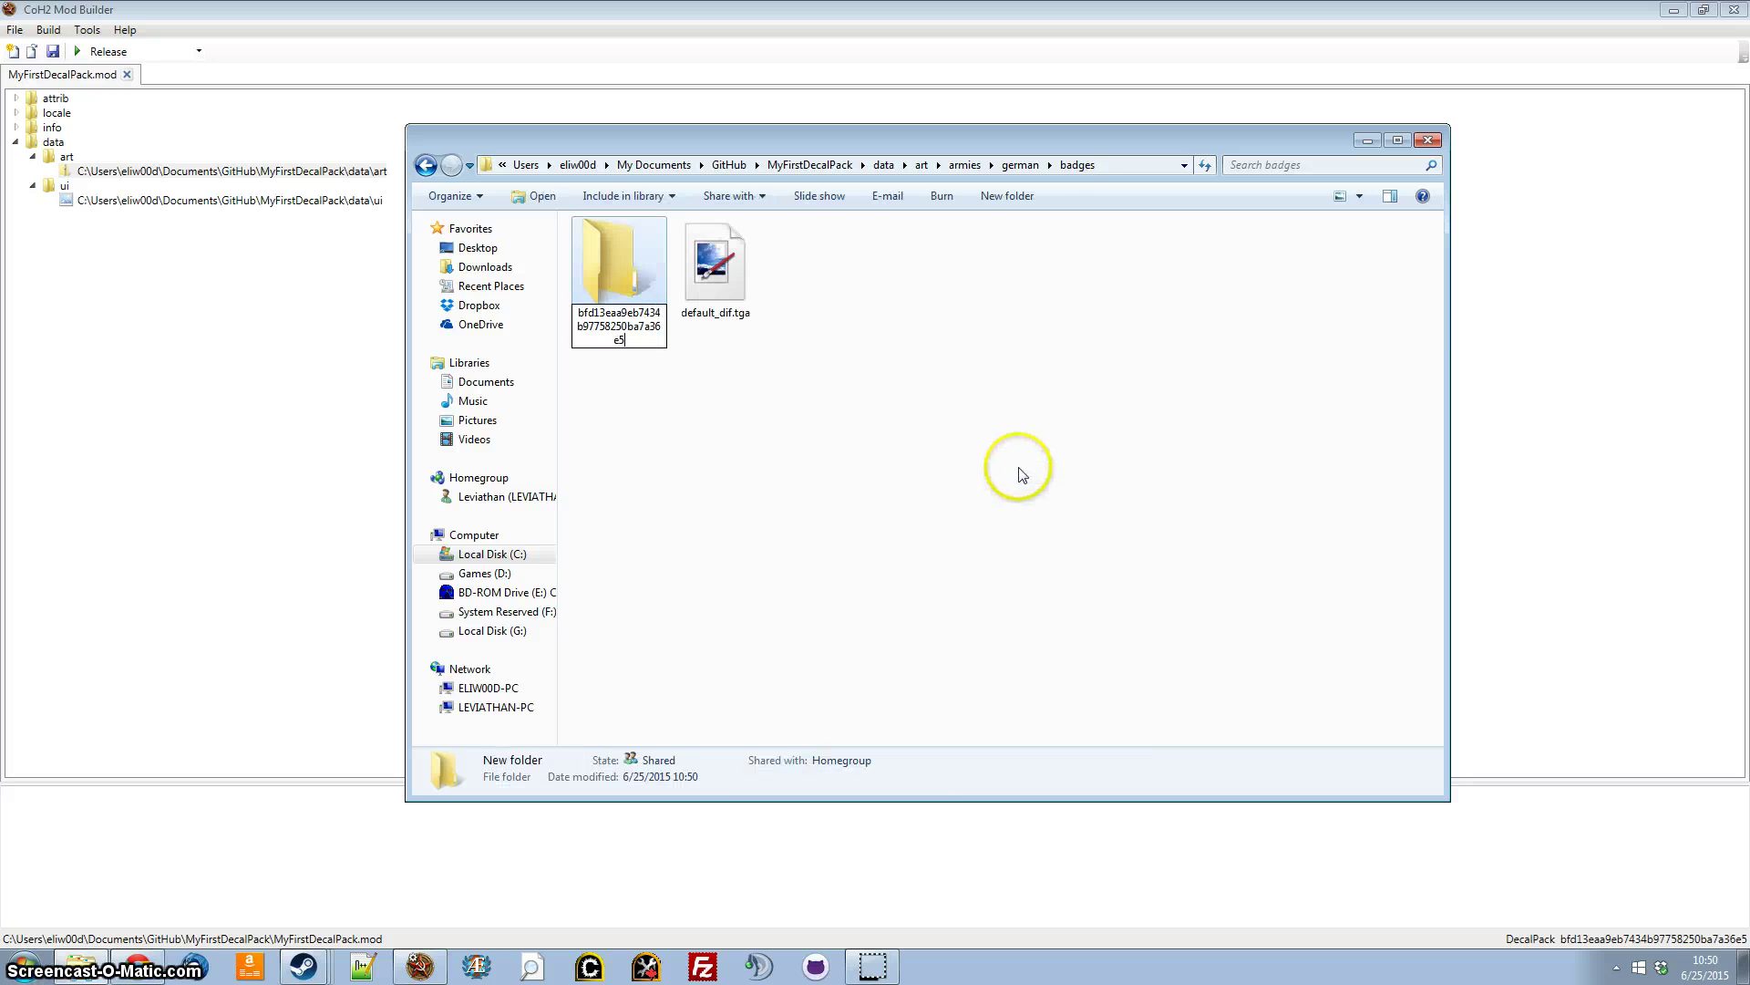
left_click(714, 300)
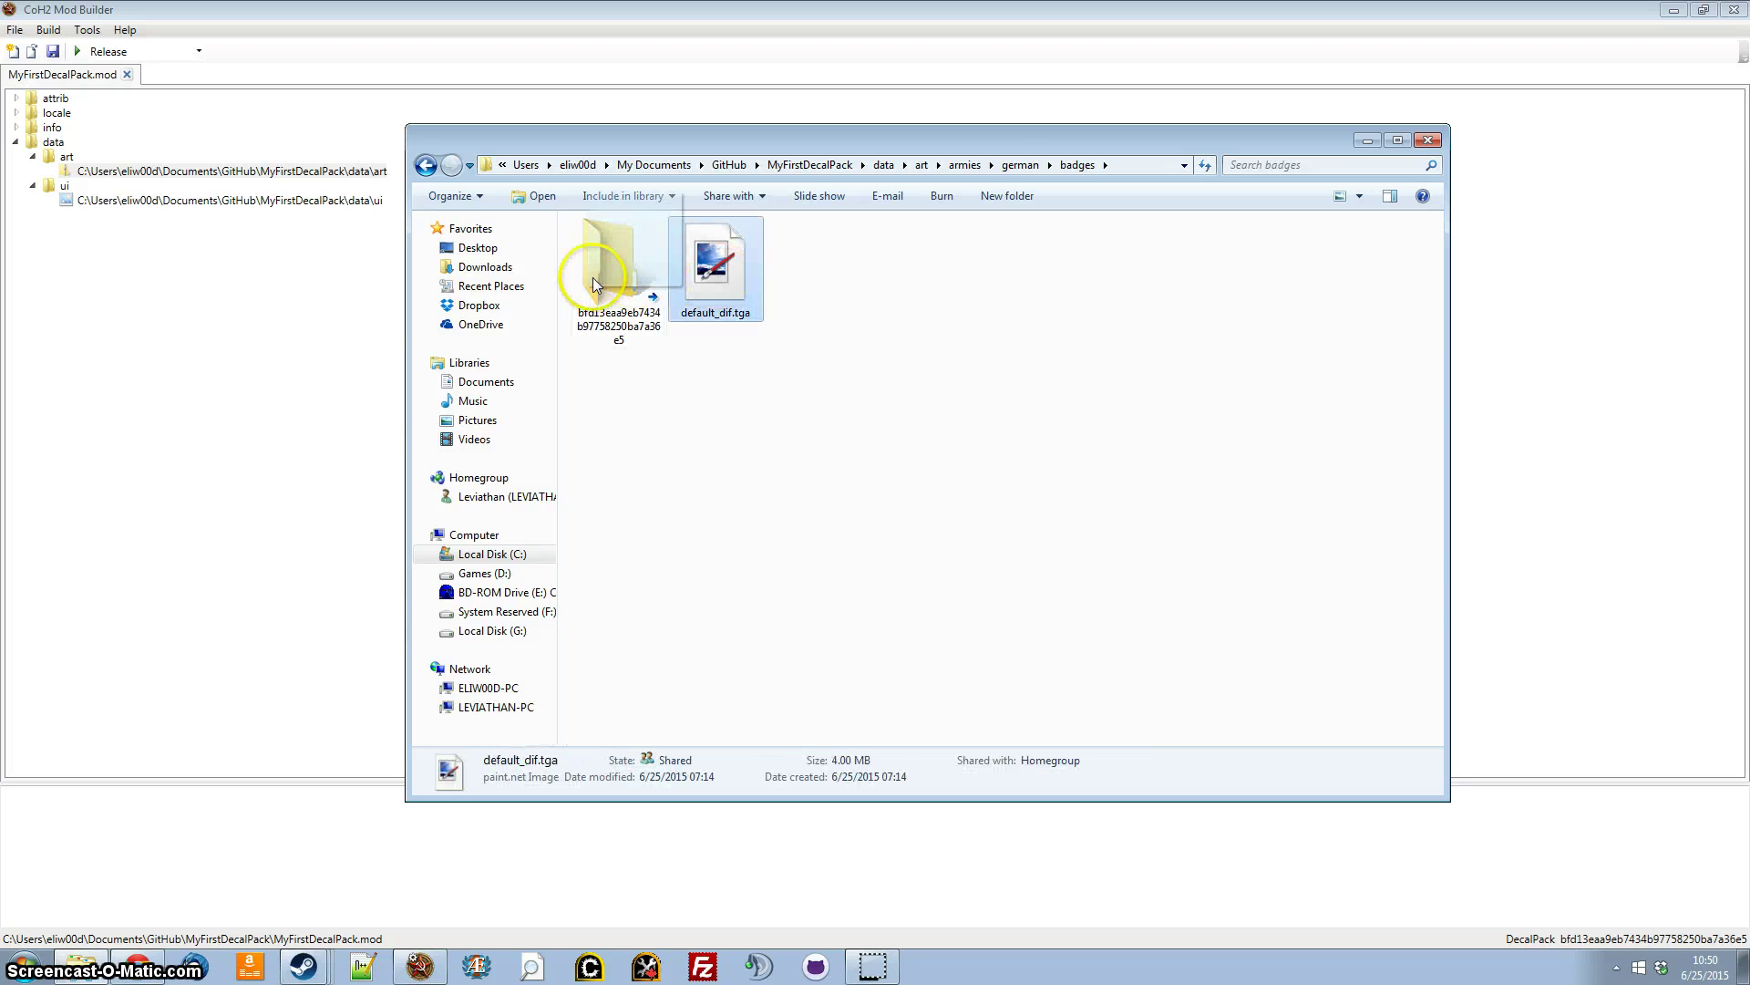
In the soviet army's badges folder, create a subfolder named with the mod ID and move default_dif.tga into it
left_click(1019, 165)
left_click(964, 165)
double_click(679, 286)
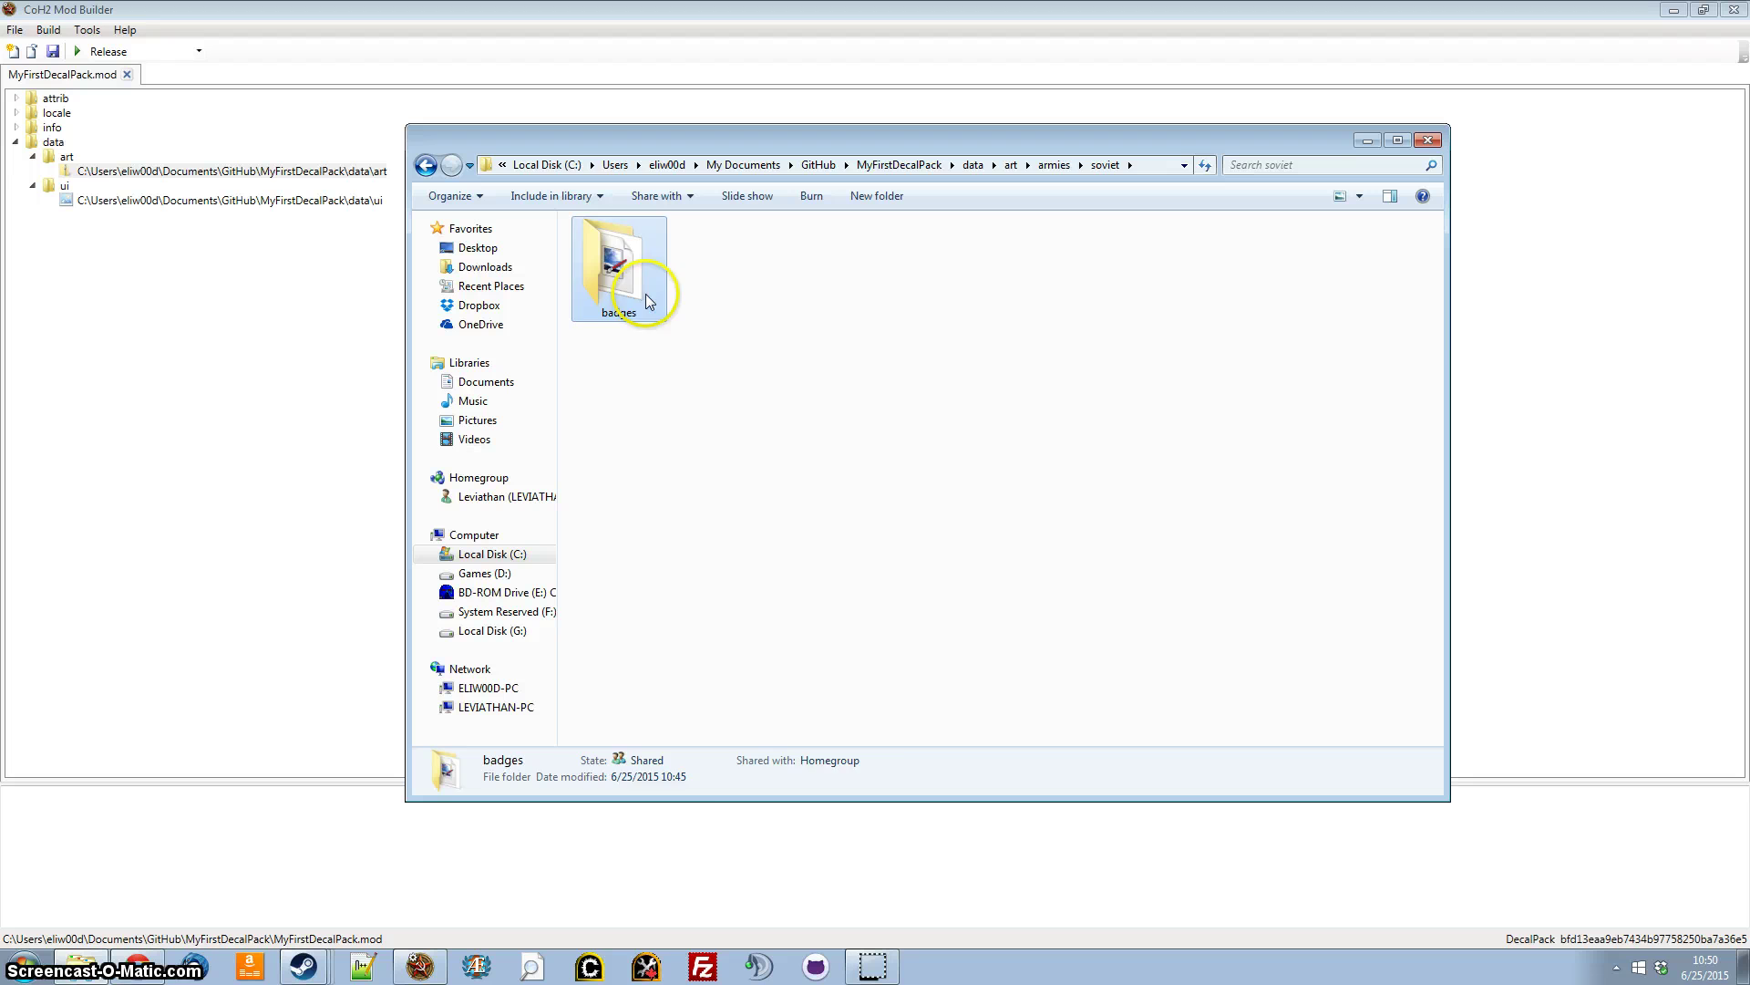
double_click(646, 296)
right_click(676, 484)
mouse_move(844, 802)
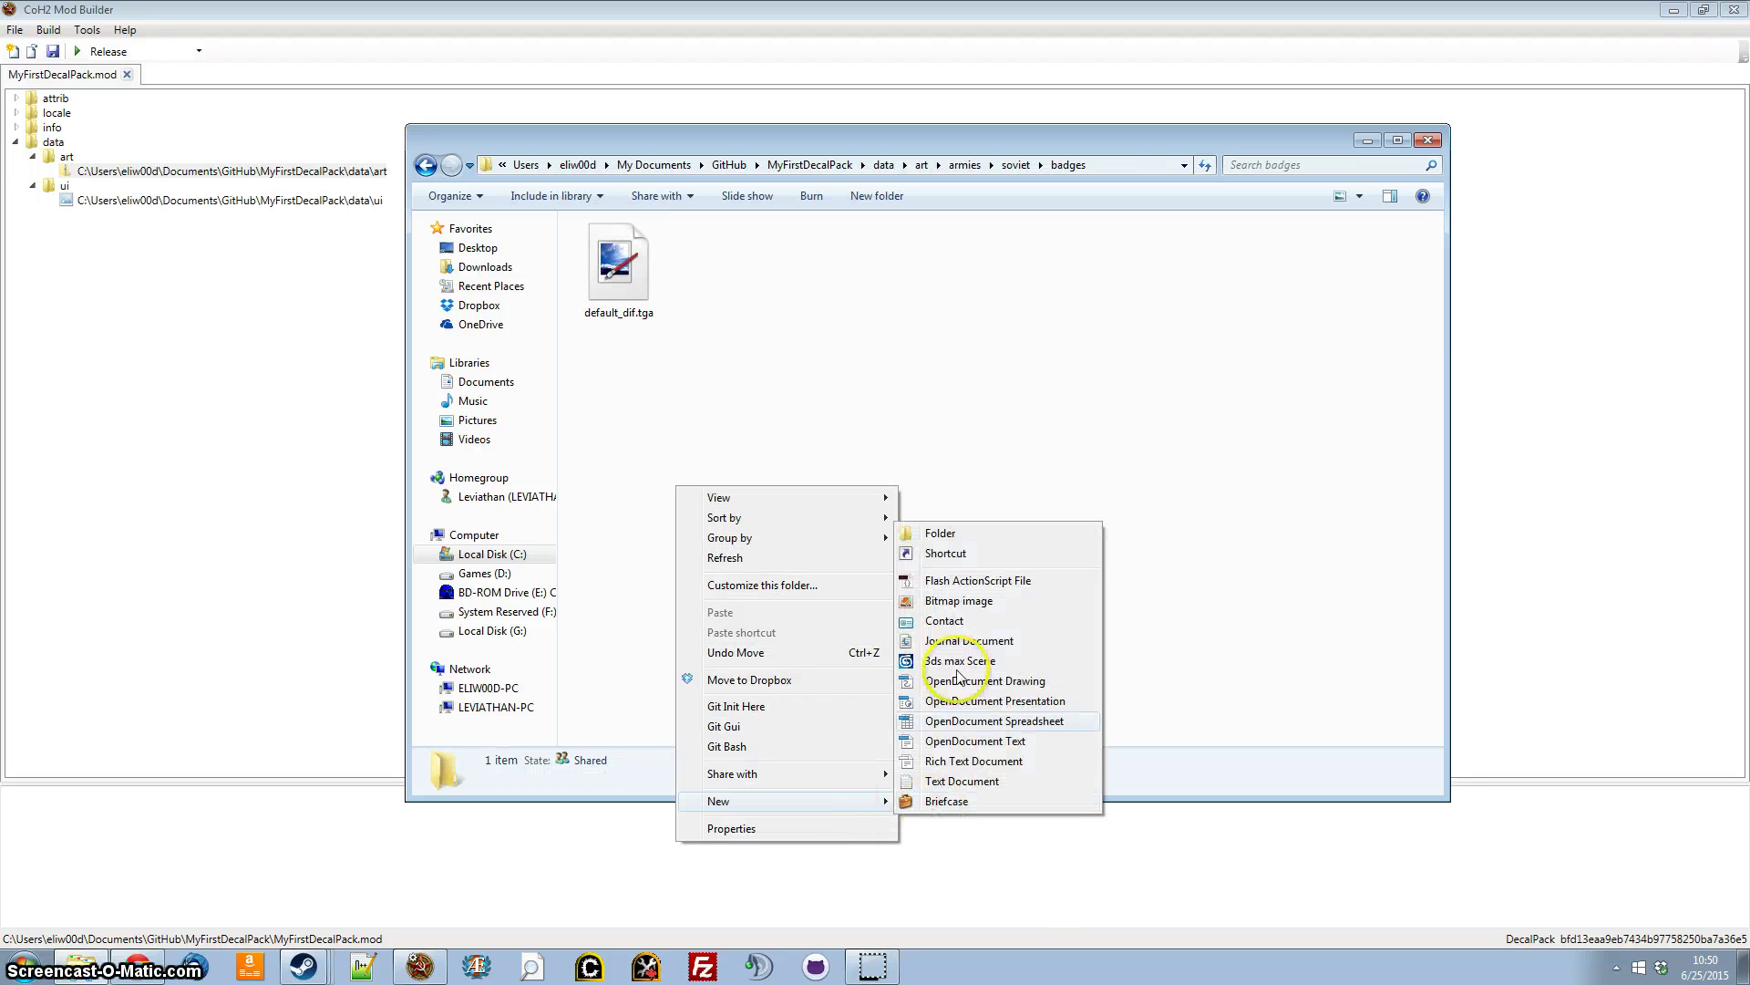
left_click(941, 533)
type("bfd13eaa9eb7434b97758250ba7a36e5")
left_click_drag(715, 273, 625, 267)
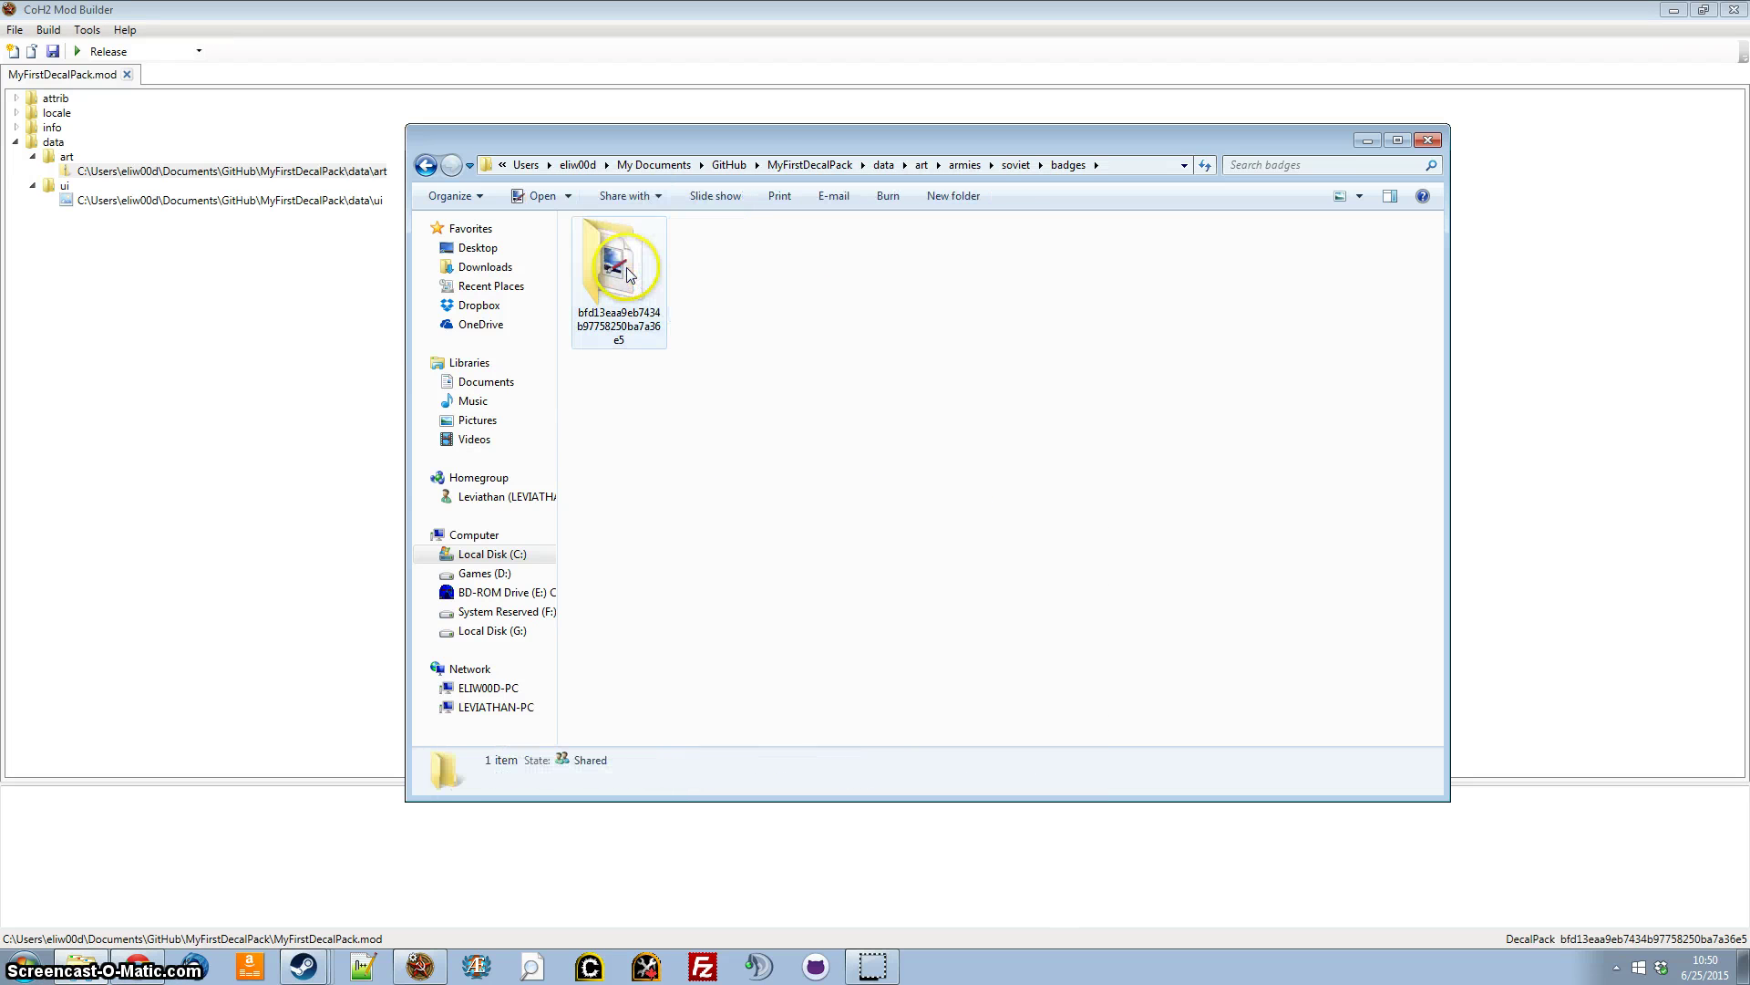
In the west_german army's badges folder, create a subfolder named with the mod ID and move default_dif.tga into it
left_click(965, 165)
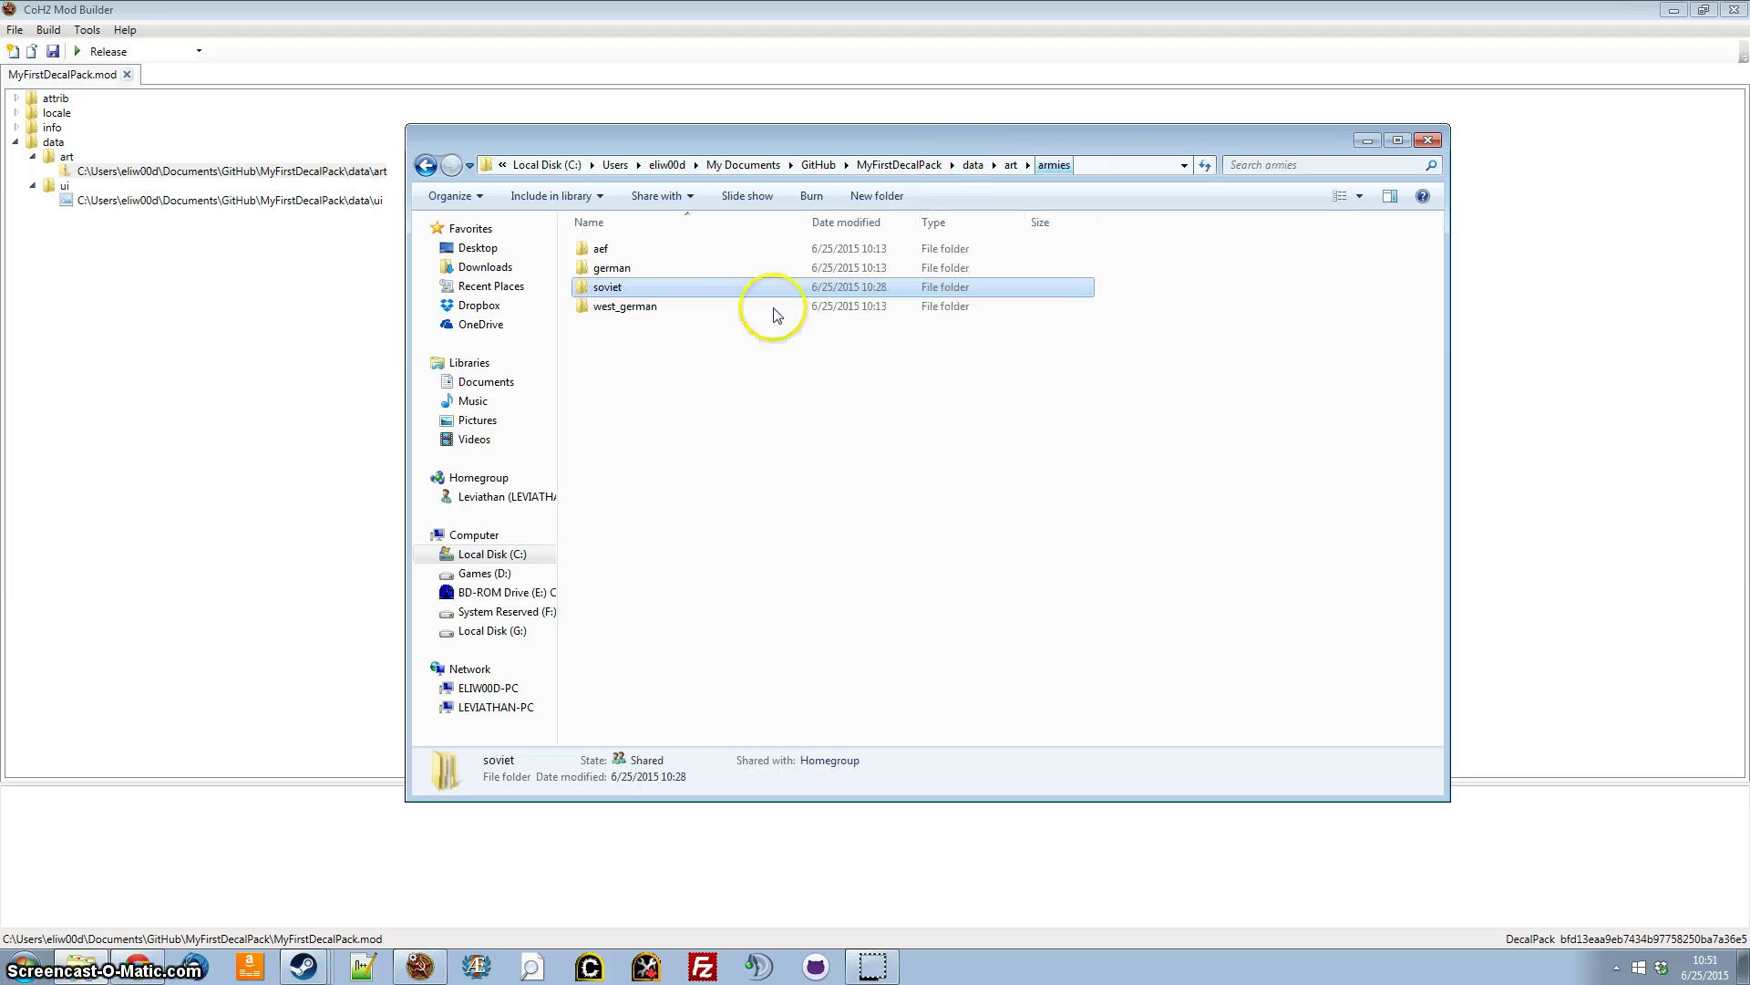
double_click(671, 308)
double_click(624, 258)
right_click(726, 400)
mouse_move(874, 717)
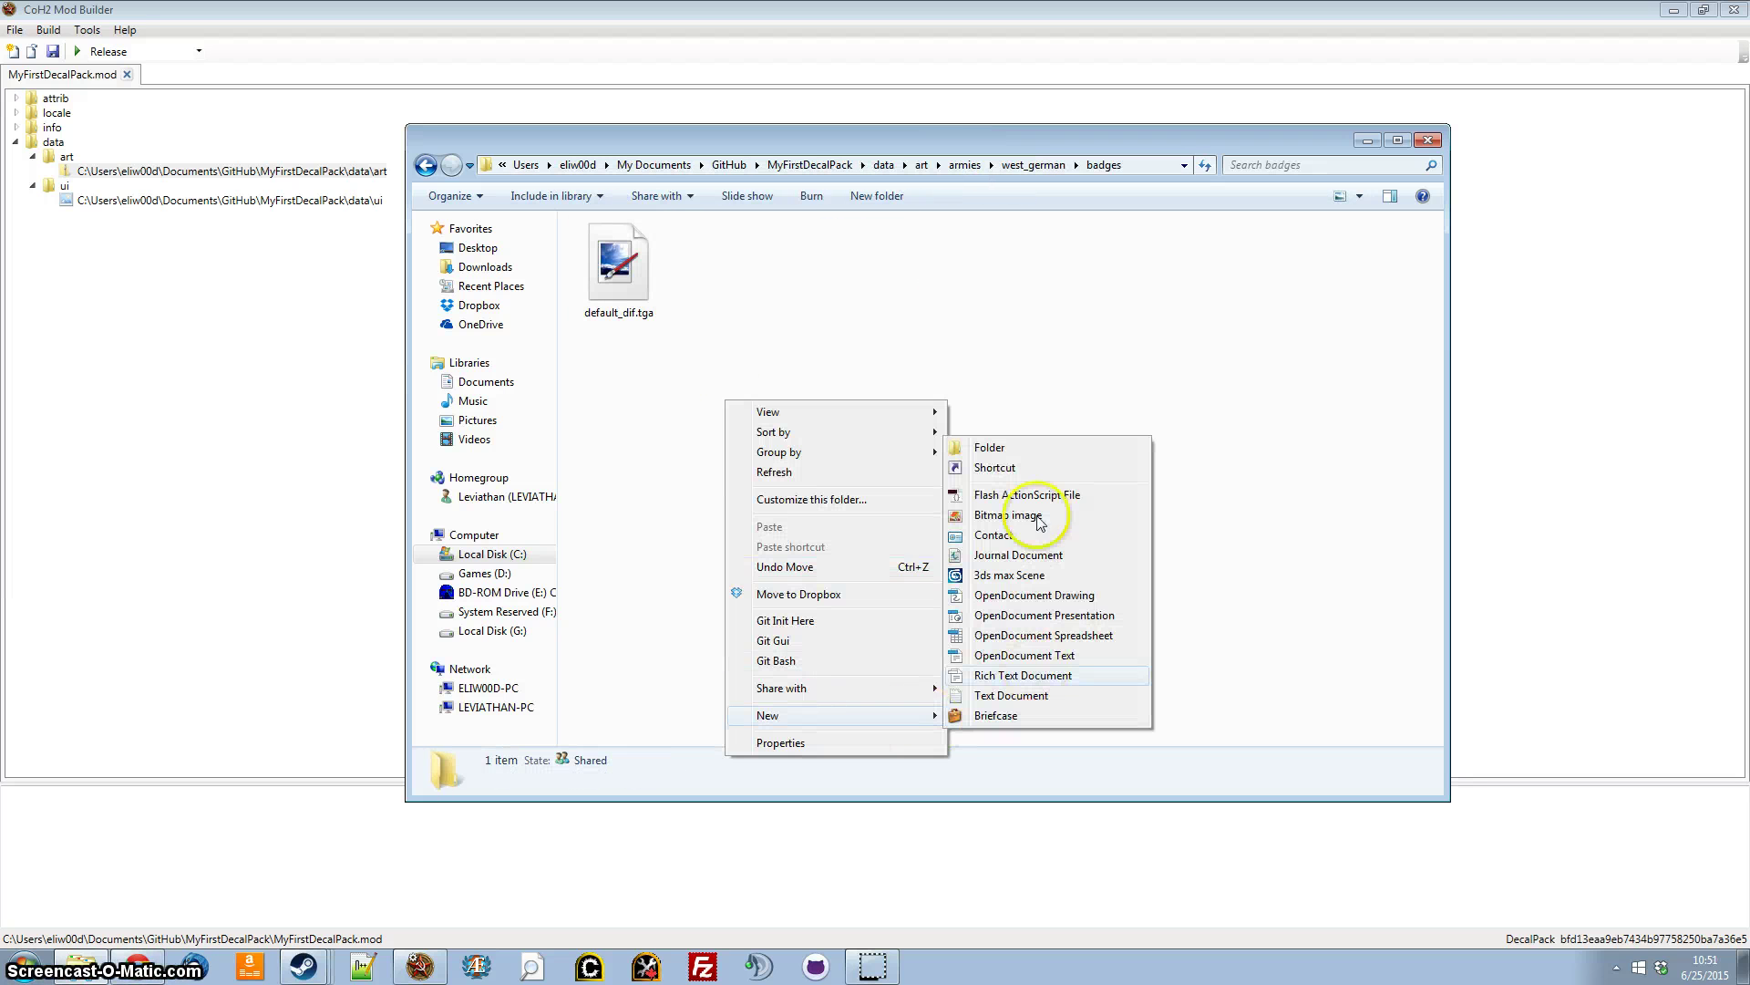
left_click(1034, 444)
type("bfd13eaa9eb7434b97758250ba7a36e5")
key("Return")
left_click_drag(715, 264, 618, 273)
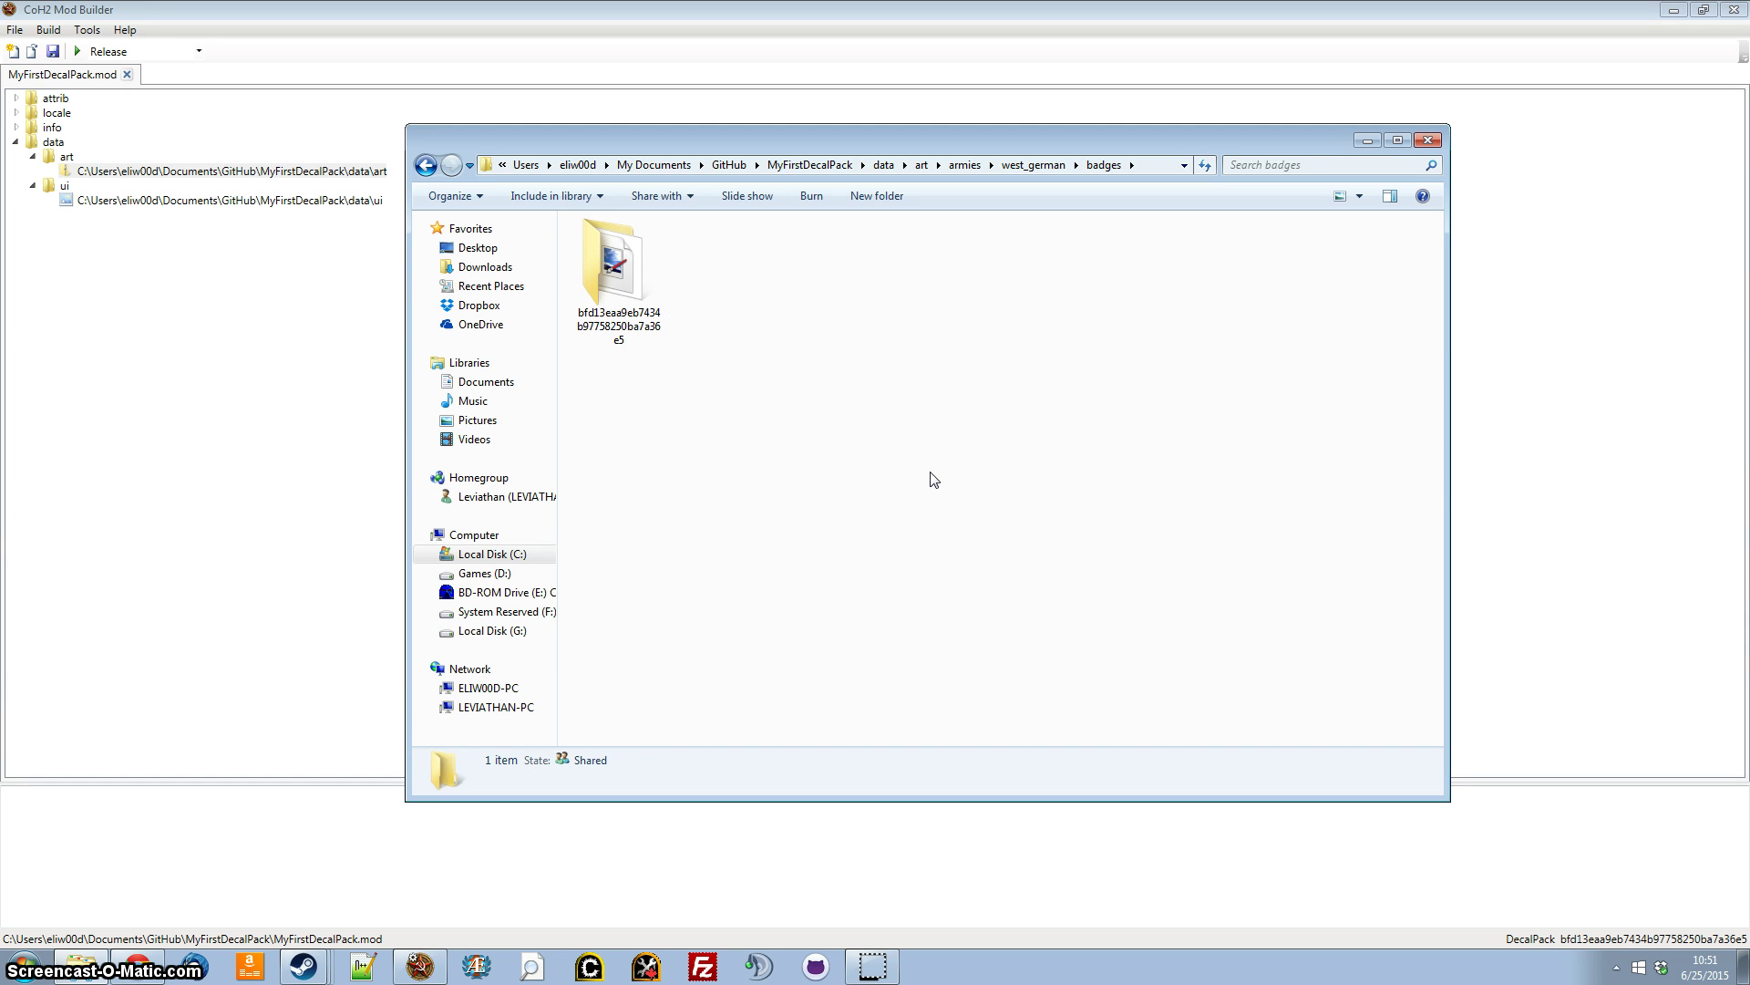
Return to CoH2 Mod Builder and open the attrib file MyFirstDecalPack.xml in the Attribute Editor
left_click(228, 508)
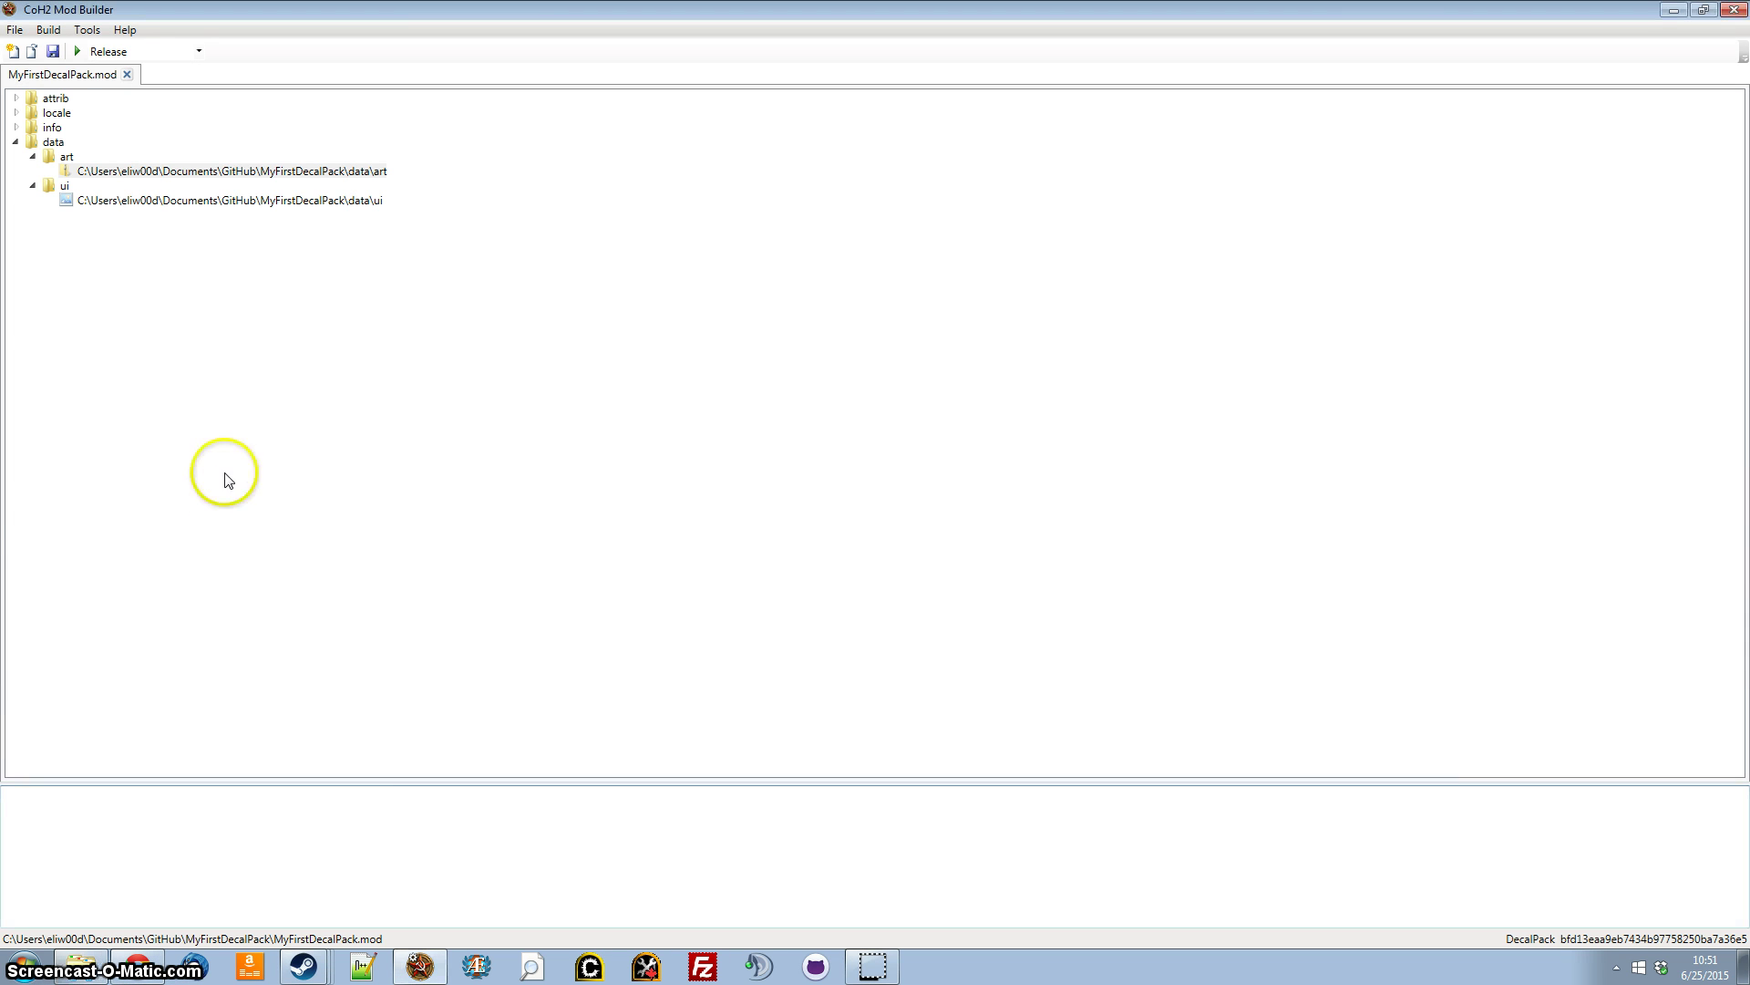
left_click(15, 97)
left_click(33, 112)
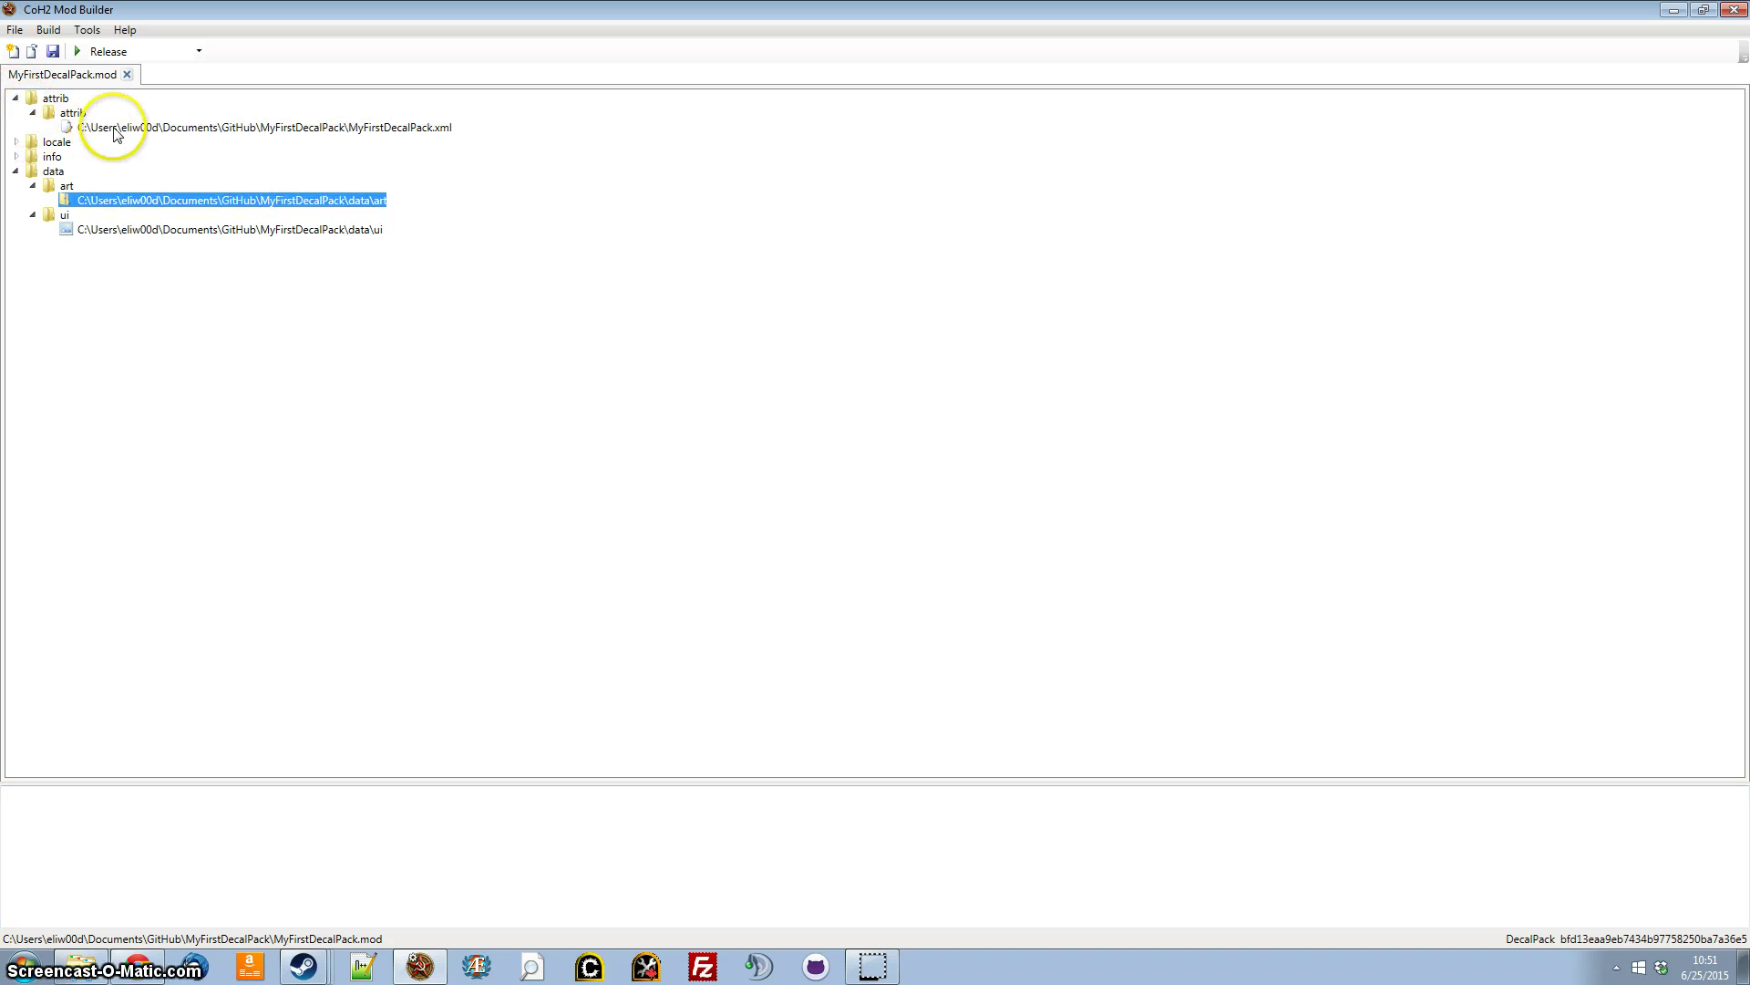
right_click(113, 127)
left_click(135, 143)
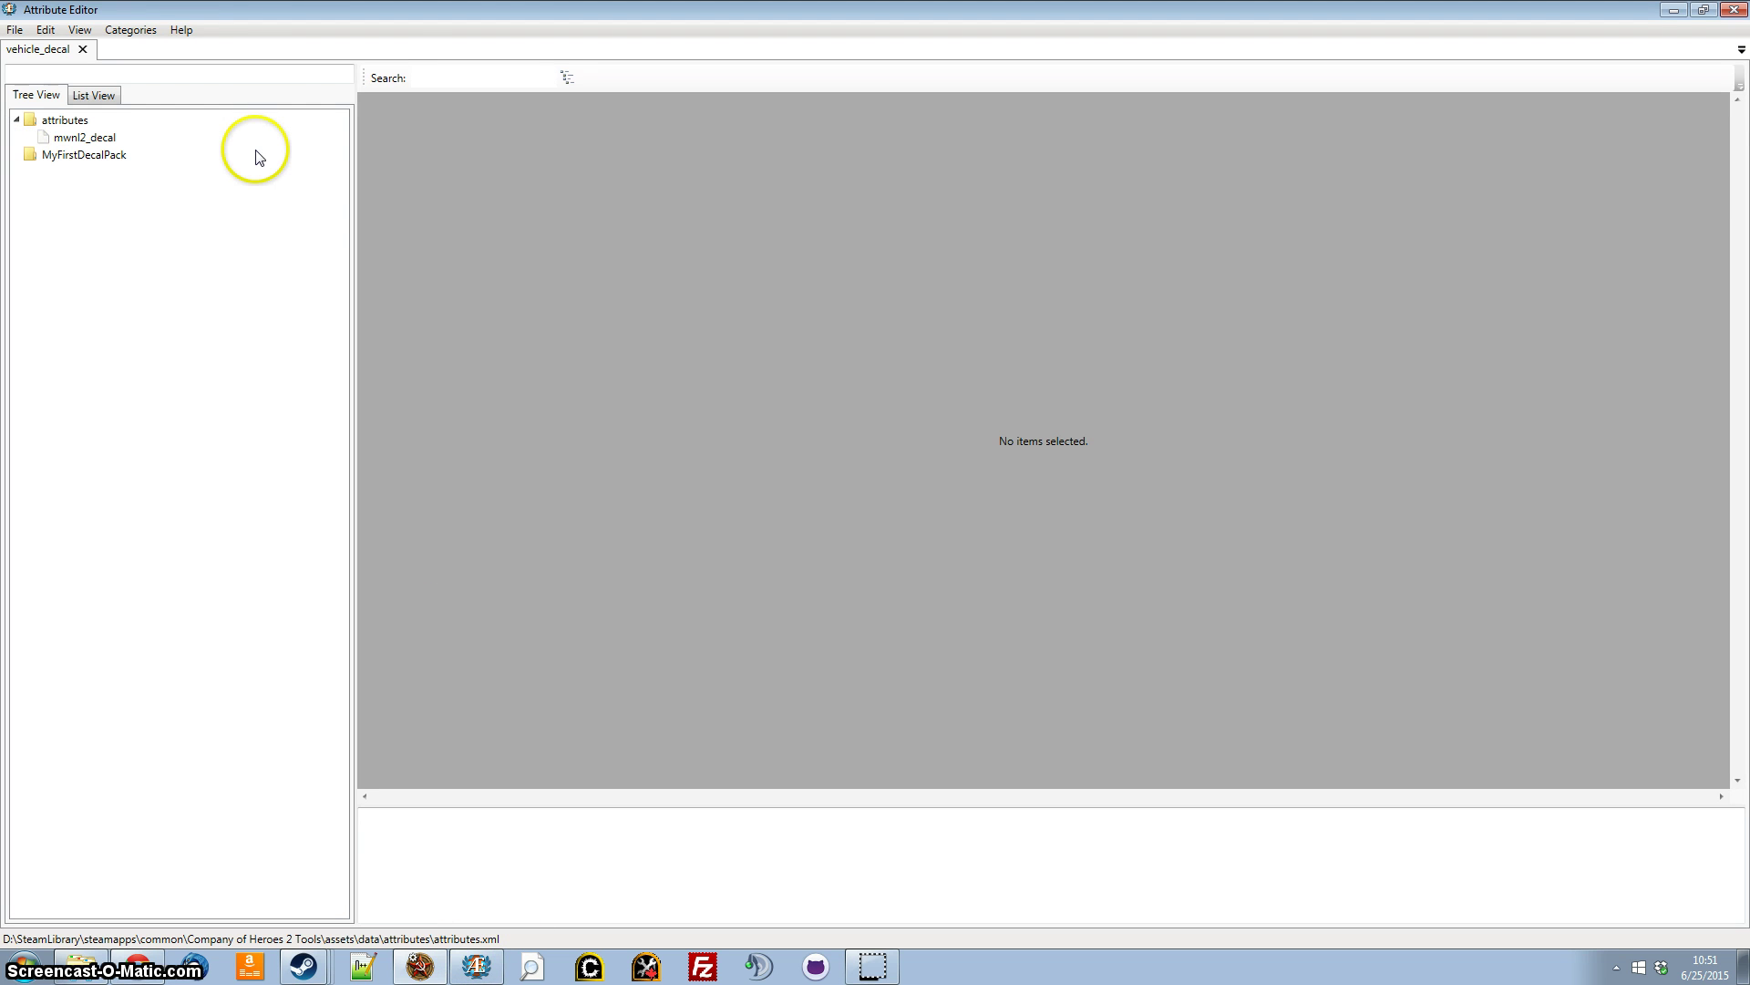
left_click(421, 972)
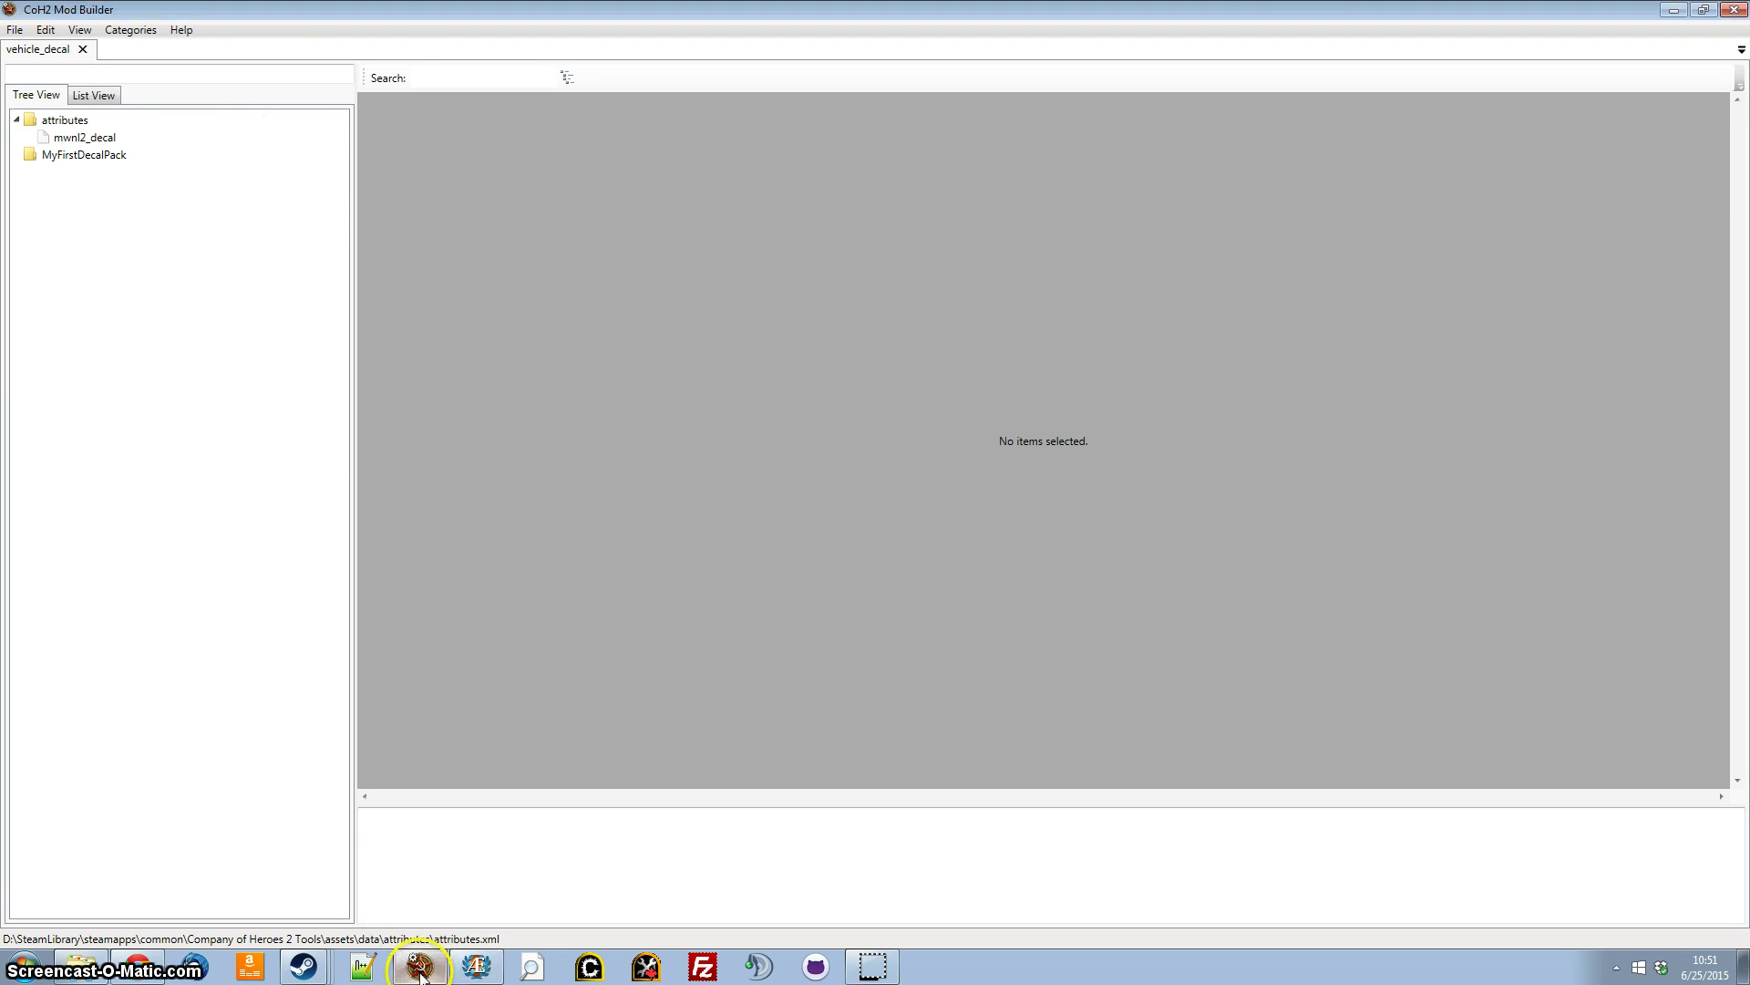
left_click(16, 156)
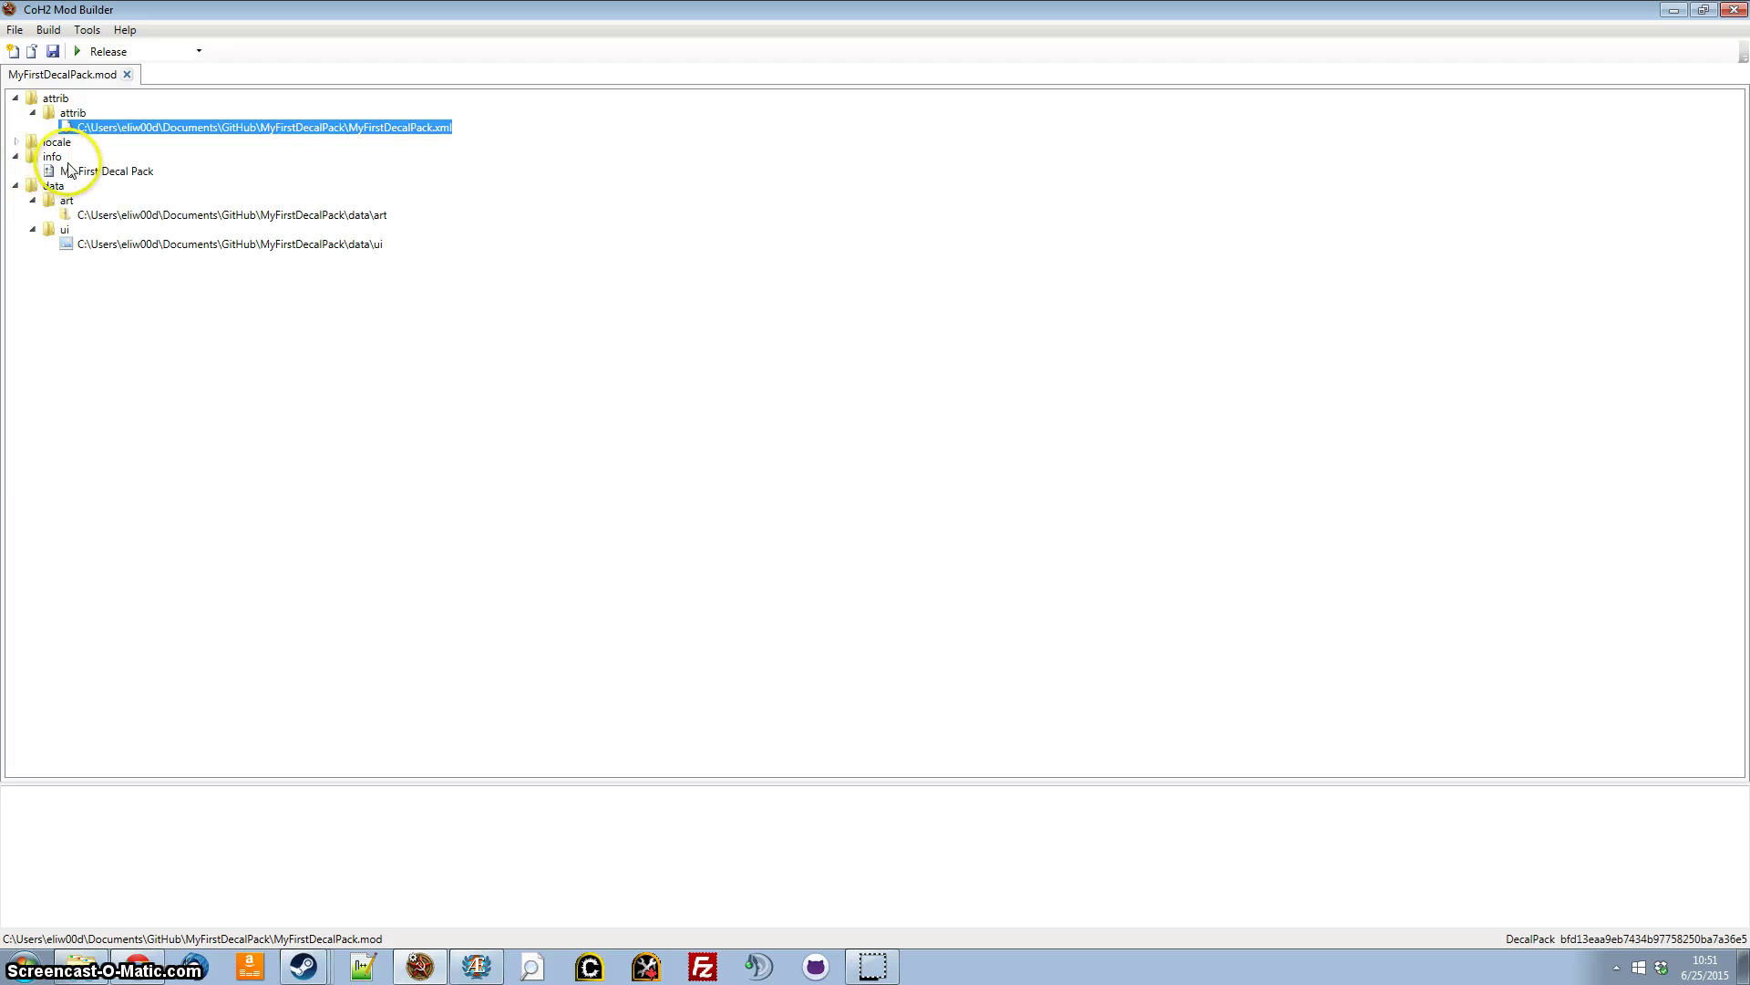
right_click(45, 153)
left_click(156, 312)
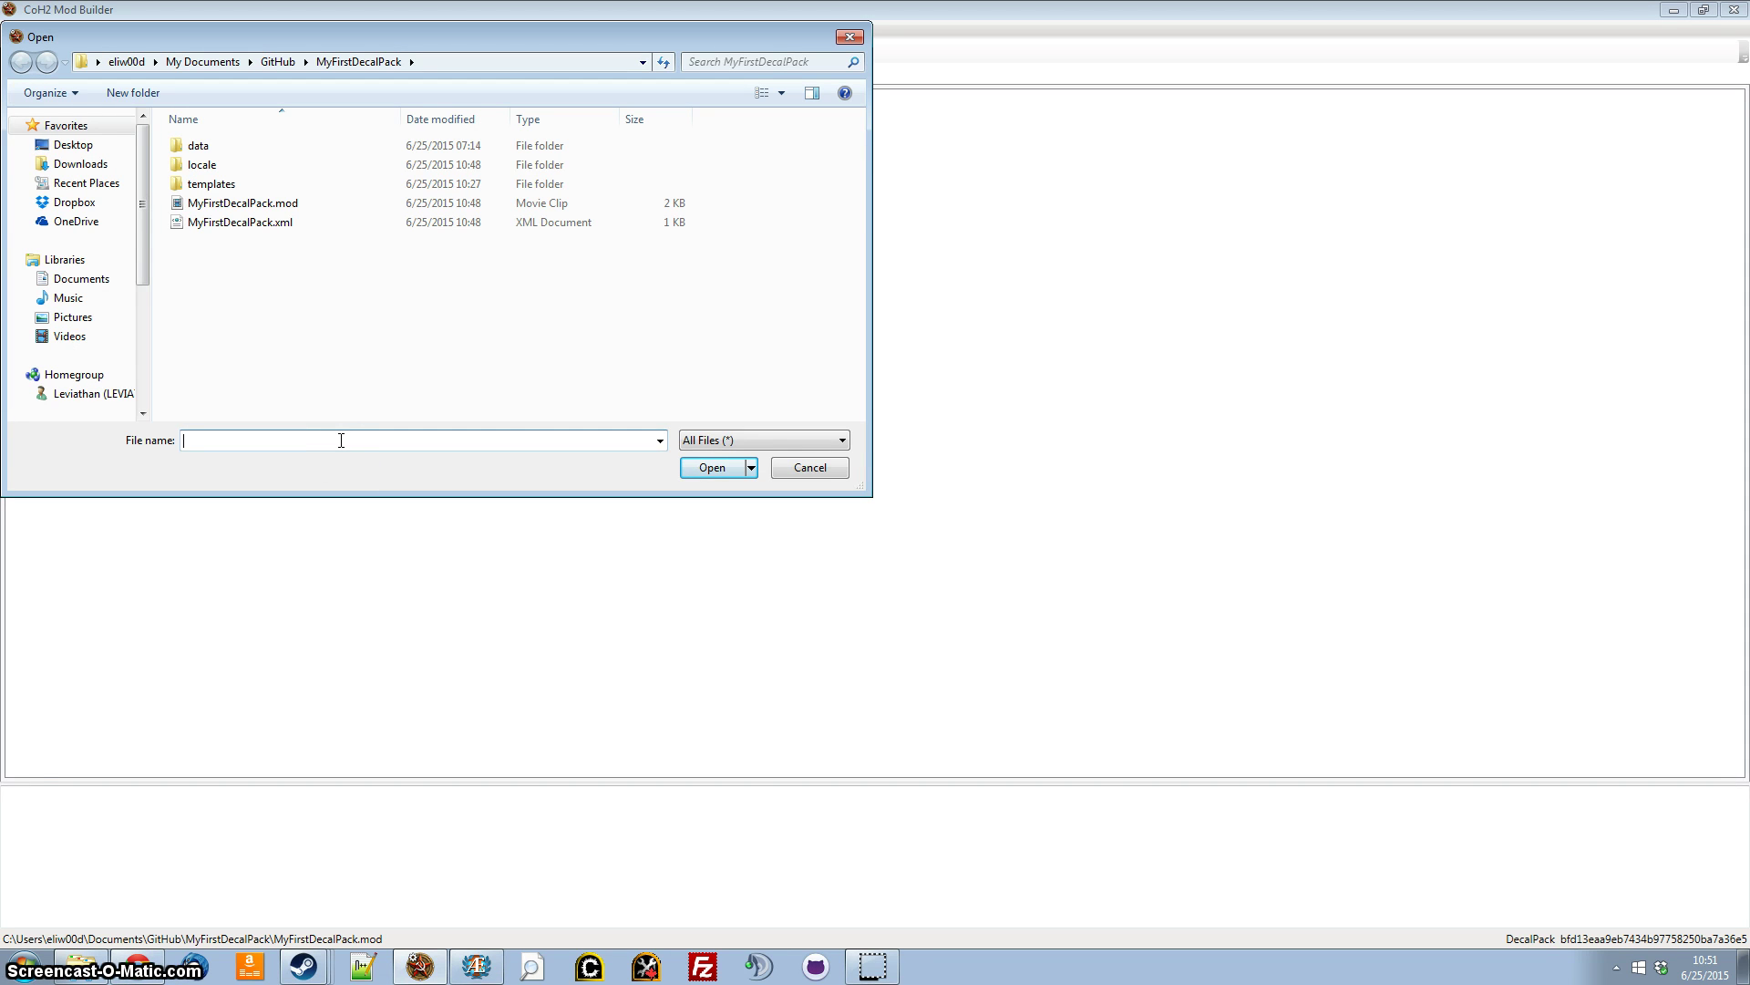
type("MyF")
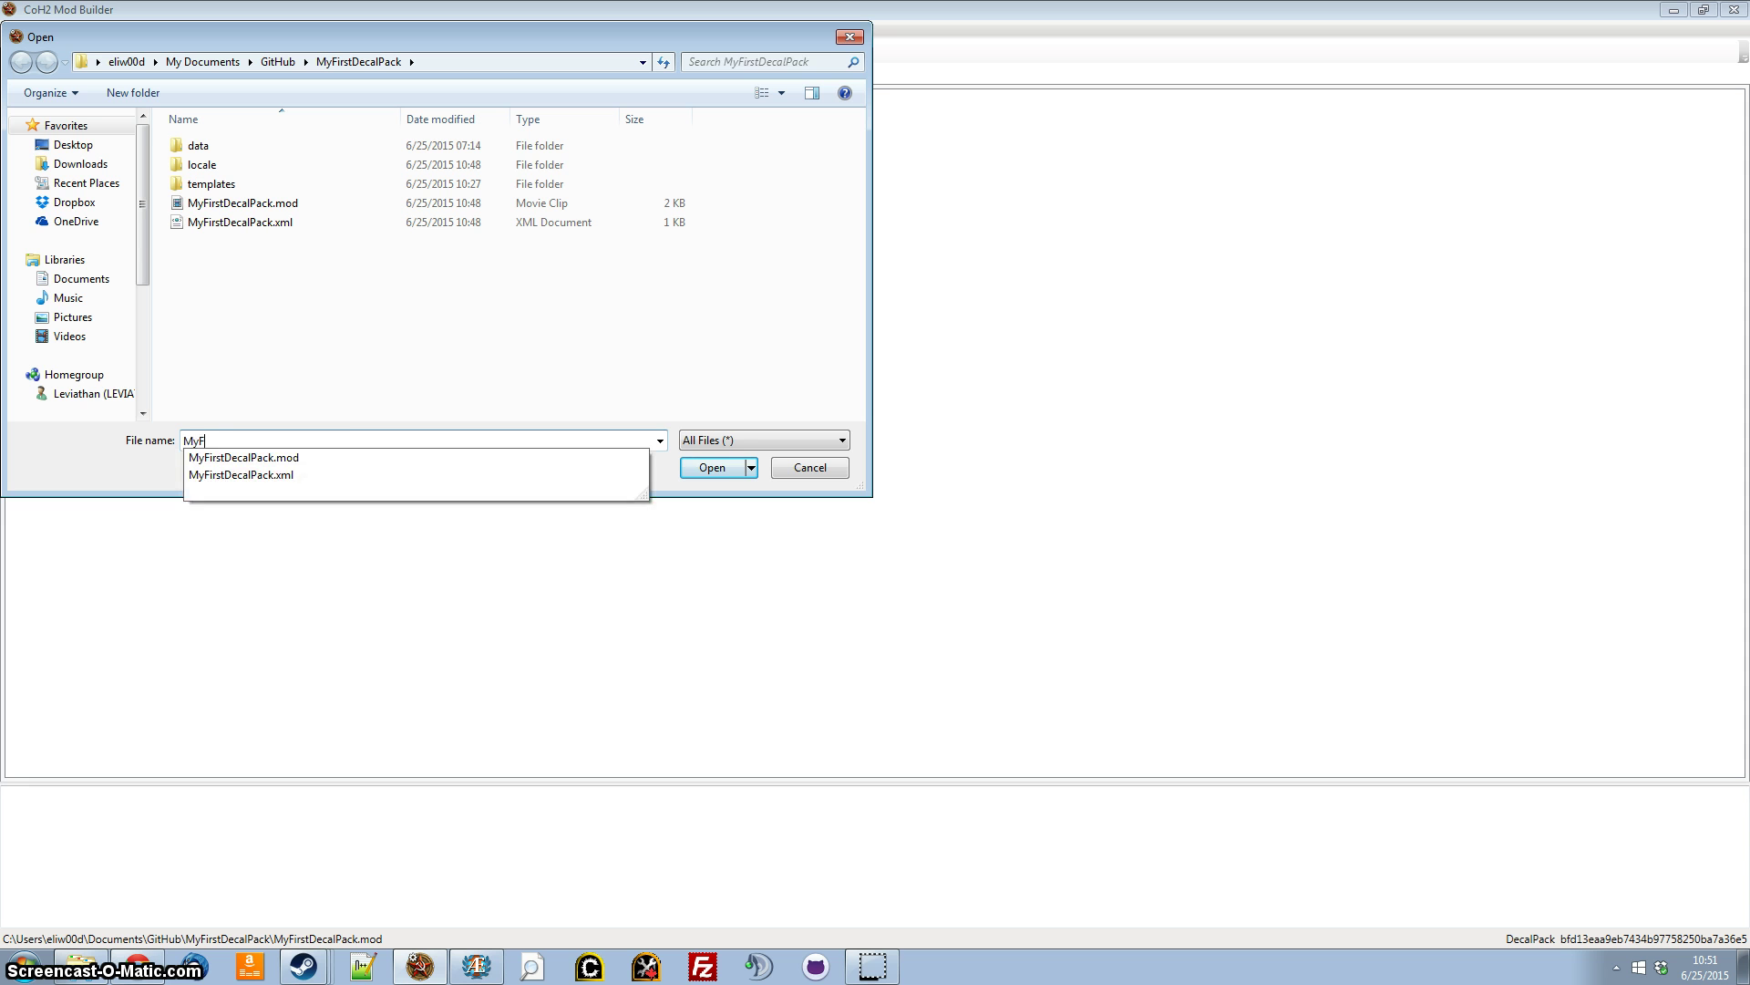
type("irstDecalPack")
key("BackSpace")
key("BackSpace")
type("k.tga")
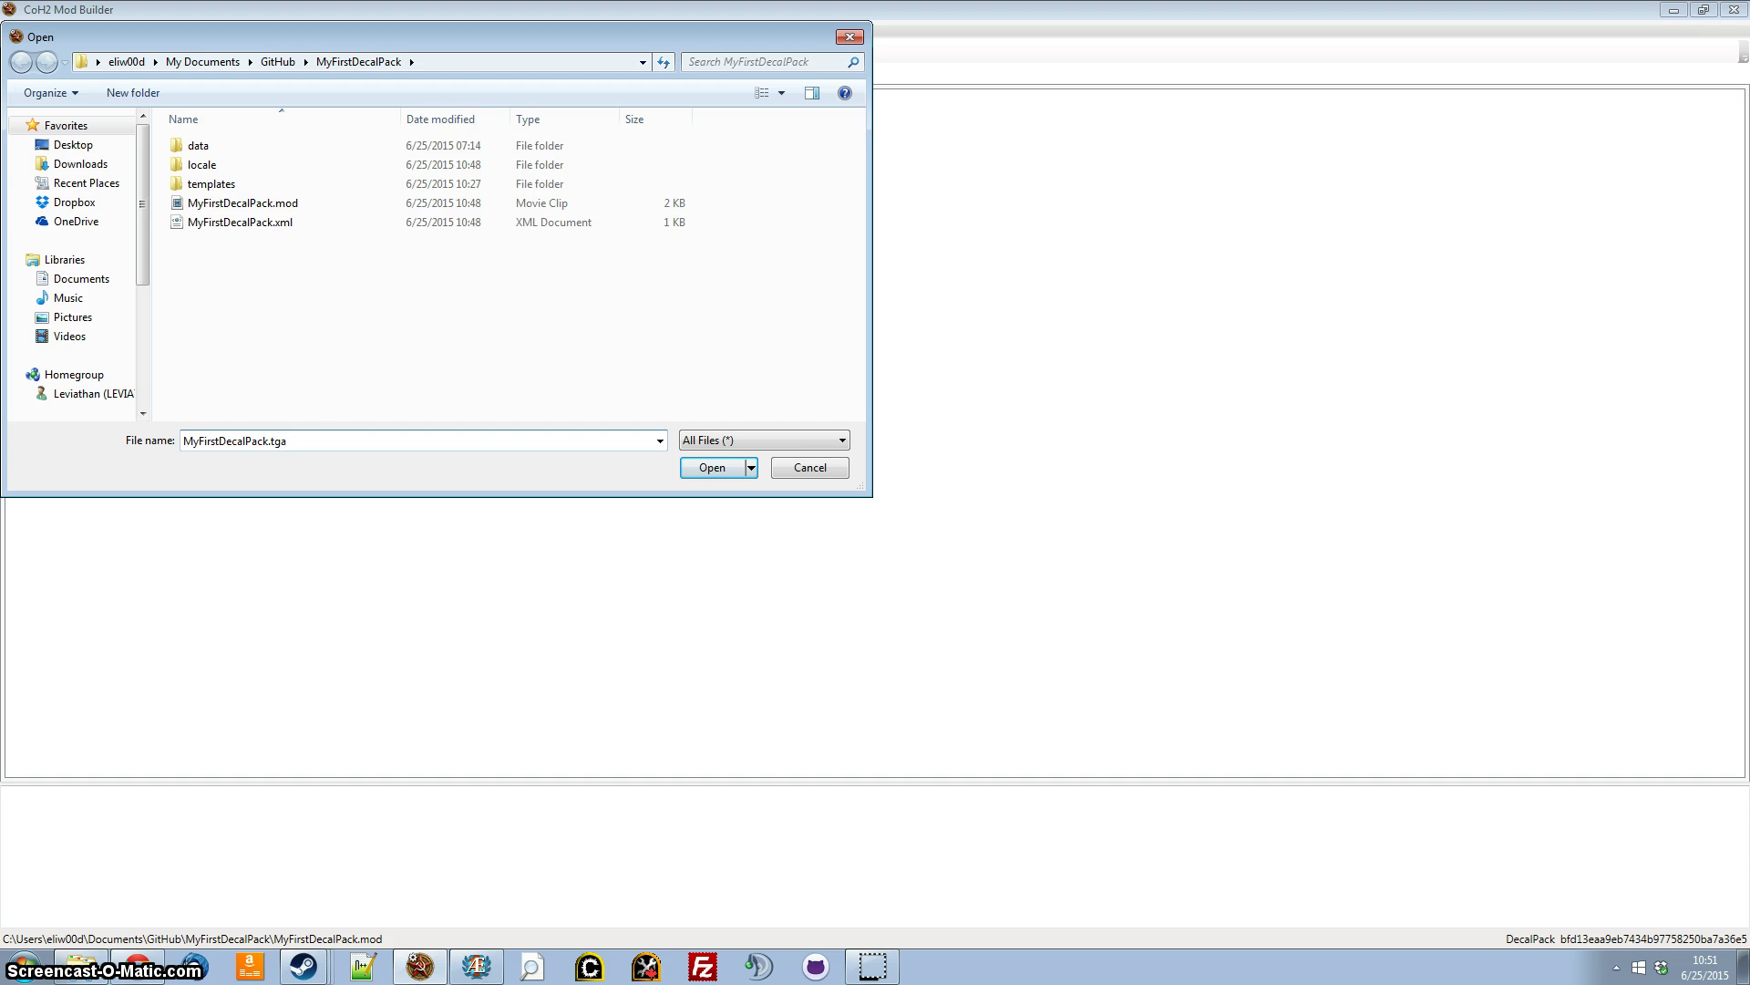
left_click(810, 467)
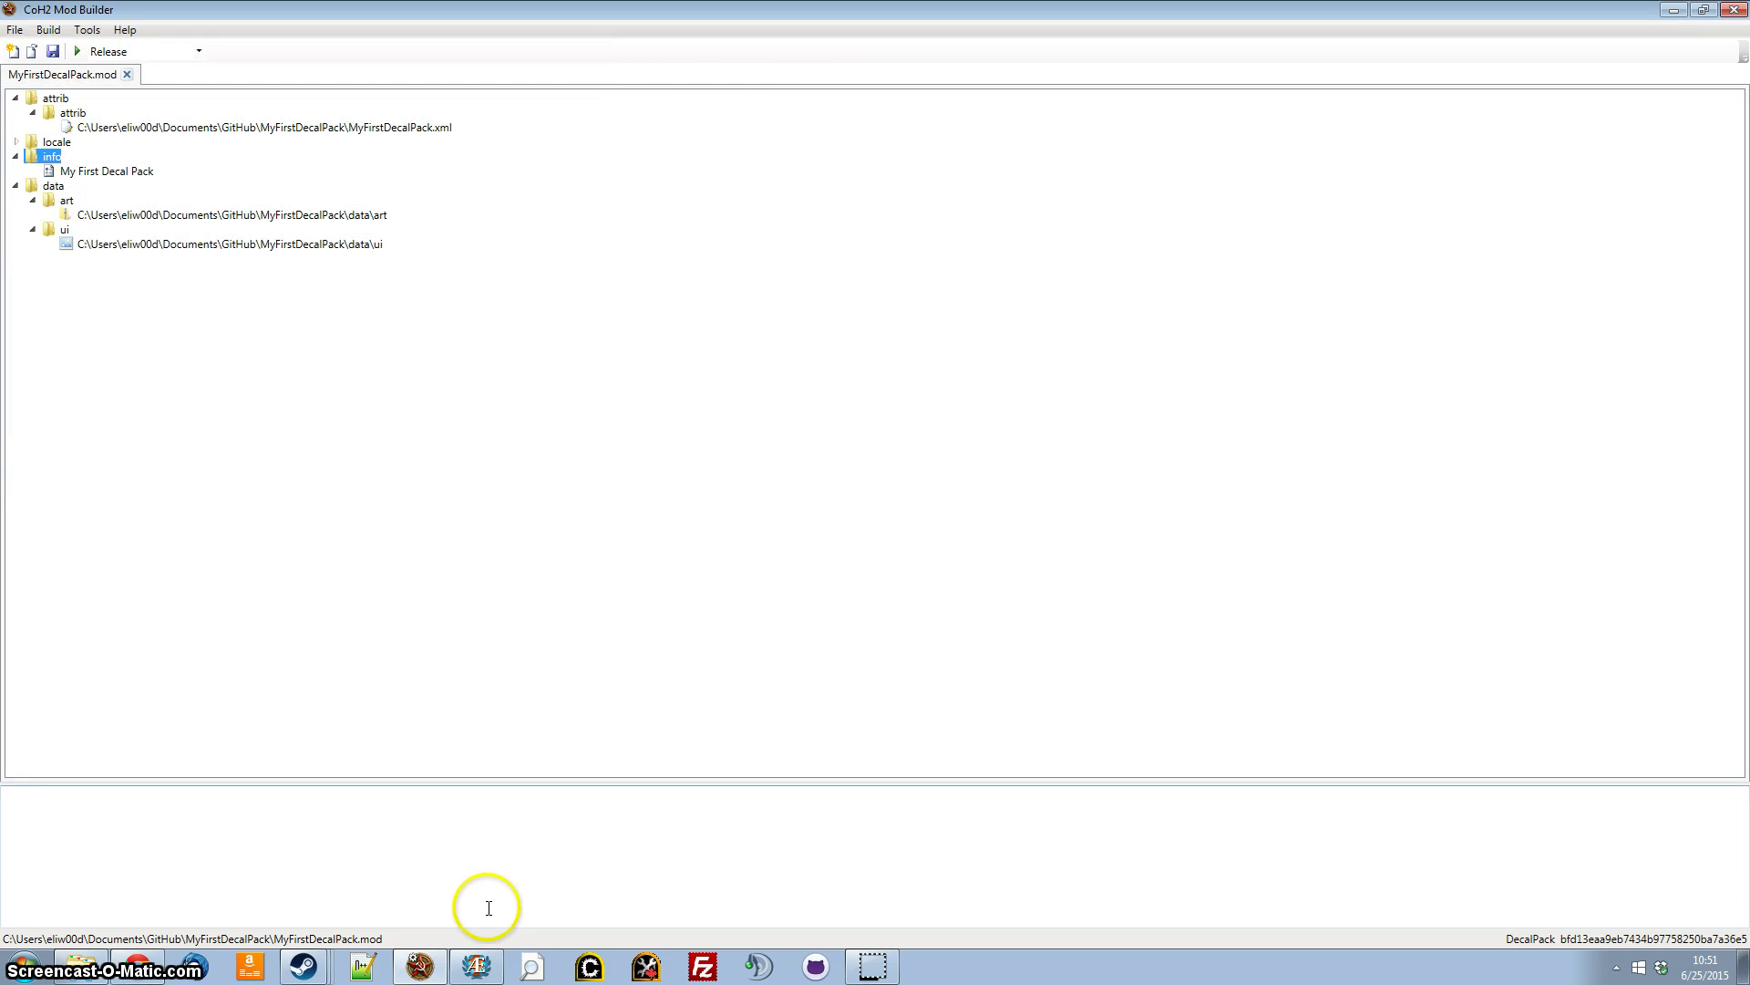
left_click(486, 972)
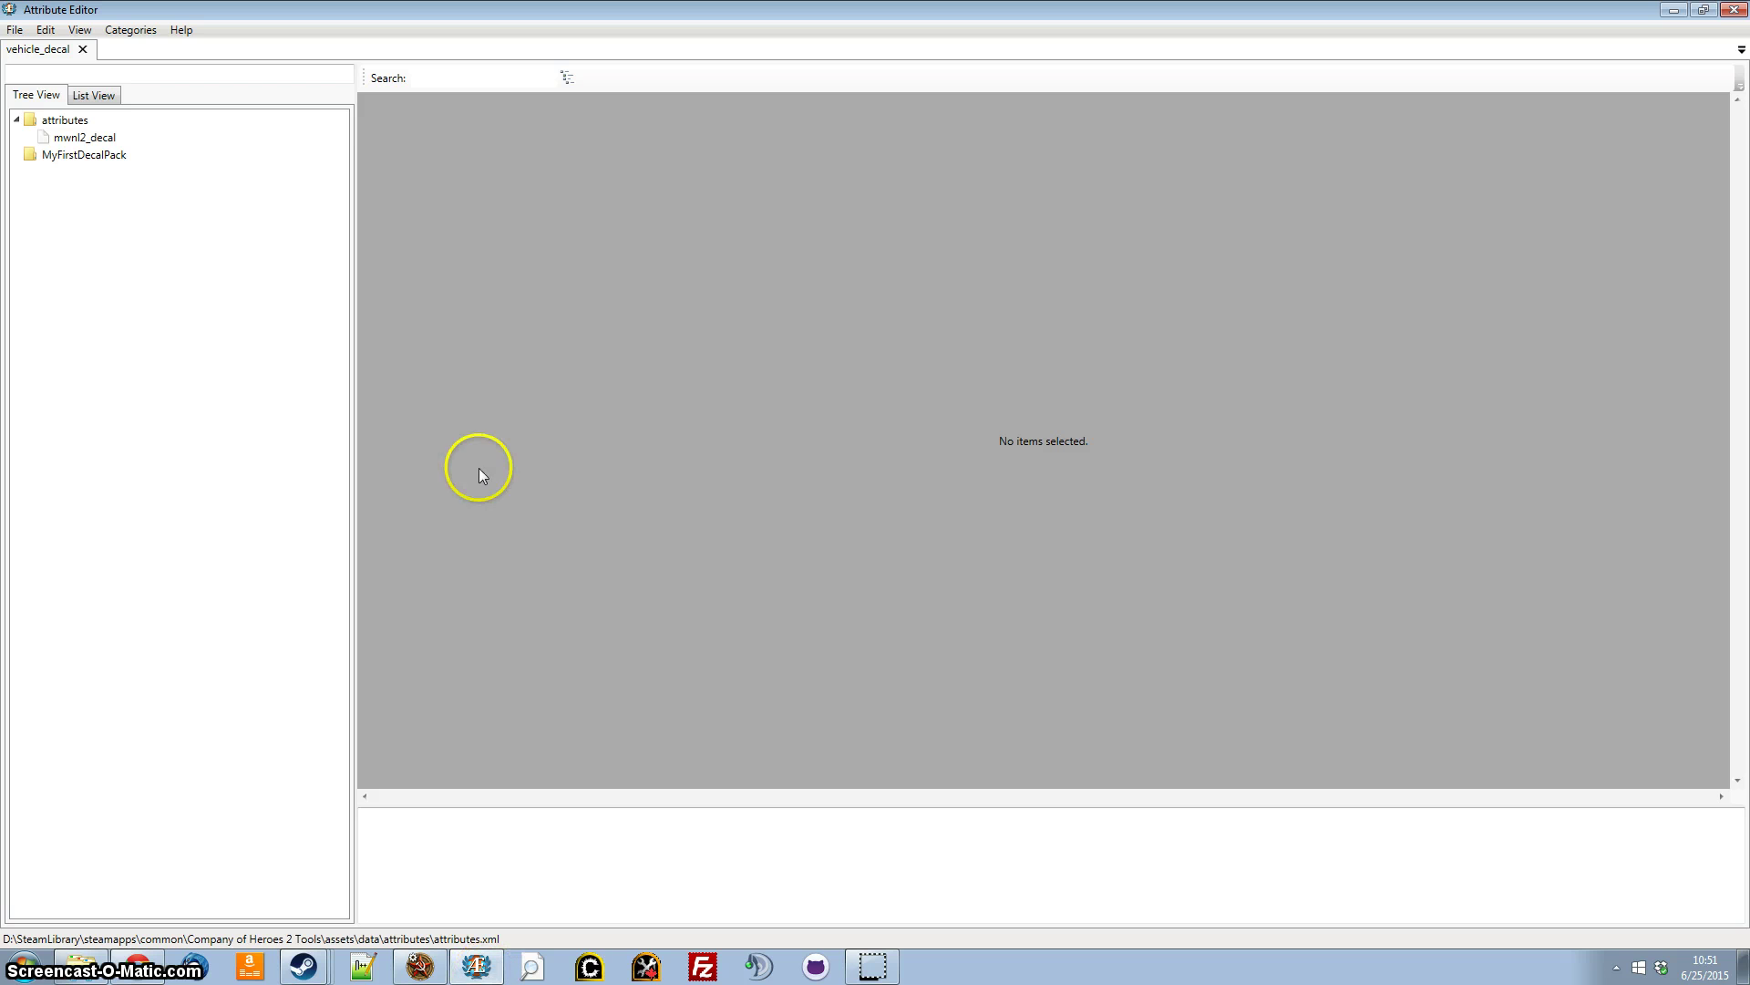
right_click(92, 138)
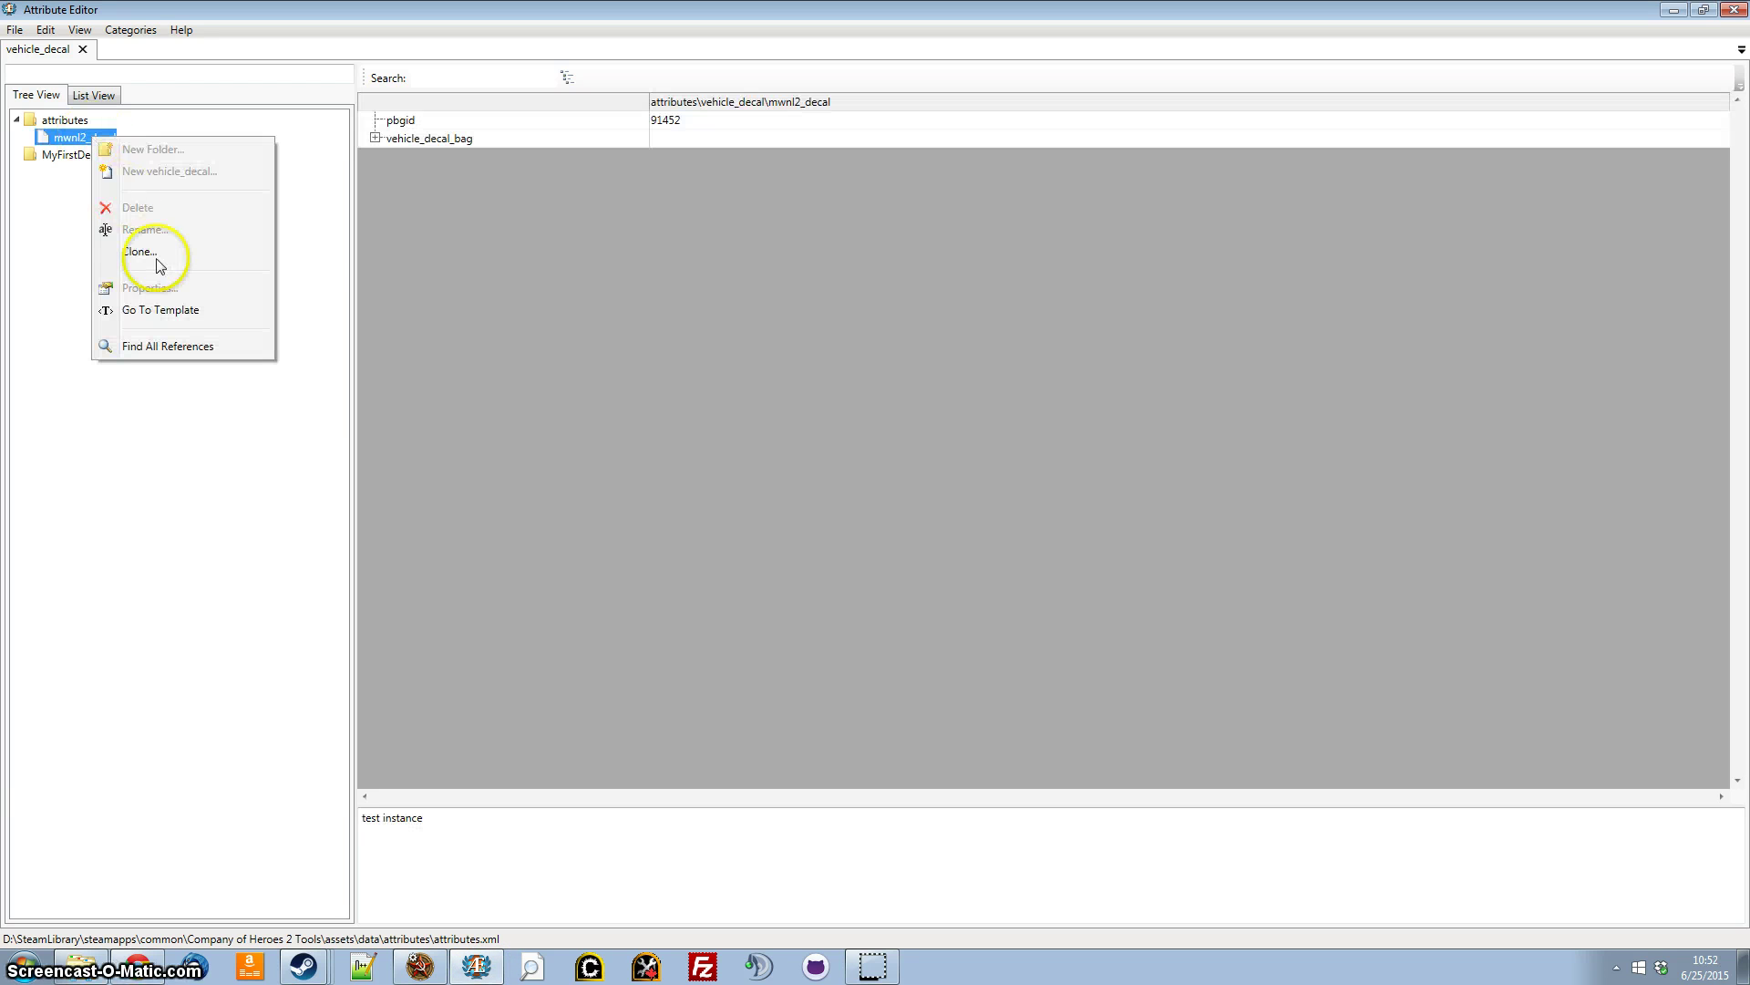
left_click(144, 256)
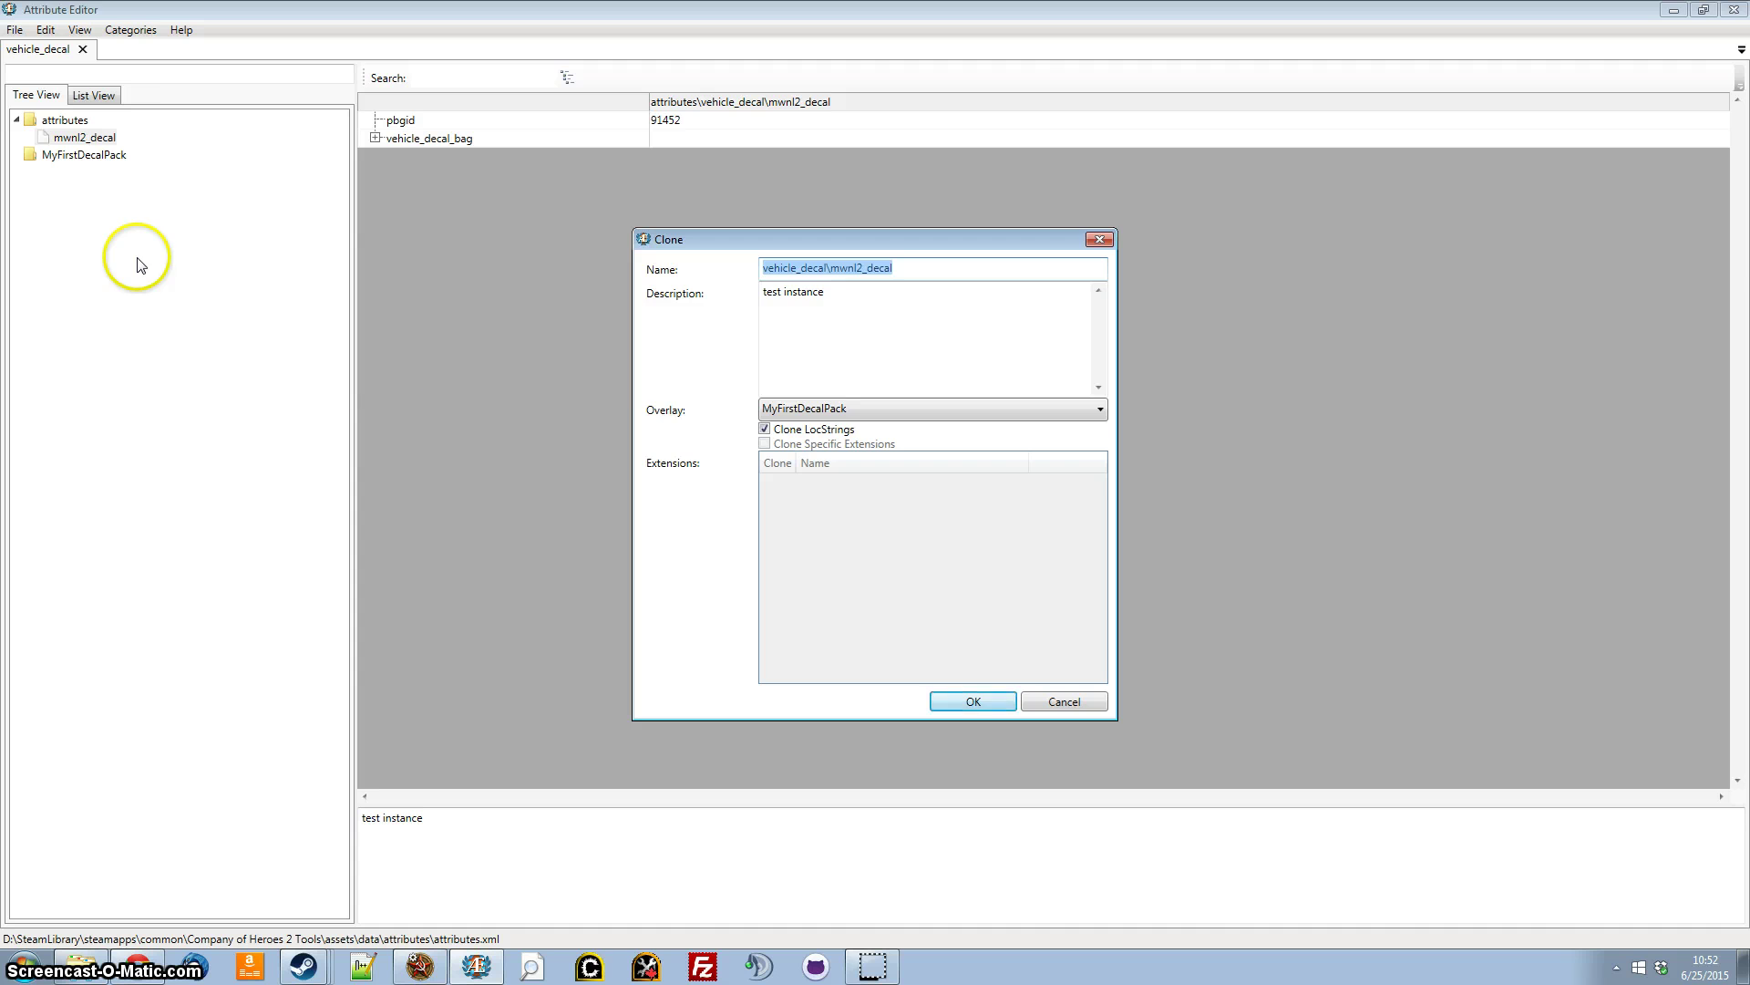
left_click(1064, 702)
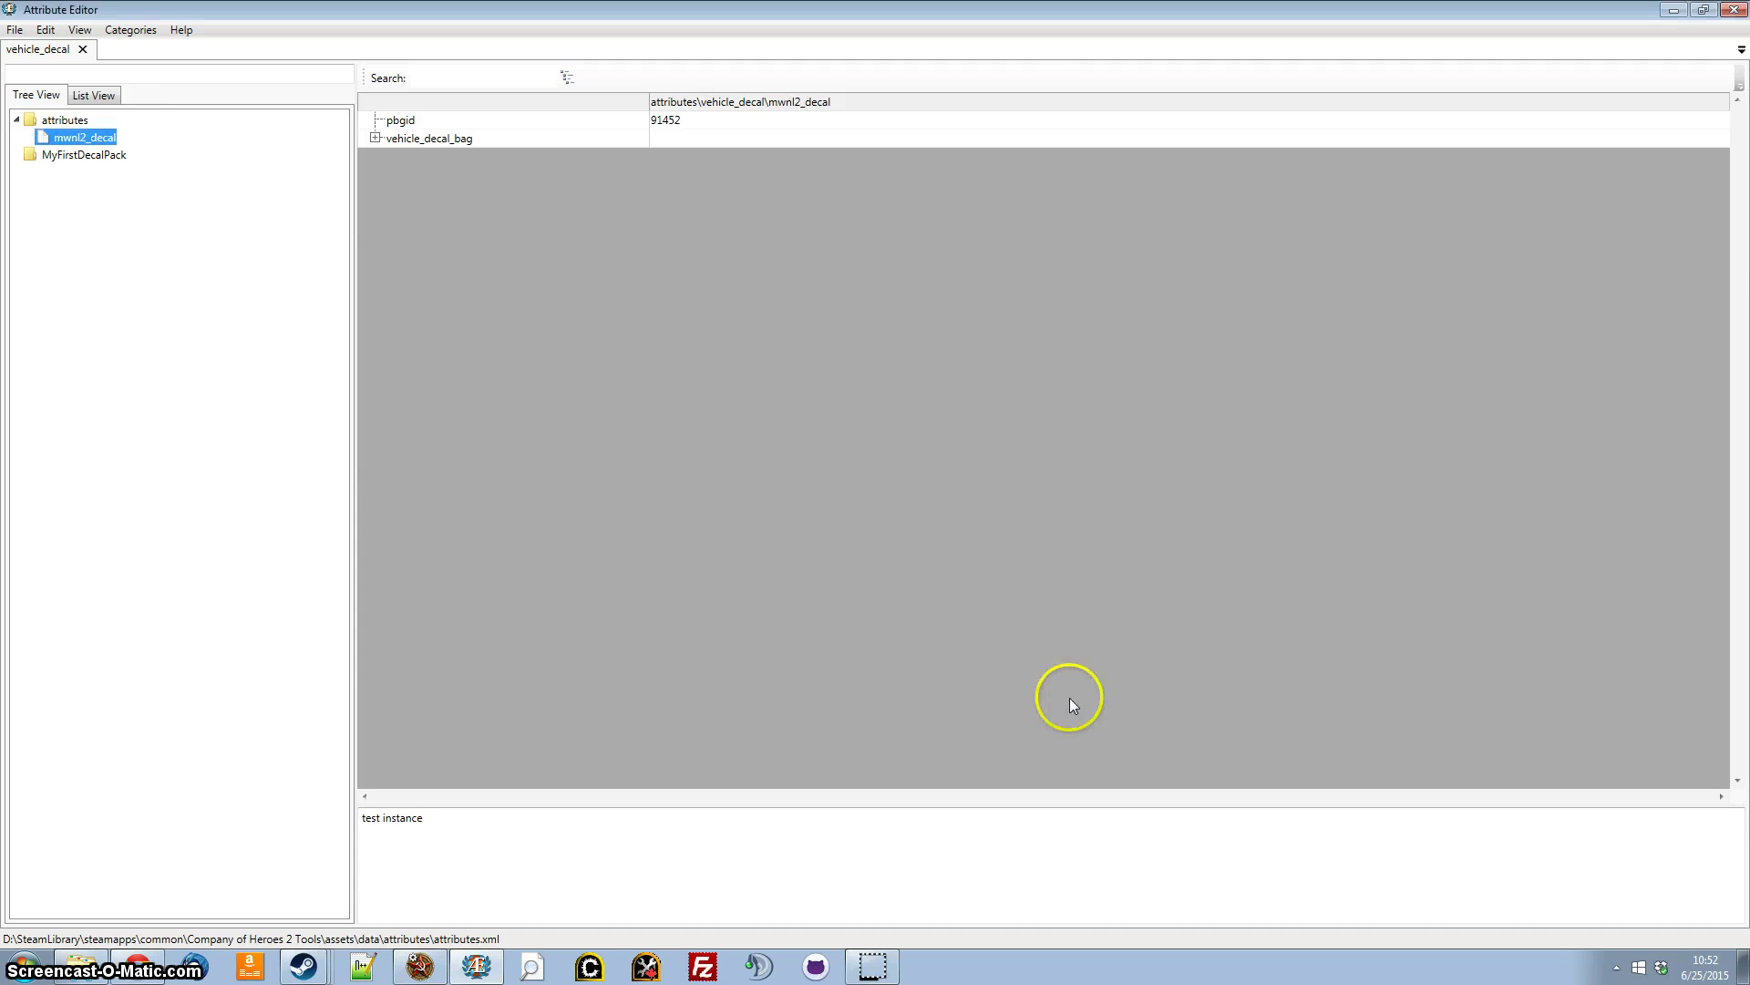
Clone the vehicle decal mwnl2_decal as vehicle_decal\my_first_aef_decal in the MyFirstDecalPack overlay, without cloning LocStrings
left_click(130, 30)
mouse_move(193, 398)
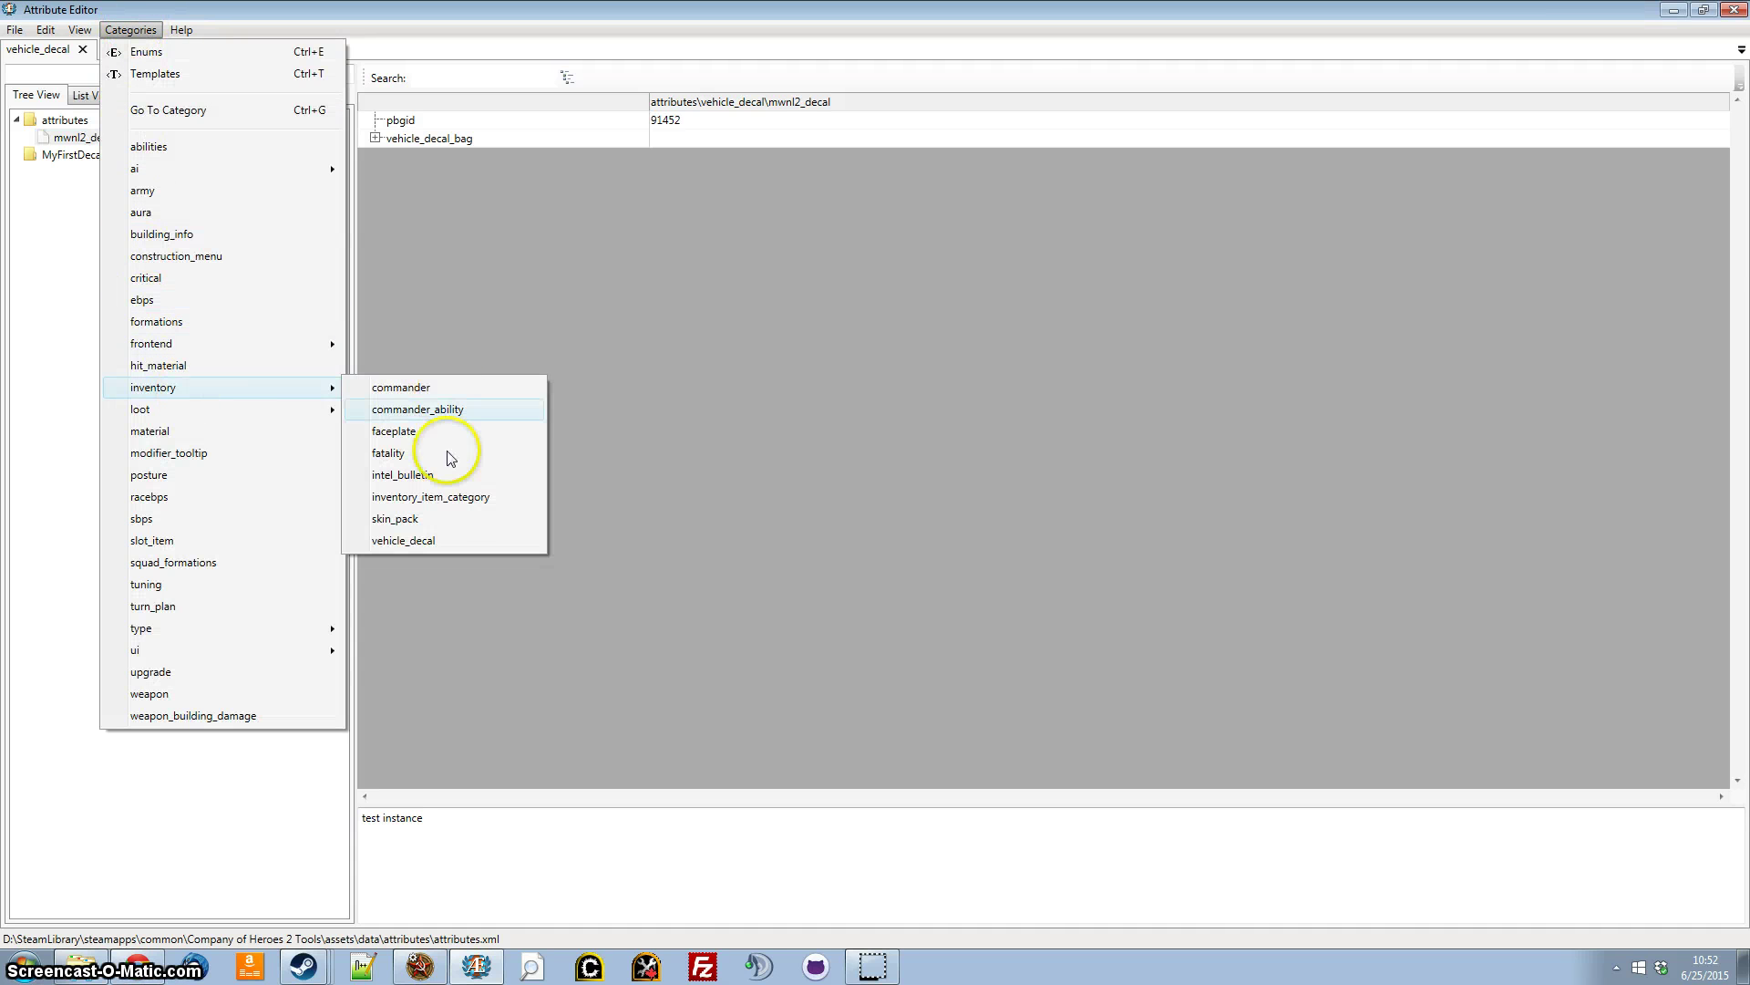
left_click(430, 540)
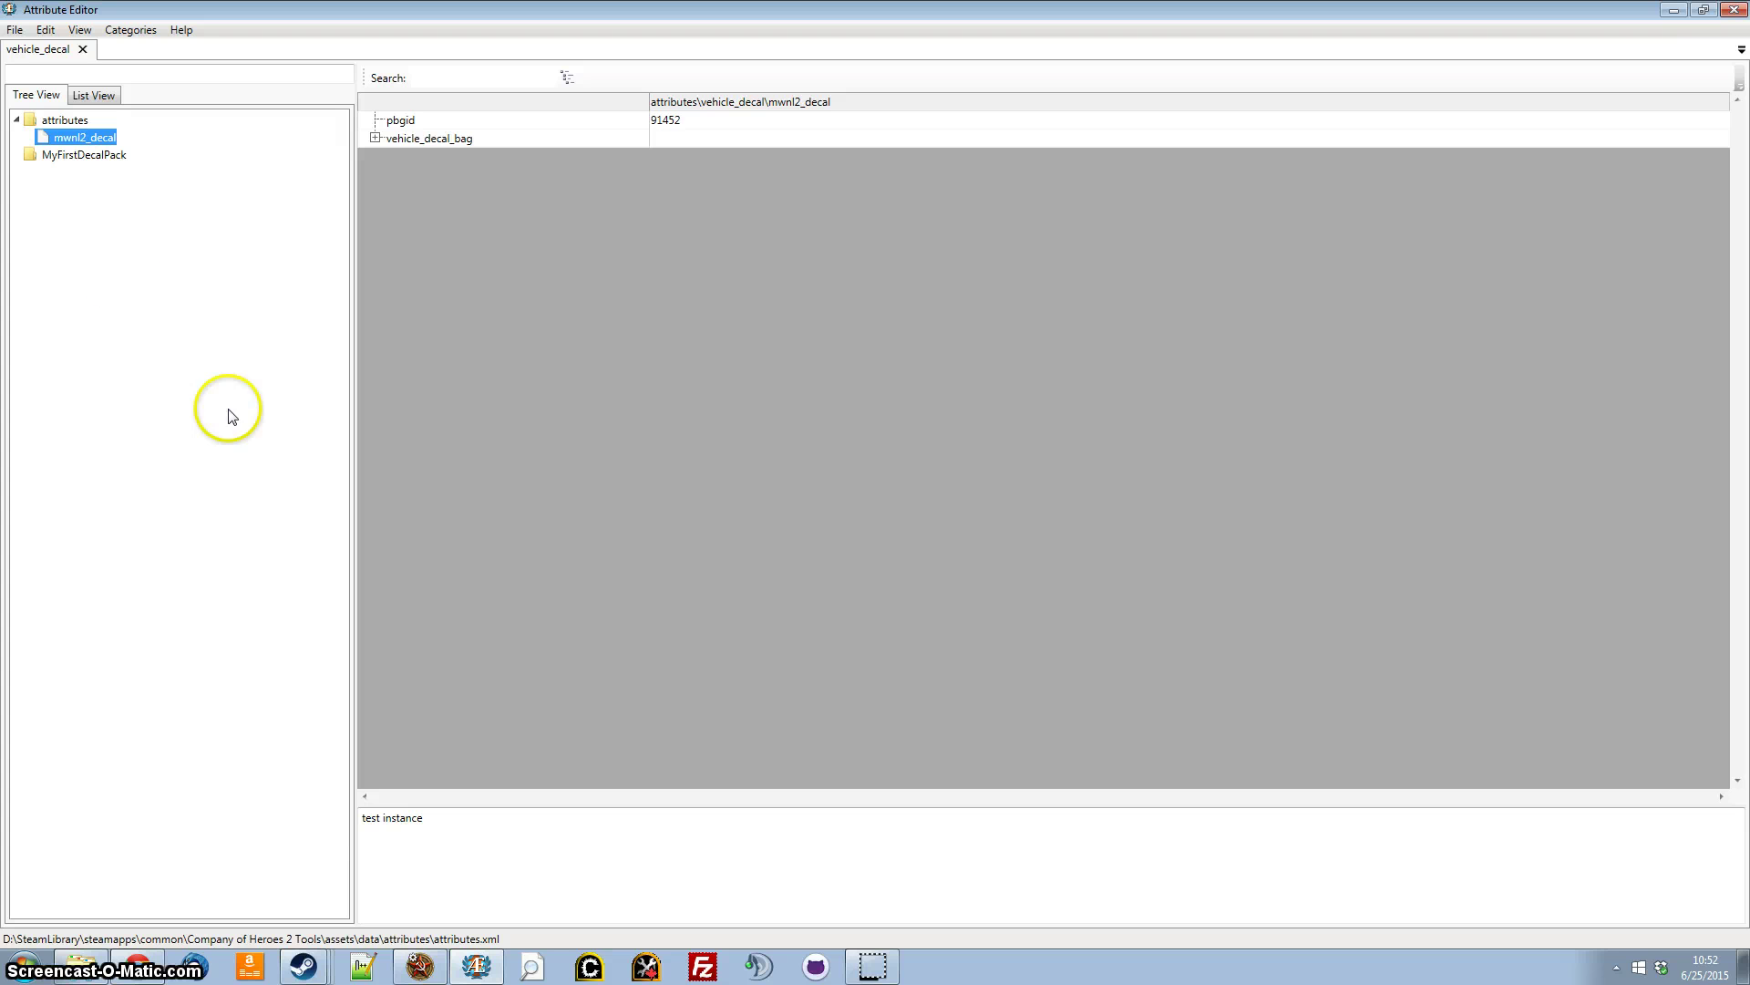
left_click(95, 142)
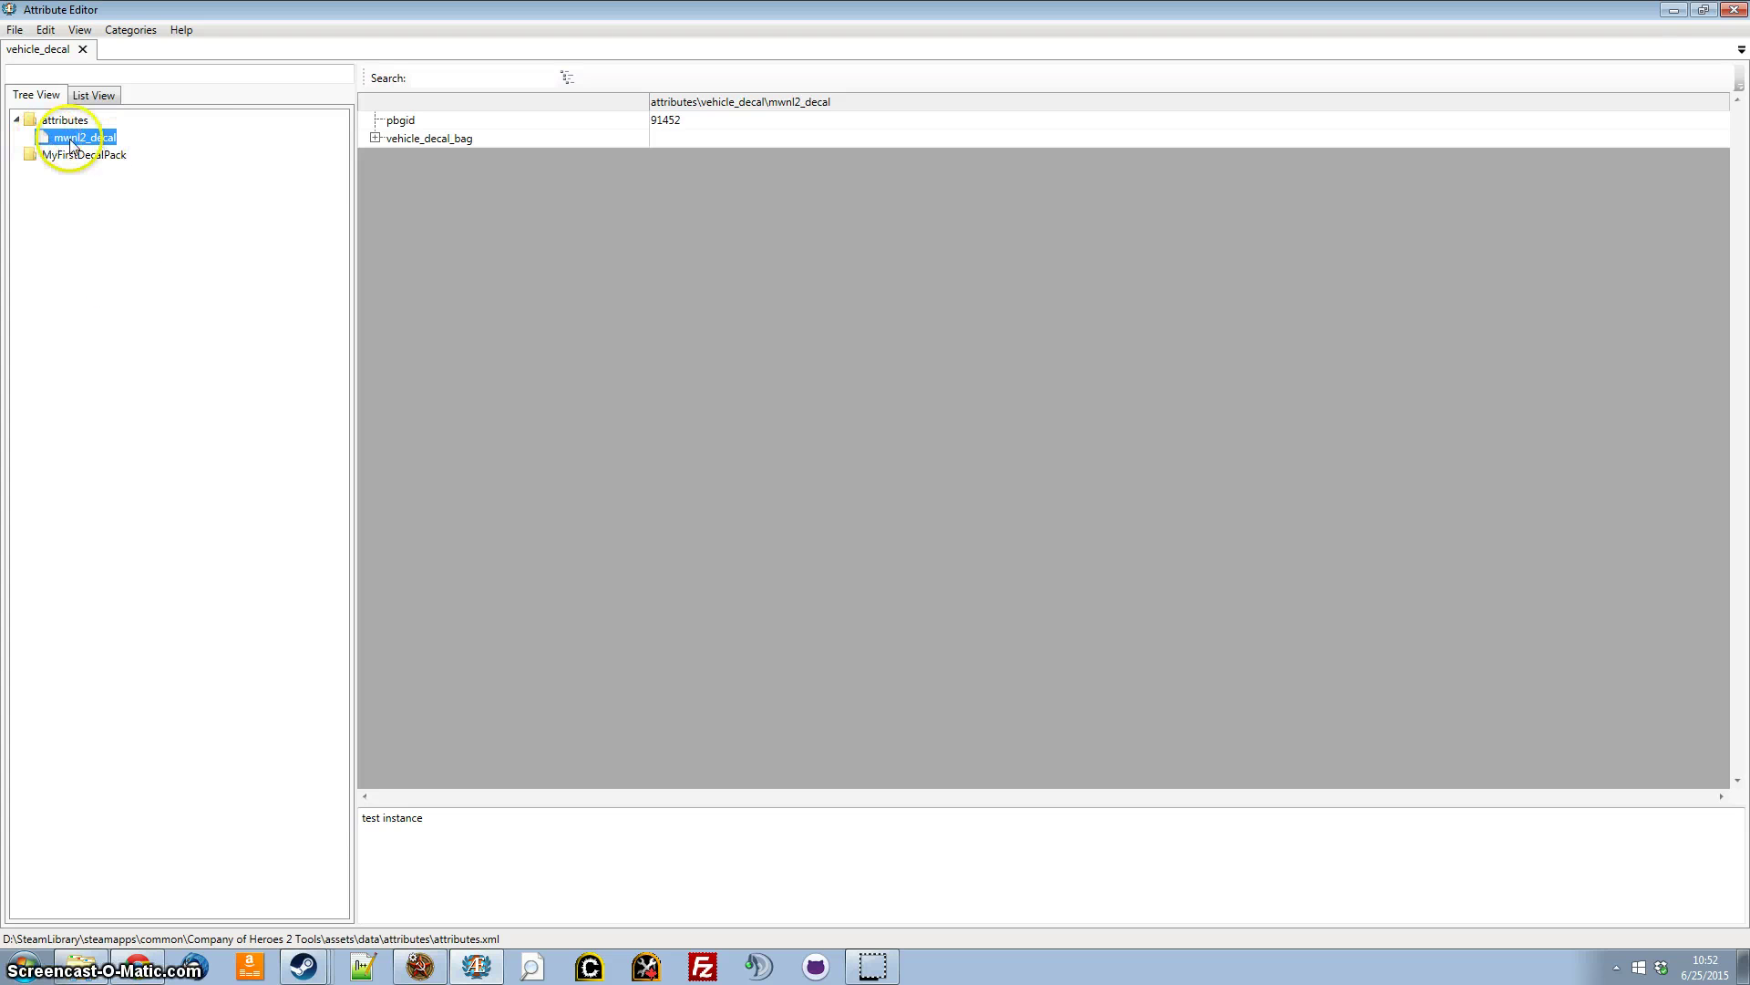
right_click(95, 143)
left_click(124, 260)
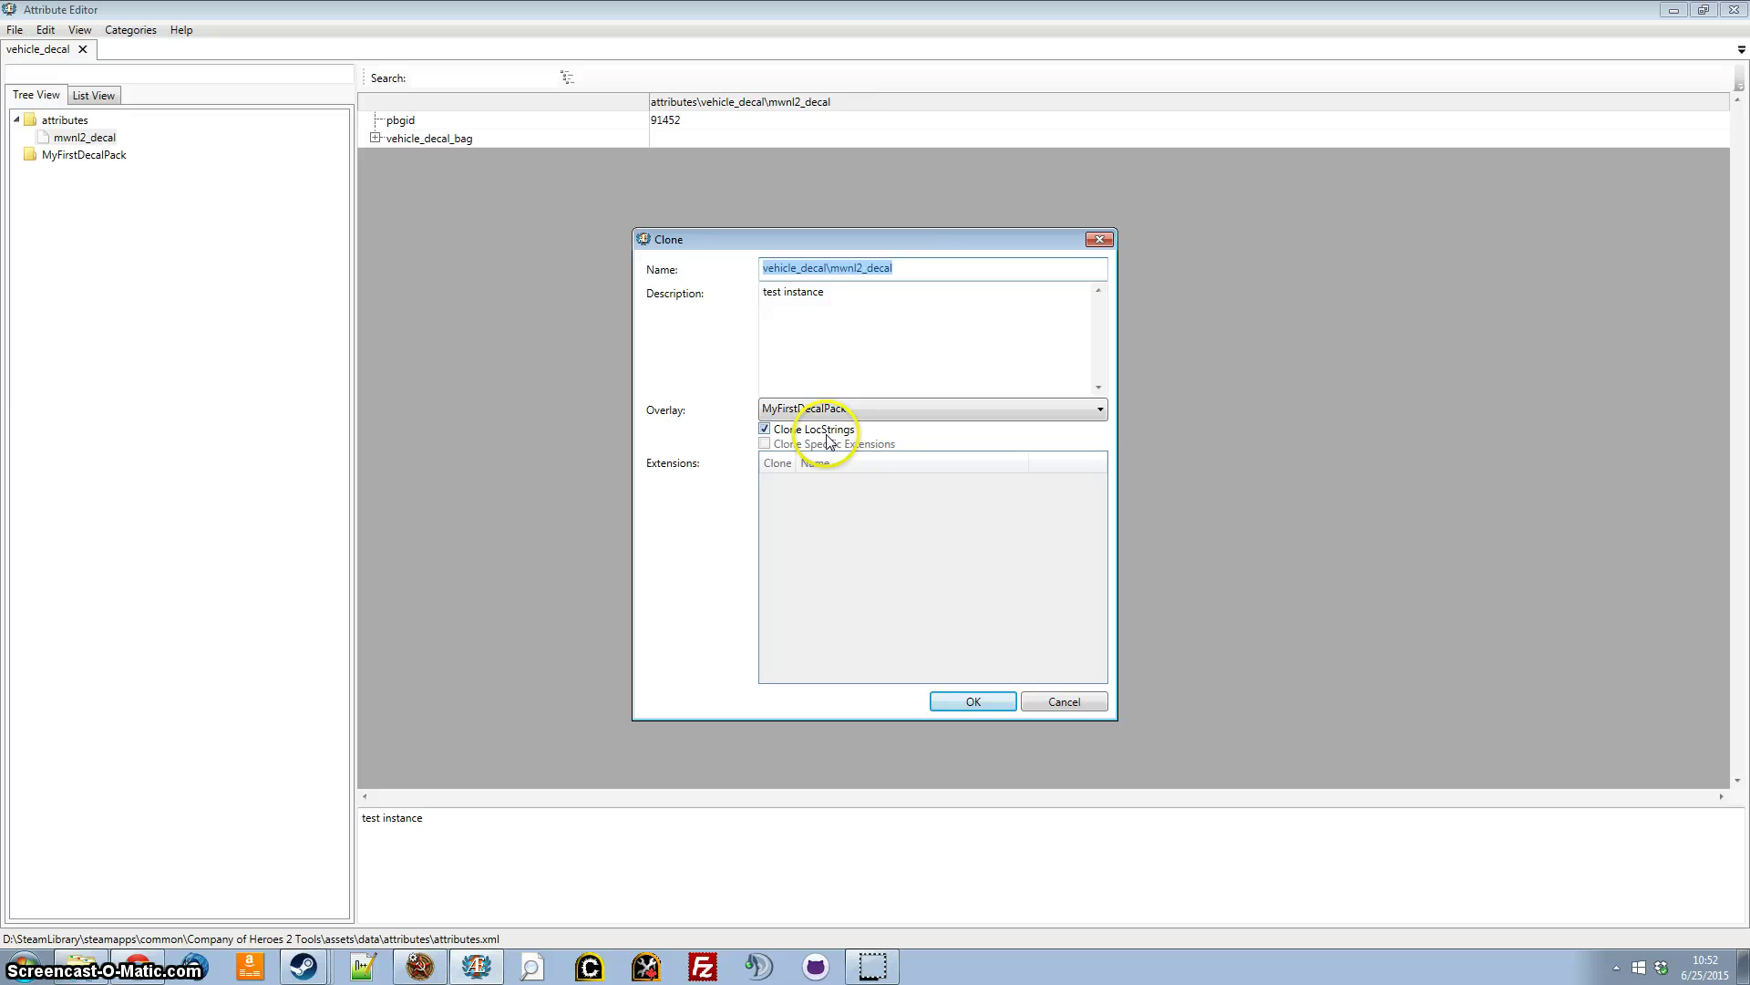
left_click(780, 429)
mouse_move(767, 246)
left_mouse_down()
mouse_move(558, 250)
mouse_move(755, 271)
left_mouse_up()
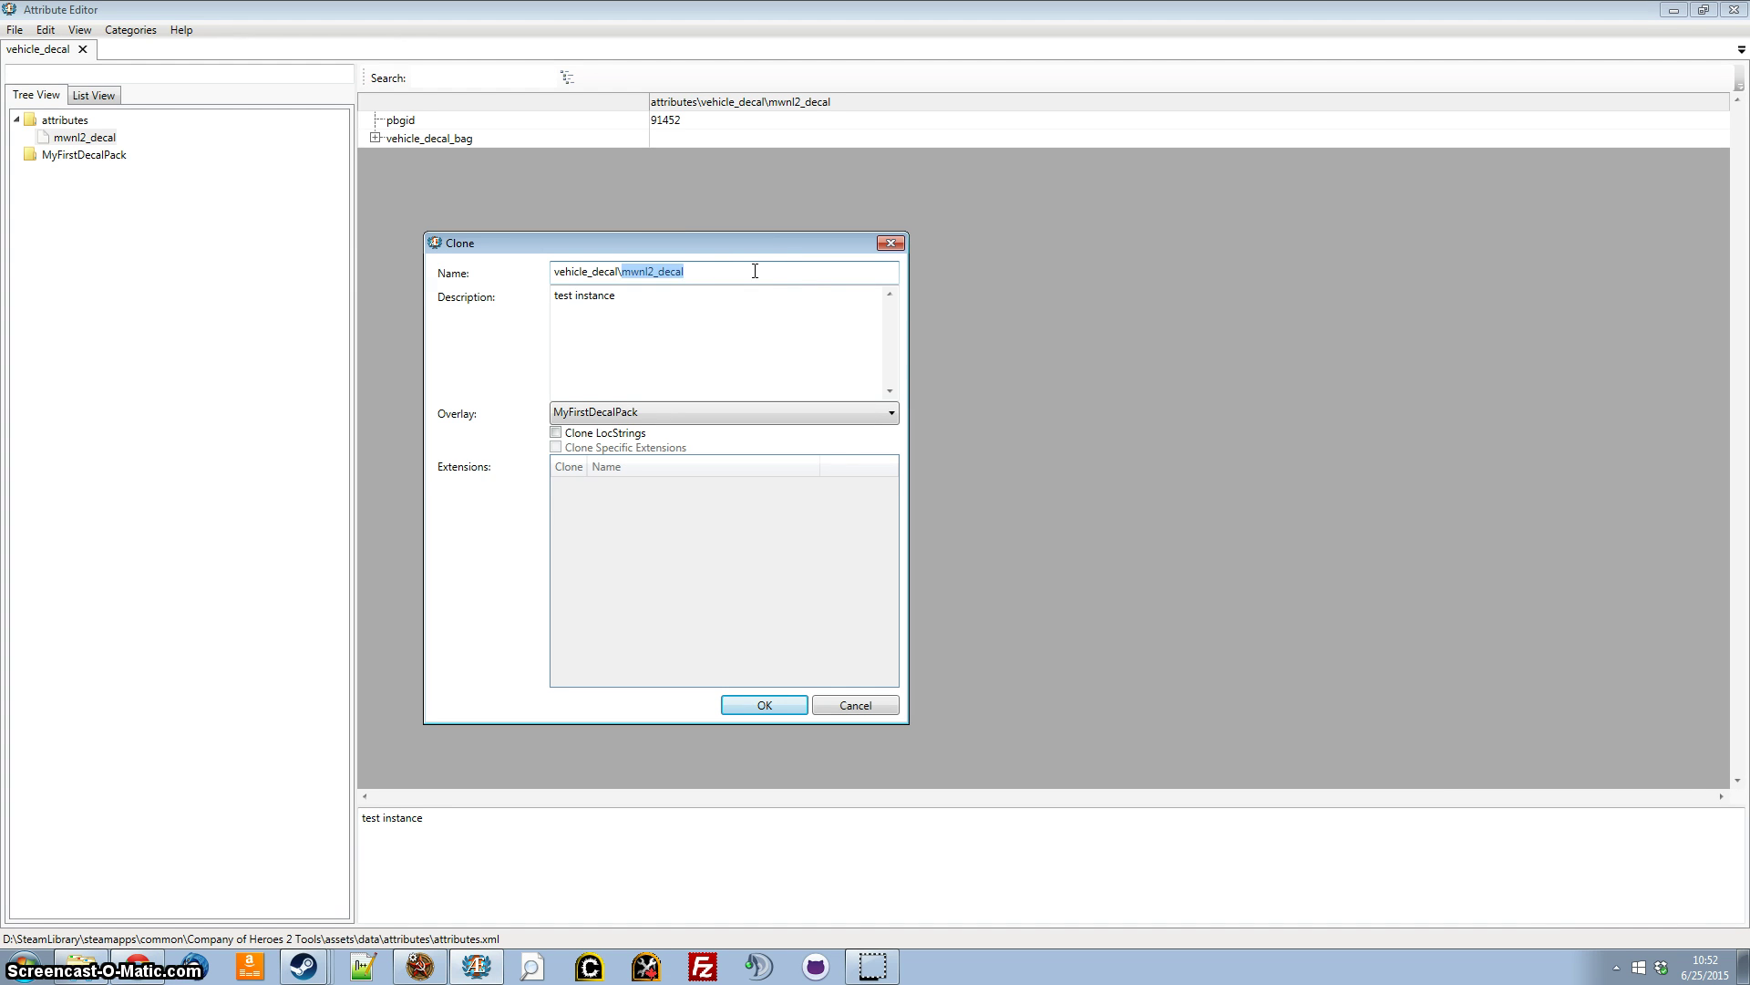
type("my_first_aef")
left_click(779, 705)
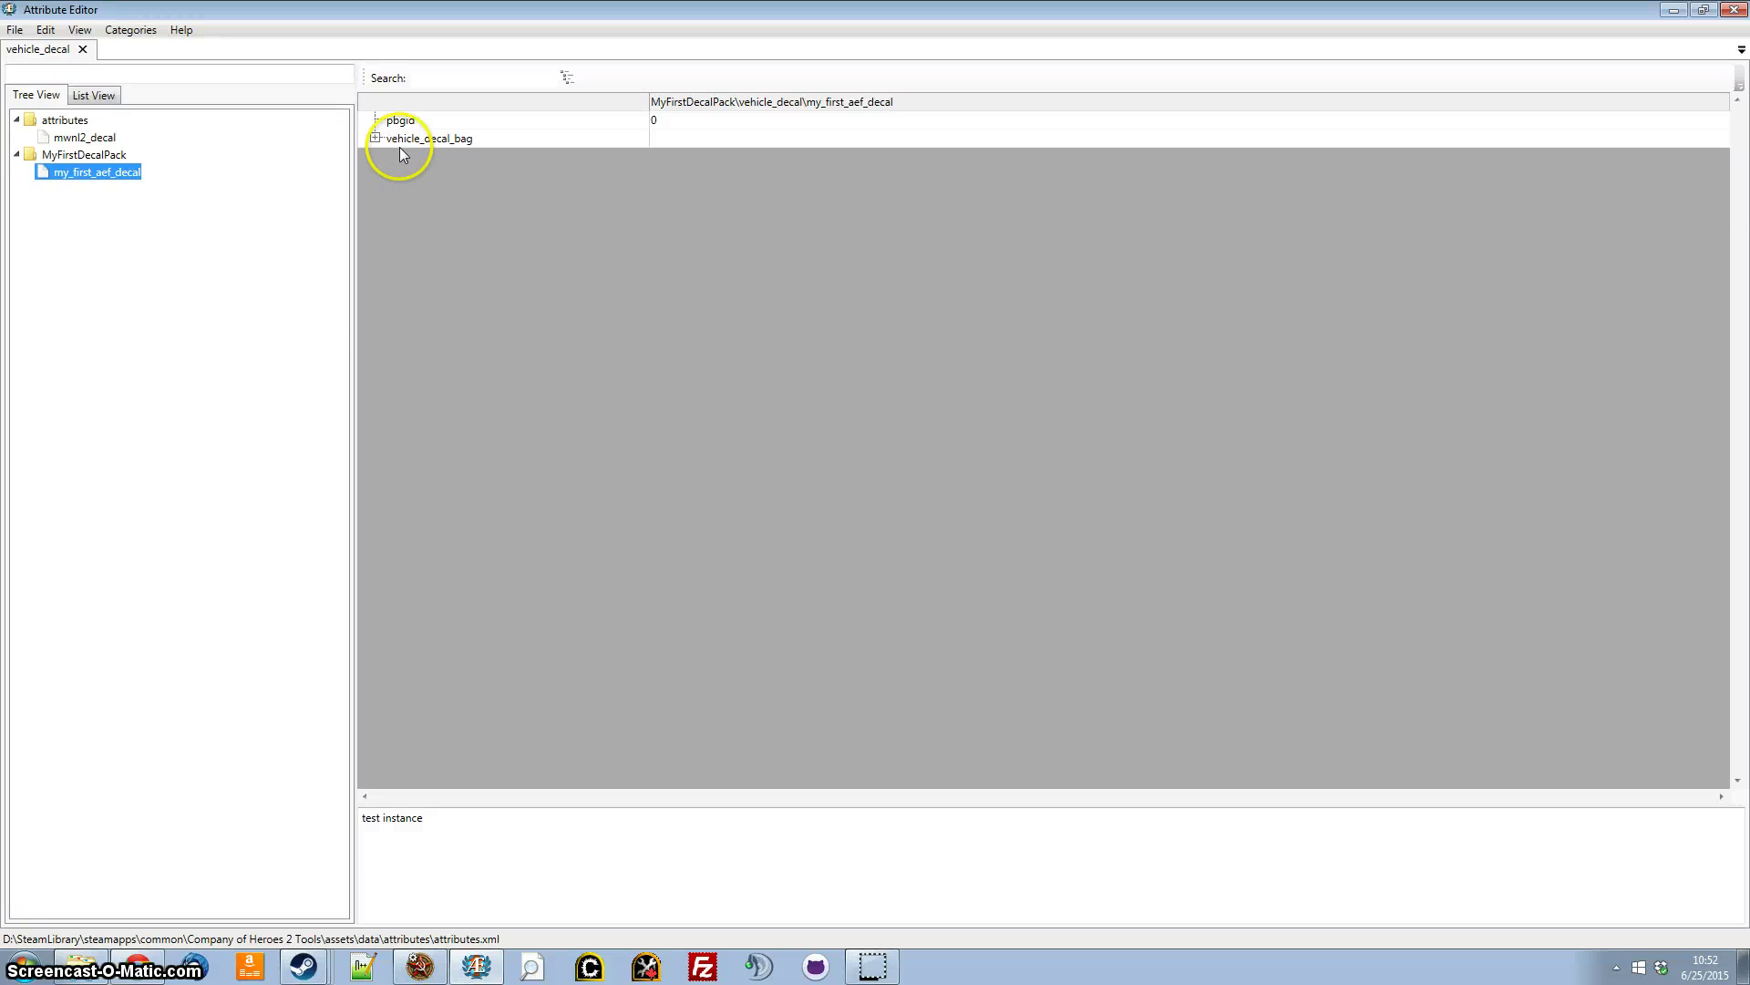
Remove the german, soviet and west_german entries from my_first_aef_decal's server_item races, keeping only aef
left_click(375, 138)
left_click(398, 235)
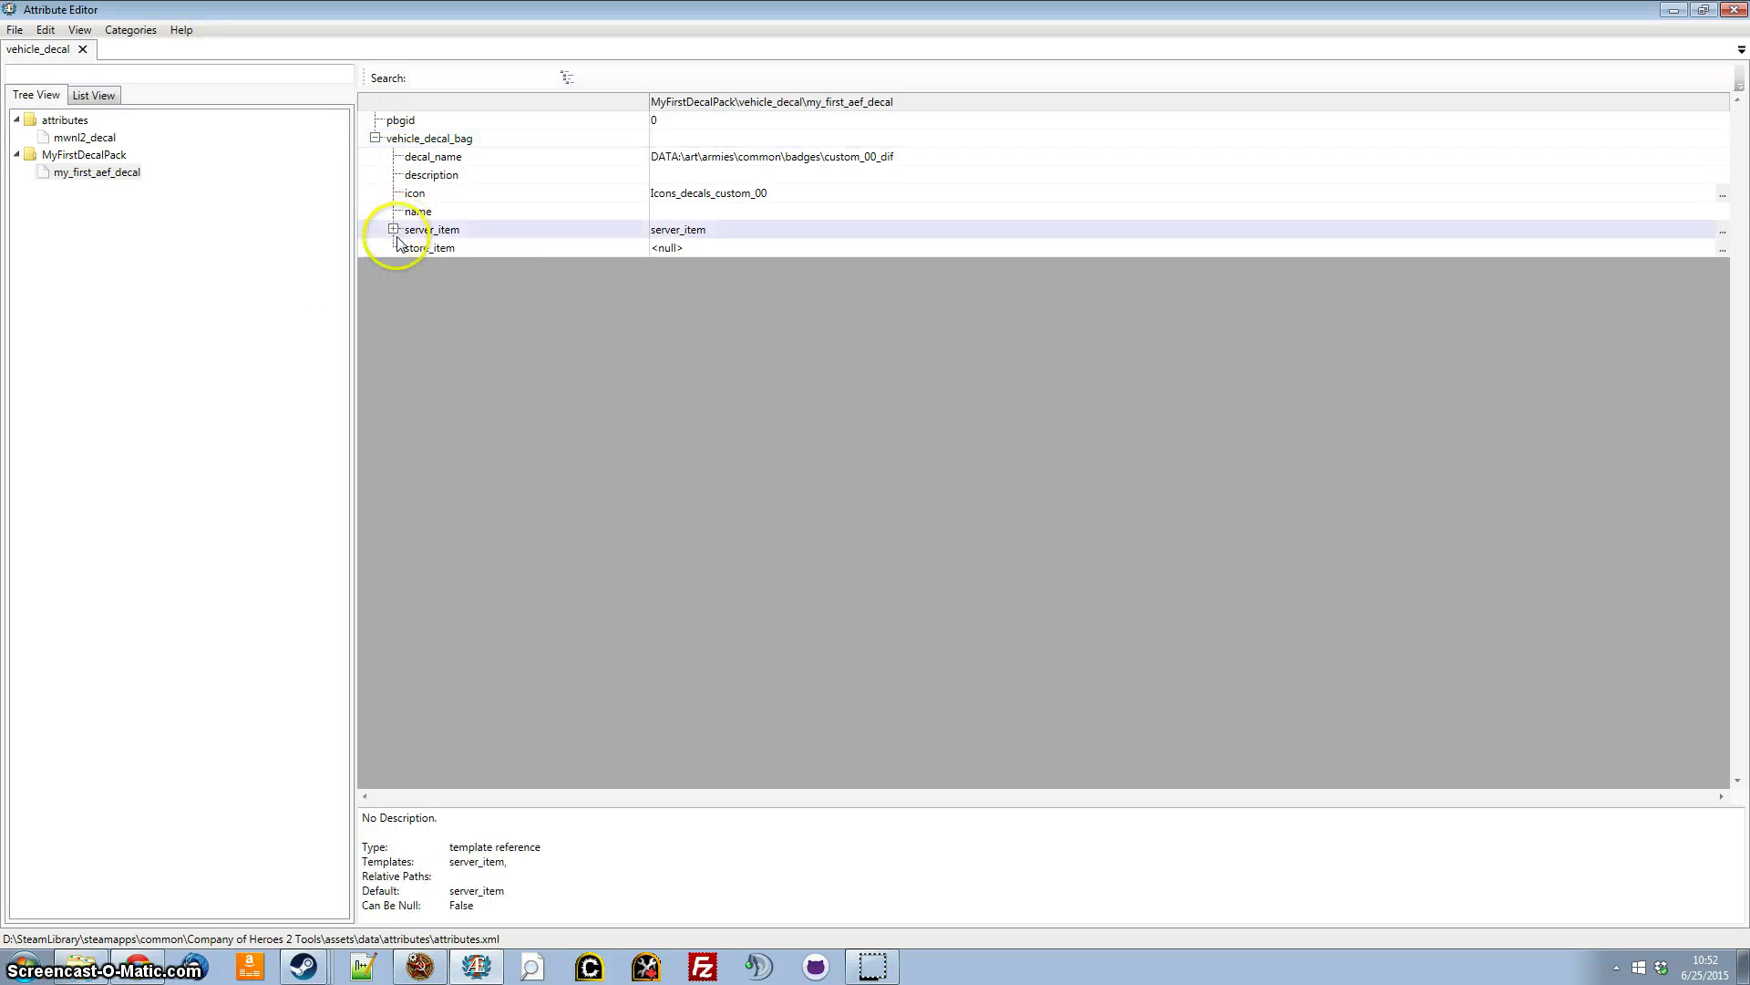
left_click(393, 229)
left_click(412, 302)
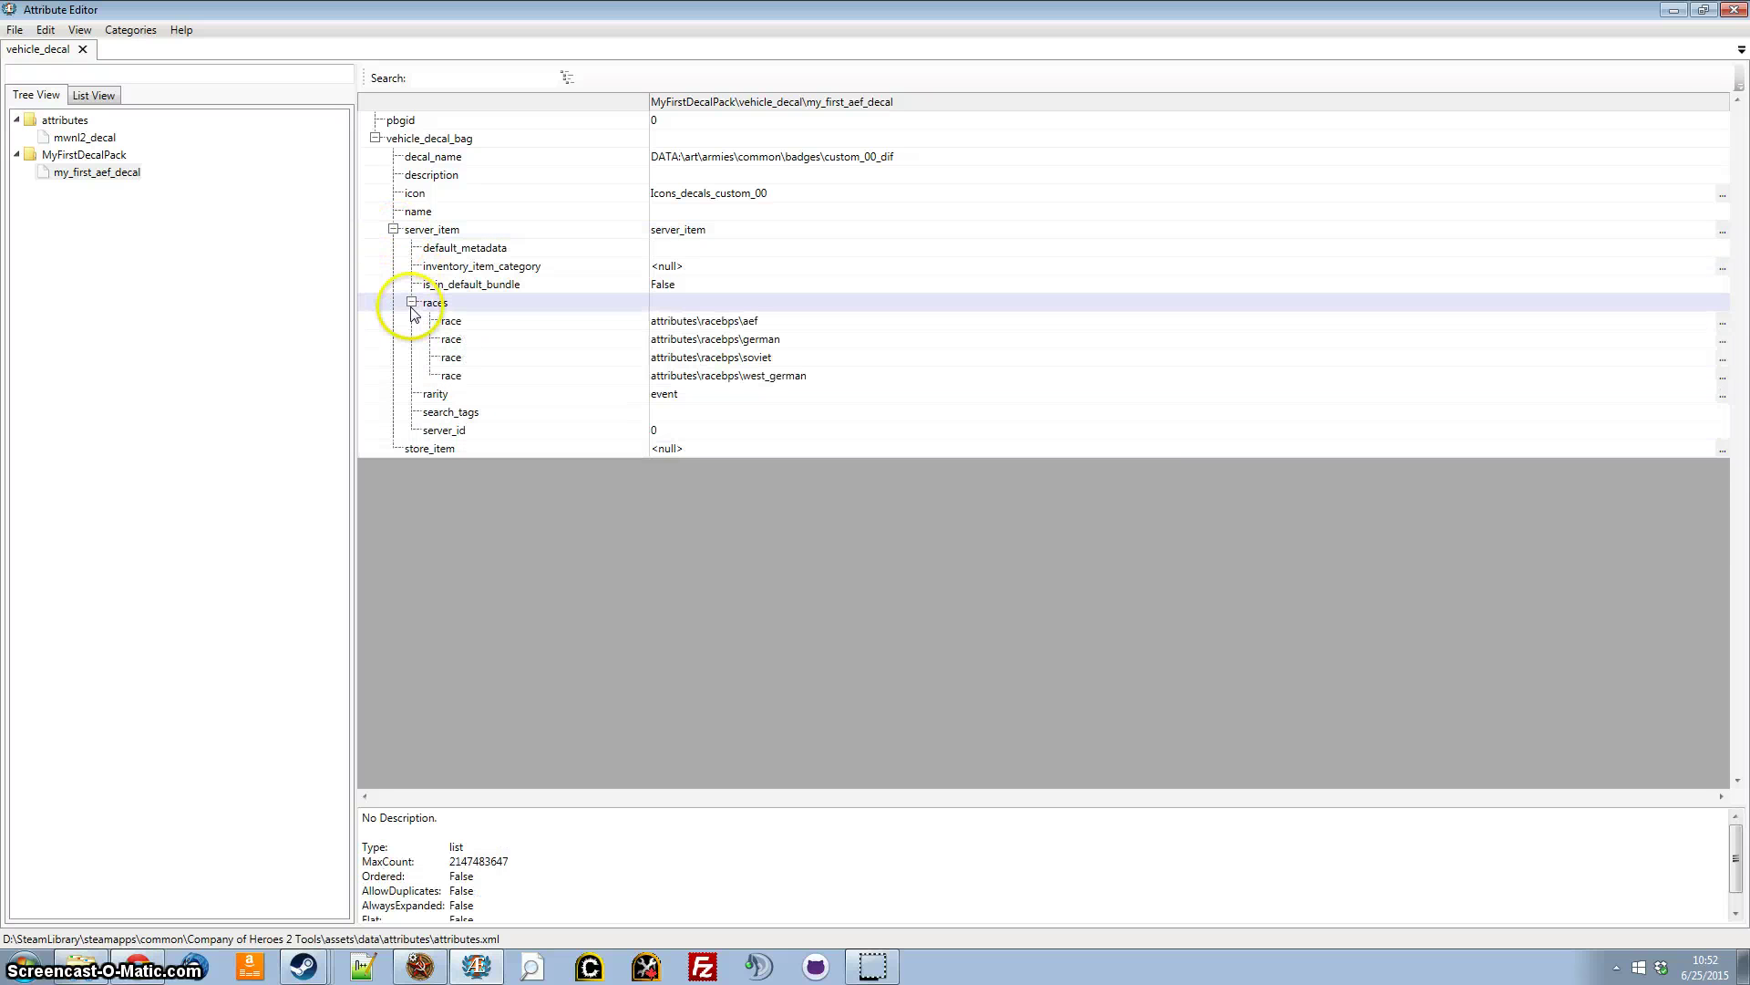
left_click_drag(682, 334, 707, 378)
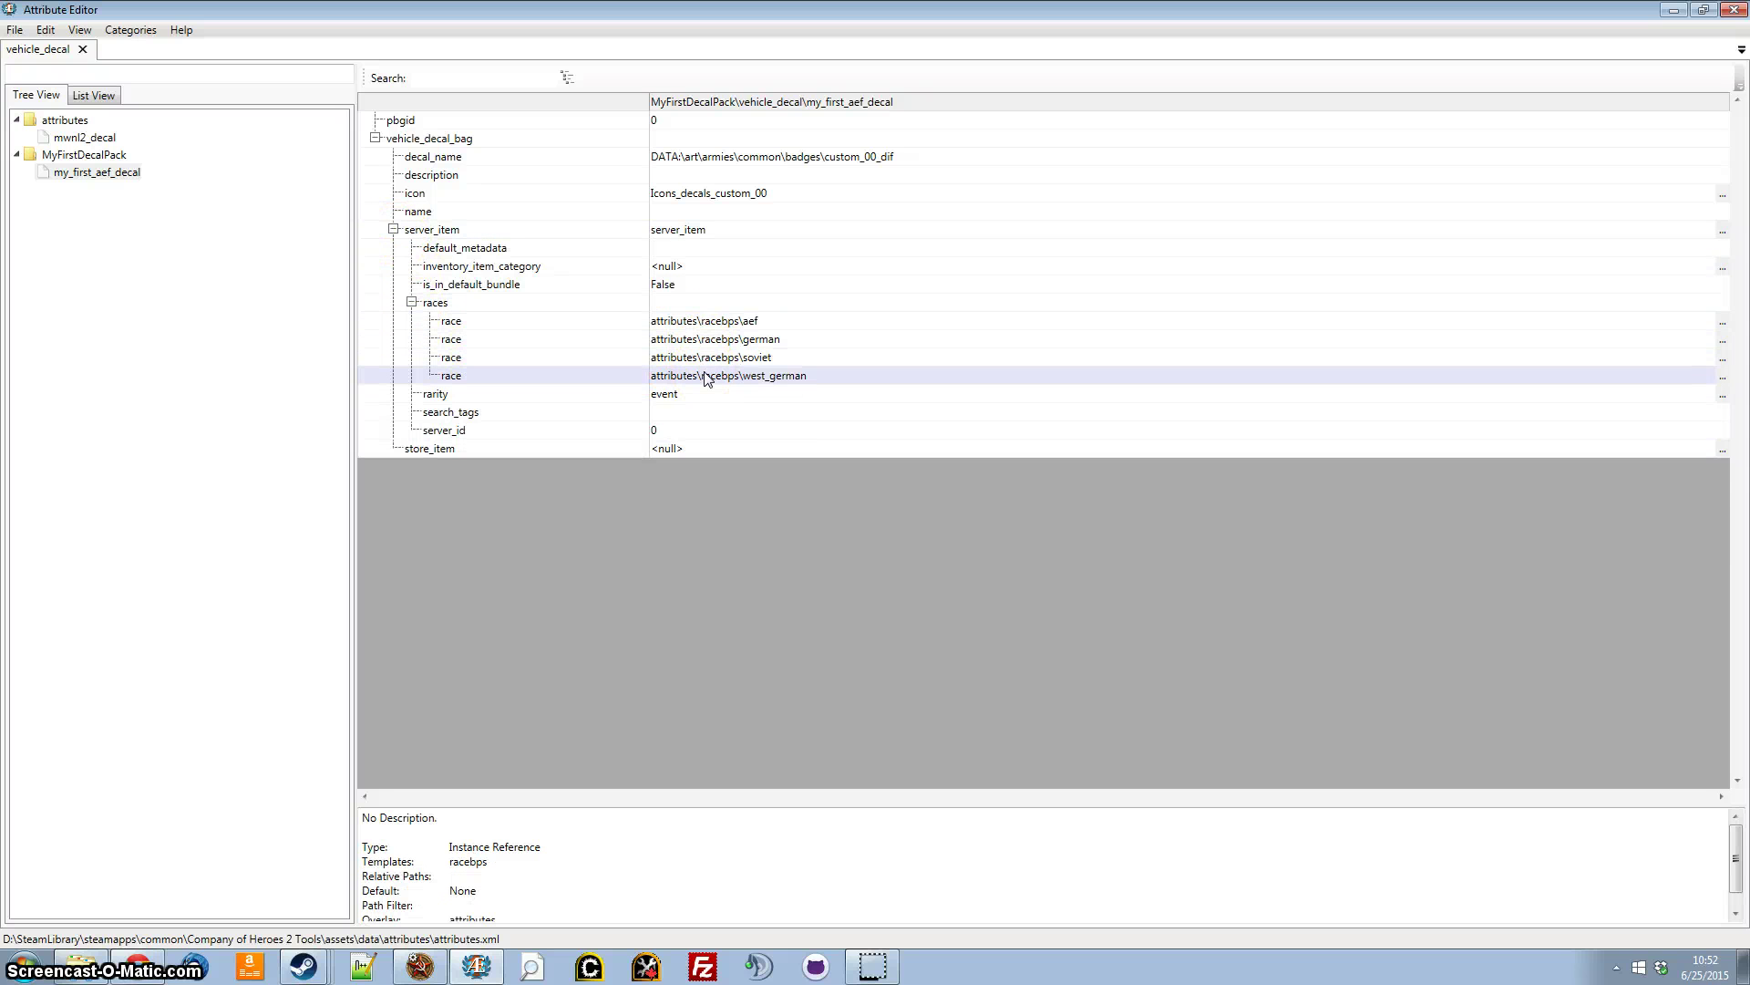
left_click(765, 159)
left_click_drag(698, 319, 716, 375)
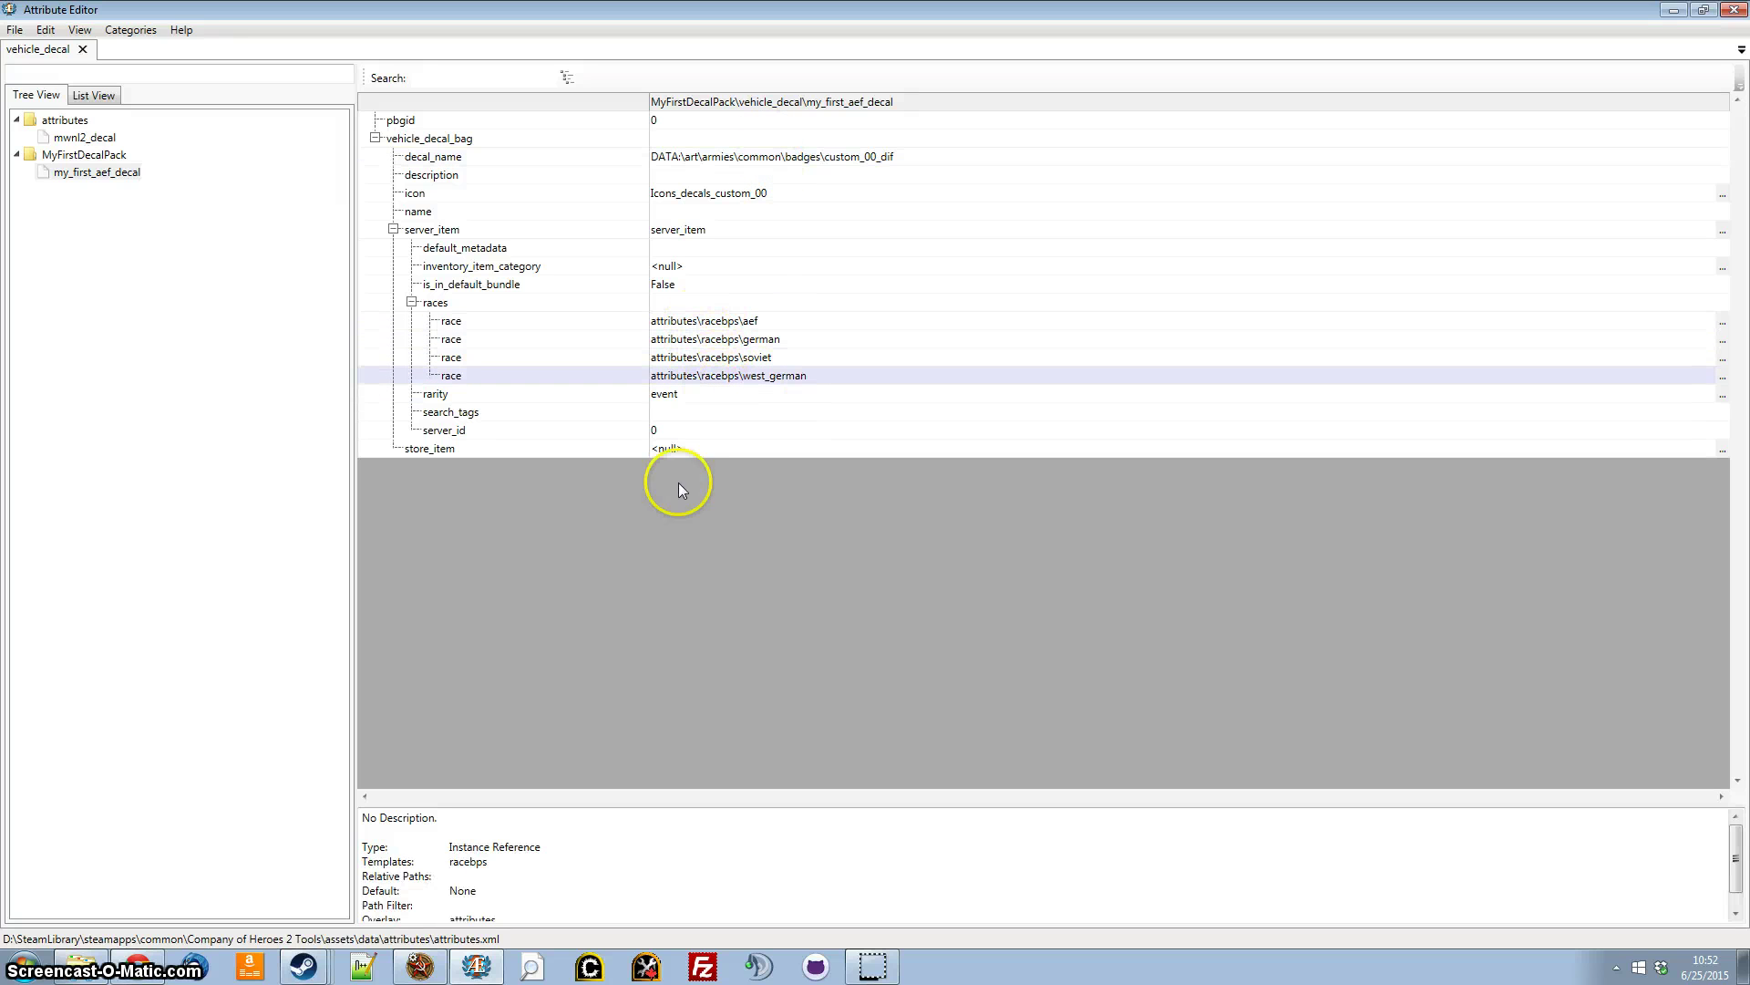
left_click(762, 339)
key("Delete")
key("Delete")
key("Delete")
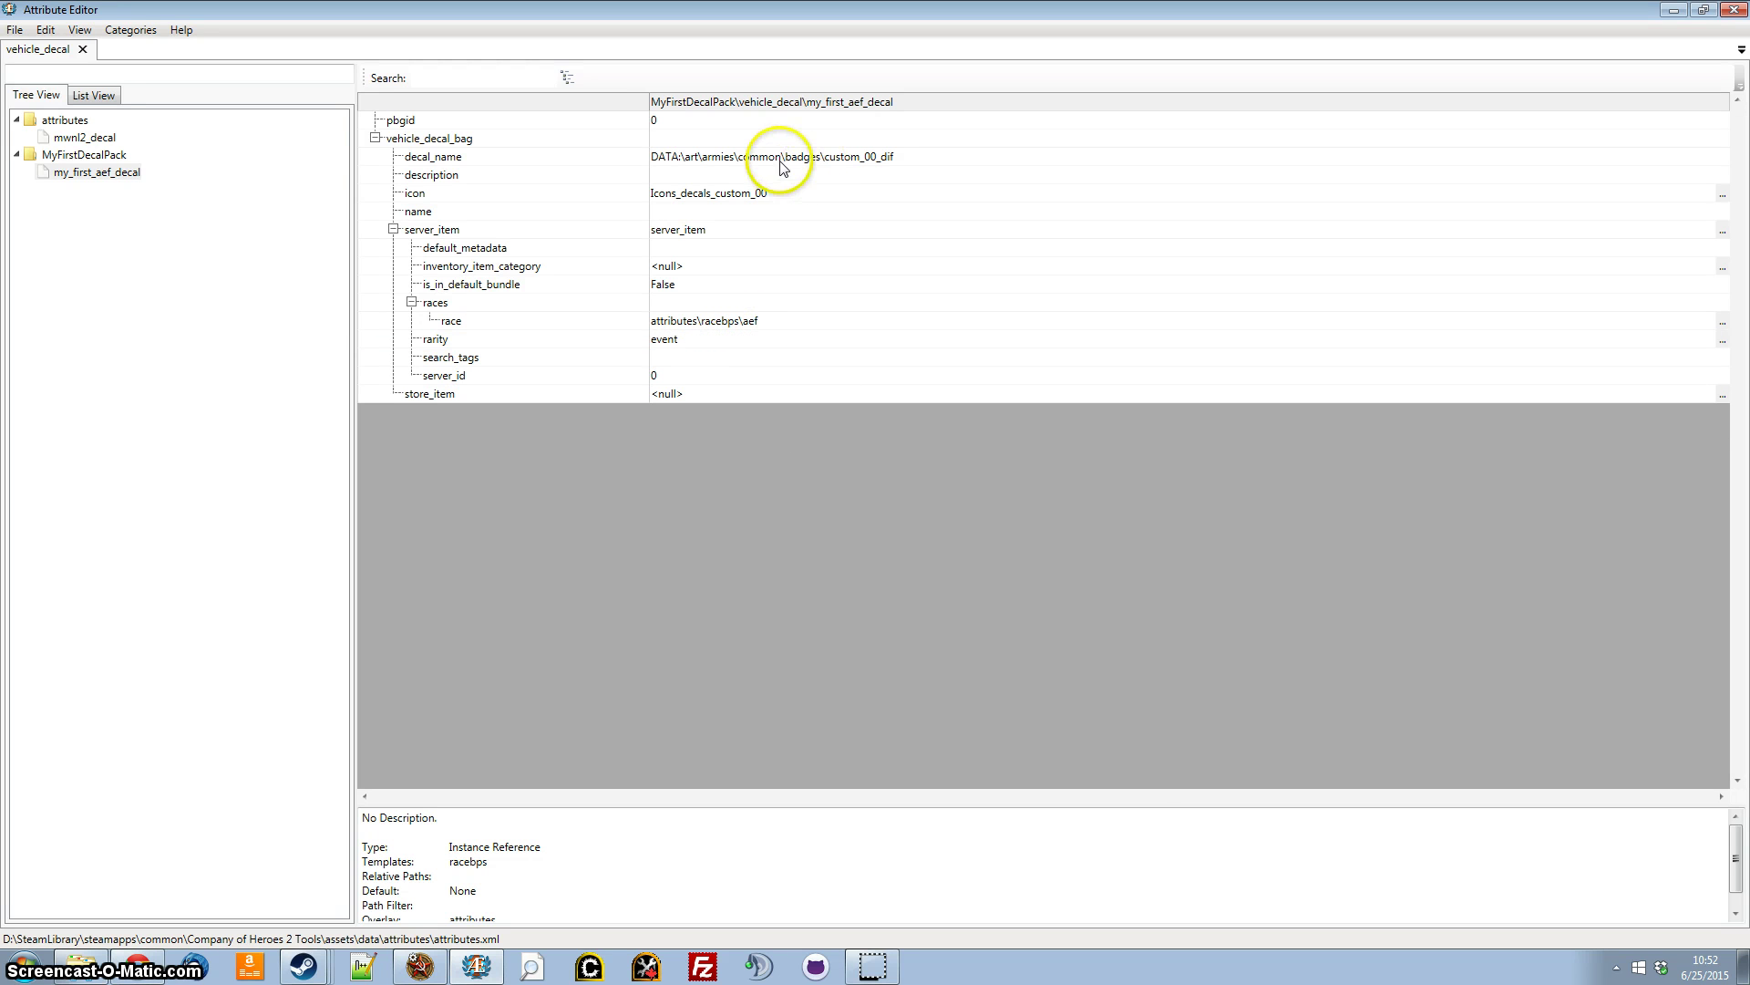
Set my_first_aef_decal's decal_name to DATA\art\armies\aef\badges\bfd13eaa9eb7434b97758250ba7a36e5\default_dif
left_click(753, 163)
double_click(749, 159)
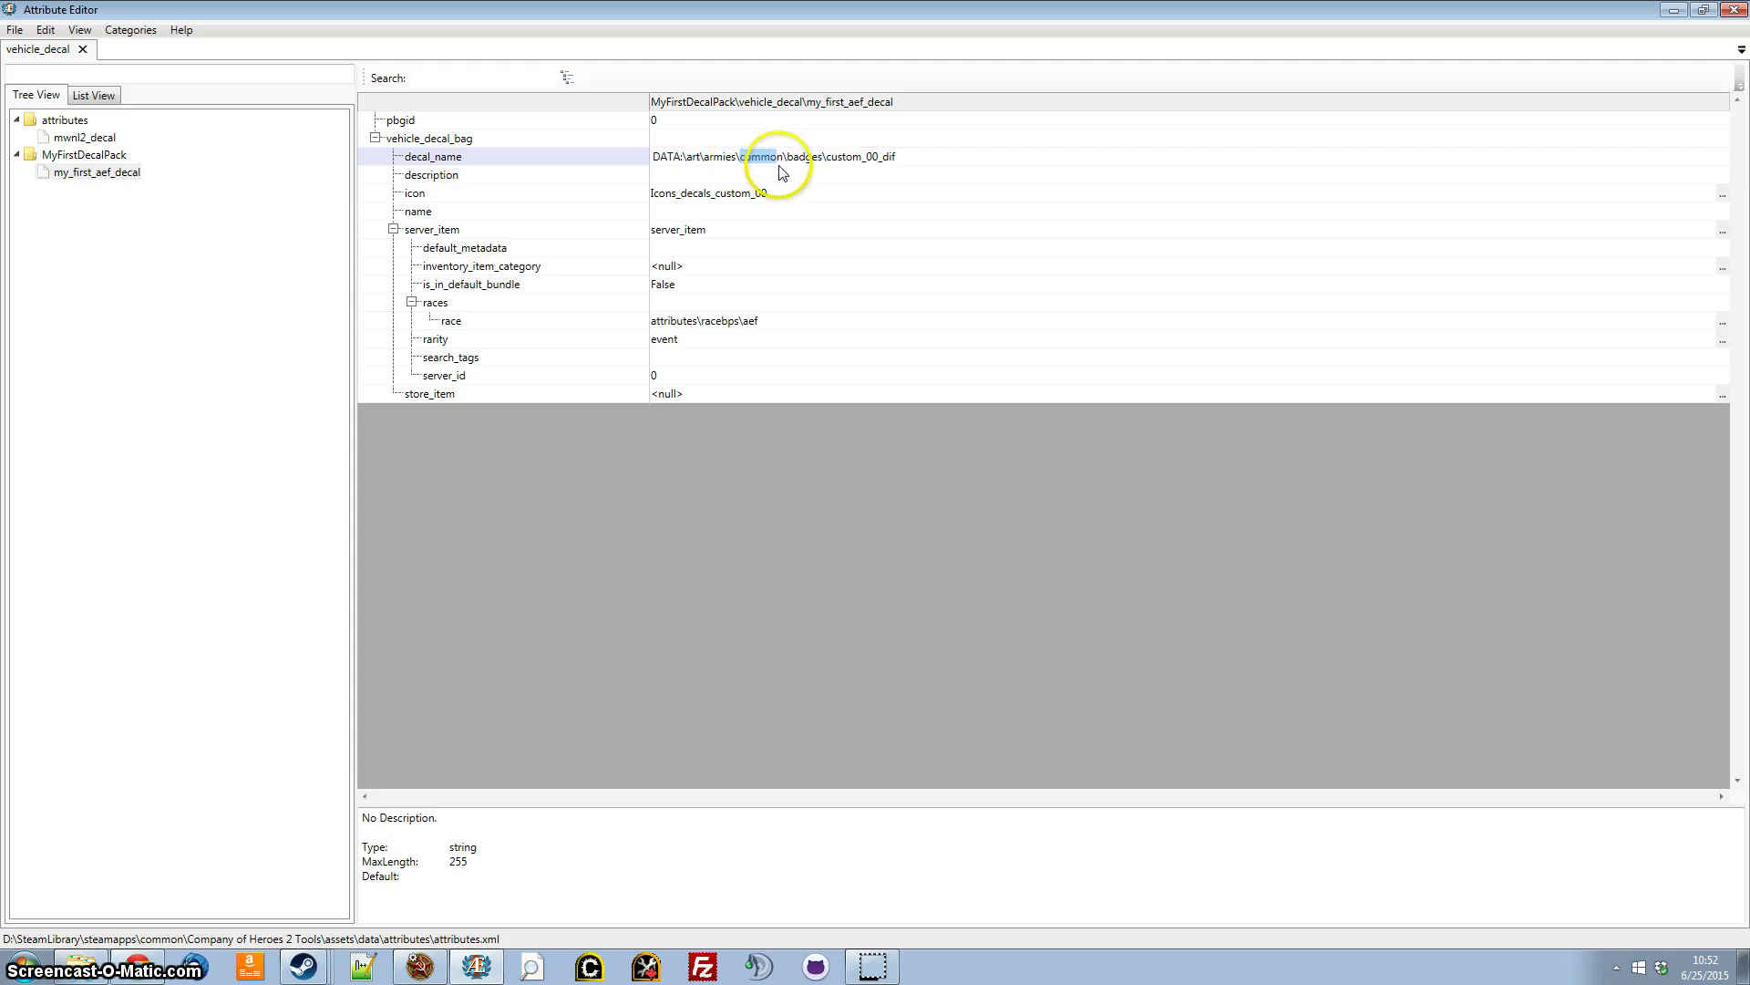
type("aef")
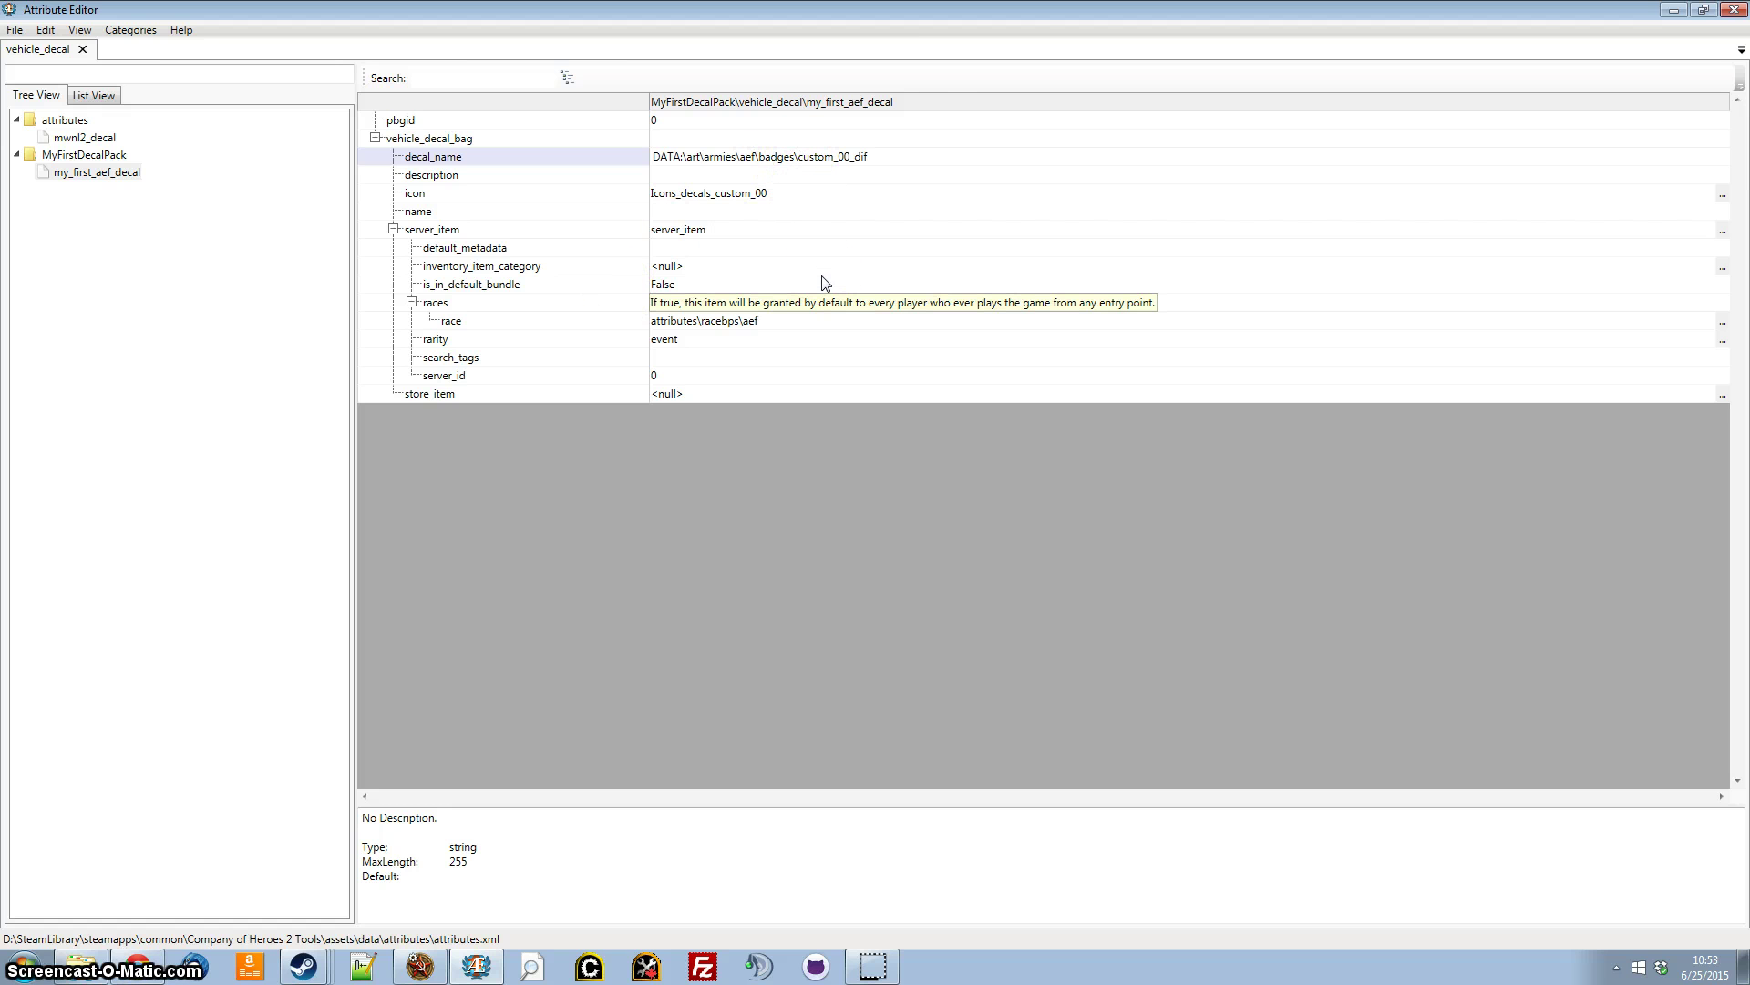
type("bfd13eaa9eb7434b97758250ba7a36e5")
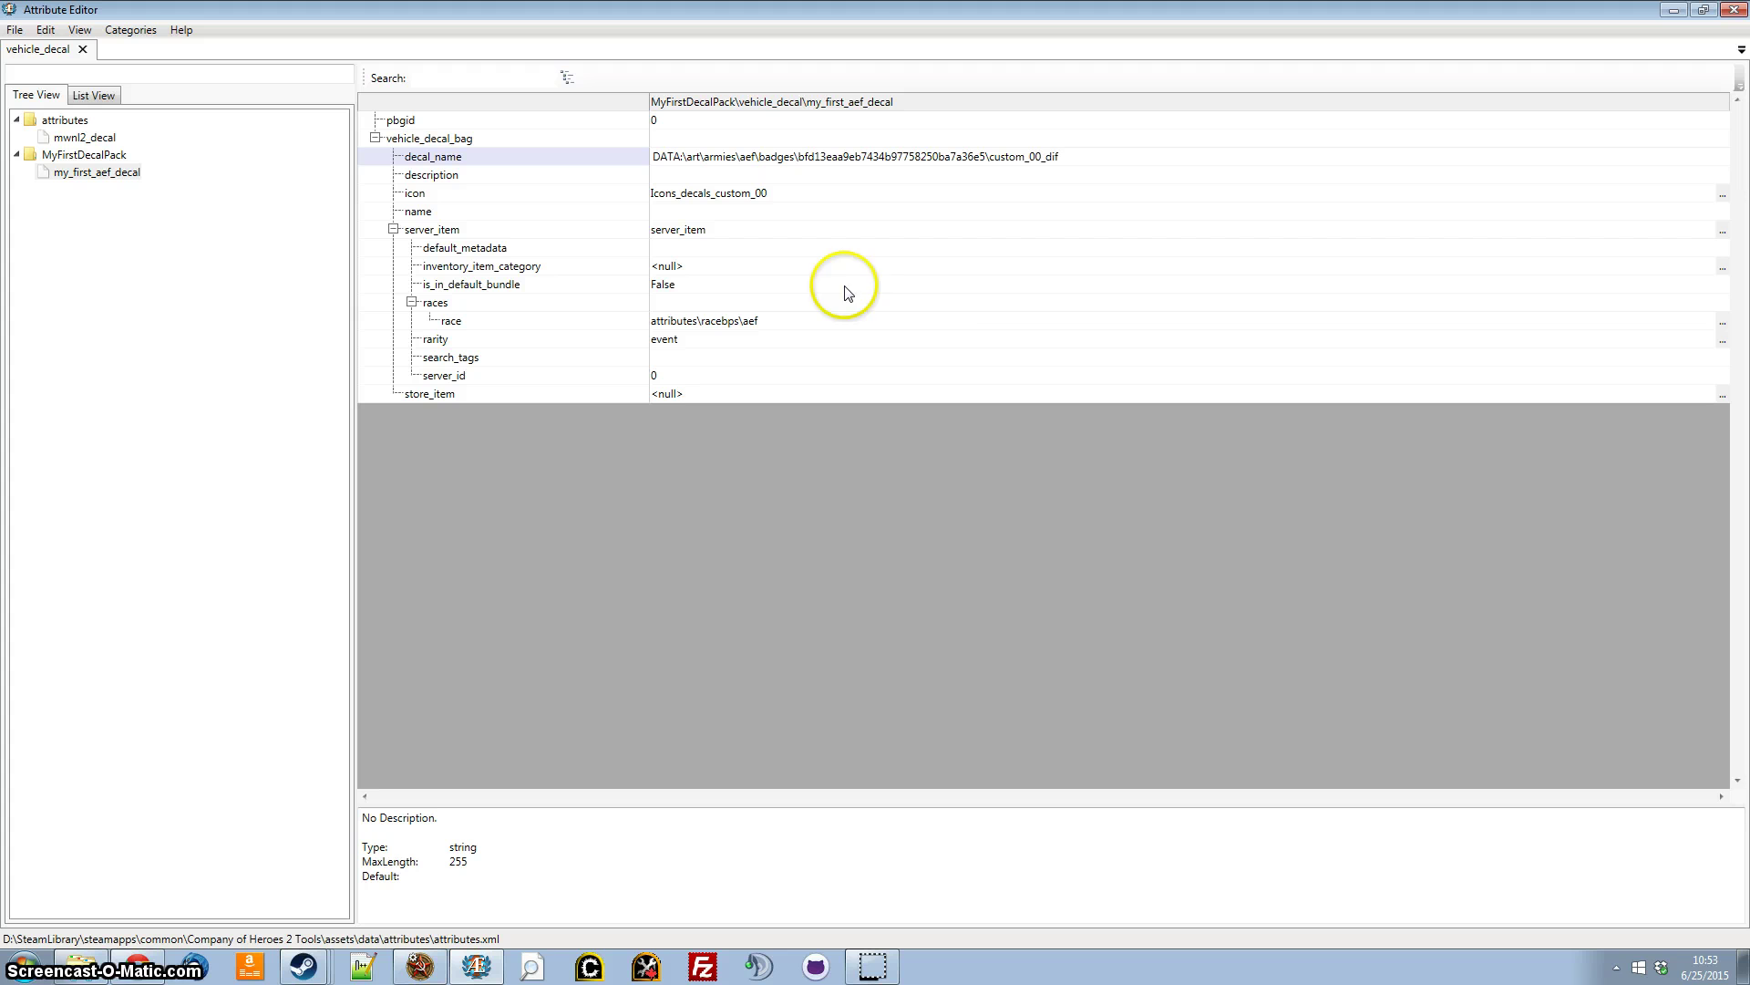
left_click_drag(990, 161, 1041, 160)
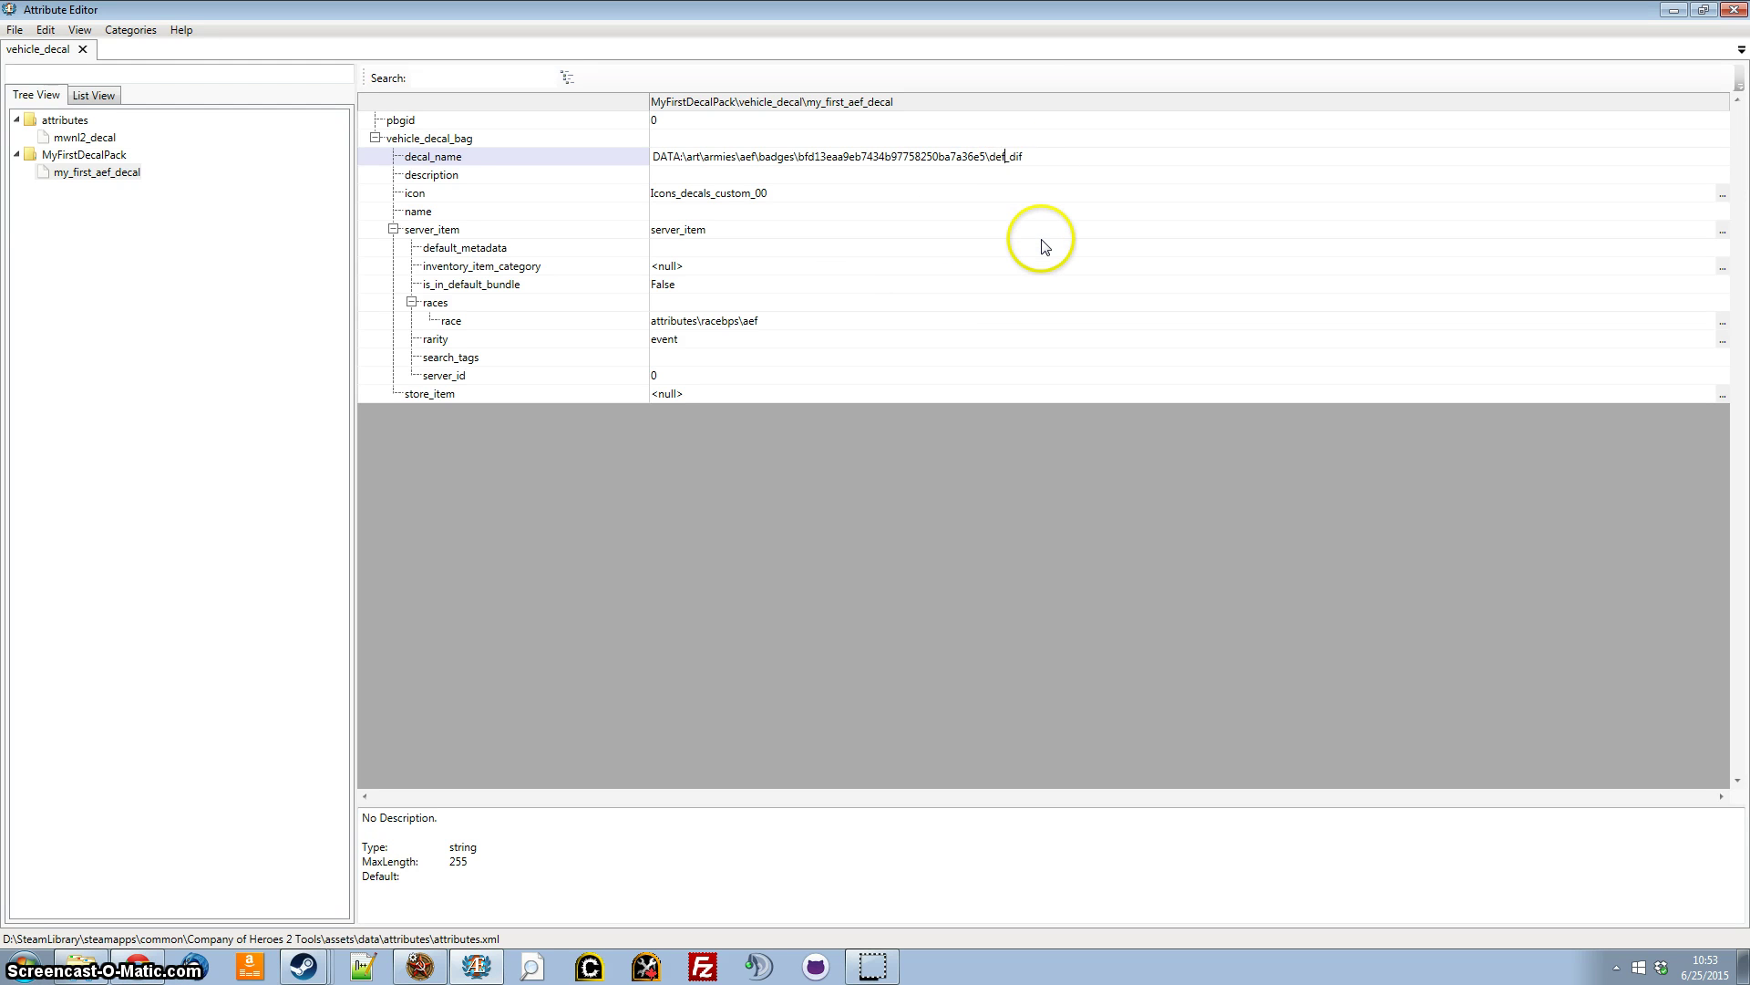
left_click(976, 177)
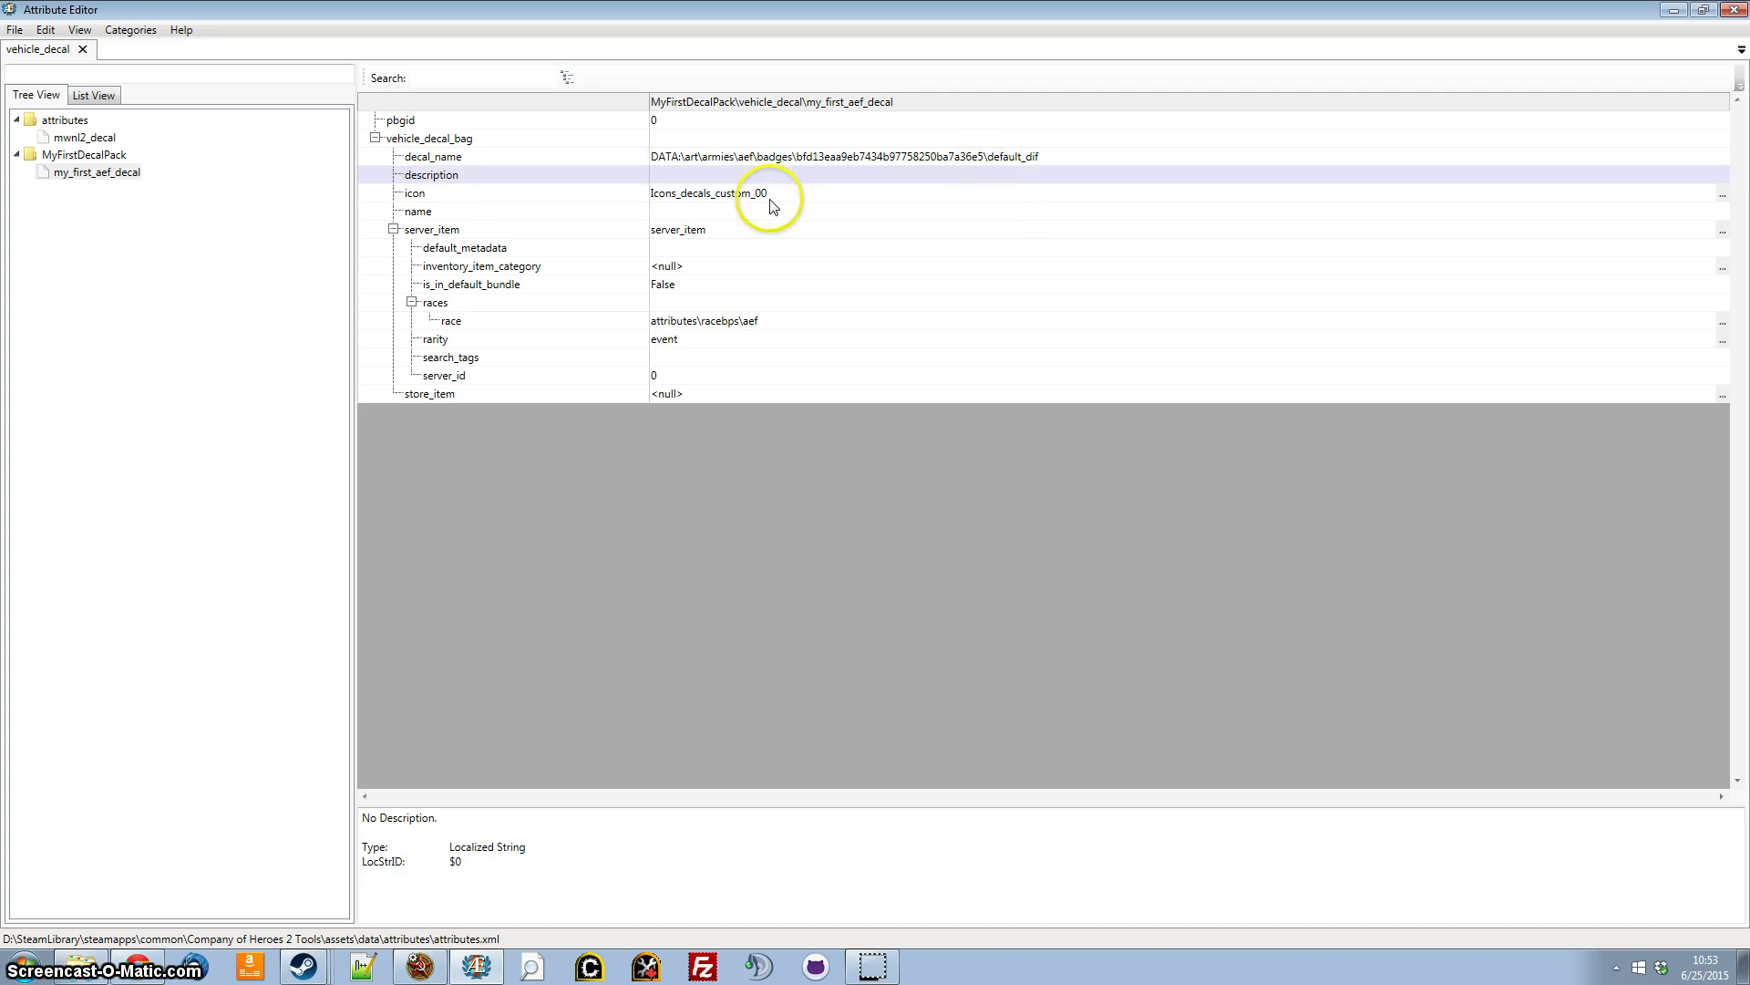
Set my_first_aef_decal's icon to ModIcons_bfd13eaa9eb7434b97758250ba7a36e5_aef_icon
left_click(764, 196)
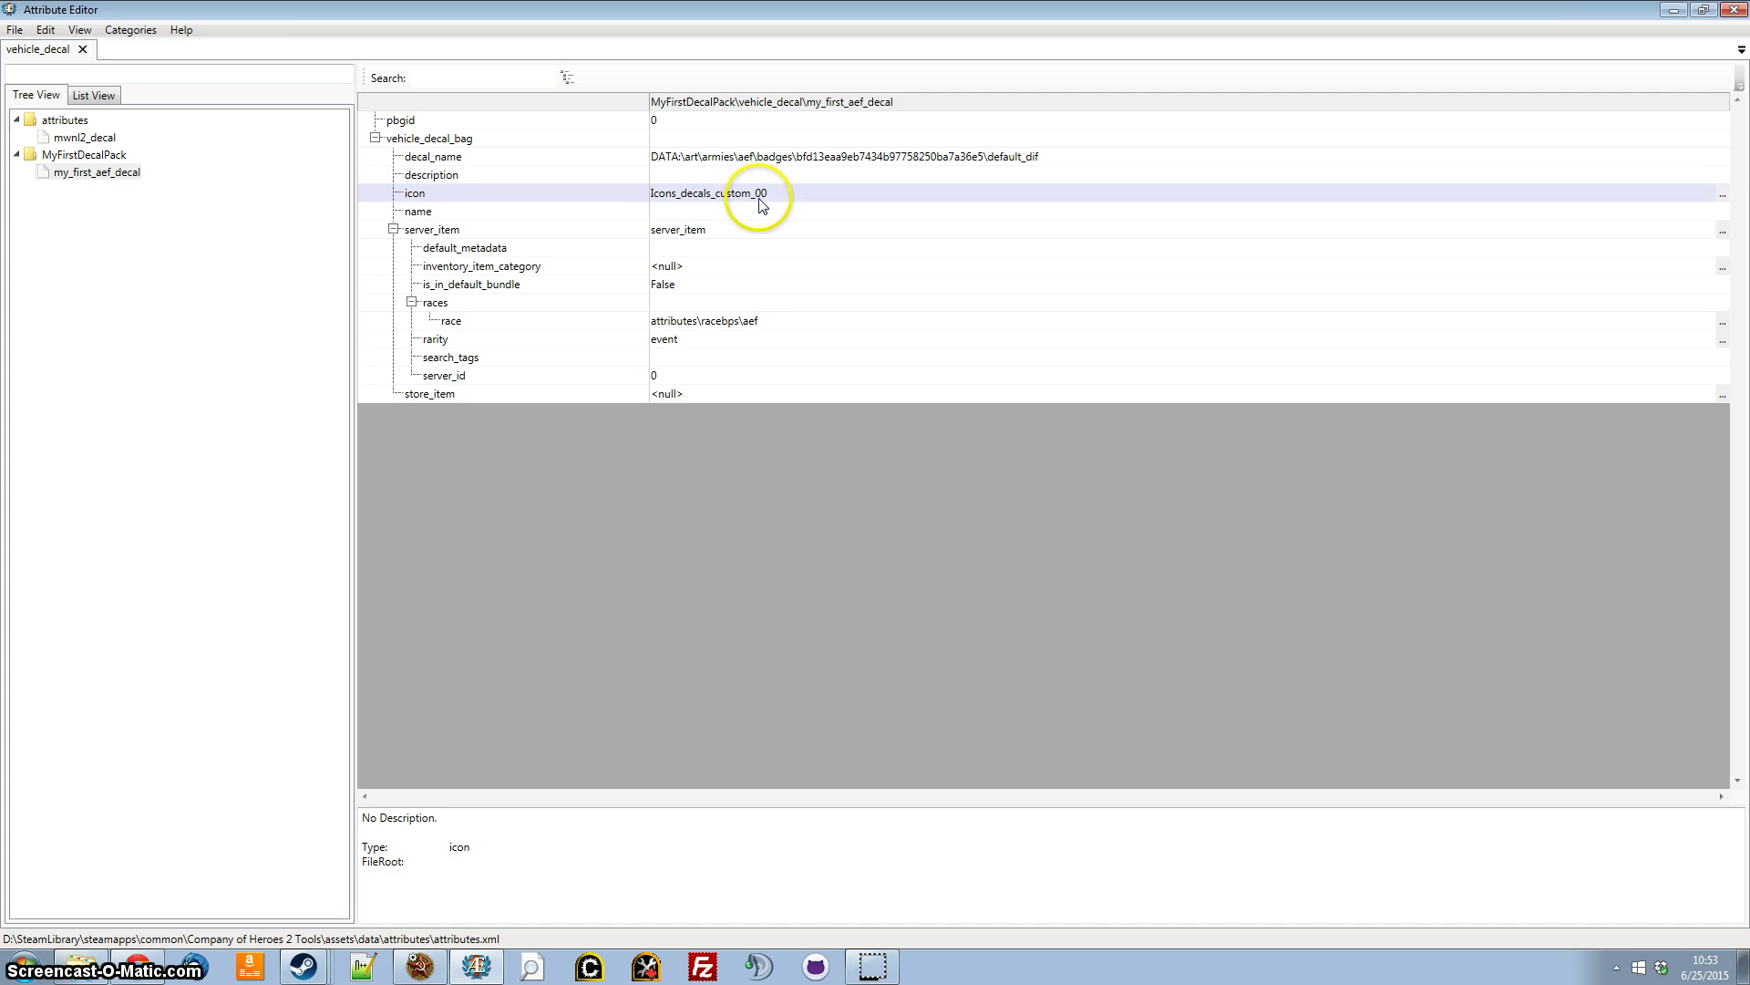
left_click(784, 199)
key("BackSpace")
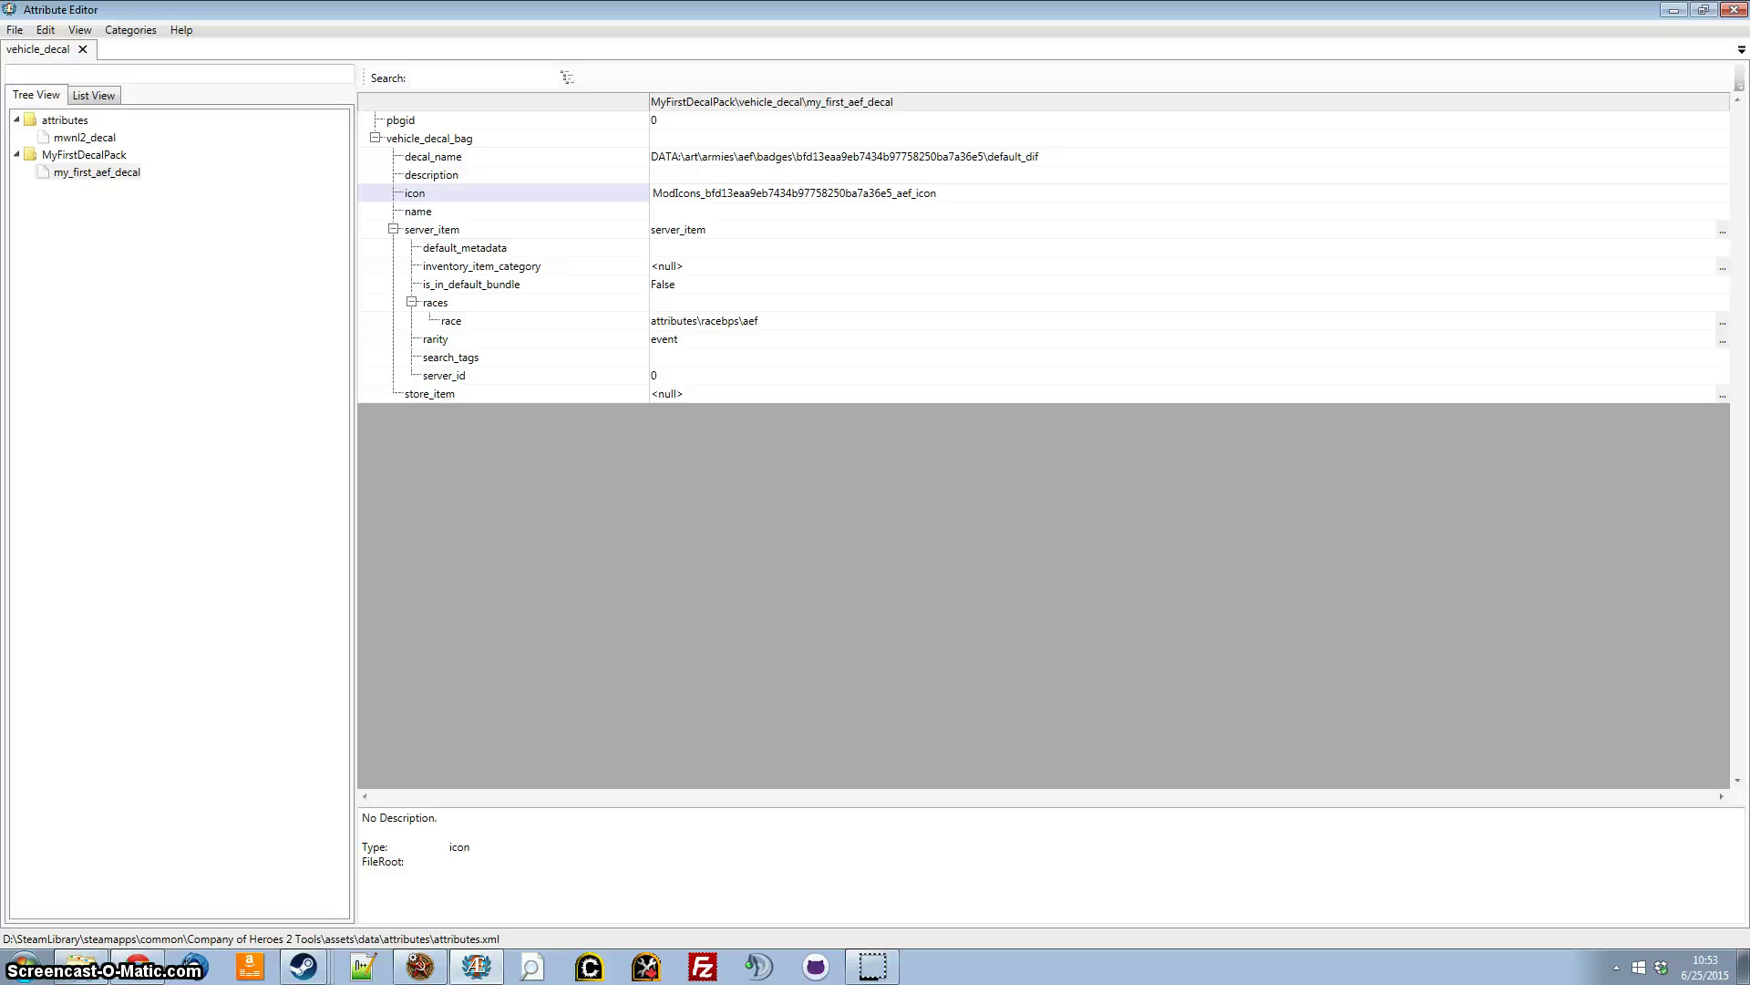
key("Return")
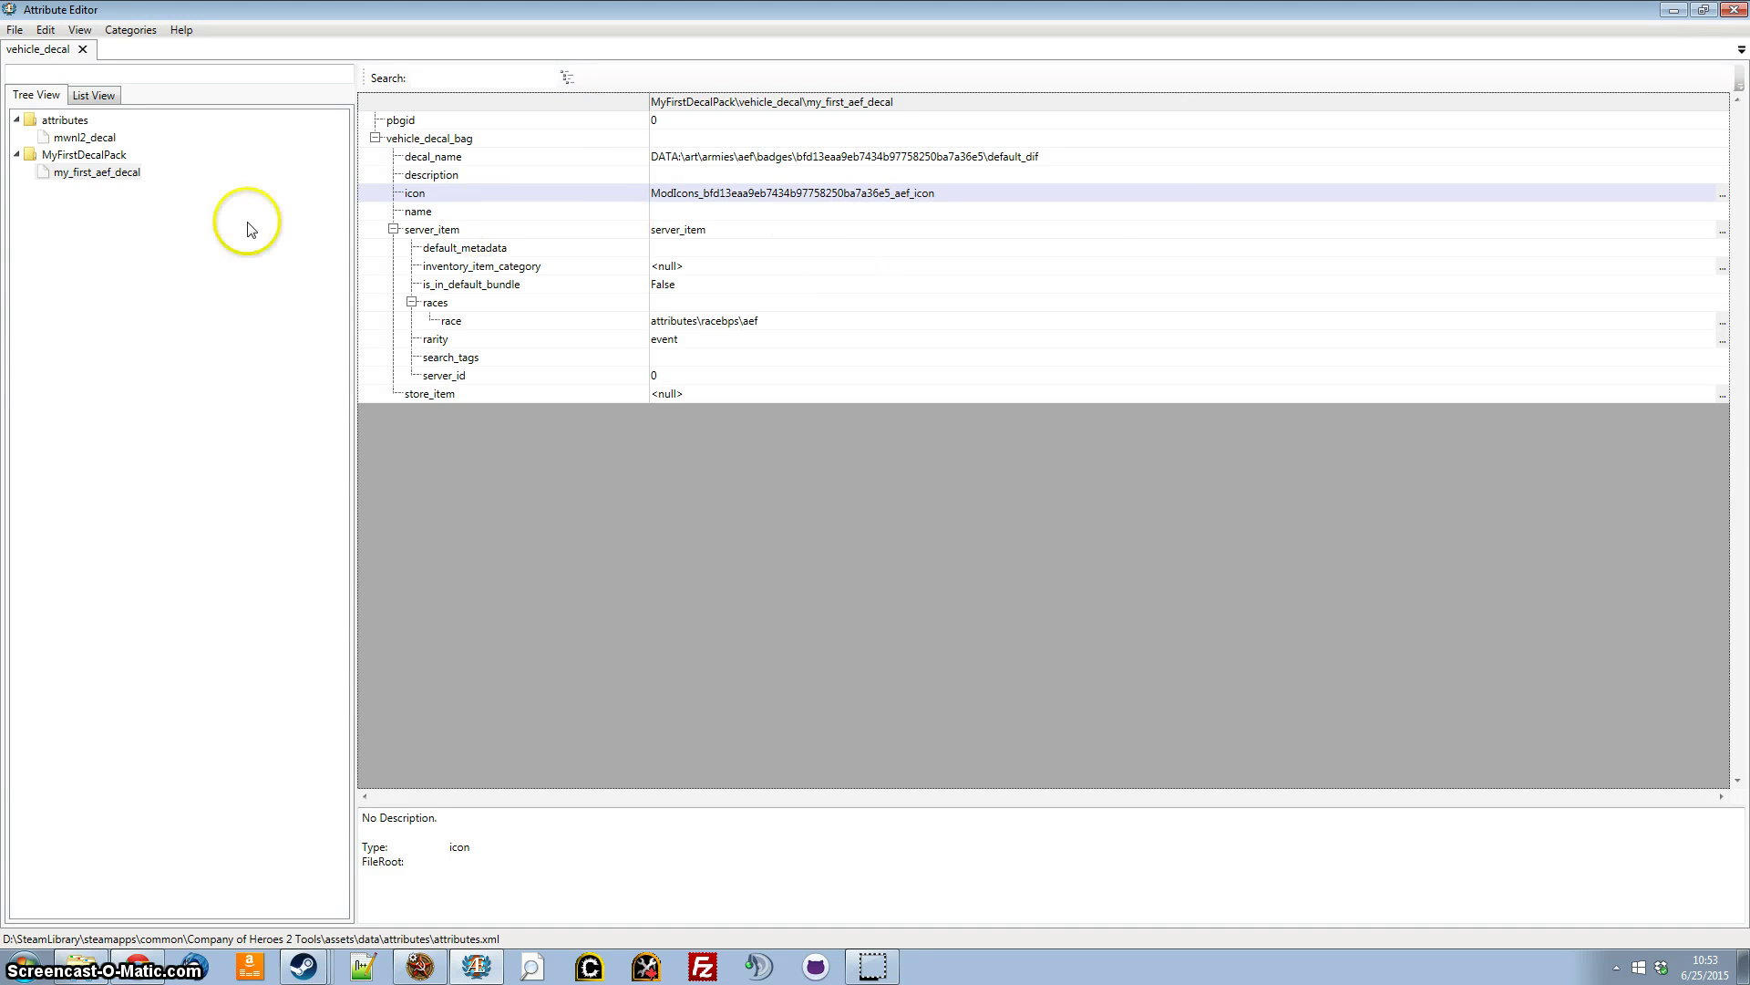
Clone my_first_aef_decal as vehicle_decal\my_first_german_decal in the MyFirstDecalPack overlay
right_click(121, 172)
left_click(209, 287)
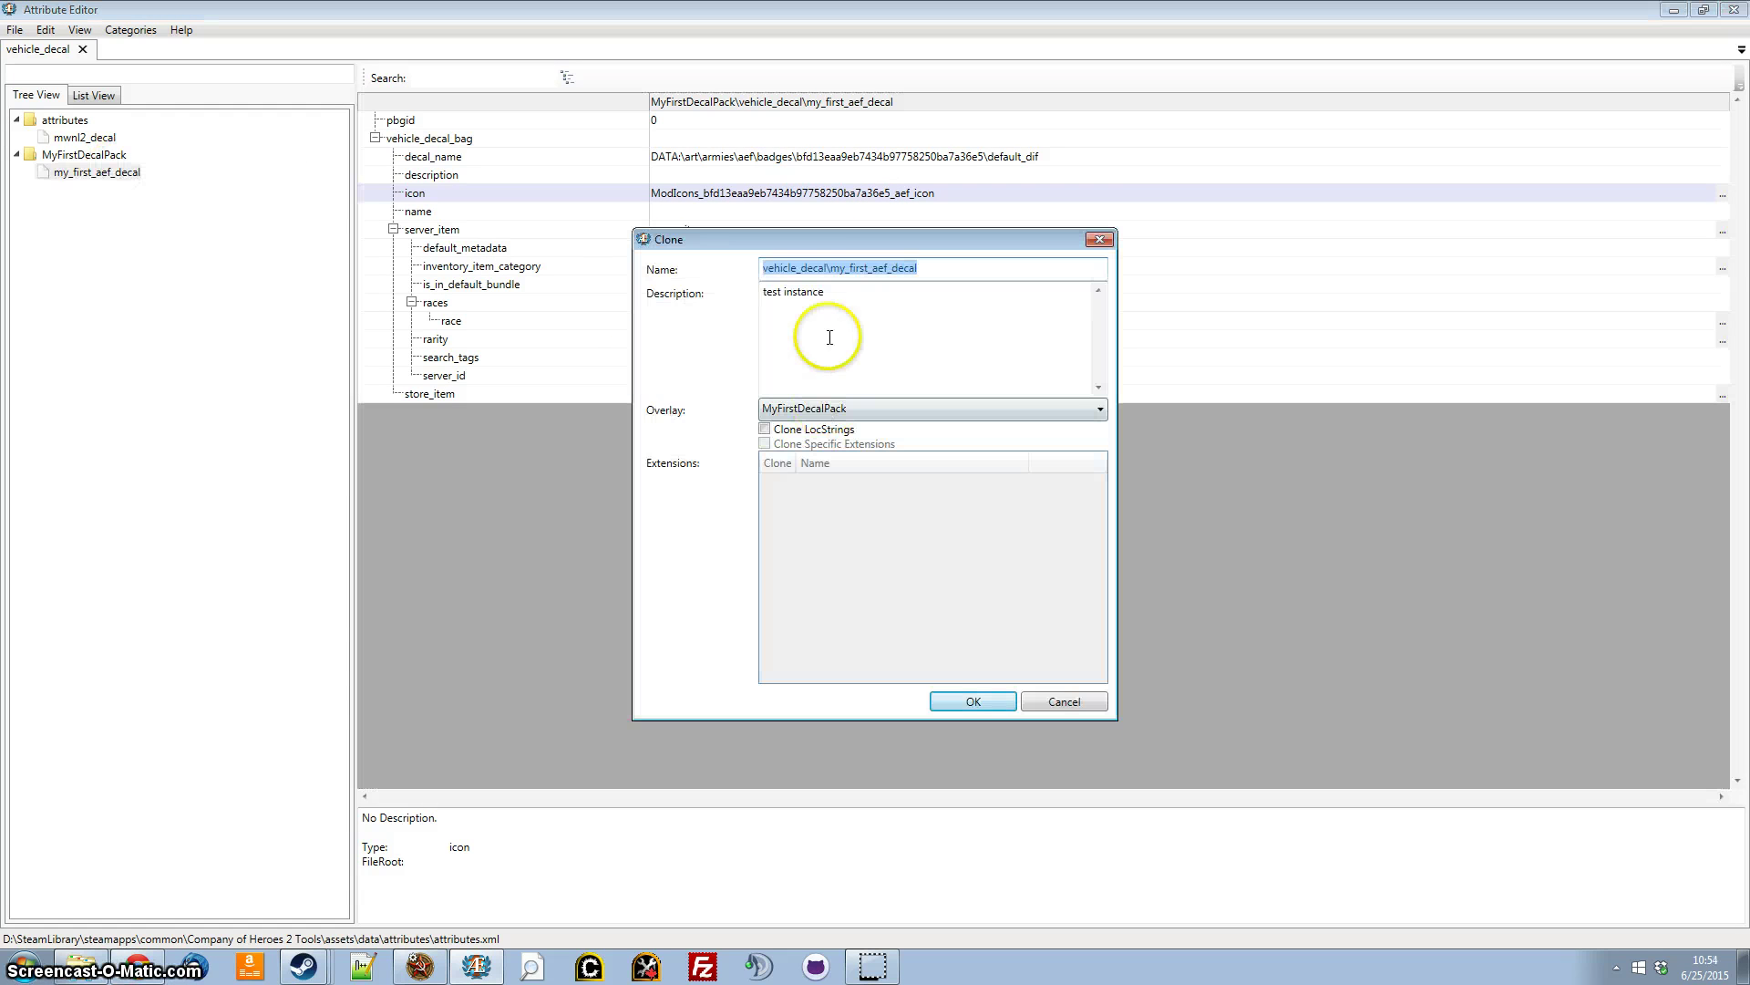
left_click(873, 268)
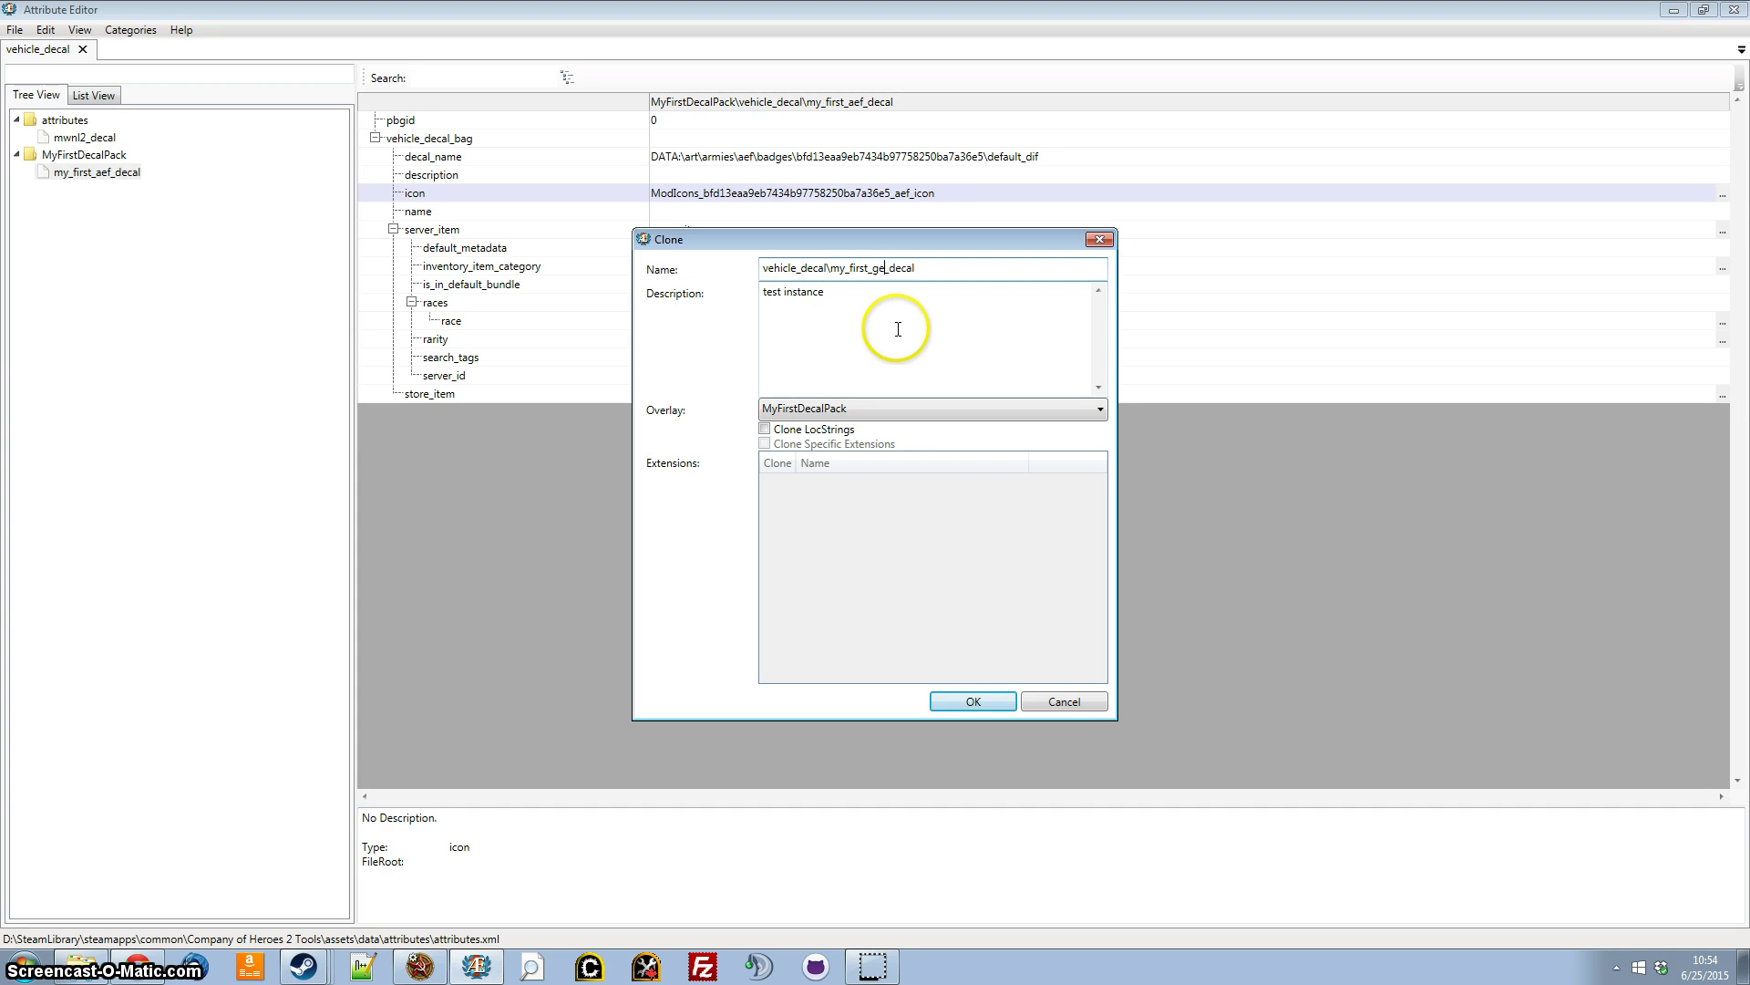
type("german")
key("Return")
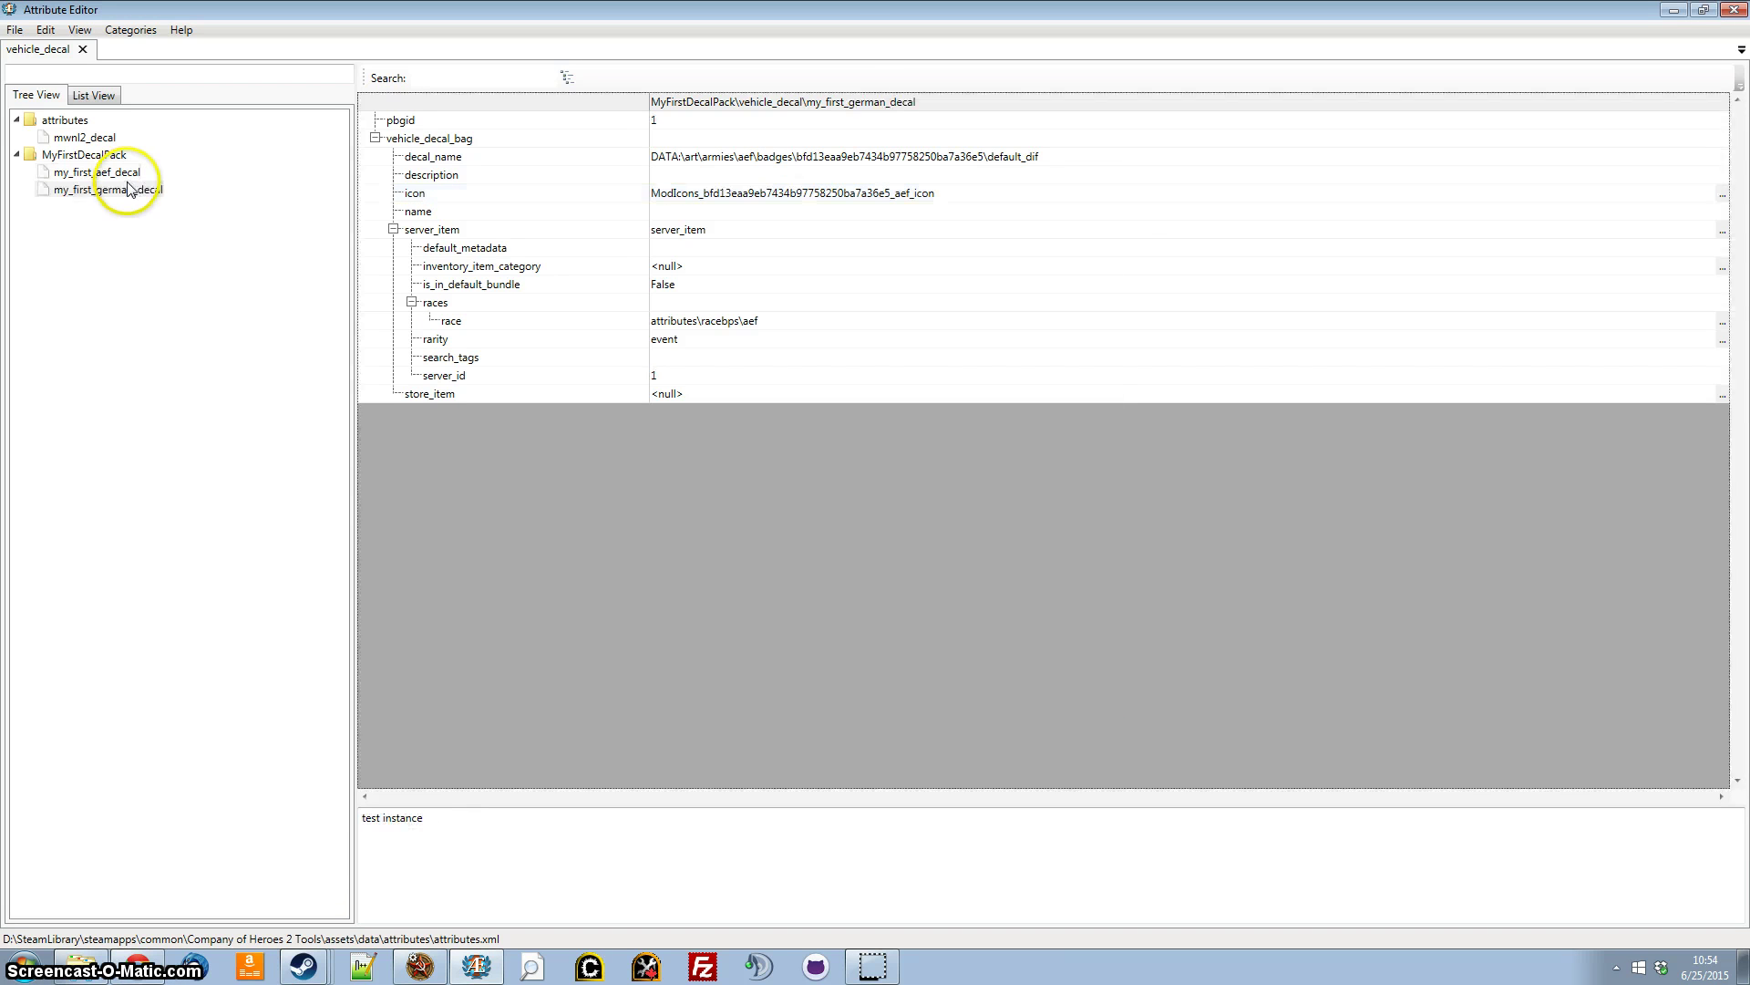
Clone my_first_german_decal as vehicle_decal\my_first_west_german_decal in the MyFirstDecalPack overlay
right_click(128, 189)
left_click(202, 297)
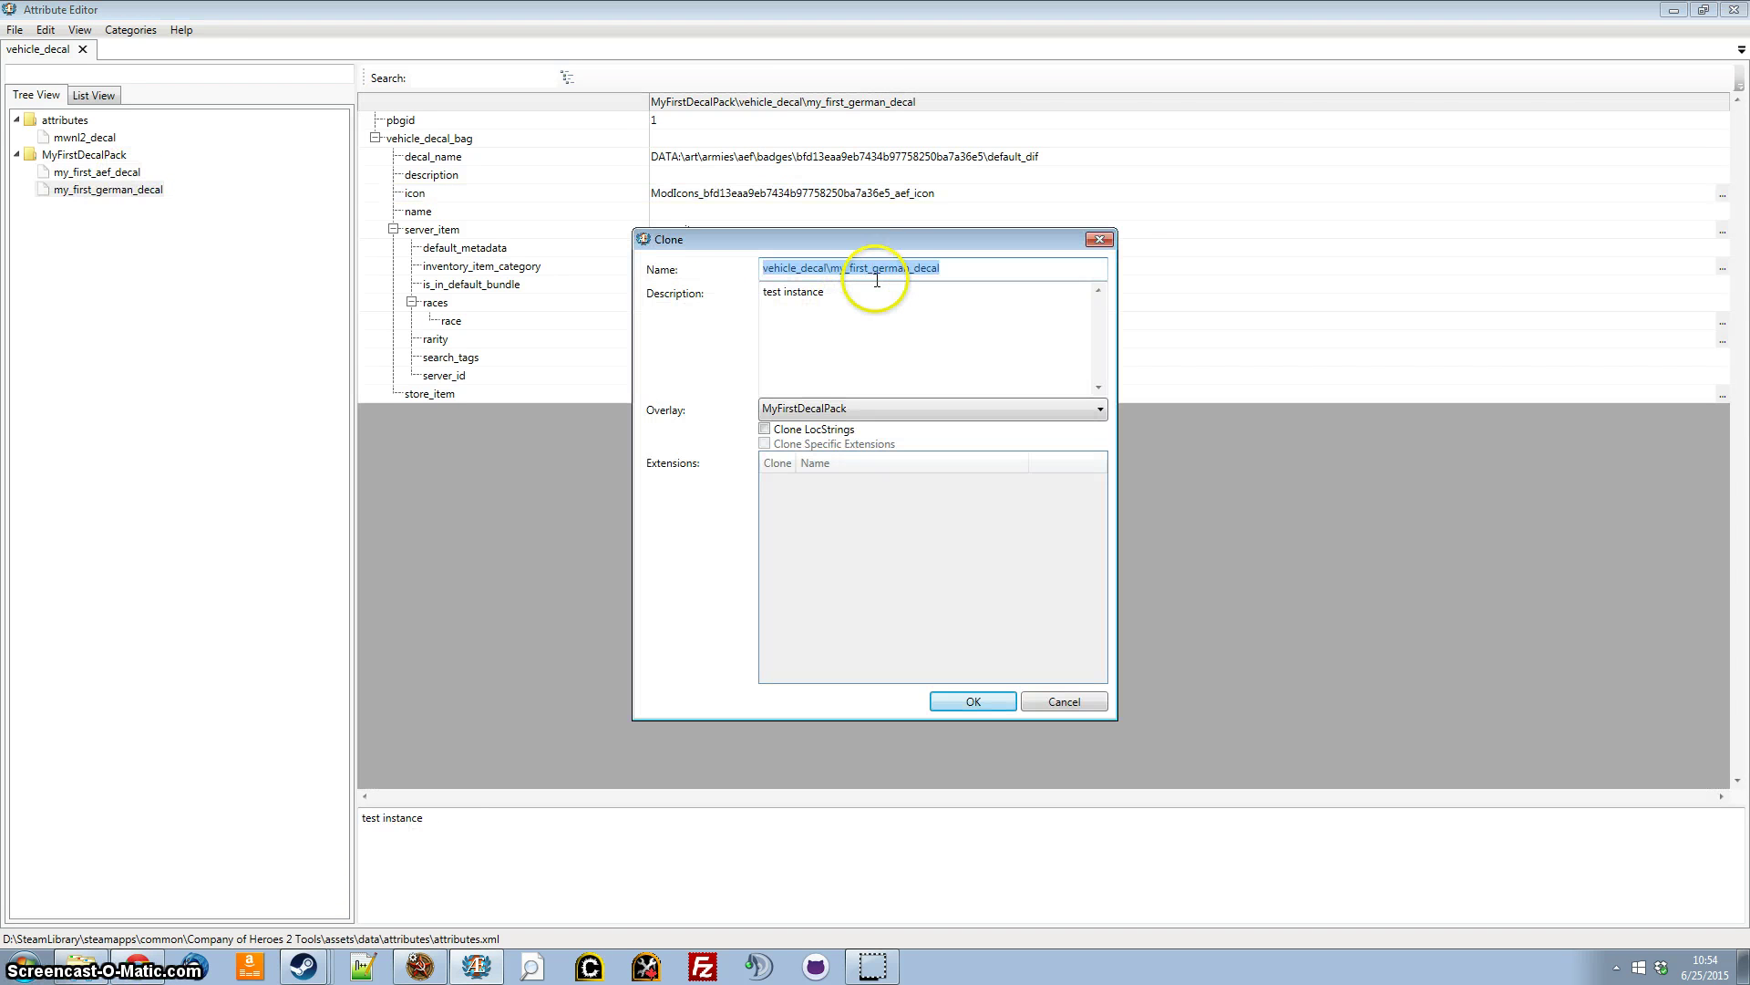
left_click(873, 269)
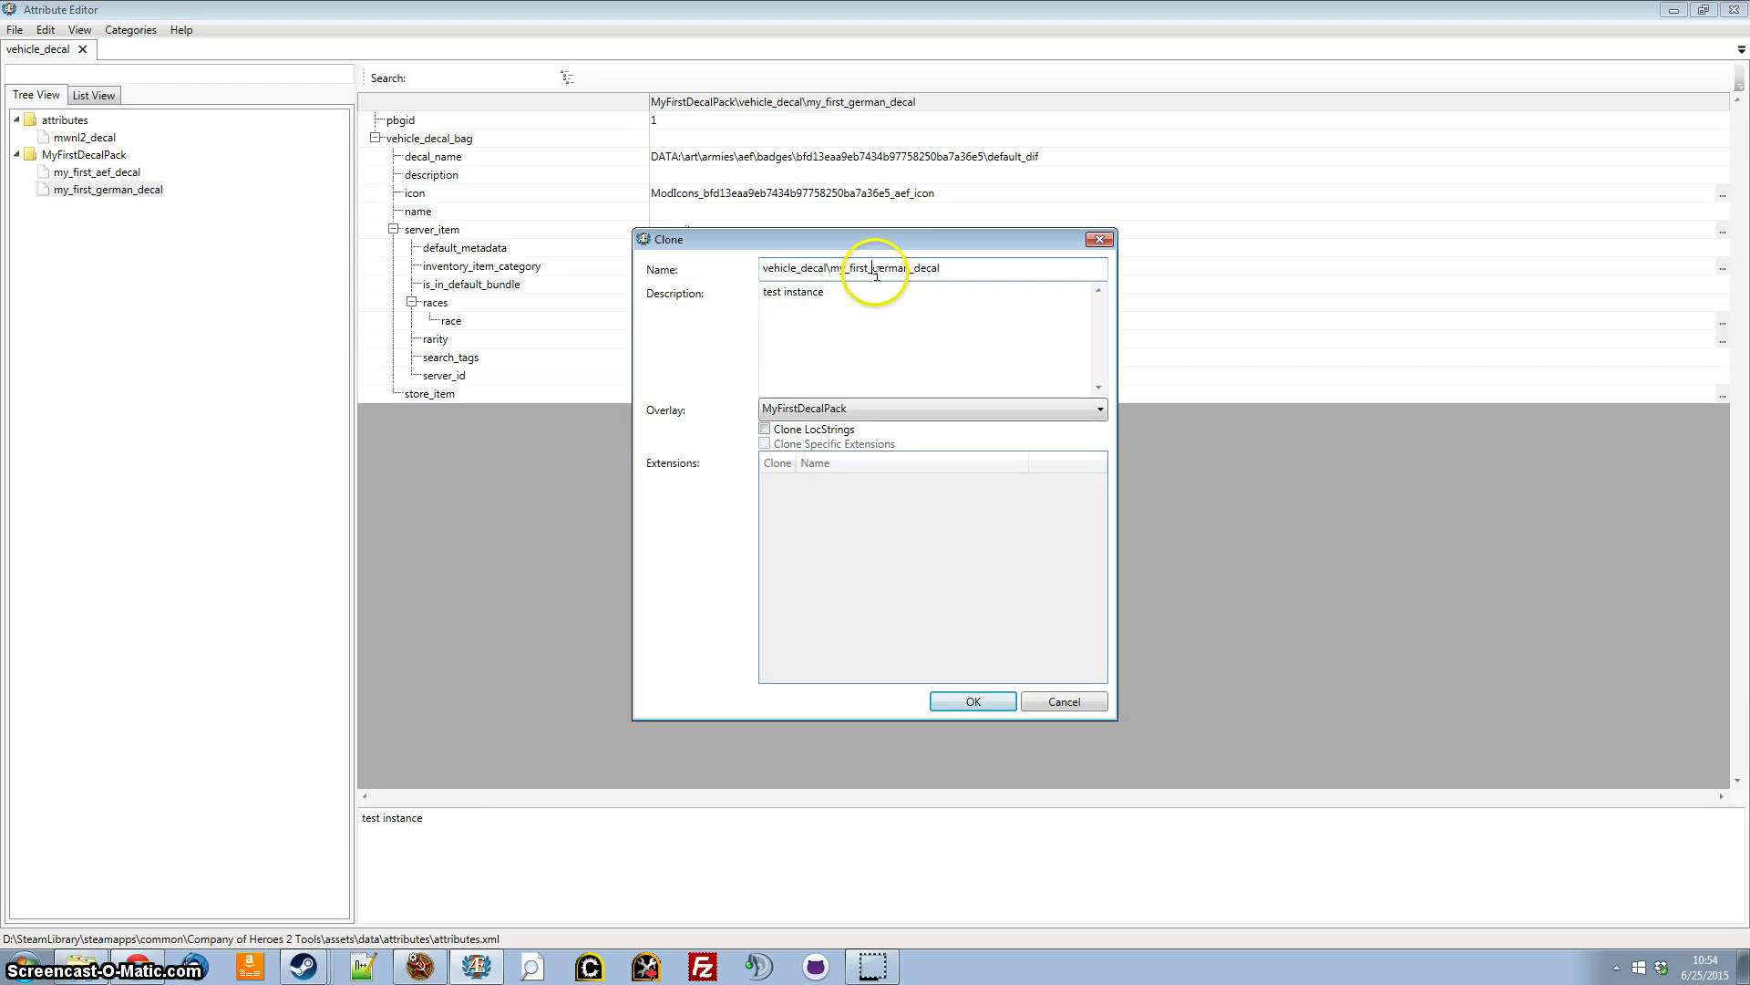
key("Return")
Clone my_first_west_german_decal as vehicle_decal\my_first_soviet_decal in the MyFirstDecalPack overlay
right_click(119, 208)
left_click(202, 317)
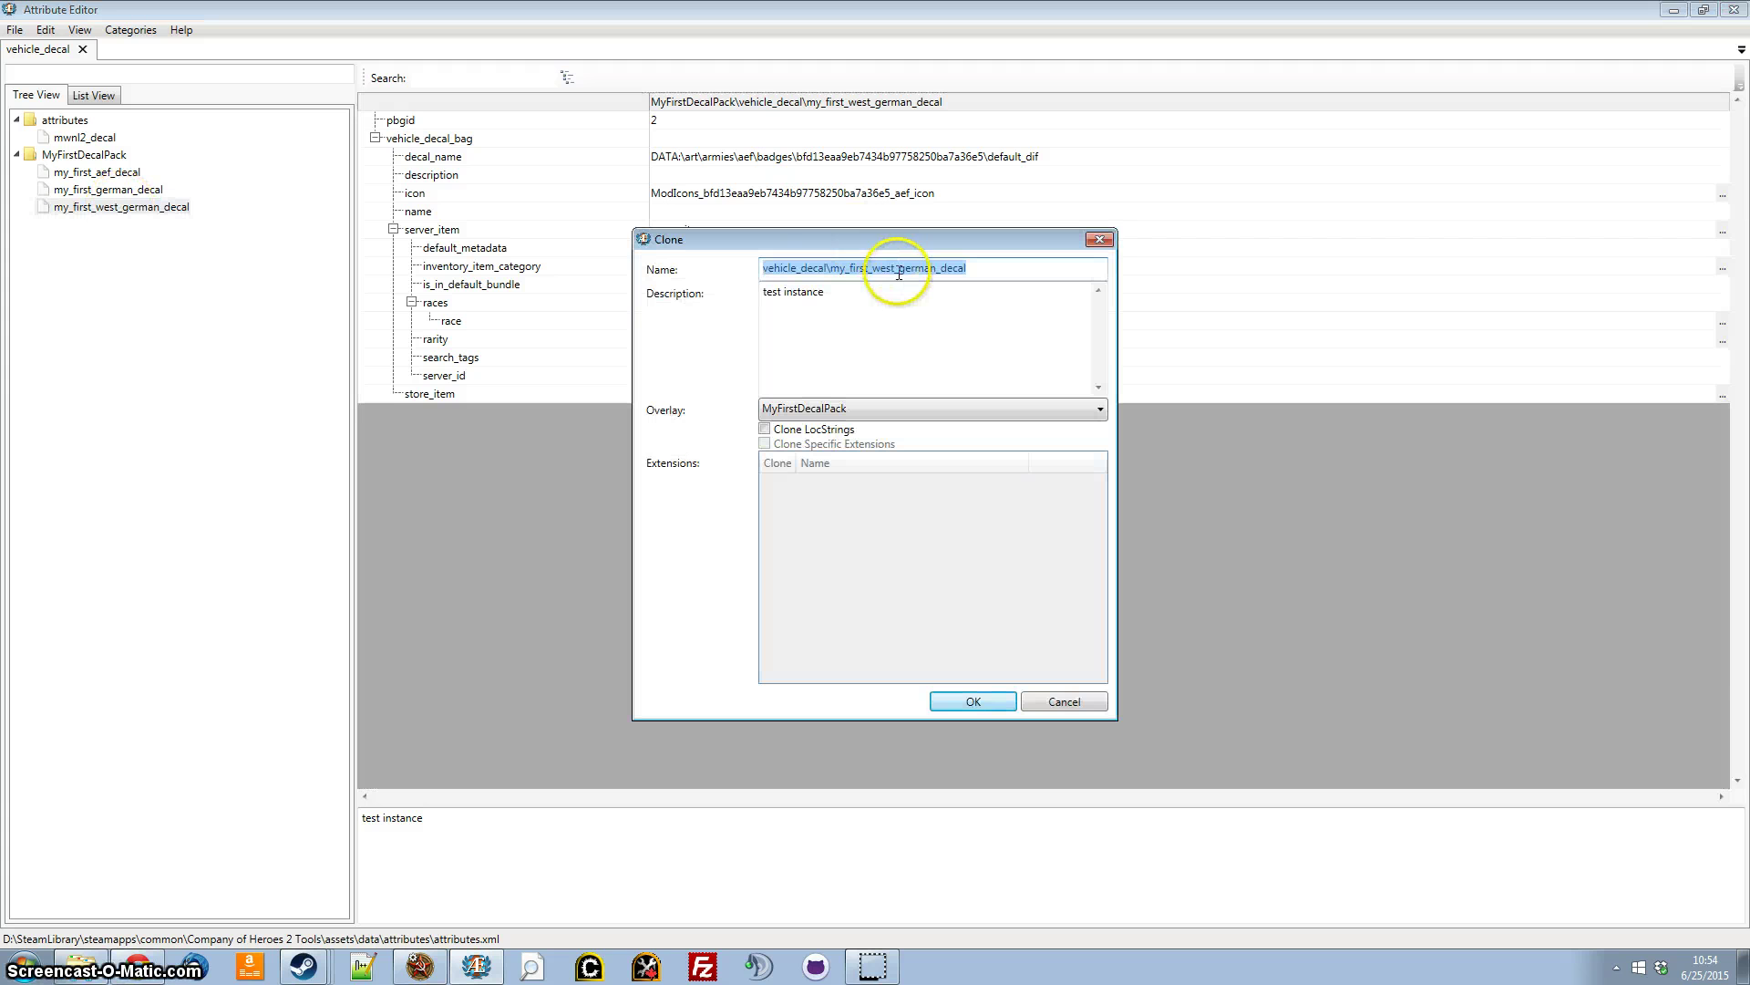
left_click(880, 271)
left_click_drag(881, 271, 939, 326)
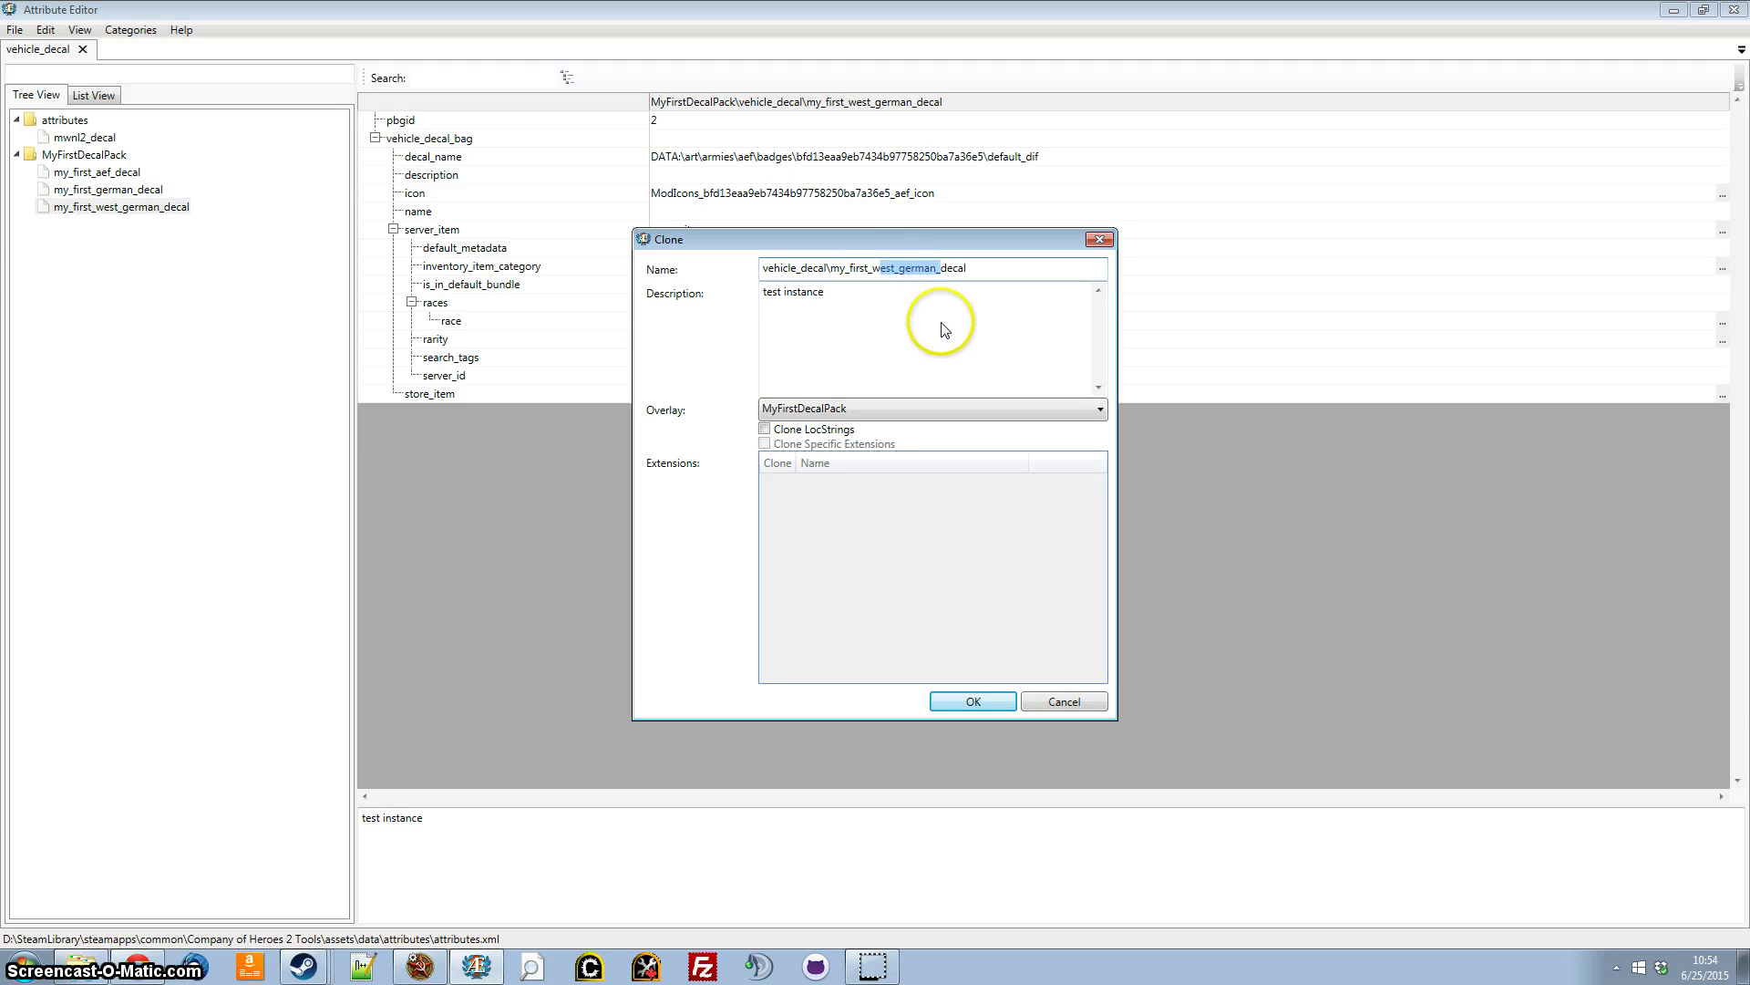
key("Delete")
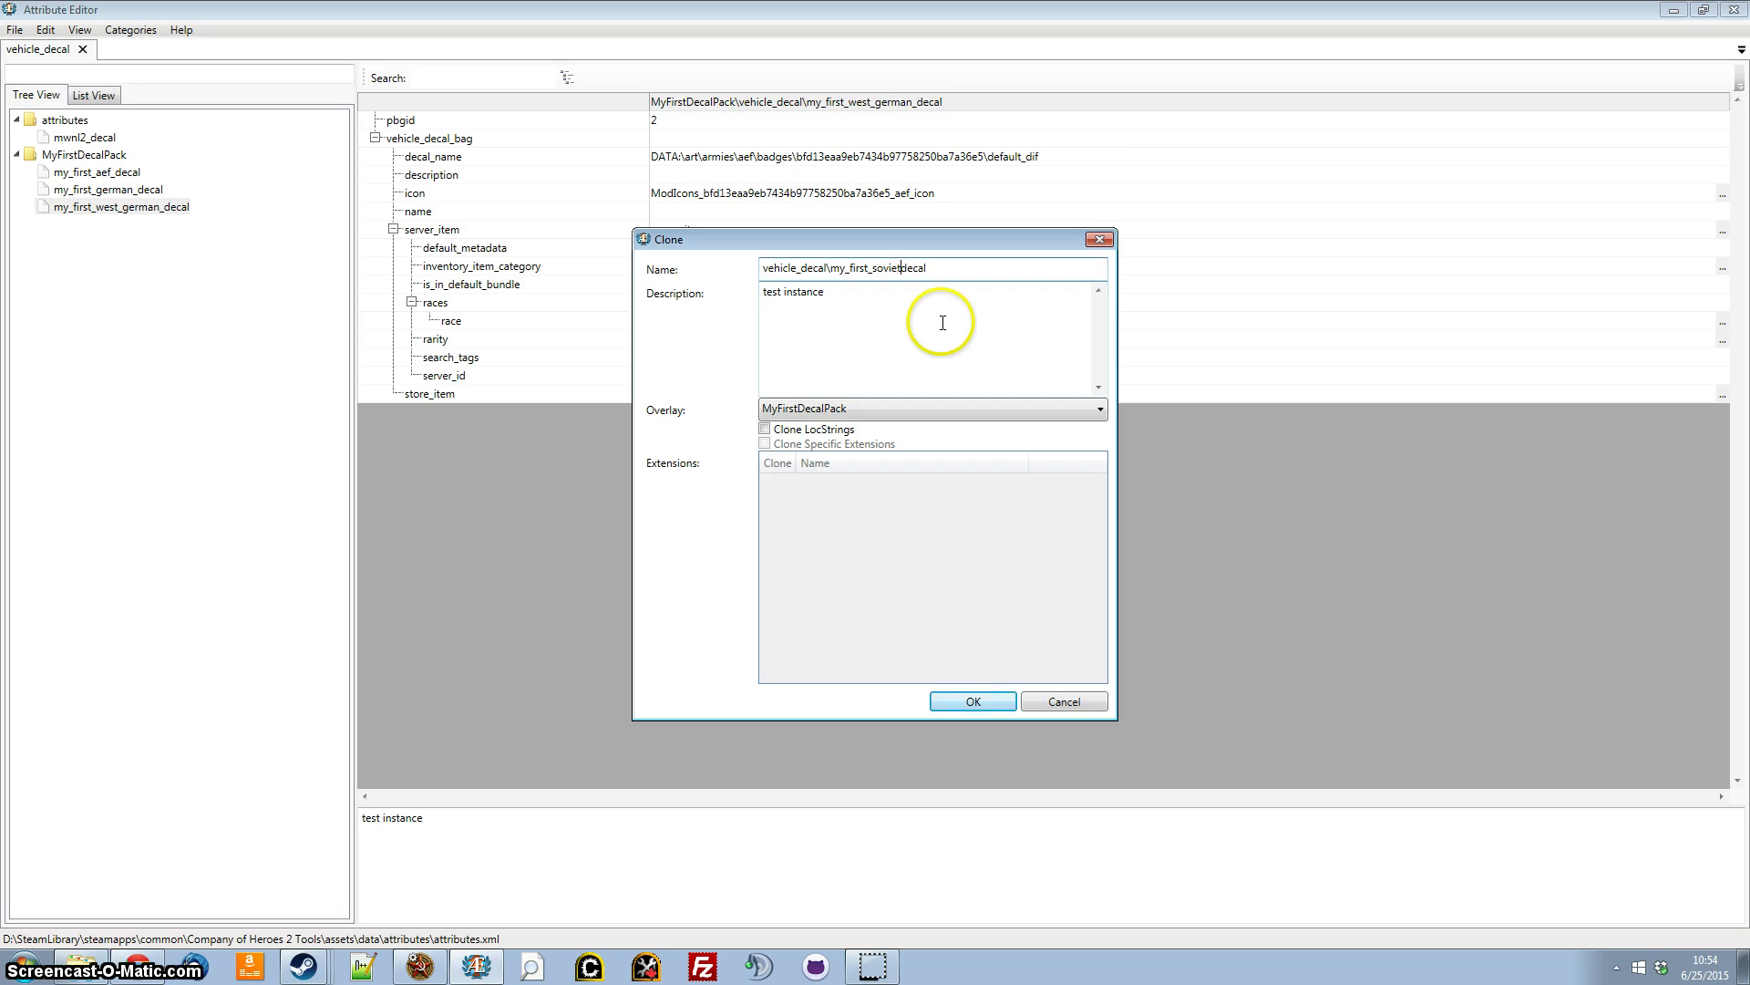
key("Return")
Change the race reference of my_first_german_decal to attributes\racebps\german
left_click(137, 188)
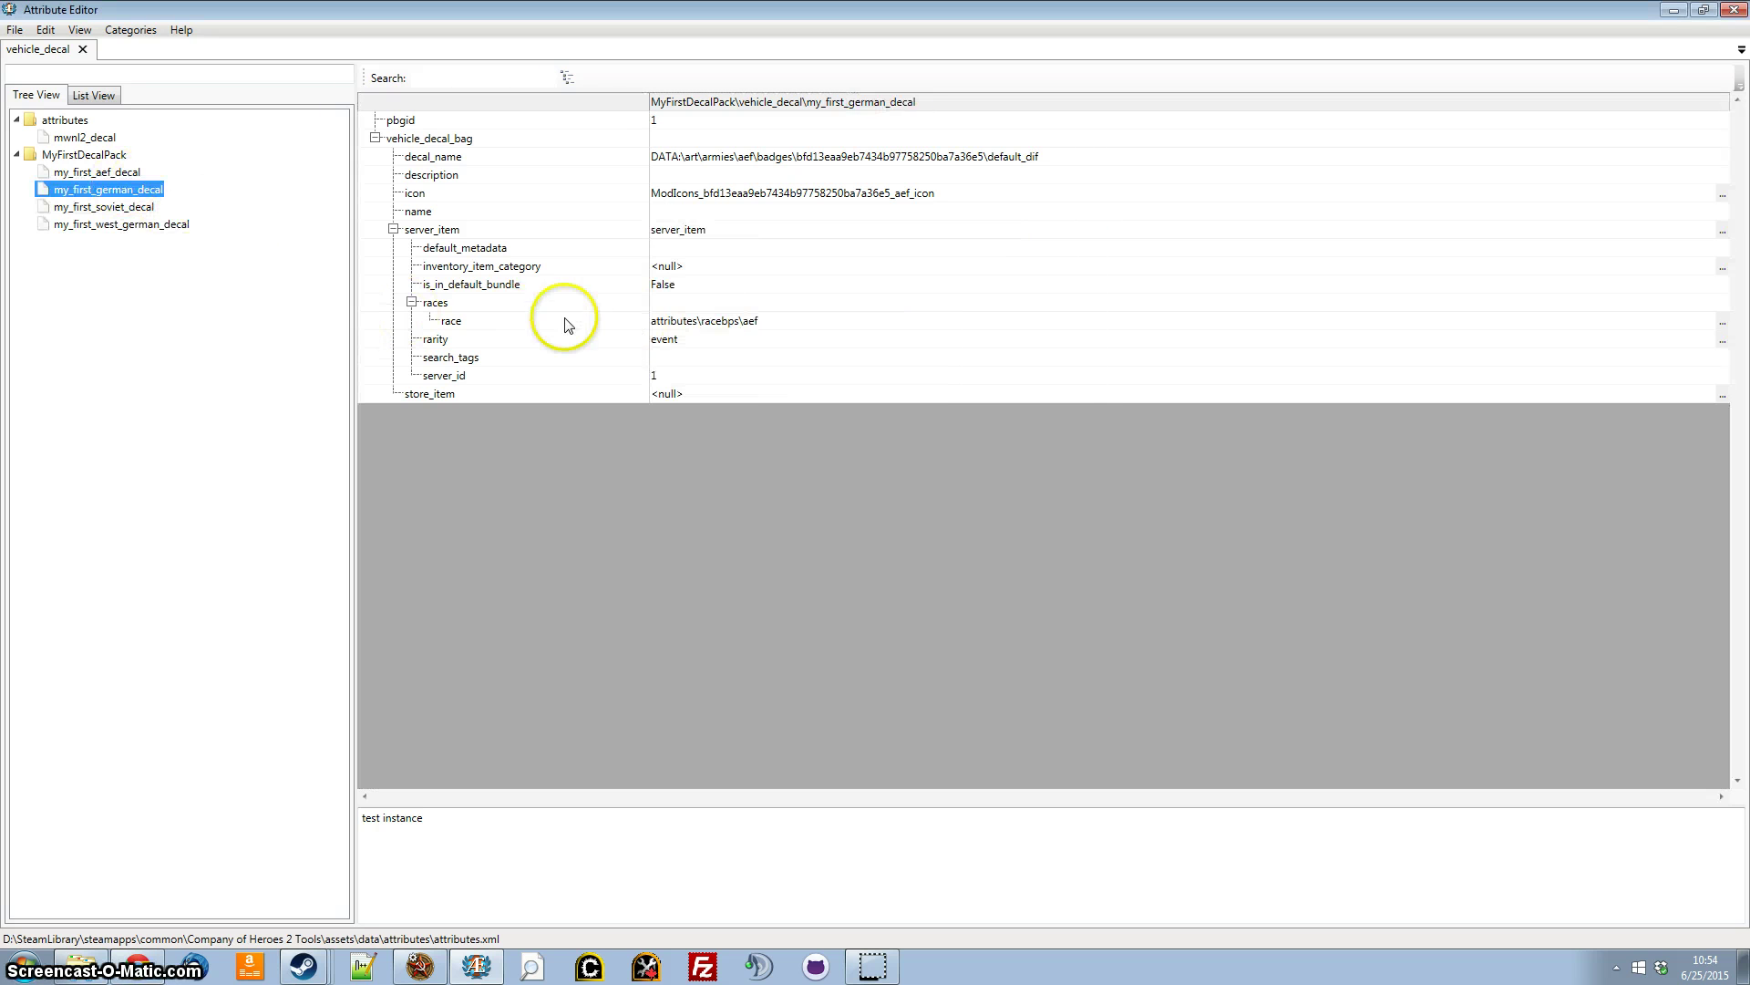
double_click(774, 320)
double_click(725, 358)
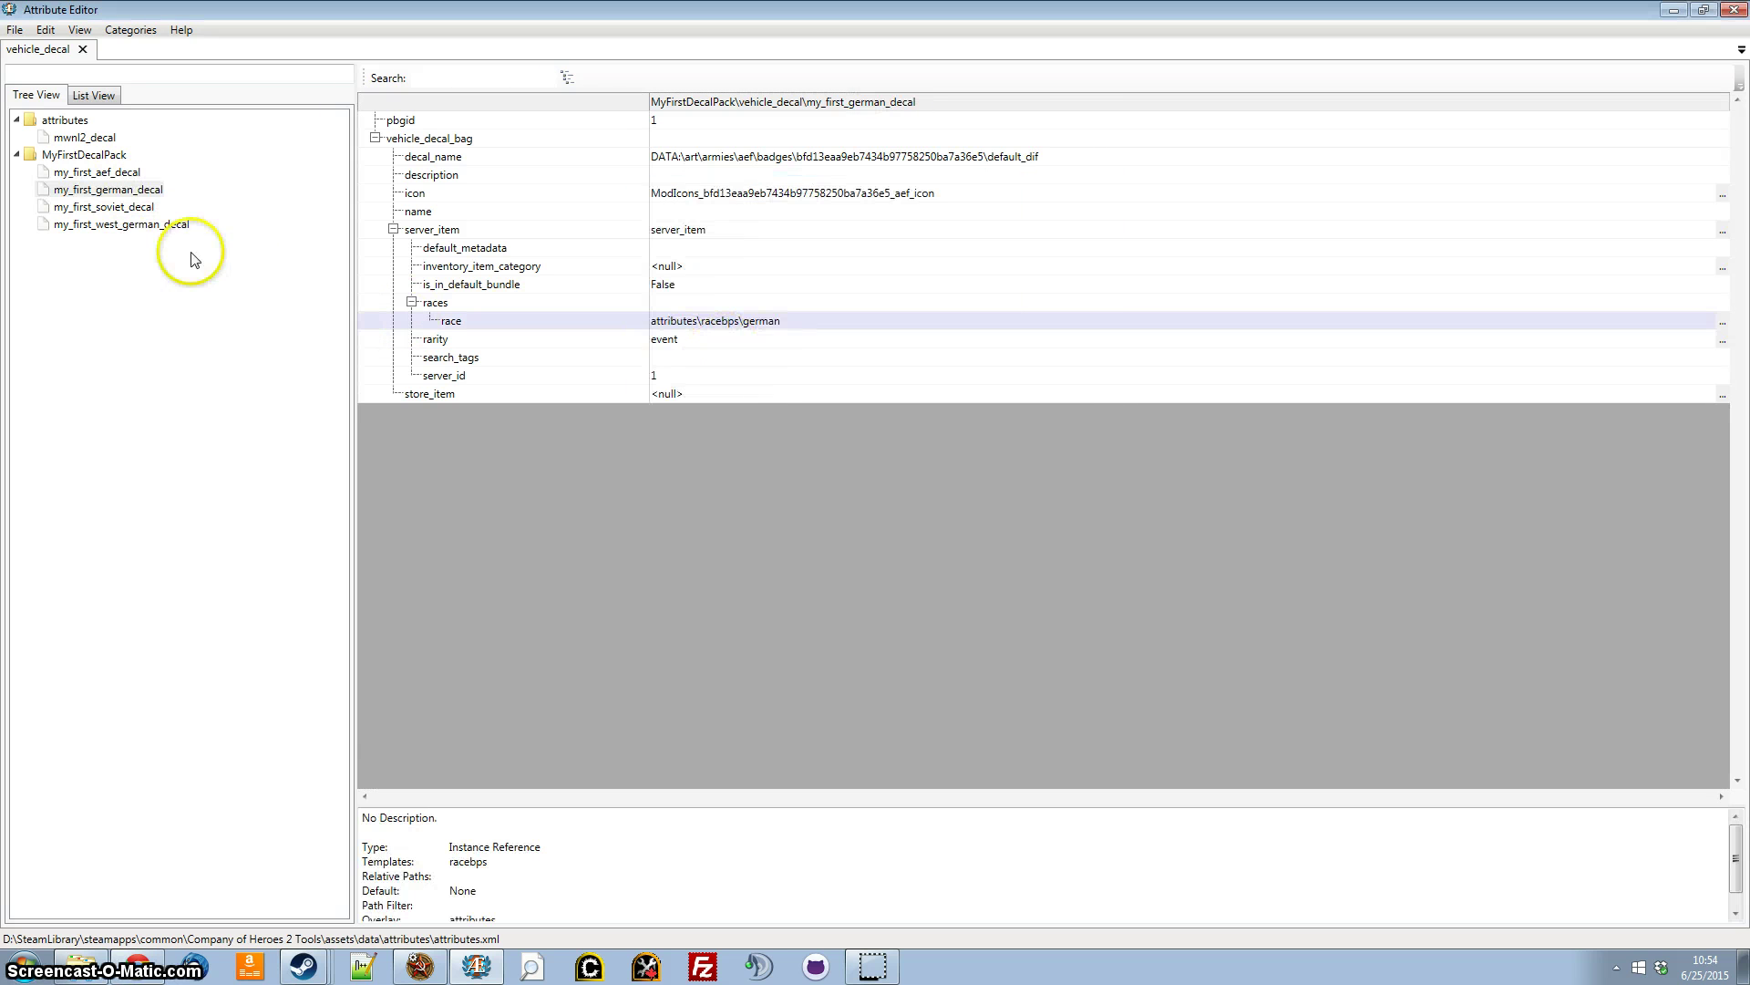
Change the race reference of my_first_soviet_decal to attributes\racebps\soviet
left_click(187, 225)
left_click(138, 208)
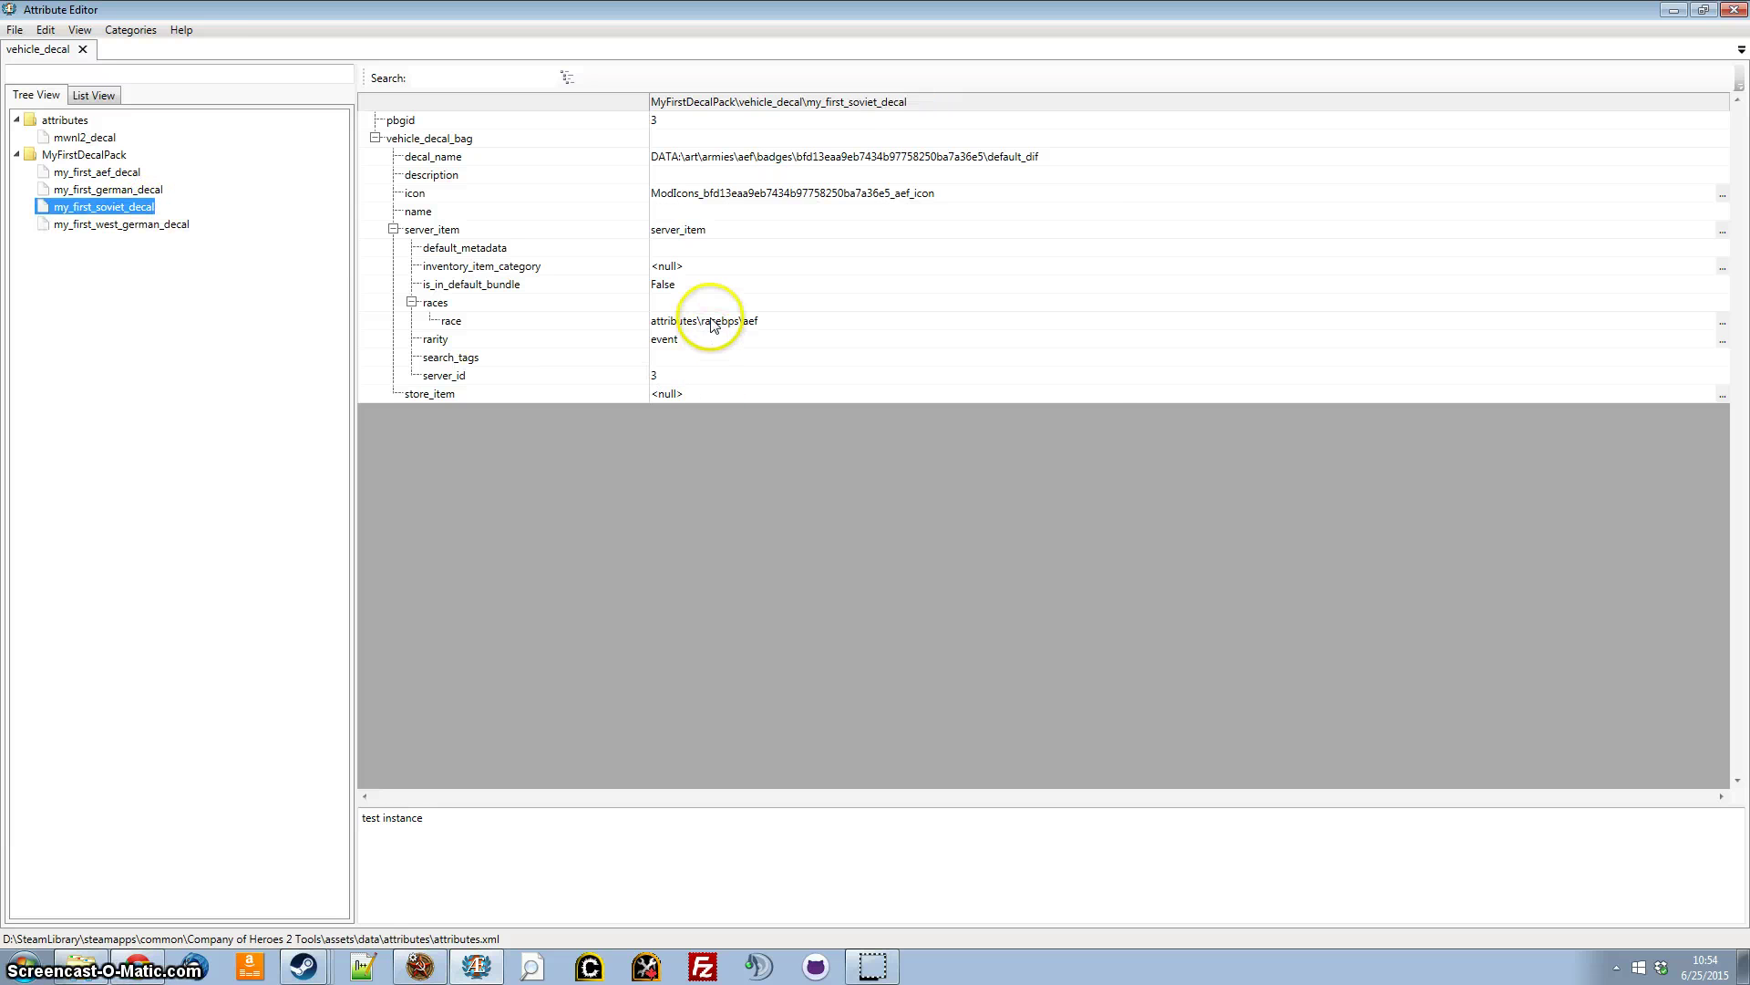
double_click(713, 325)
double_click(723, 371)
Change the race reference of my_first_west_german_decal to attributes\racebps\west_german
left_click(169, 224)
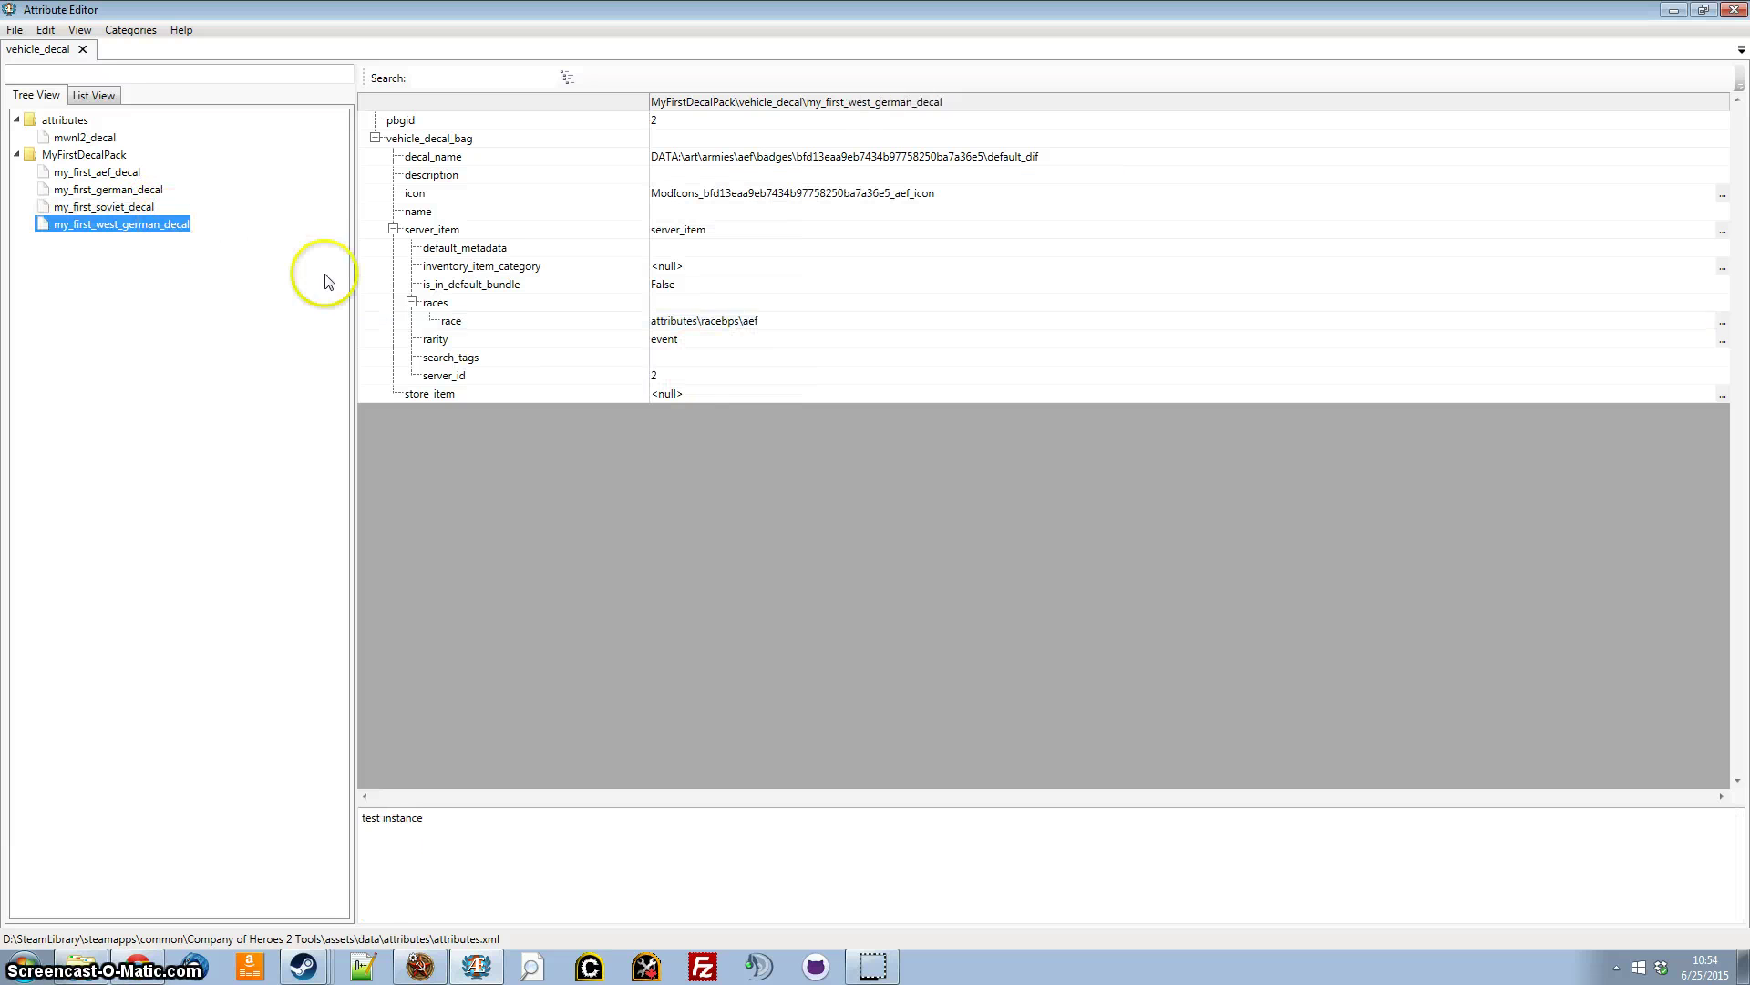
double_click(701, 325)
double_click(729, 379)
Replace the army folder in my_first_german_decal's decal_name path with german
left_click(122, 175)
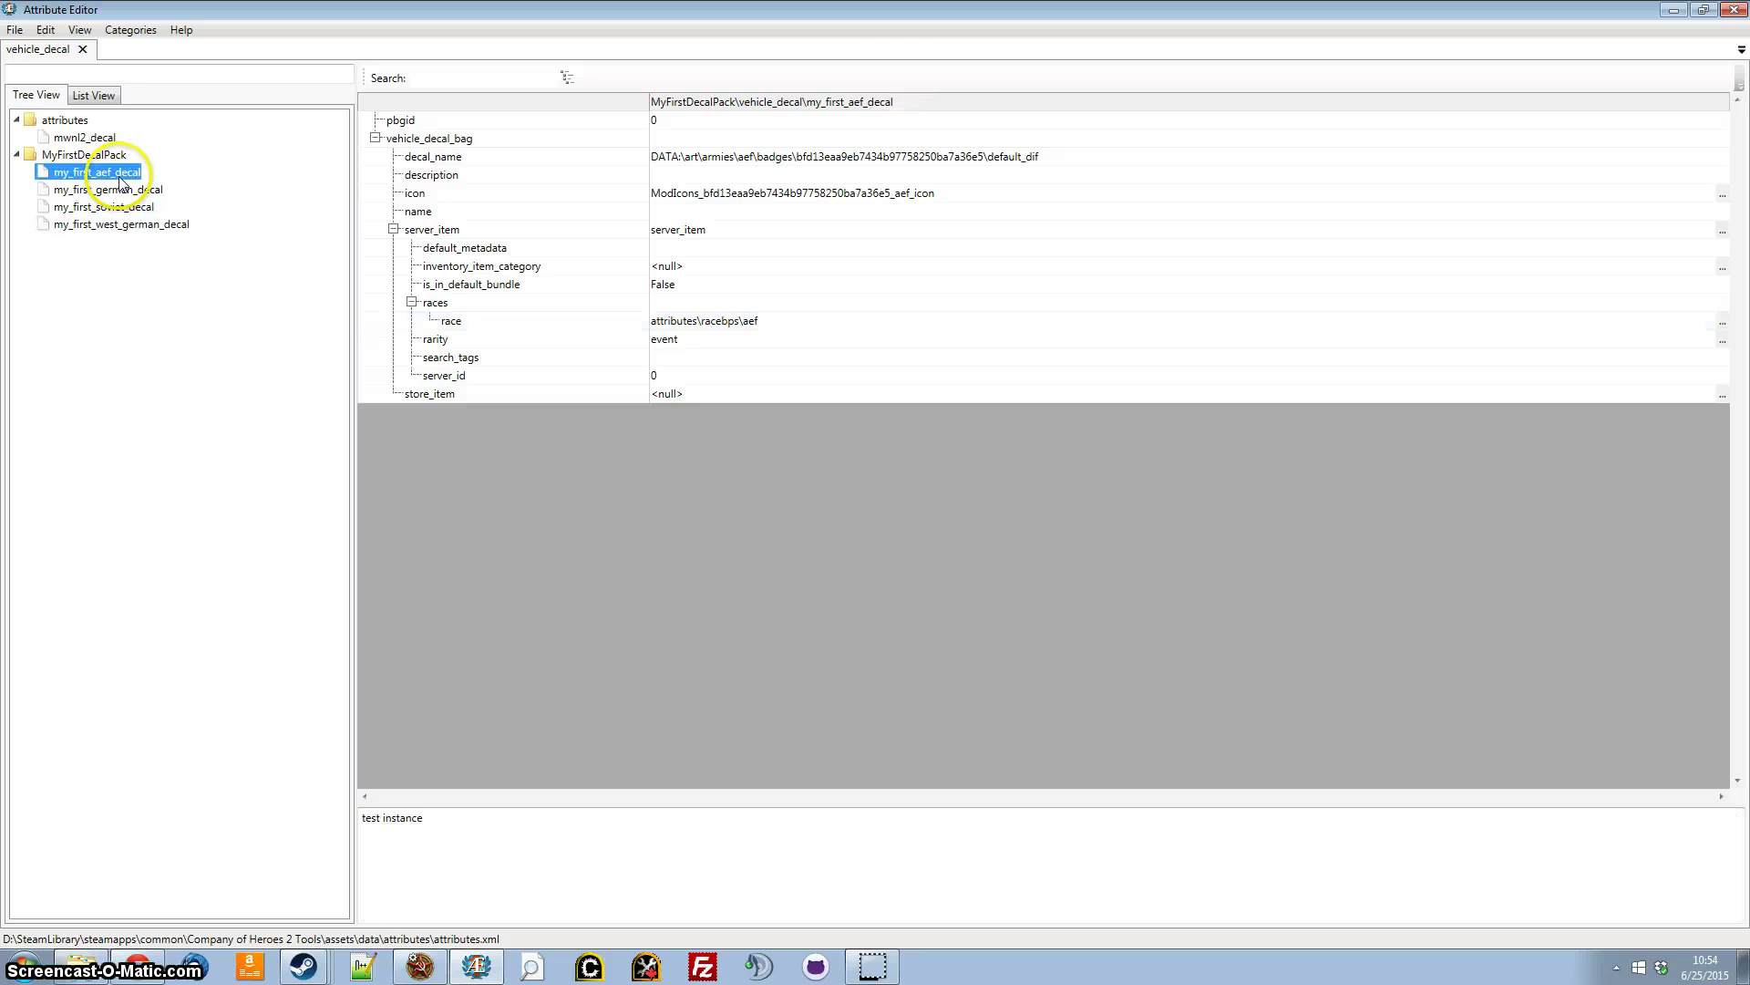
key("Down")
left_click(735, 165)
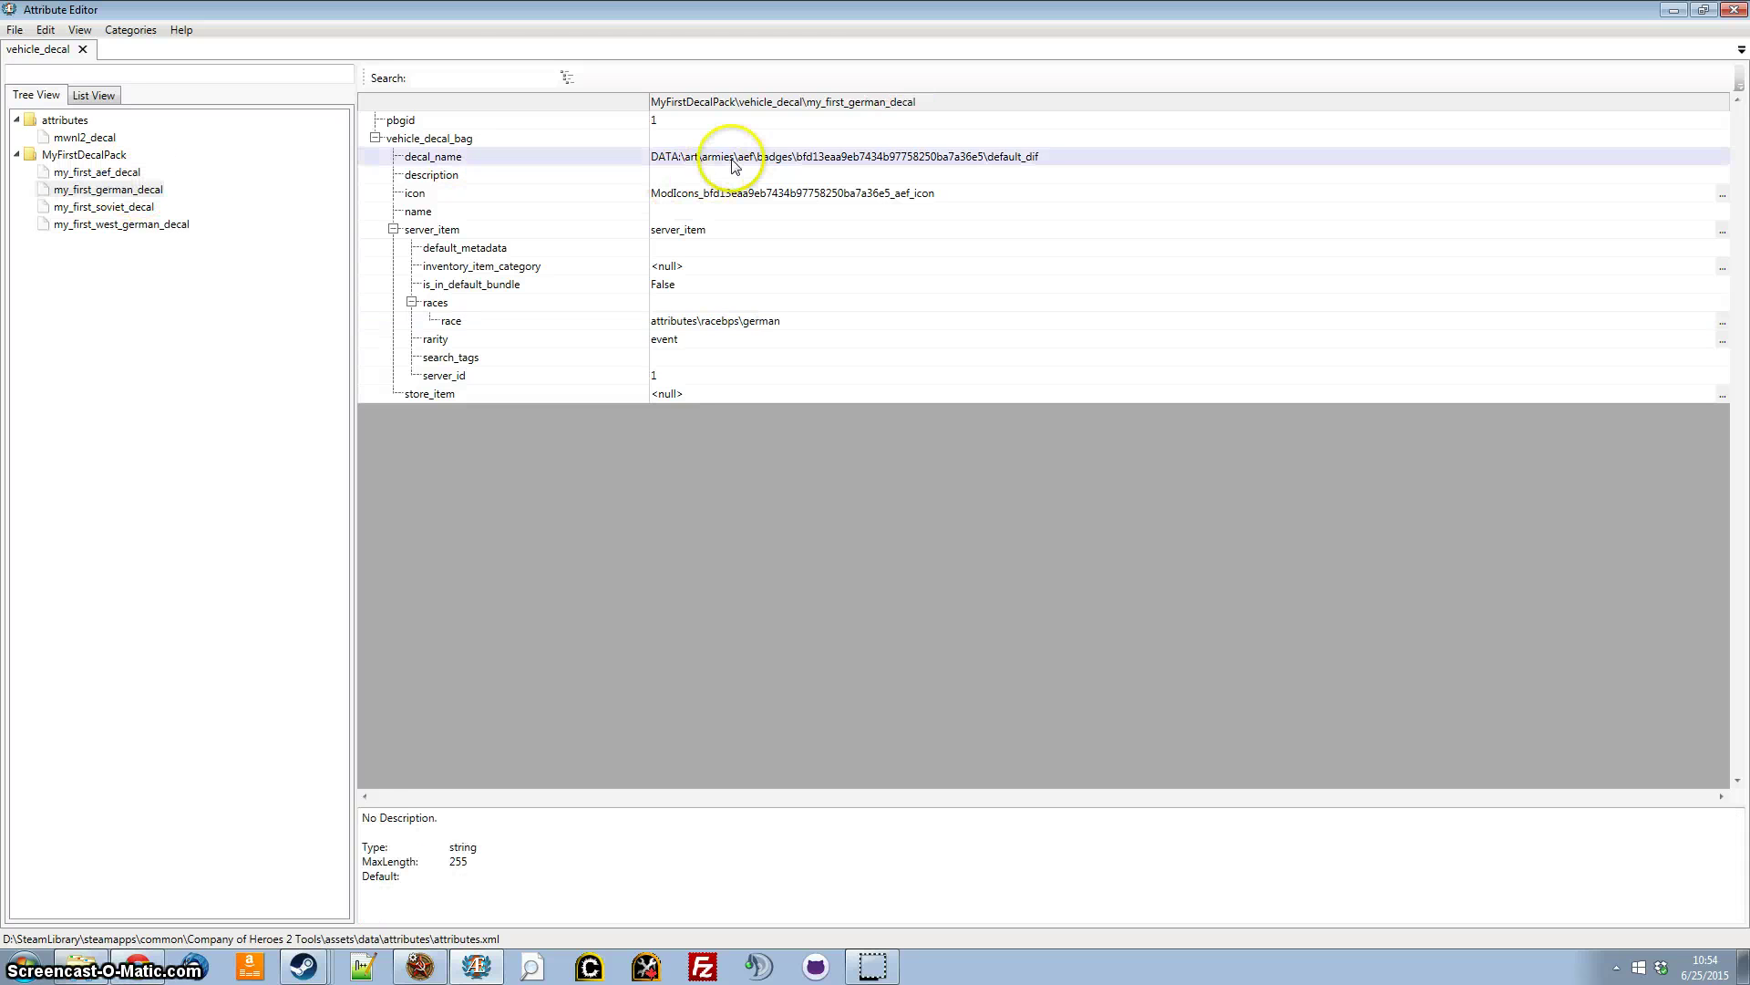
left_click(734, 165)
double_click(743, 158)
key("Delete")
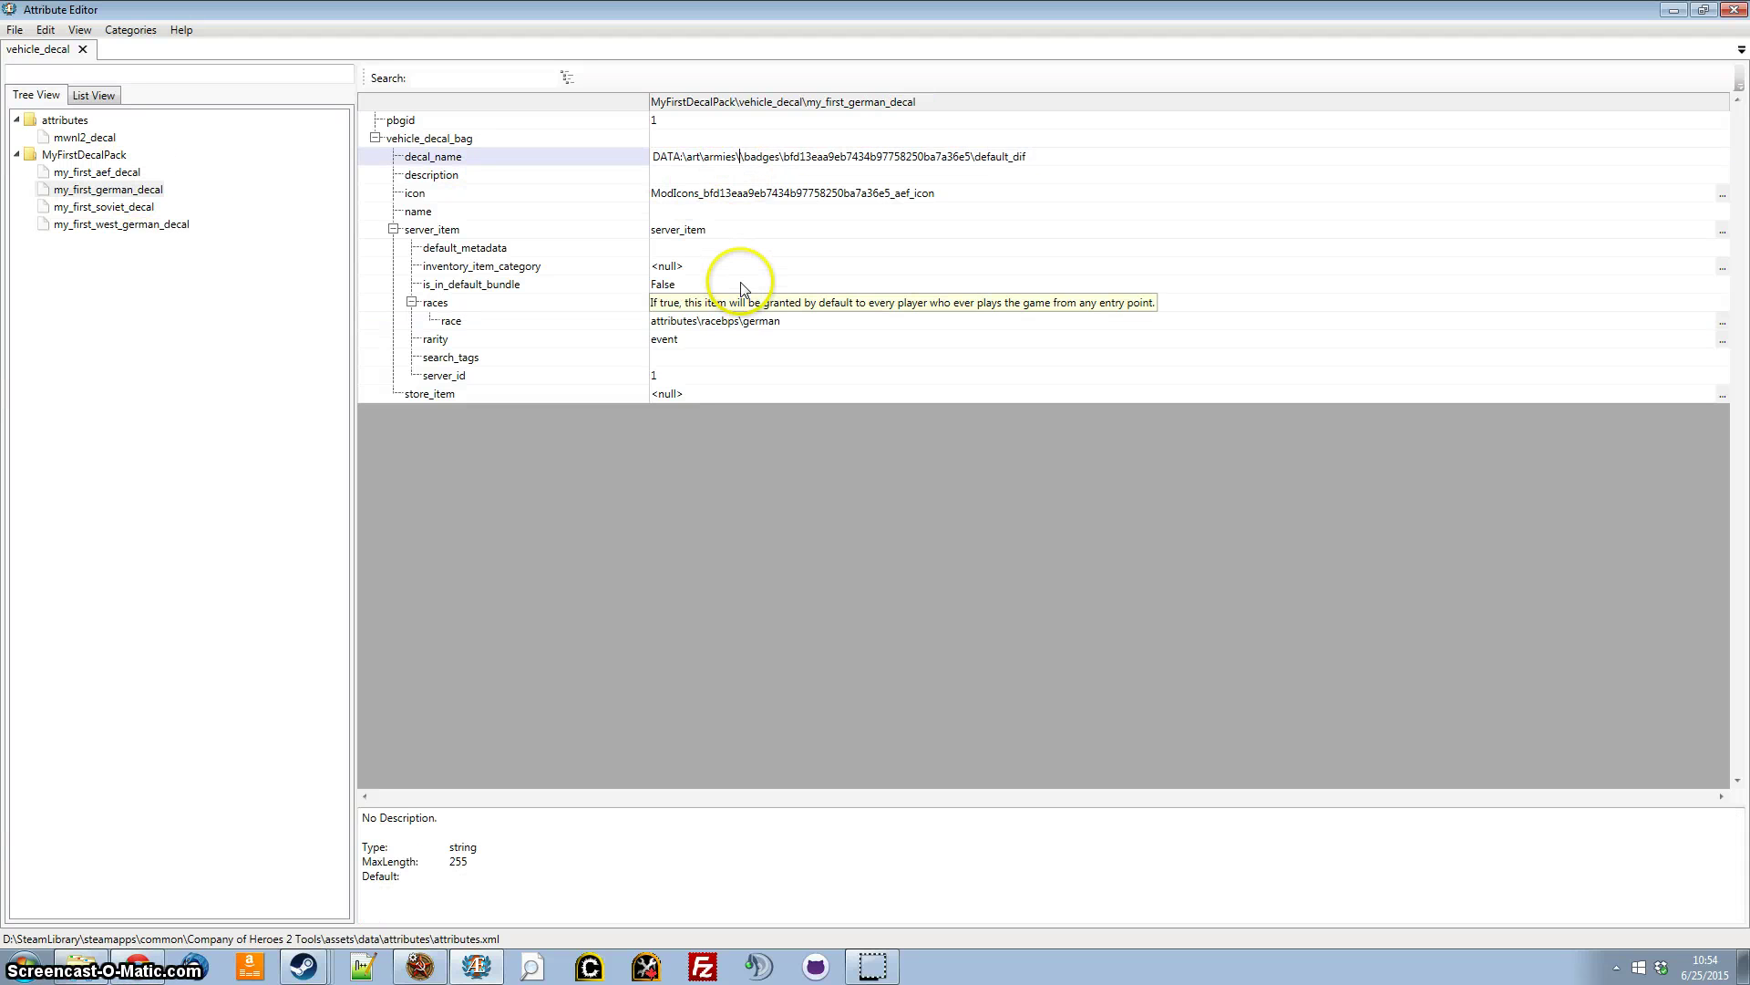
type("german")
left_click(103, 207)
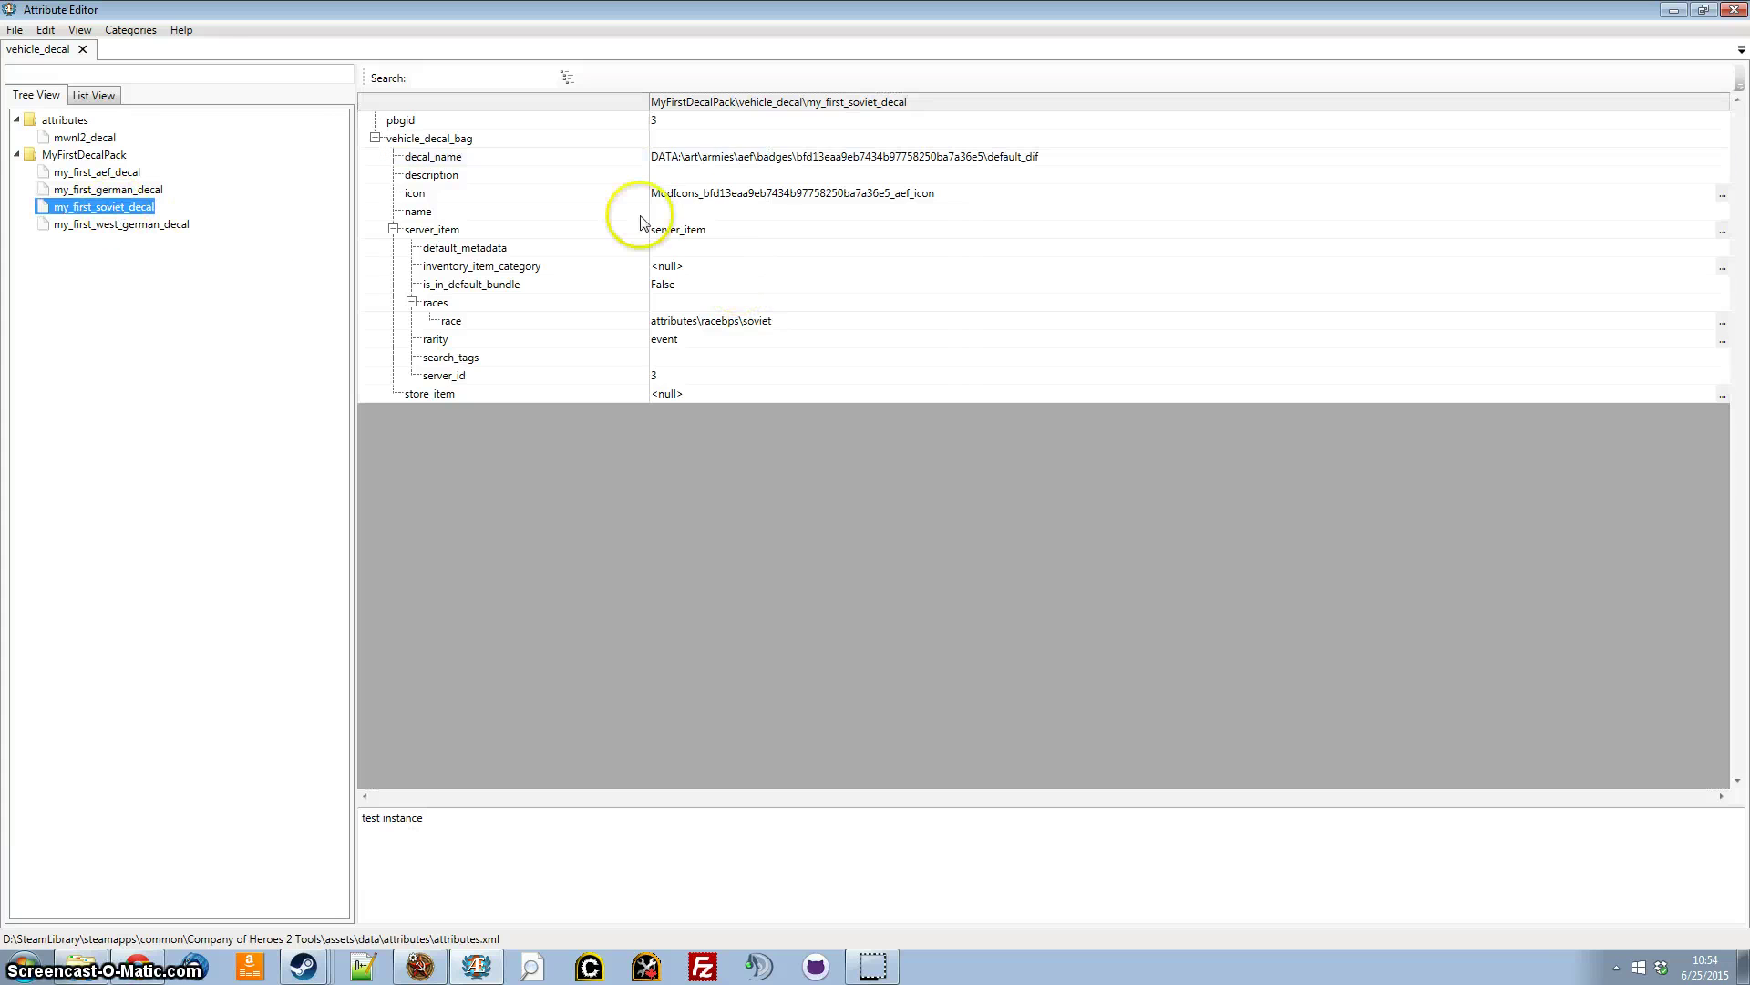
Replace the army folder in my_first_soviet_decal's decal_name path with soviet
left_click(735, 157)
double_click(734, 156)
key("Delete")
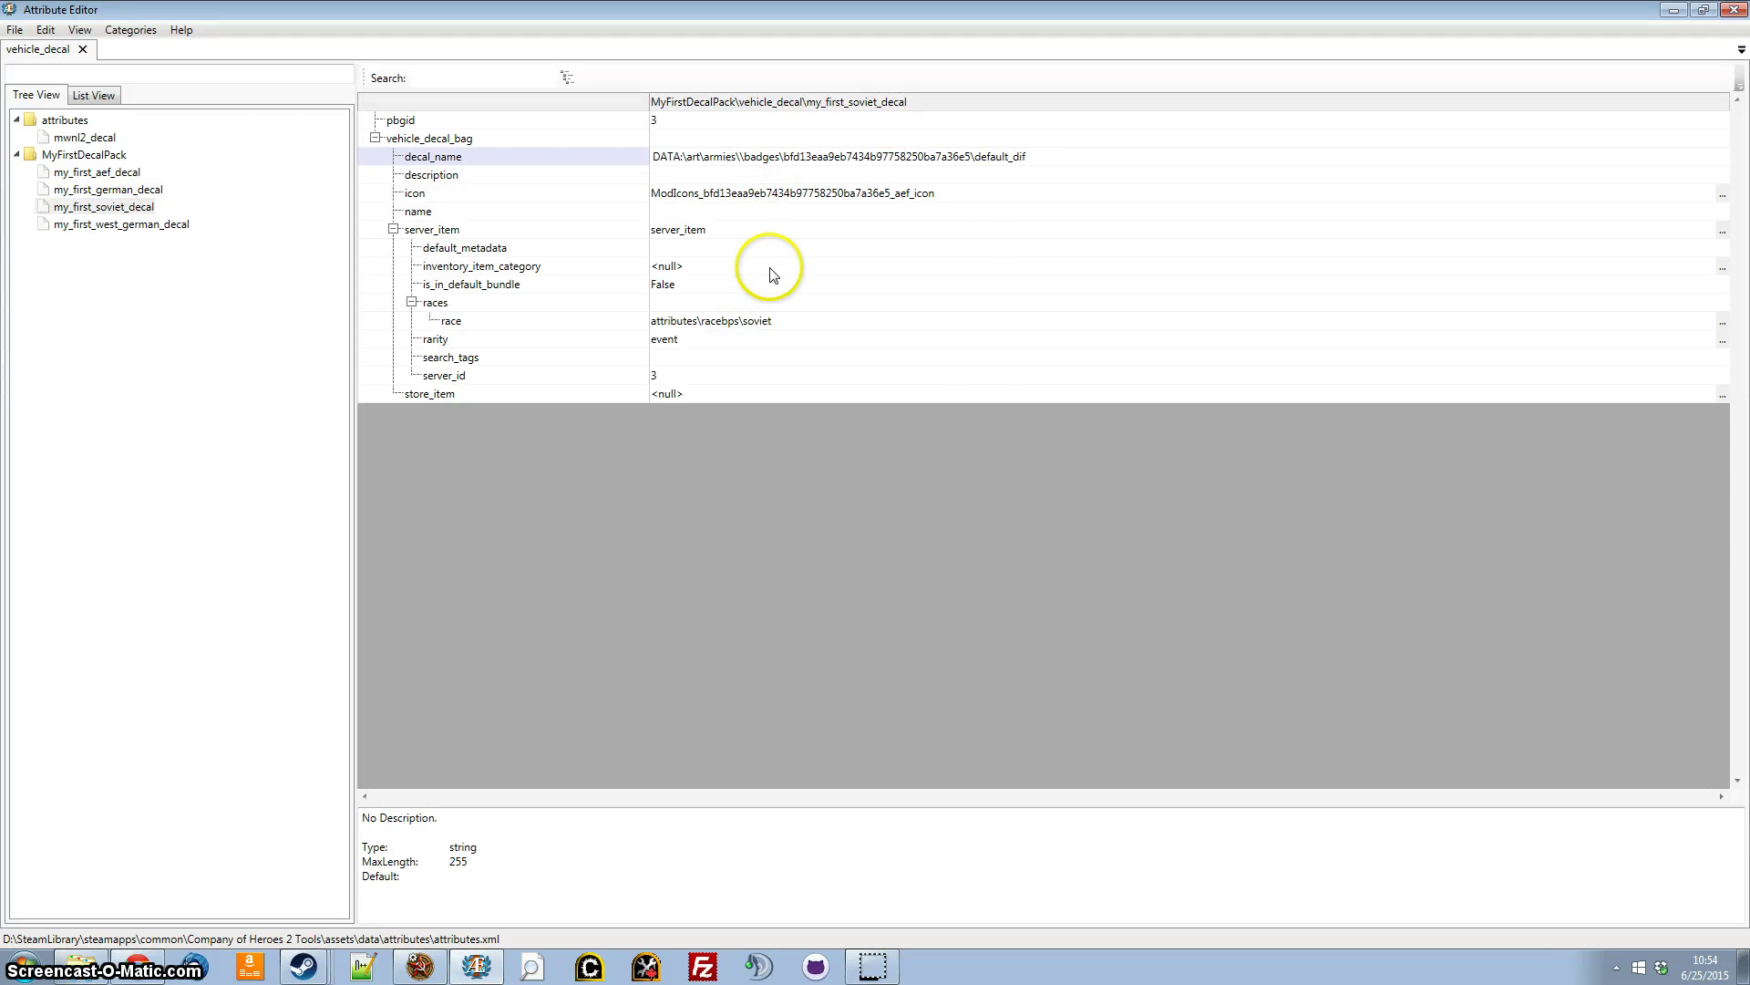
type("soviet")
left_click(150, 208)
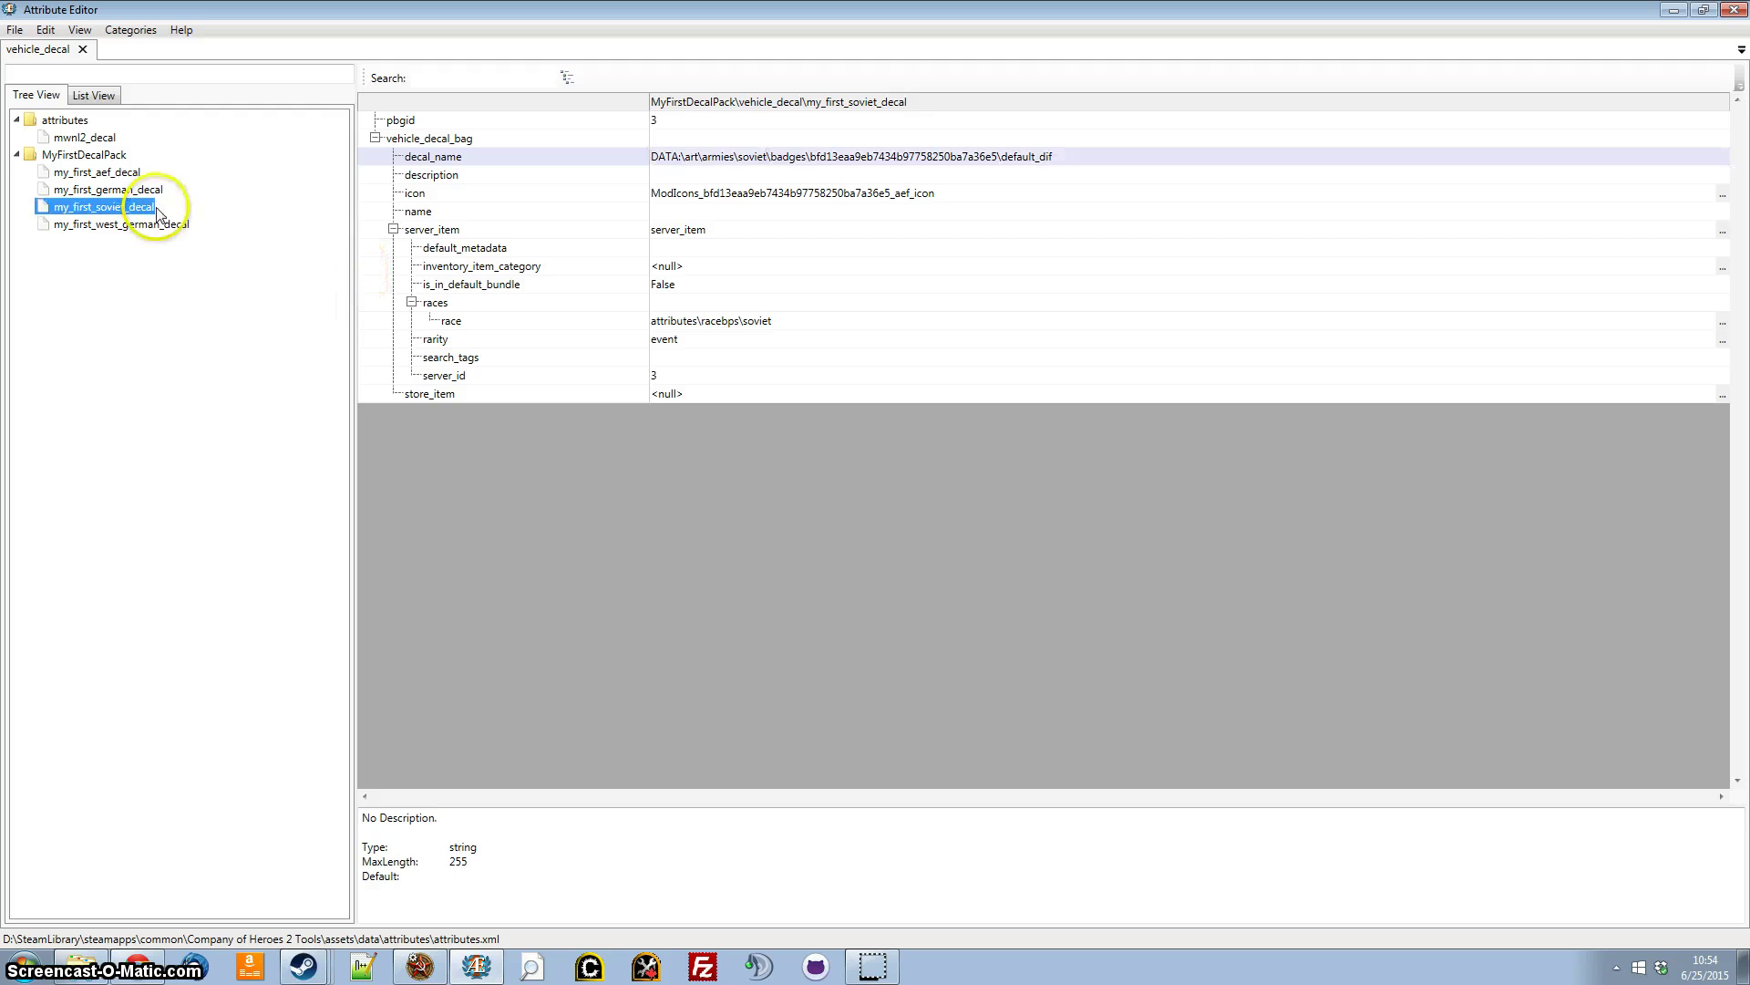
Replace the army folder in my_first_west_german_decal's decal_name path with west_german
key("Down")
left_click(729, 157)
double_click(745, 157)
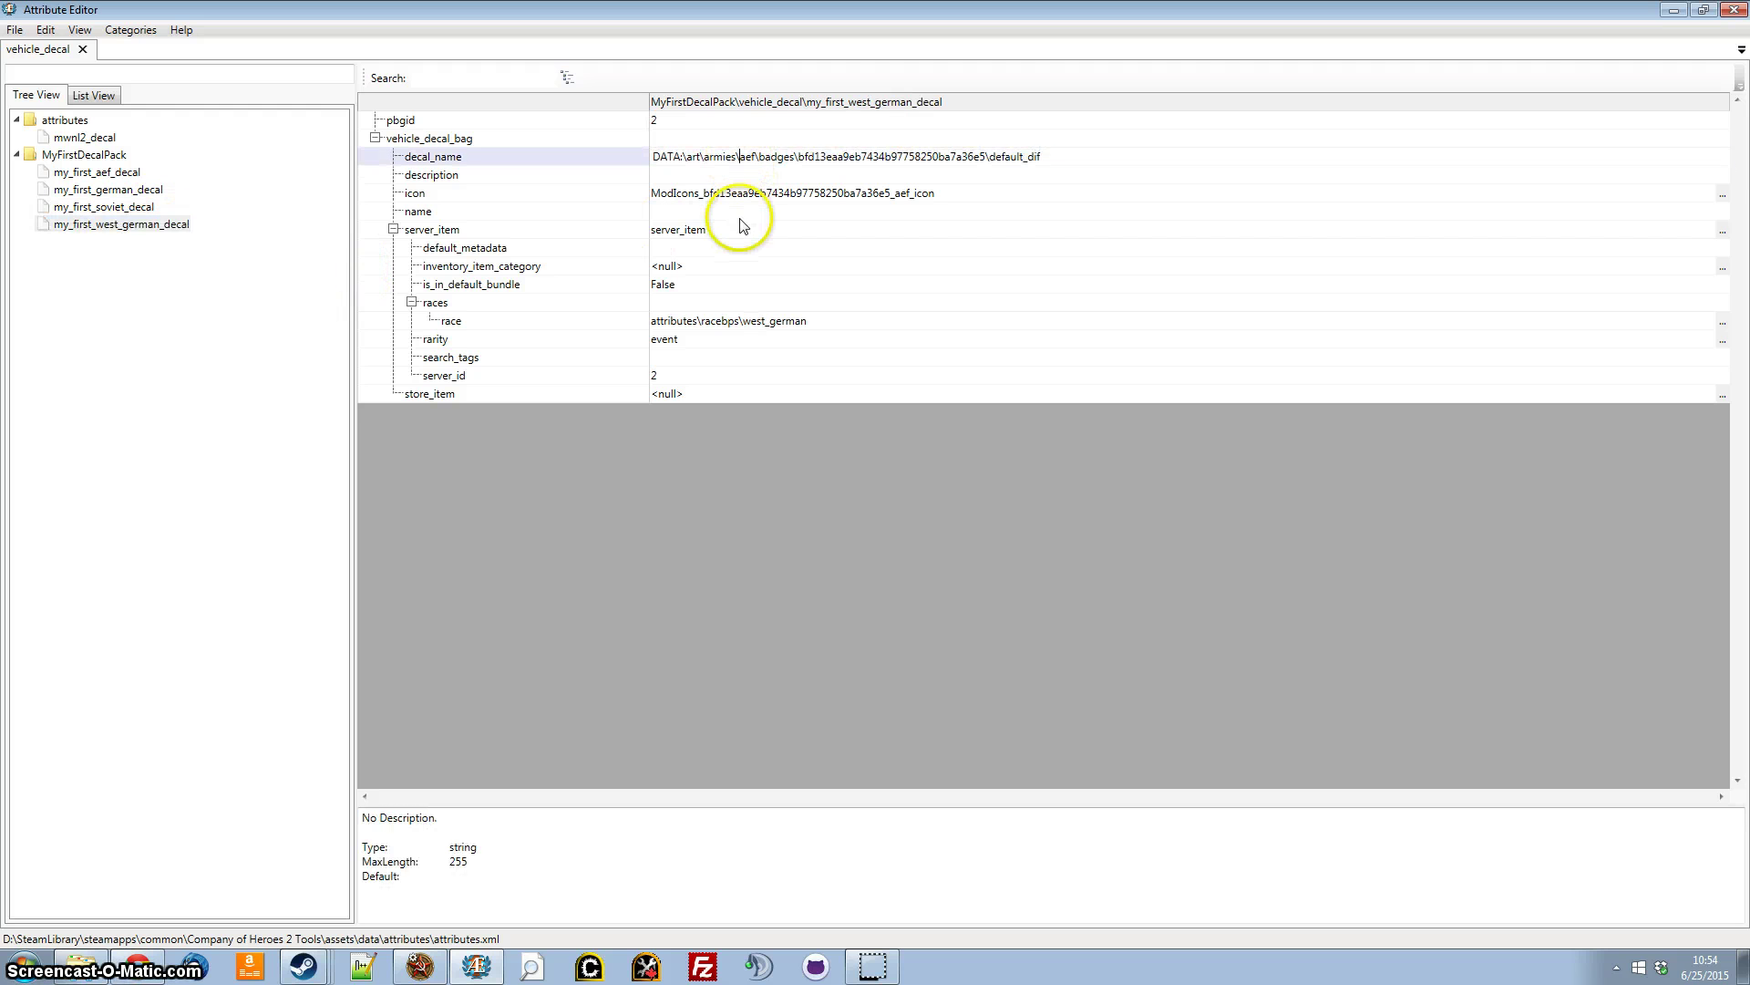
key("Delete")
type("west_ger")
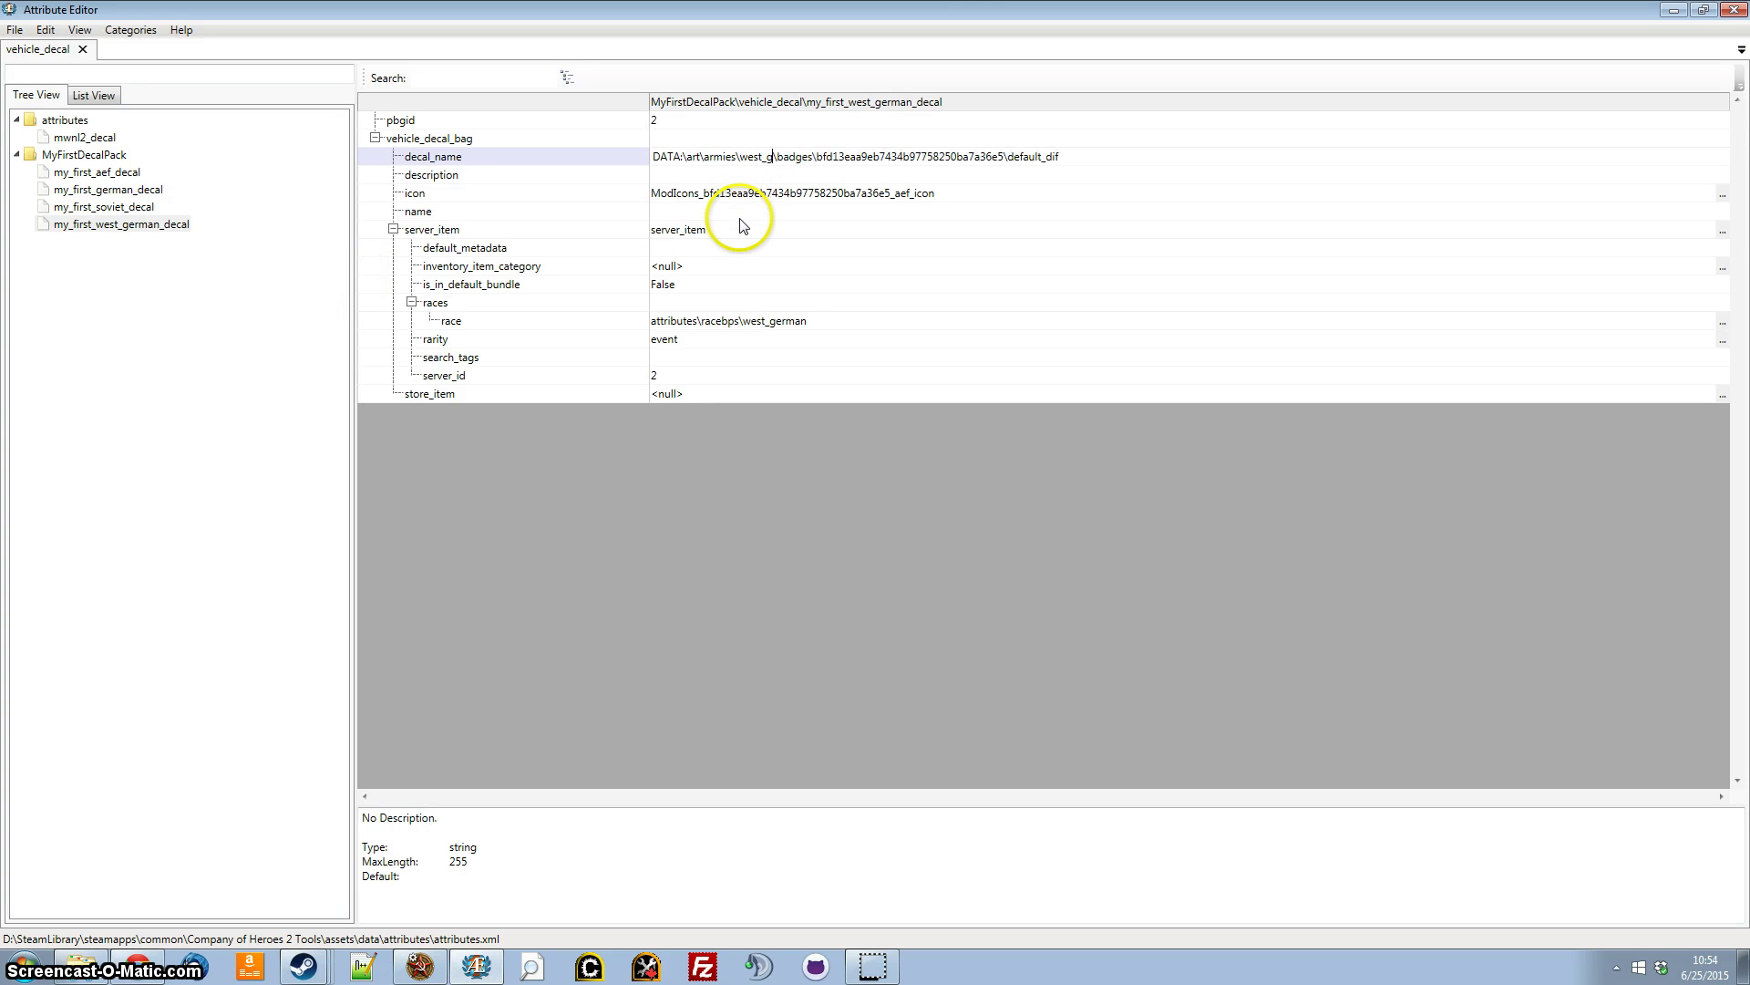
type("man")
key("Return")
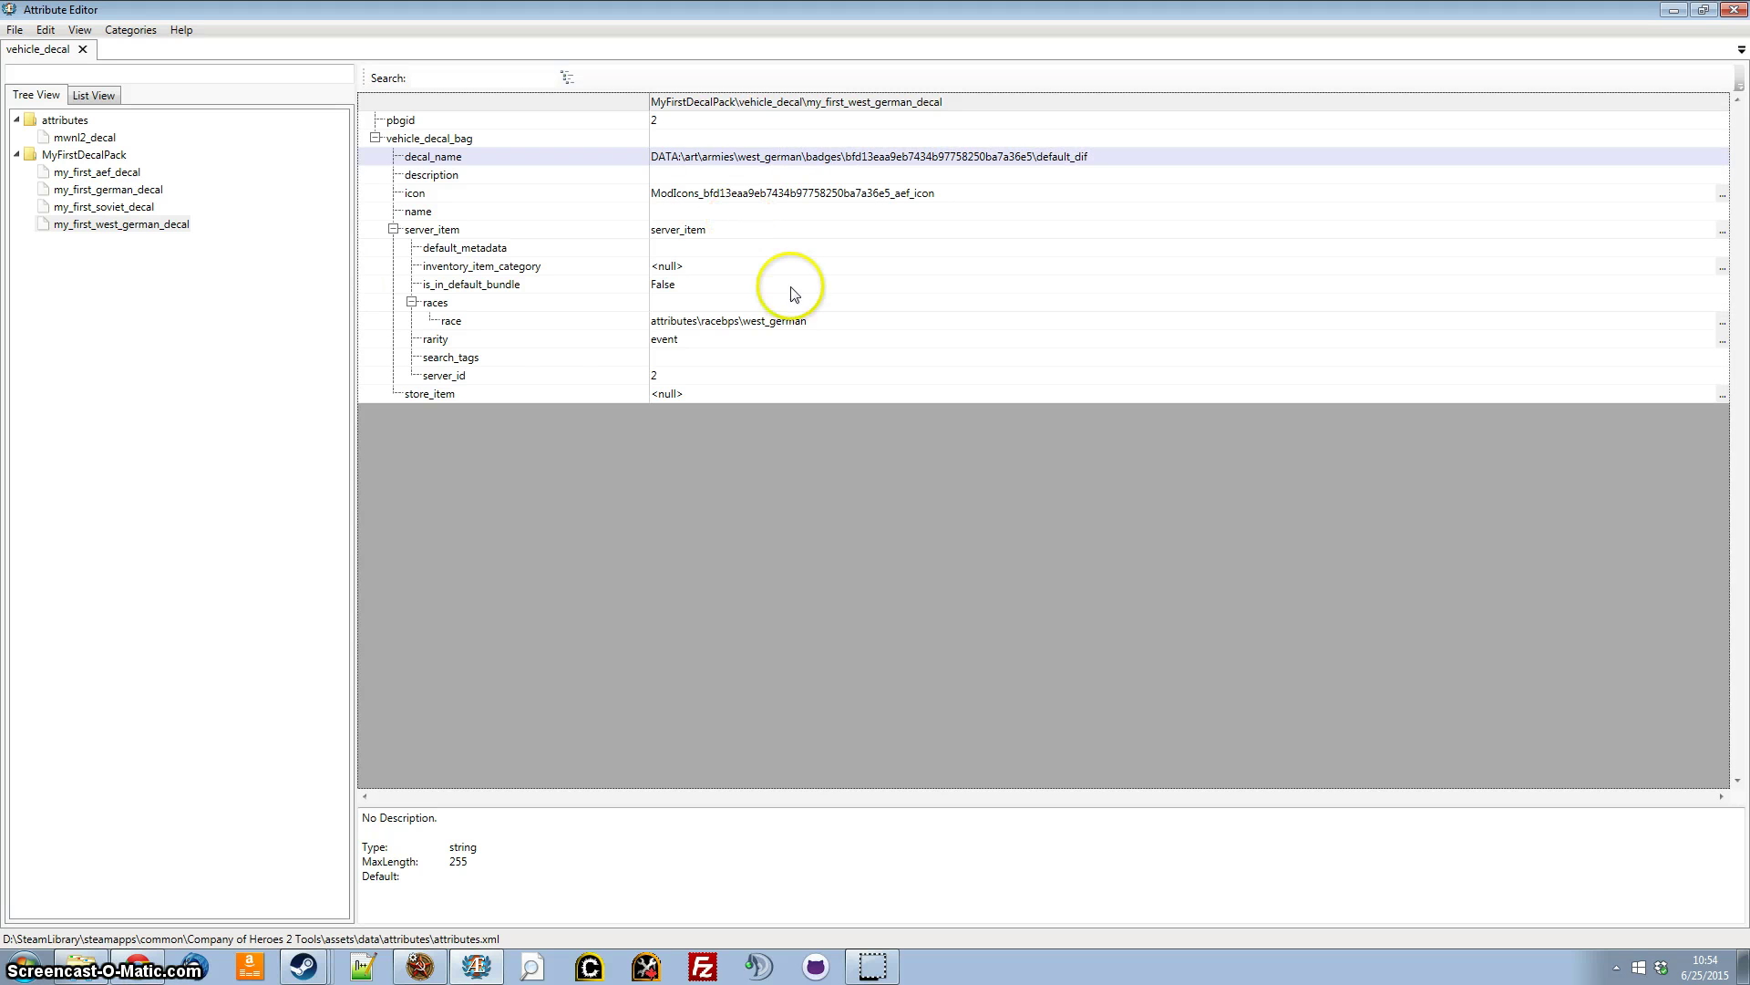
Set my_first_aef_decal's name to "My First AEF Decal" and its description to "My First AEF Decal, yay!"
left_click(105, 172)
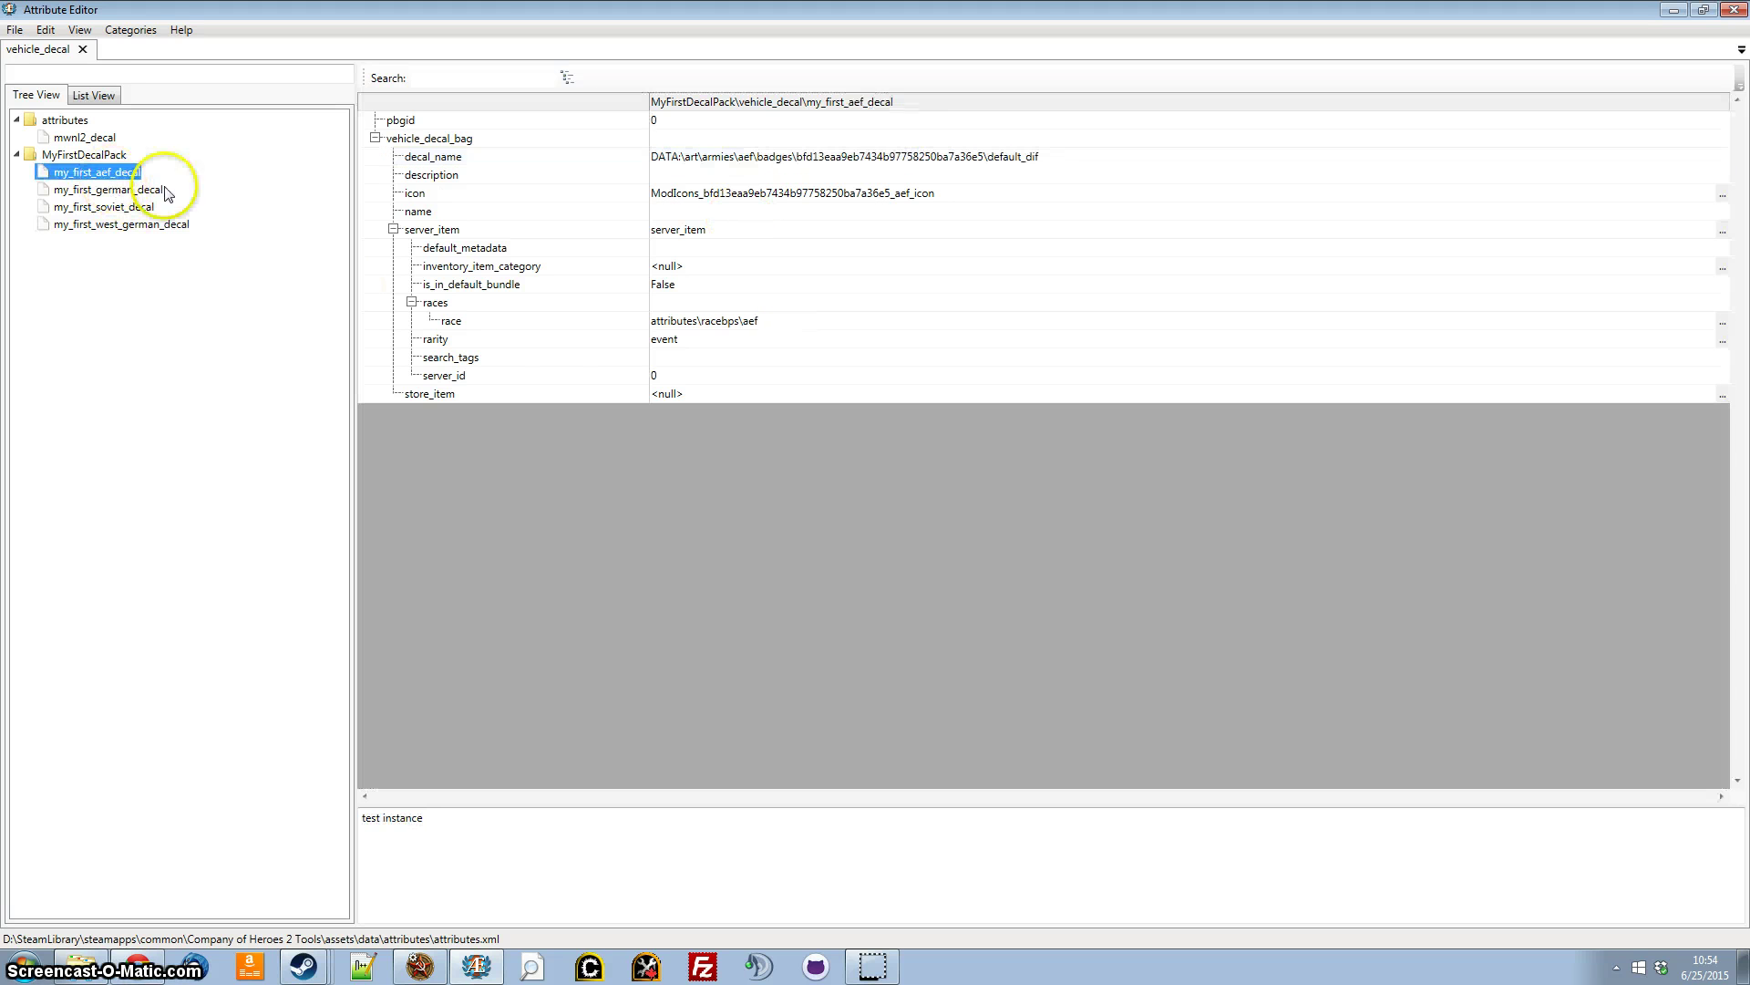
left_click(714, 212)
left_click(715, 176)
left_click(715, 210)
left_click(715, 176)
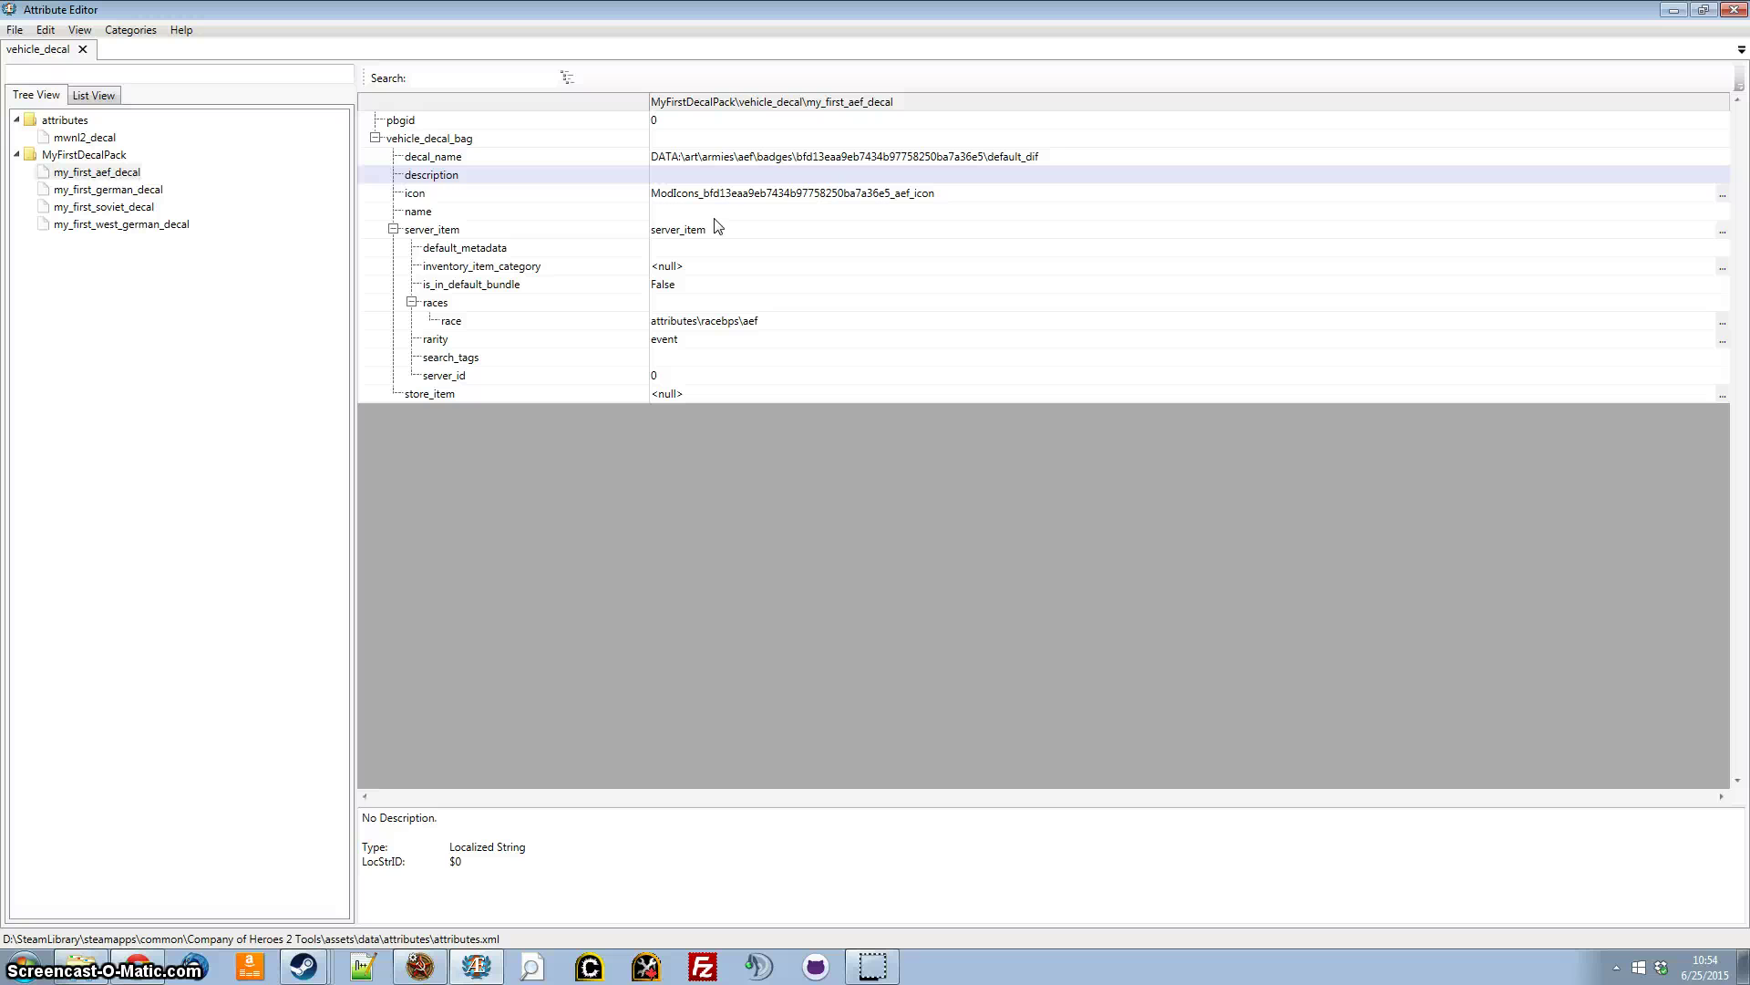
left_click(715, 177)
left_click(725, 209)
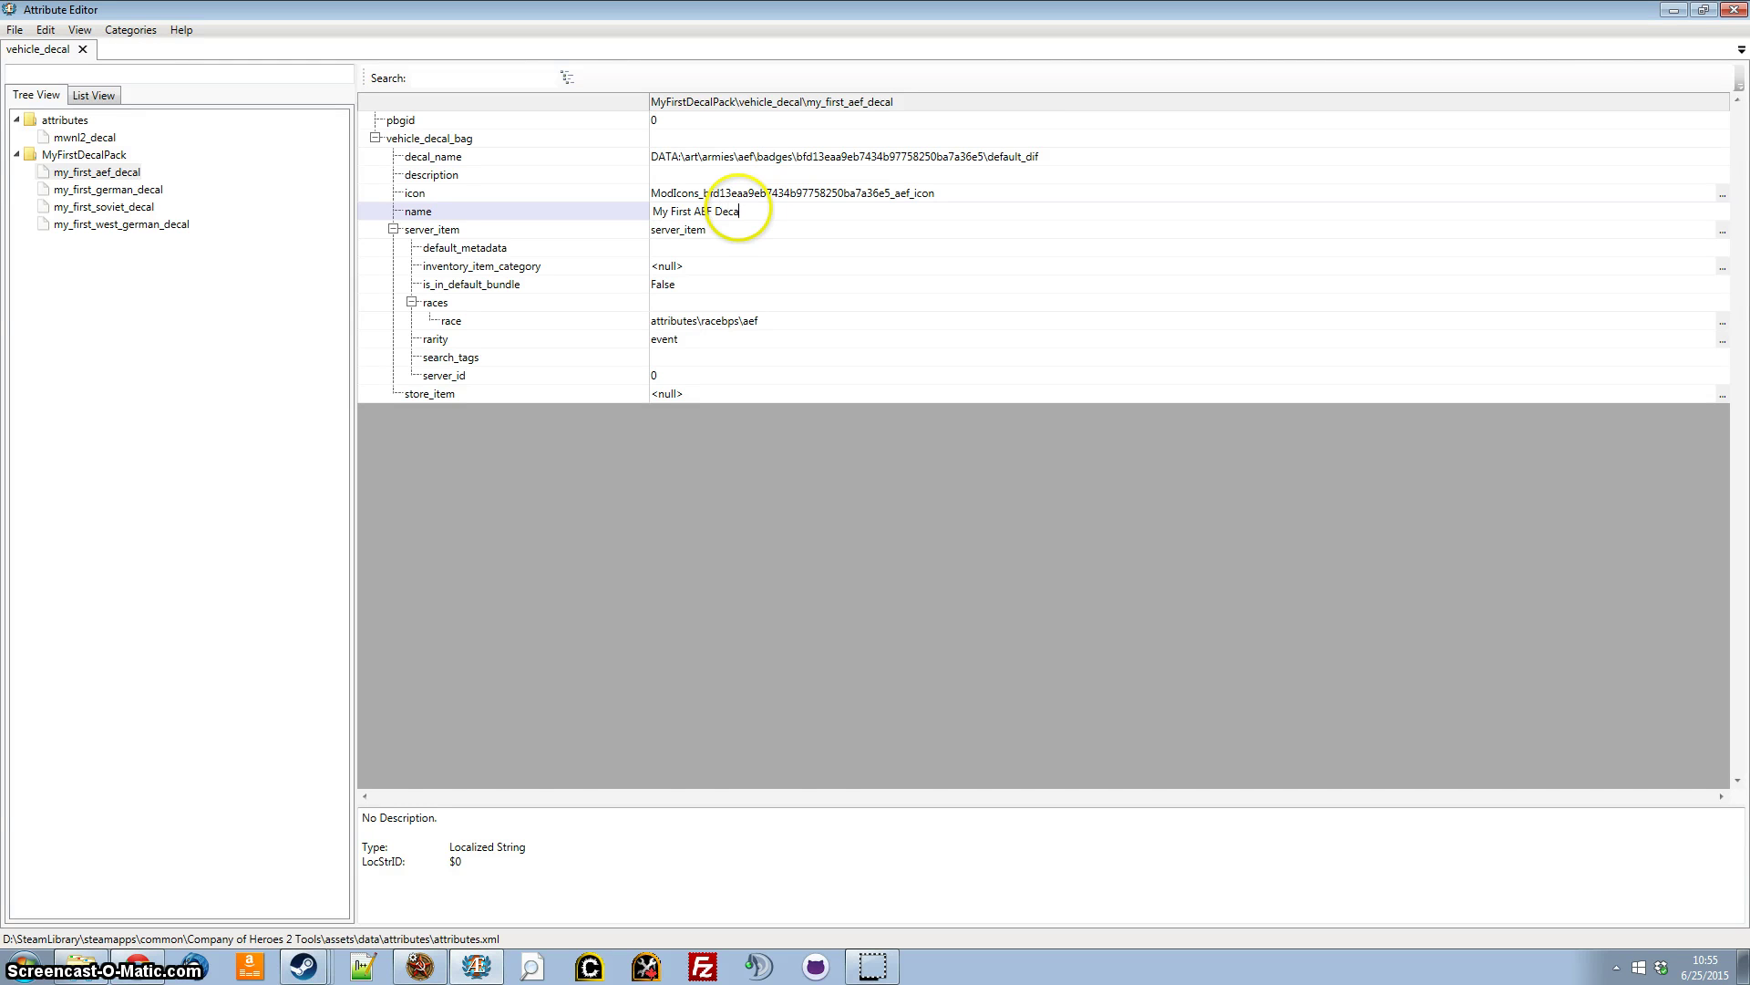
type("l")
left_click(759, 176)
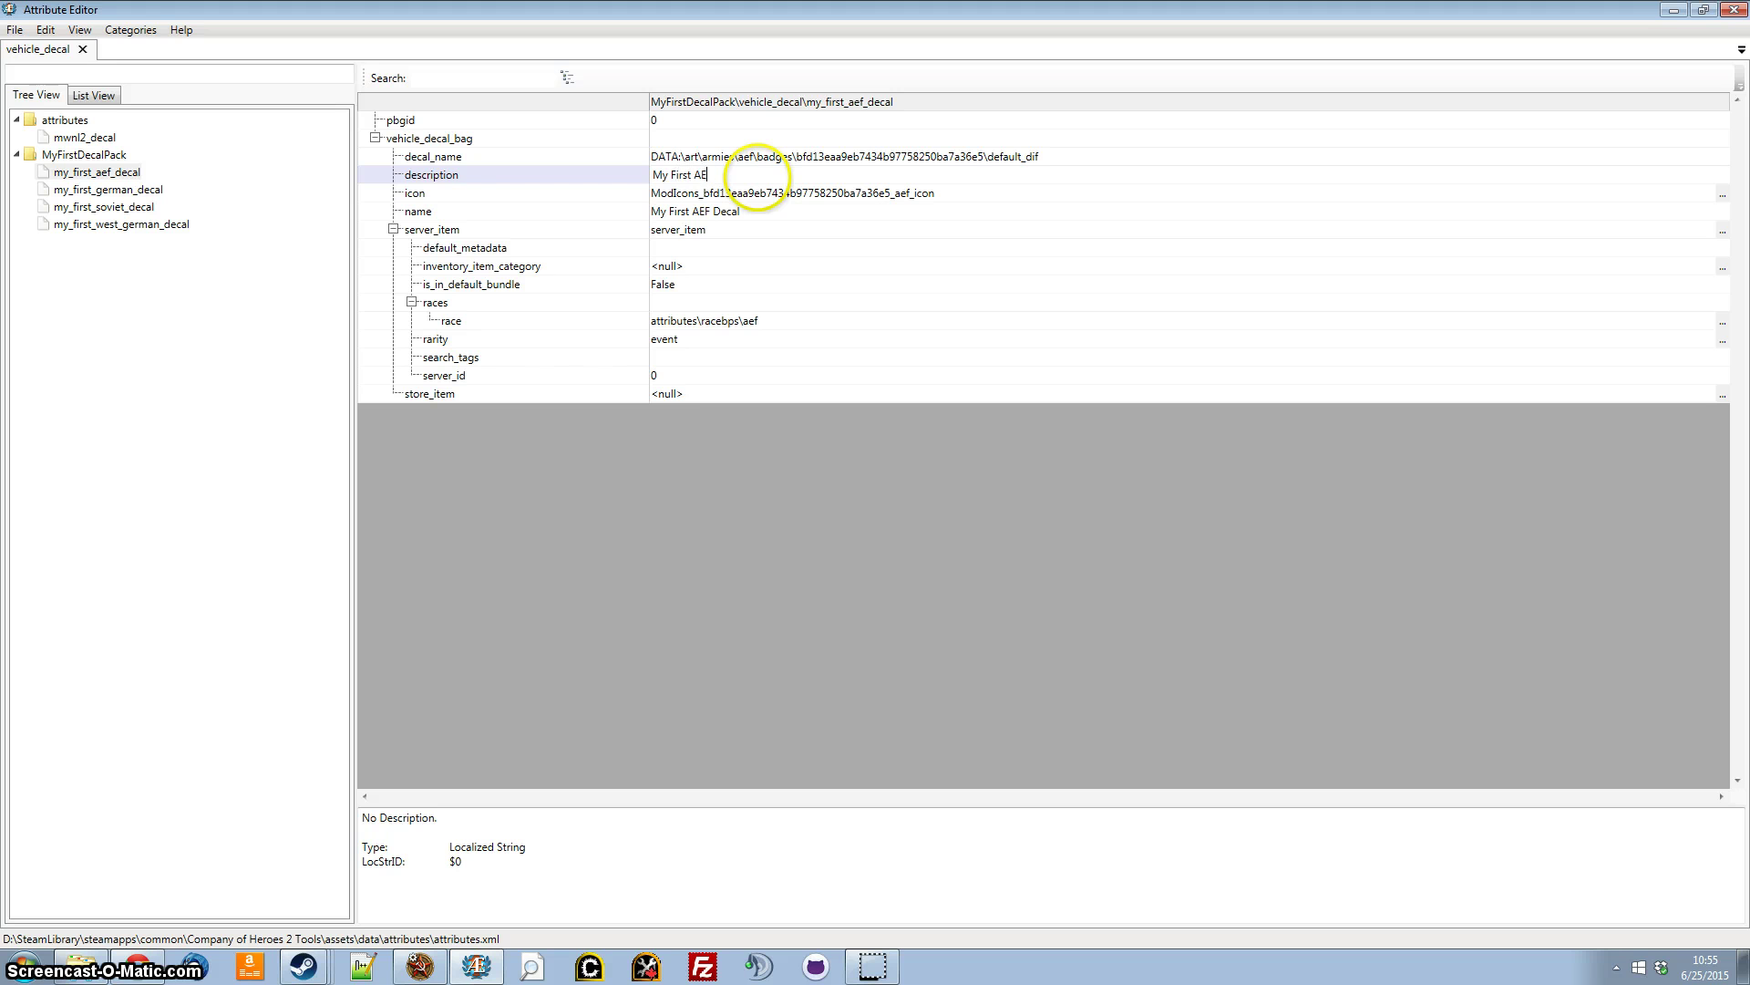
type(", yay!")
key("Return")
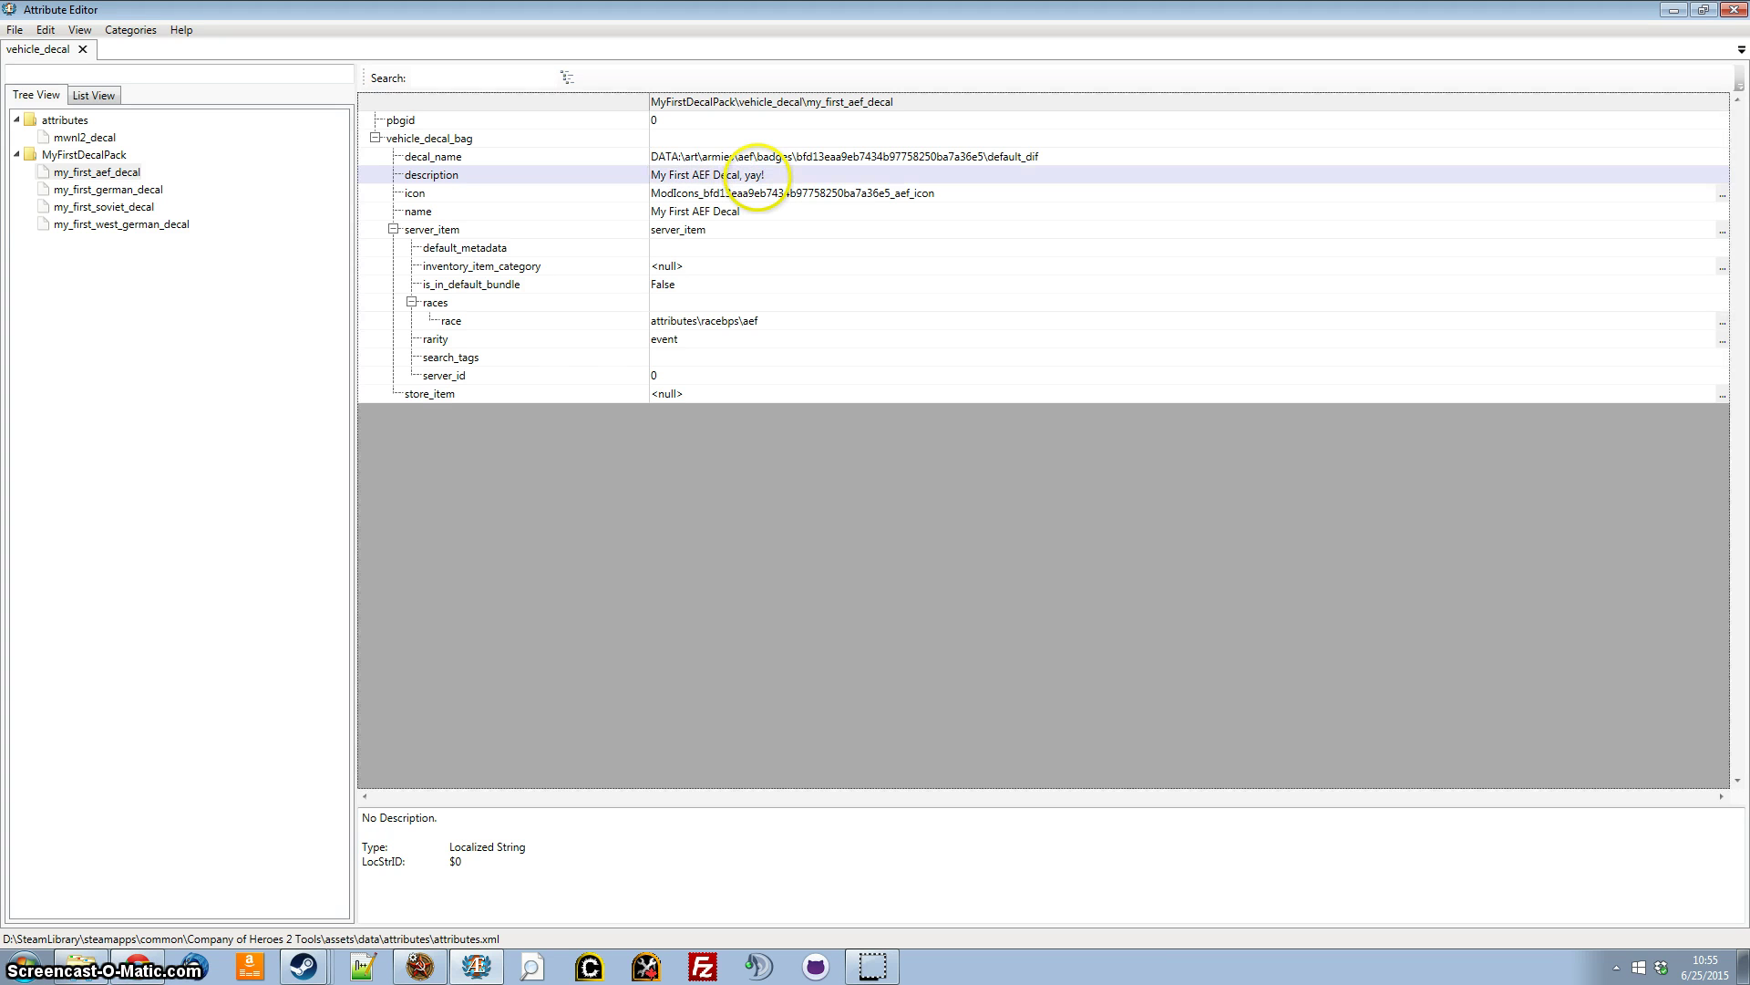
Review the attribute values of the German, Soviet, West German and AEF decals in MyFirstDecalPack
left_click(101, 207)
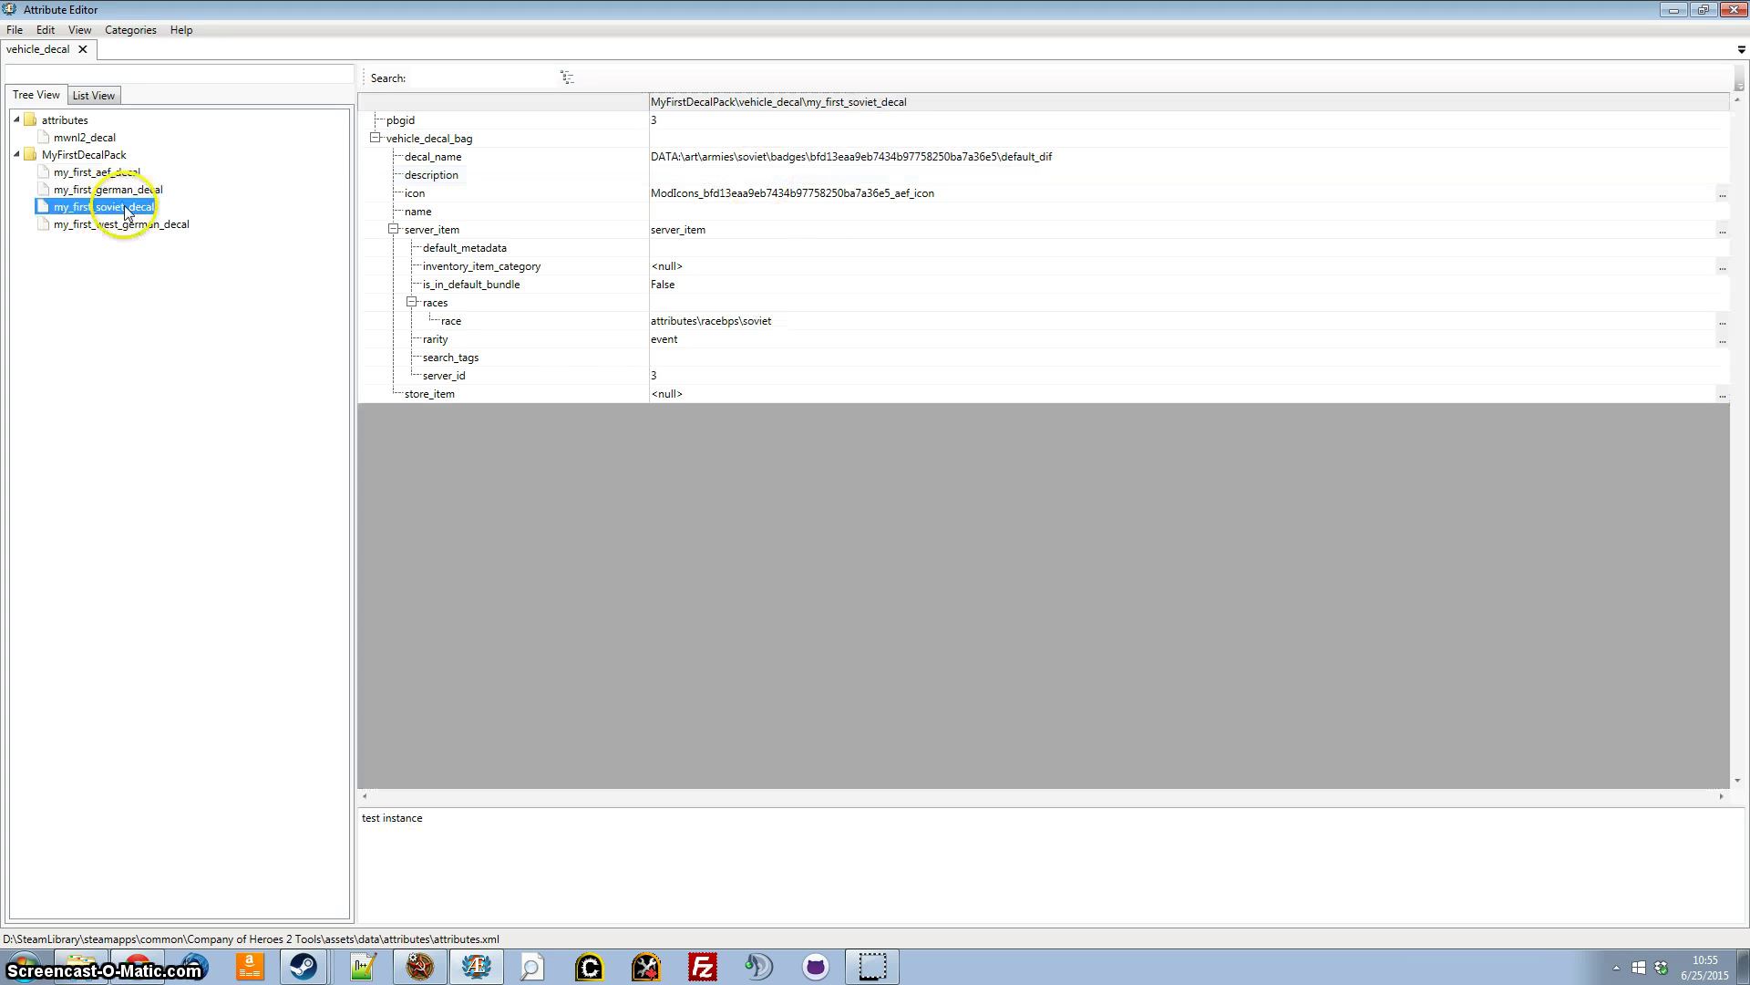
left_click(116, 224)
left_click(114, 207)
left_click(119, 190)
left_click(110, 172)
left_click(114, 190)
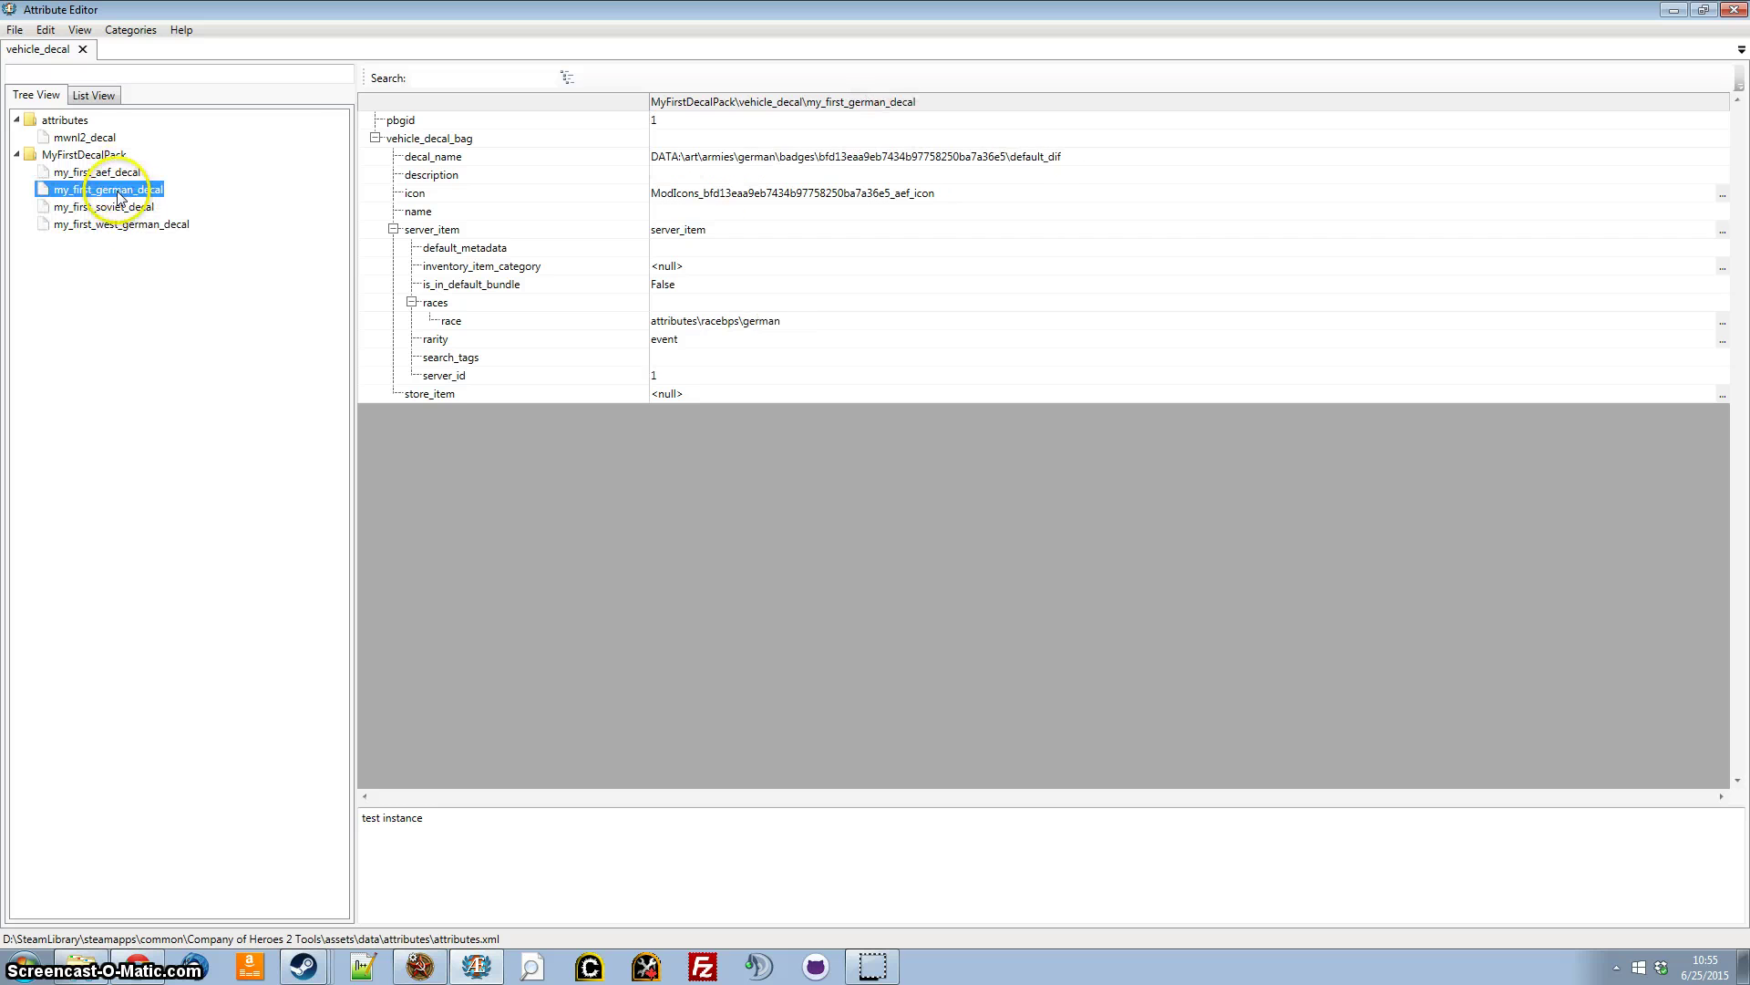
left_click(117, 207)
left_click(119, 224)
left_click(116, 207)
left_click(109, 172)
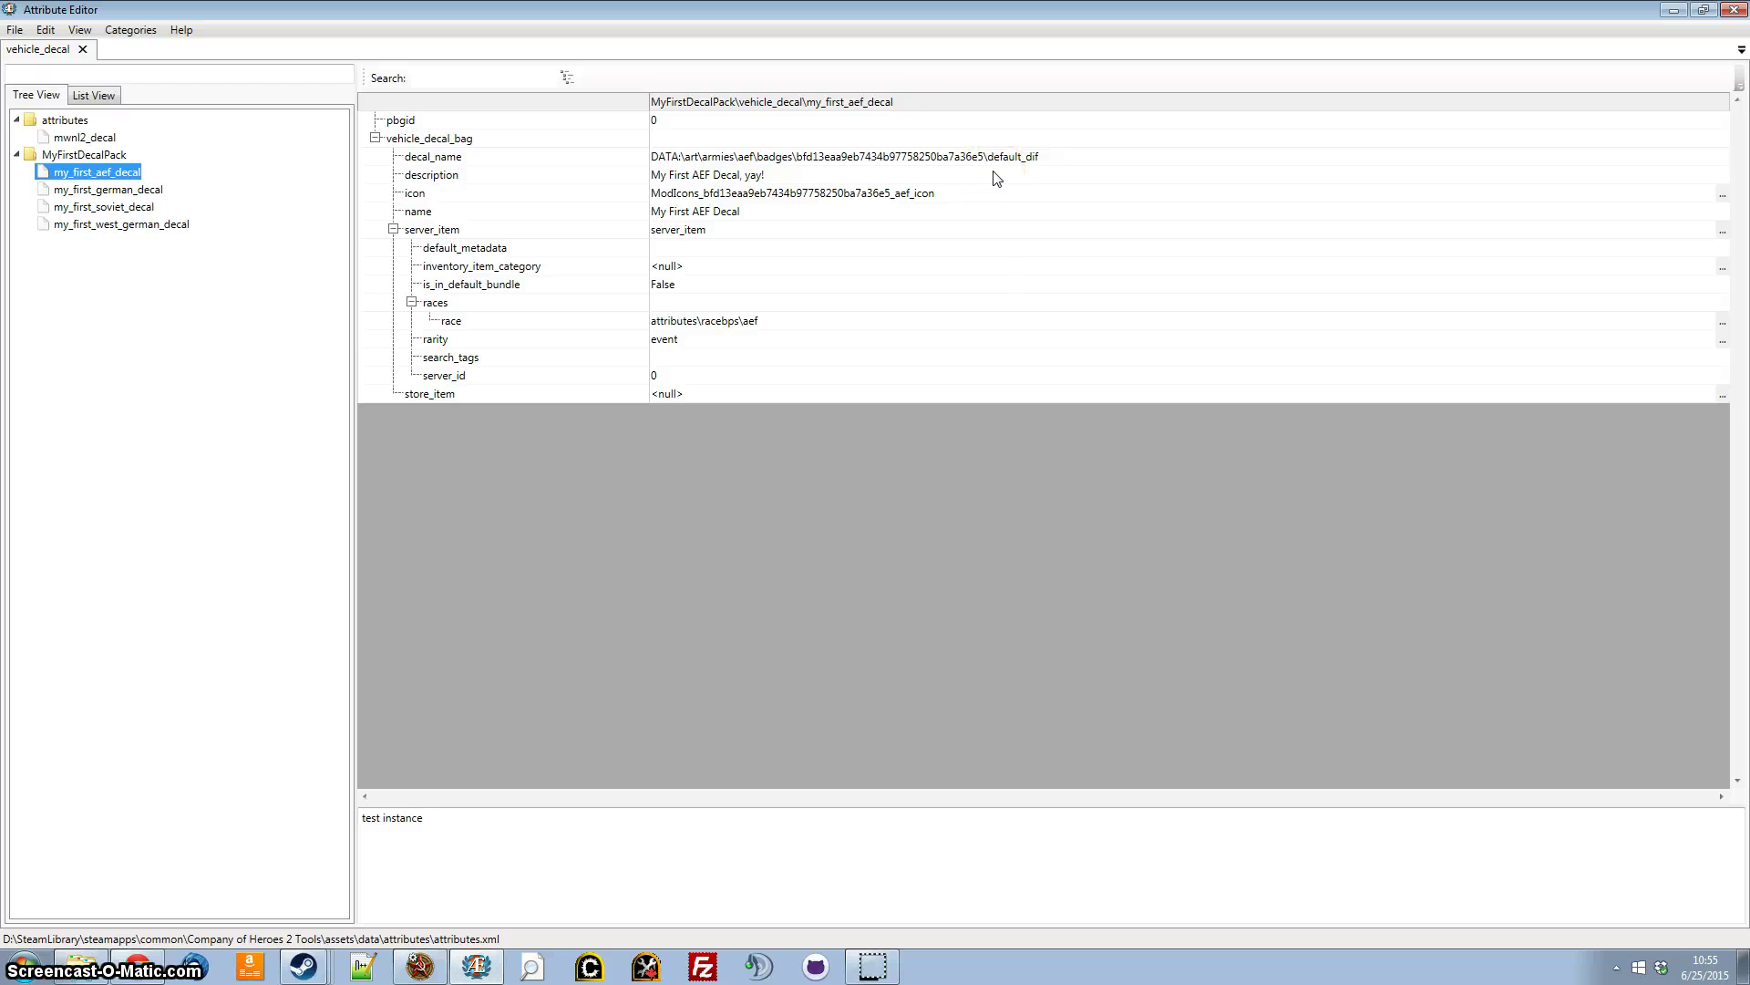
Save the decal attributes, then switch to CoH2 Mod Builder and run the Release build of MyFirstDecalPack.mod
left_click(15, 30)
left_click(41, 77)
left_click(420, 966)
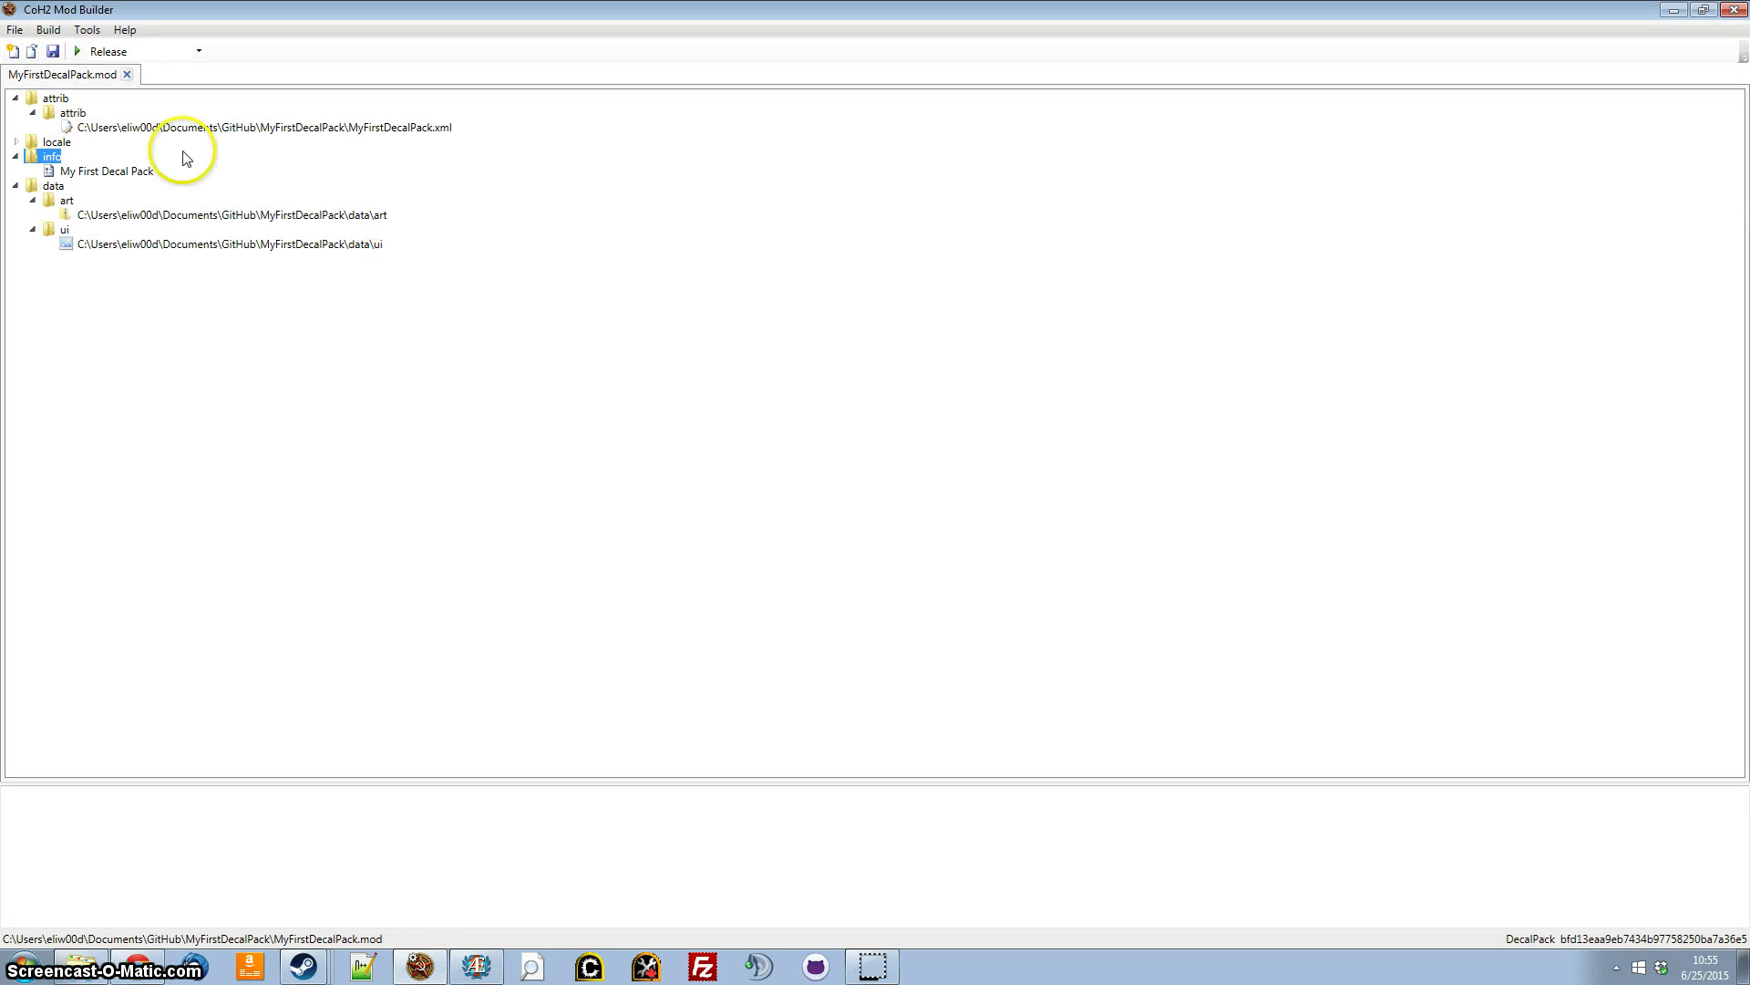
left_click(78, 51)
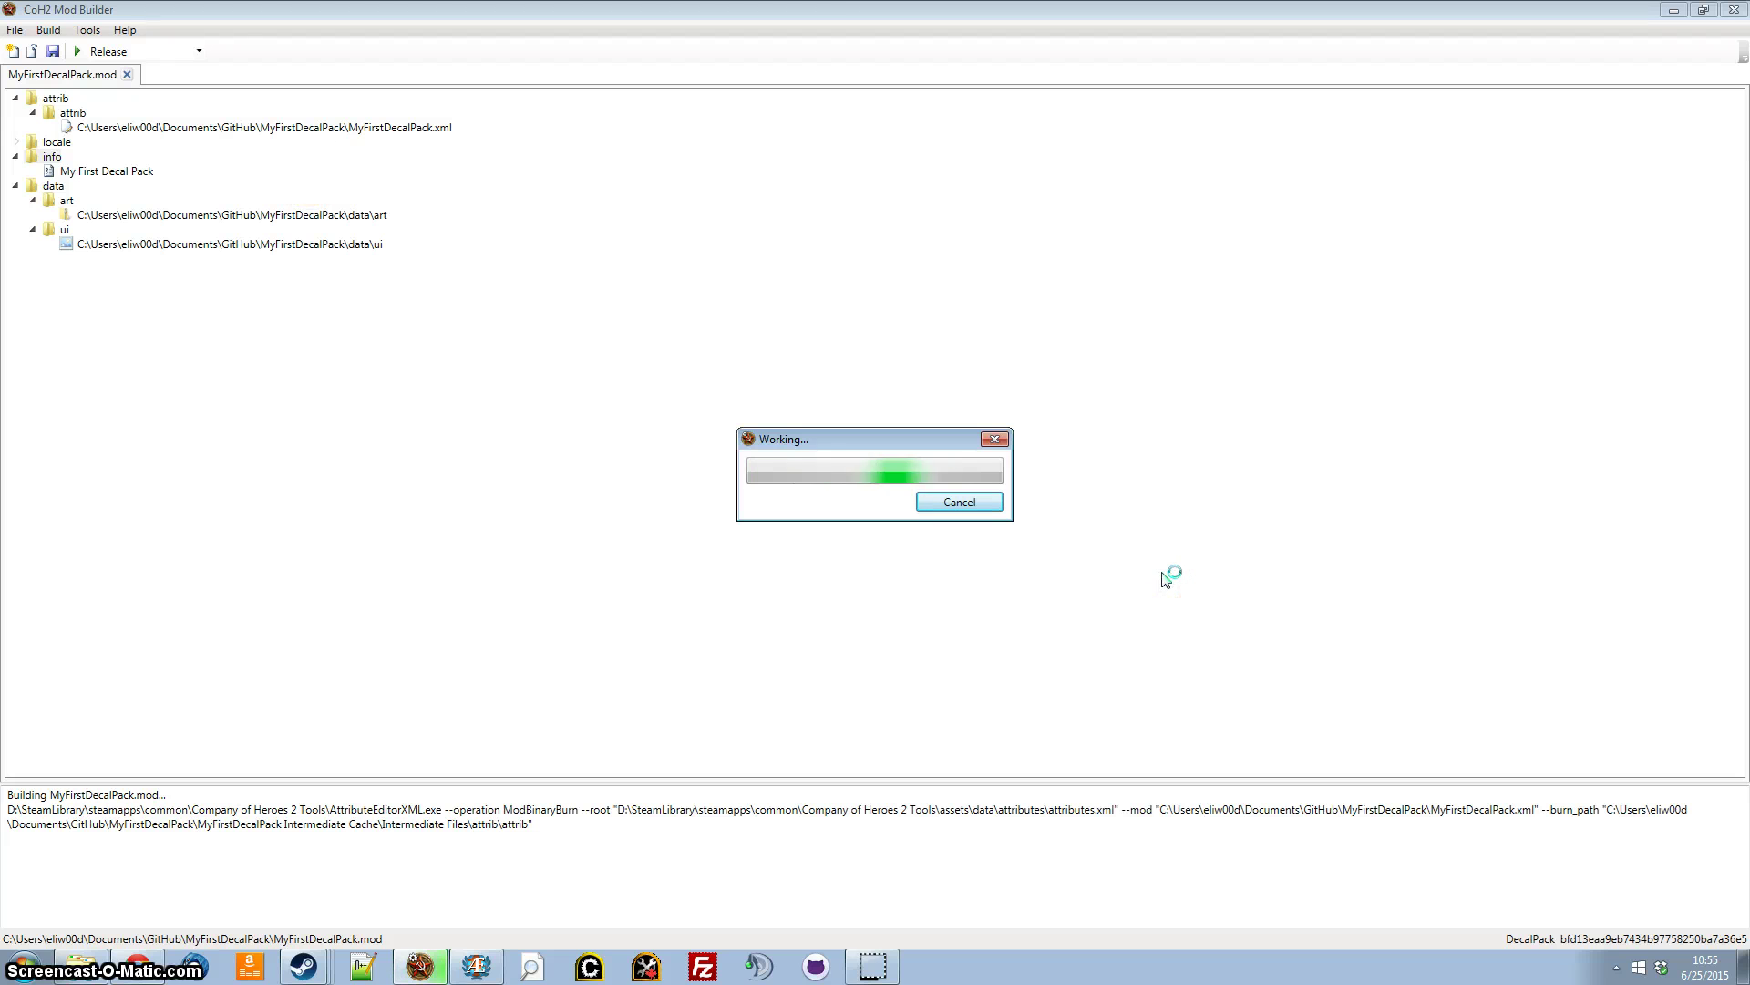